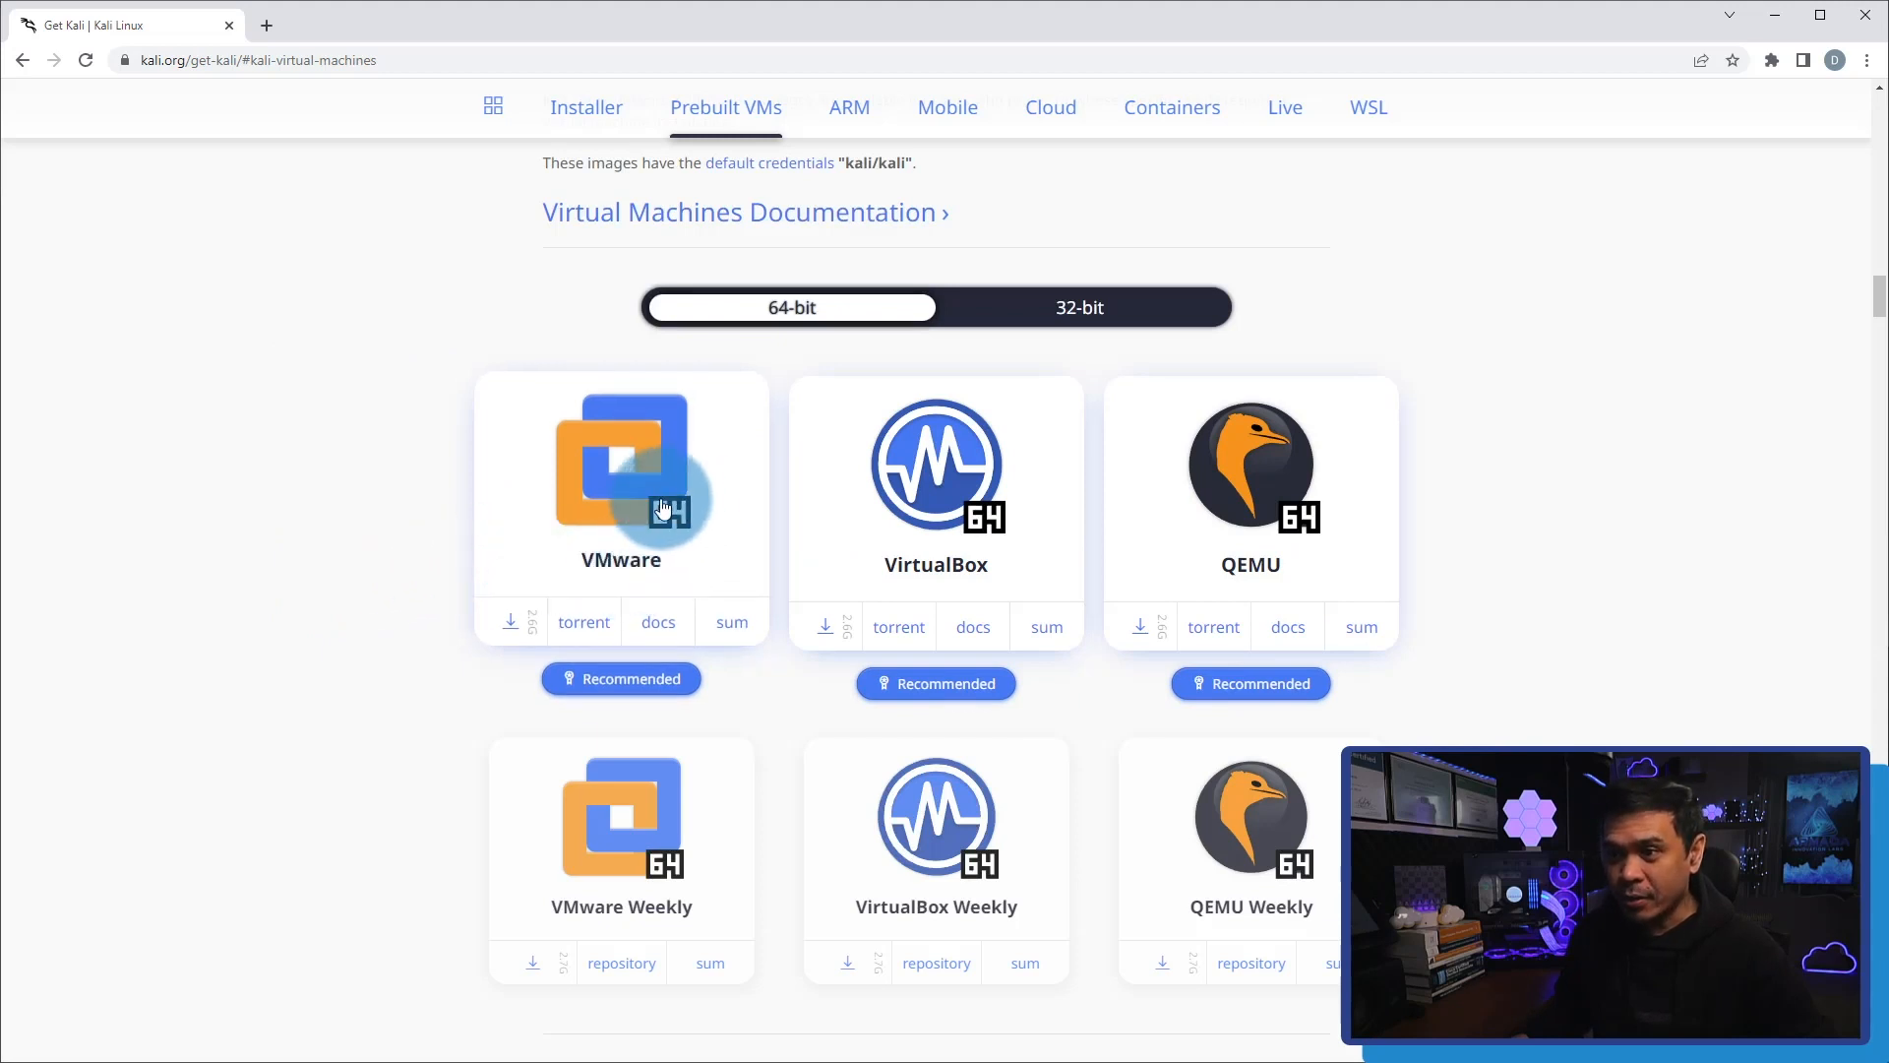
# Download the recommended 64-bit VMware image of Kali Linux and switch to the Kali folder in File Explorer.
pyautogui.click(510, 632)
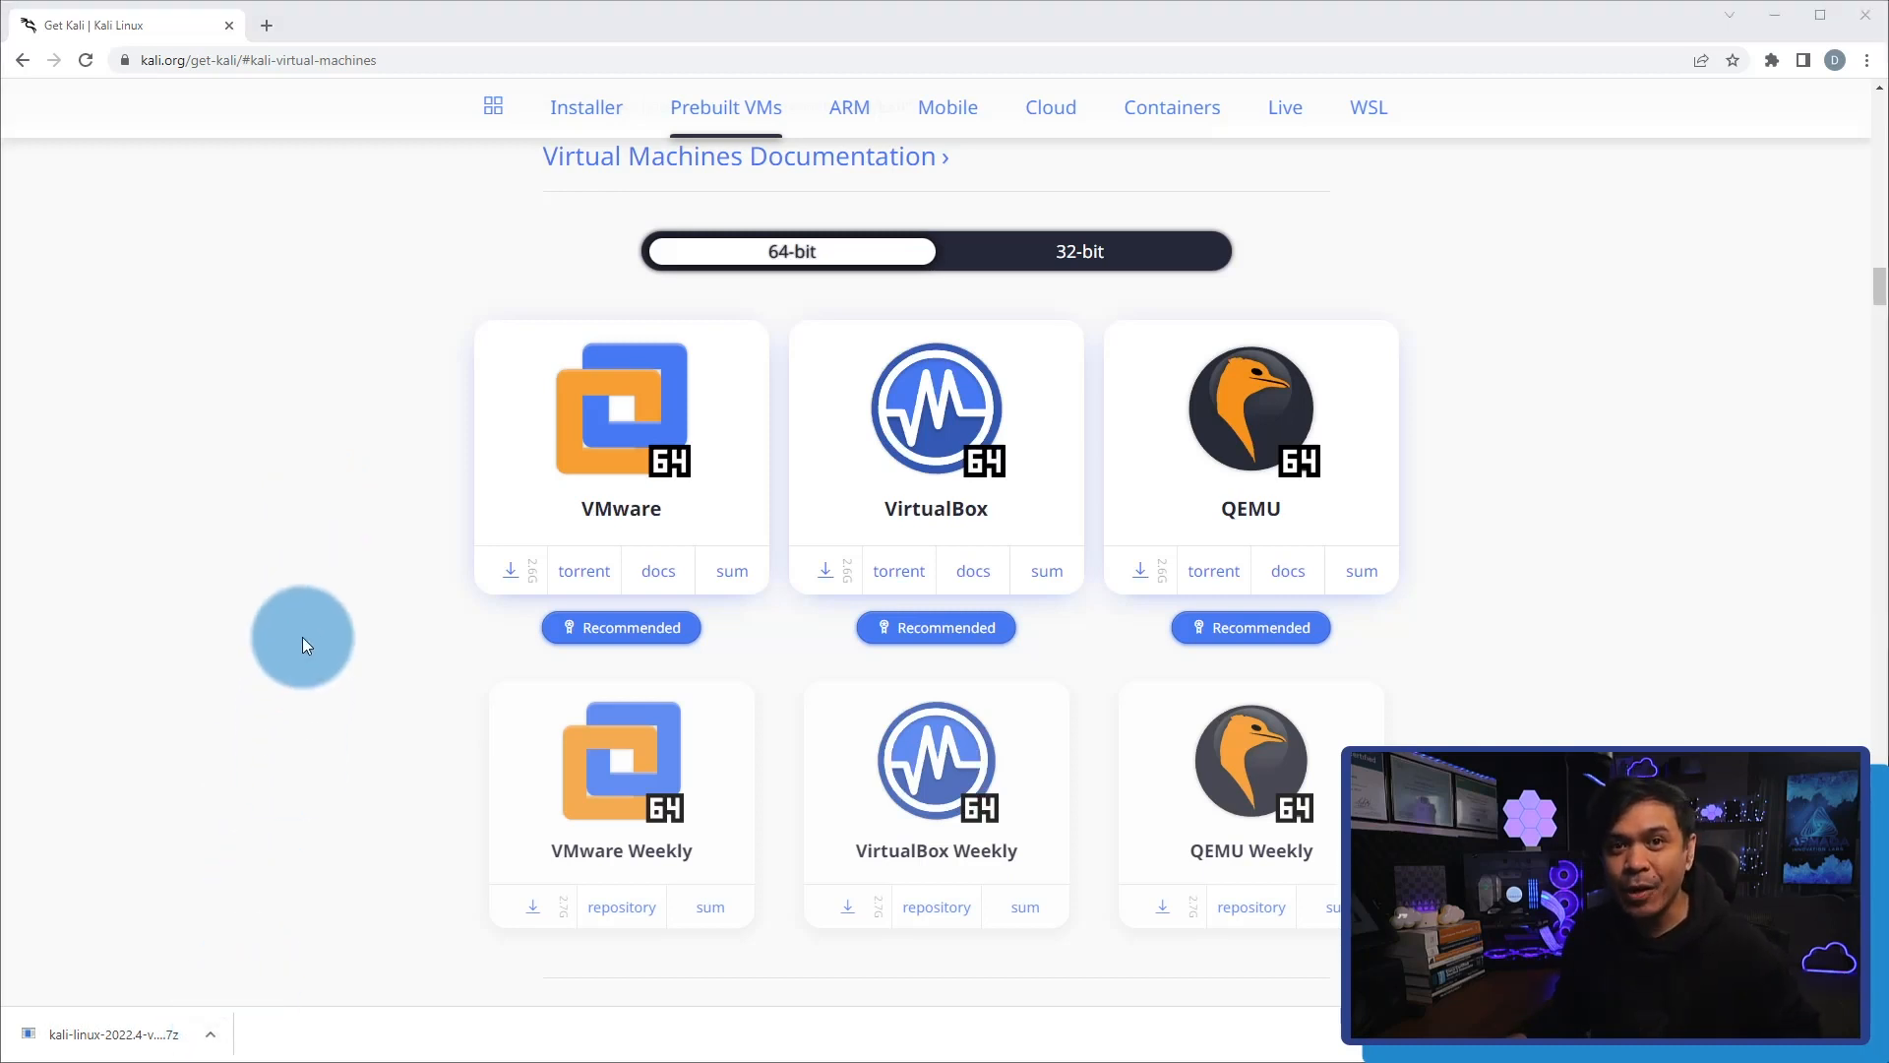
pyautogui.hotkey('alt', 'Tab')
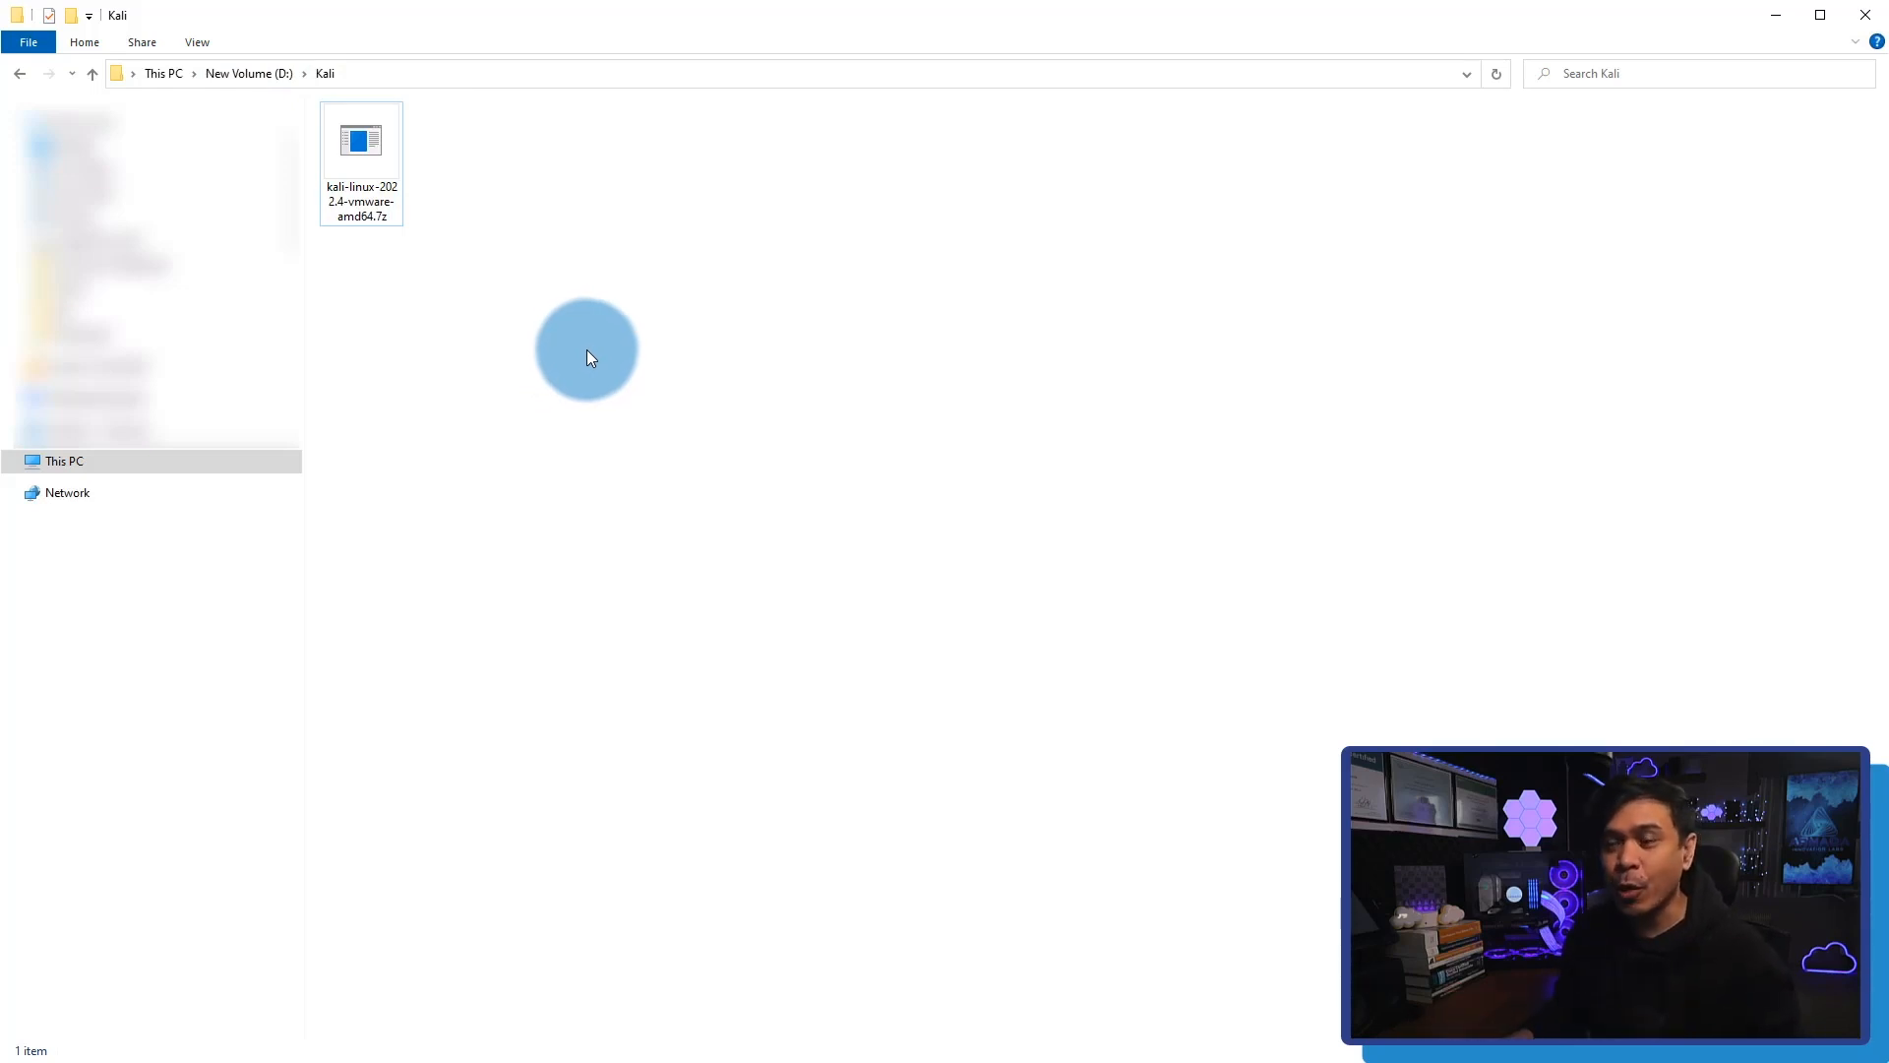
# Extract kali-linux-2022.4-vmware-amd64.7z with 7-Zip into its own kali-linux-2022.4-vmware-amd64 subfolder under D:\Kali\.
pyautogui.click(400, 186)
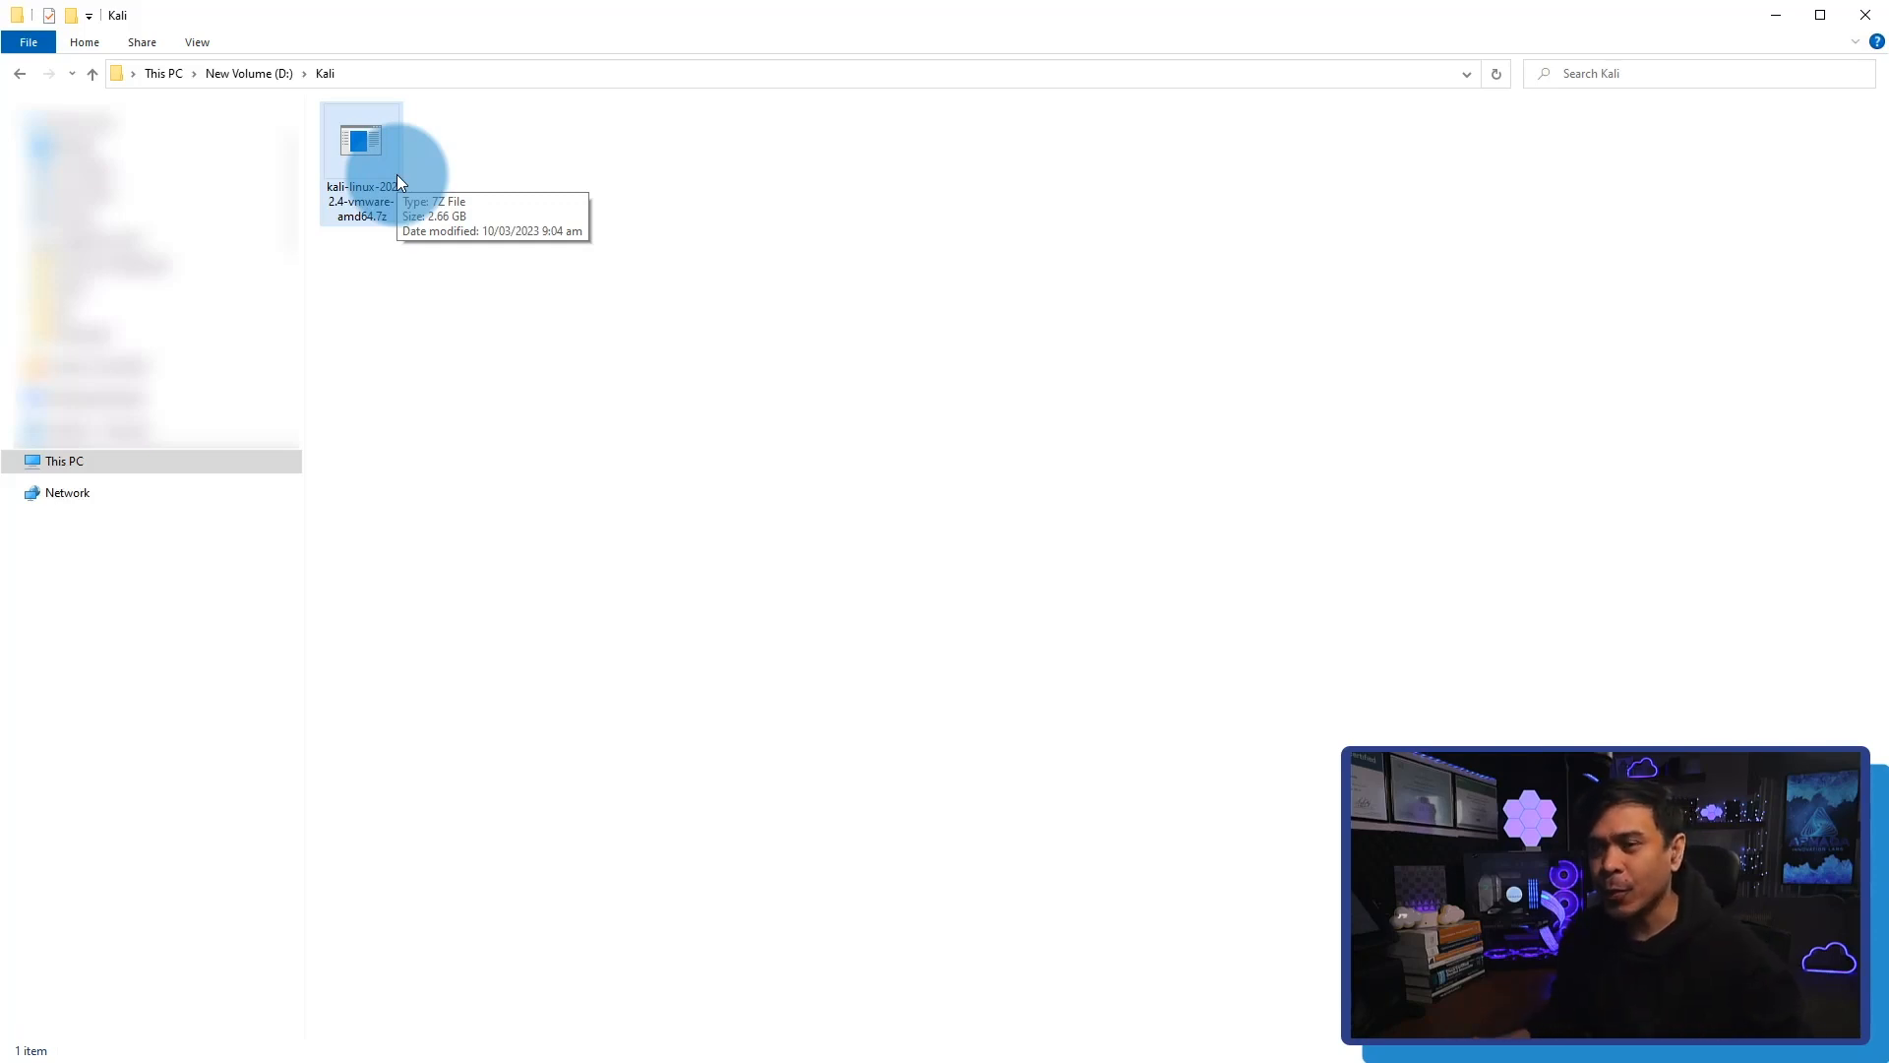
pyautogui.click(380, 179)
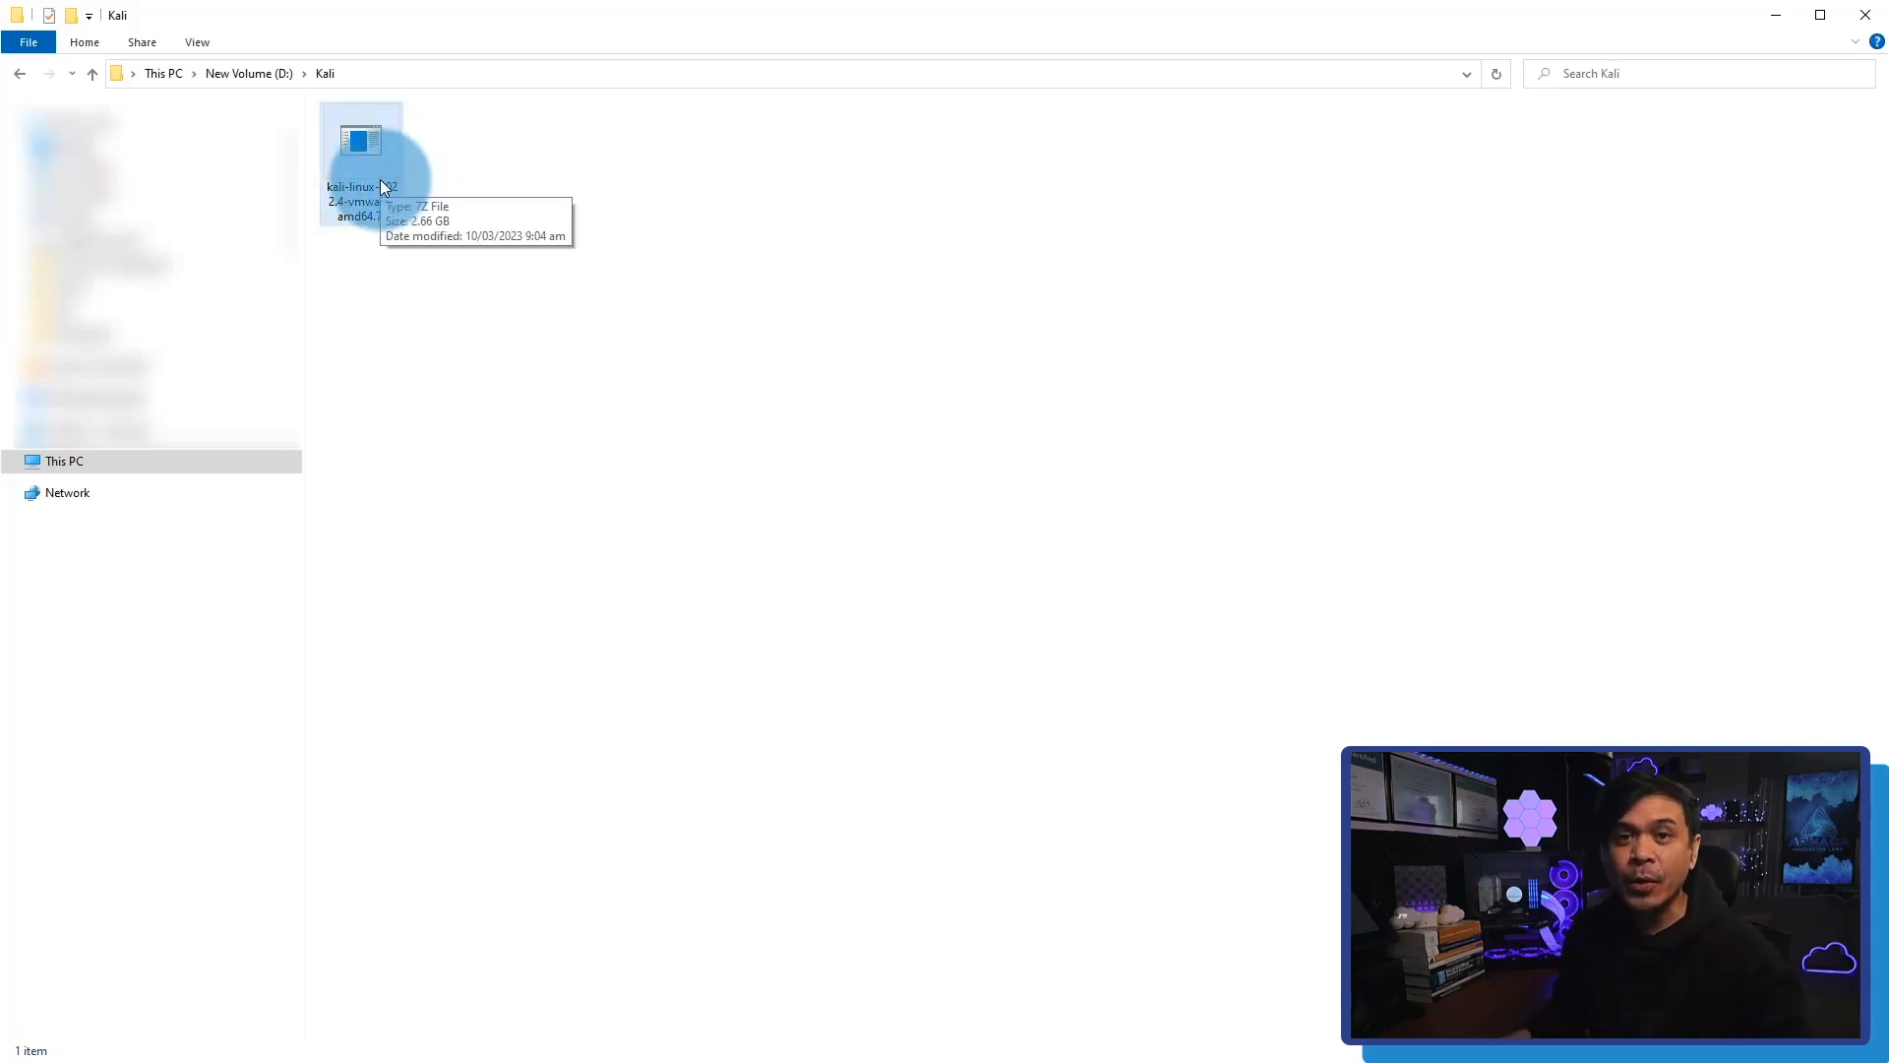
pyautogui.rightClick(382, 185)
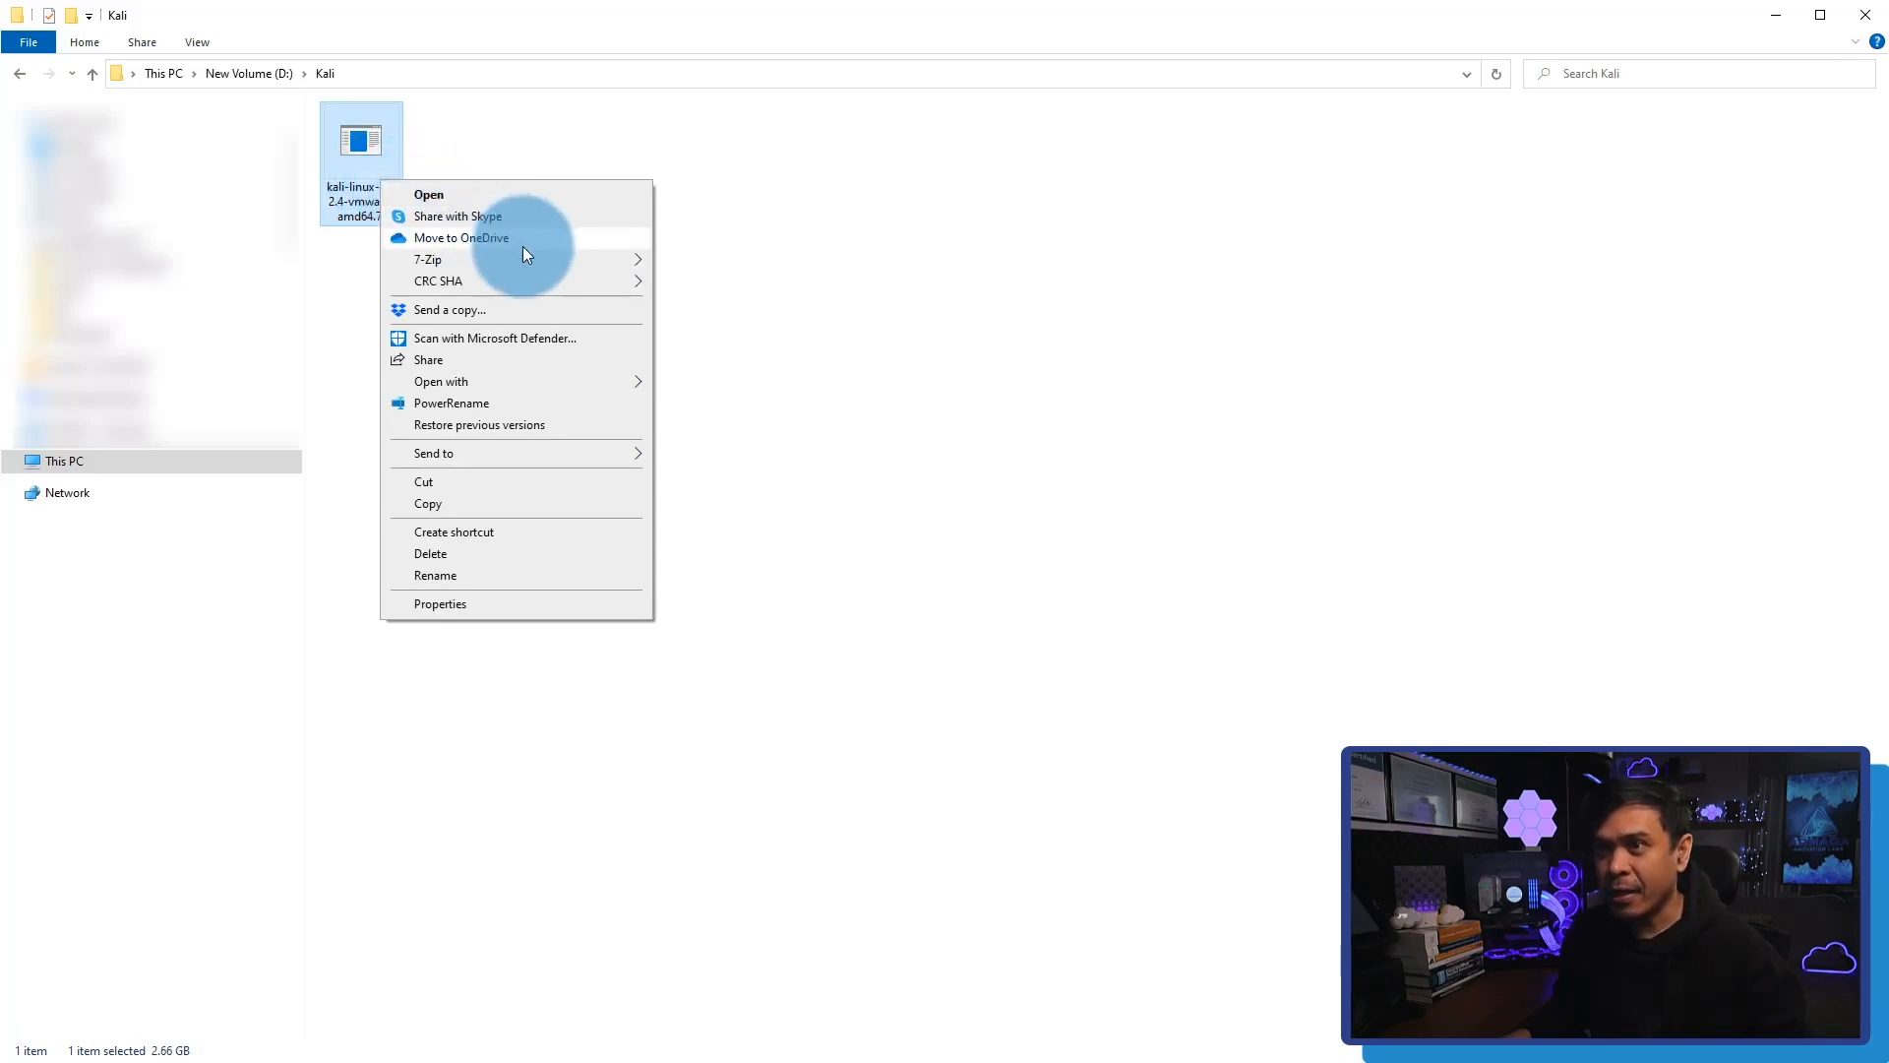
pyautogui.moveTo(545, 261)
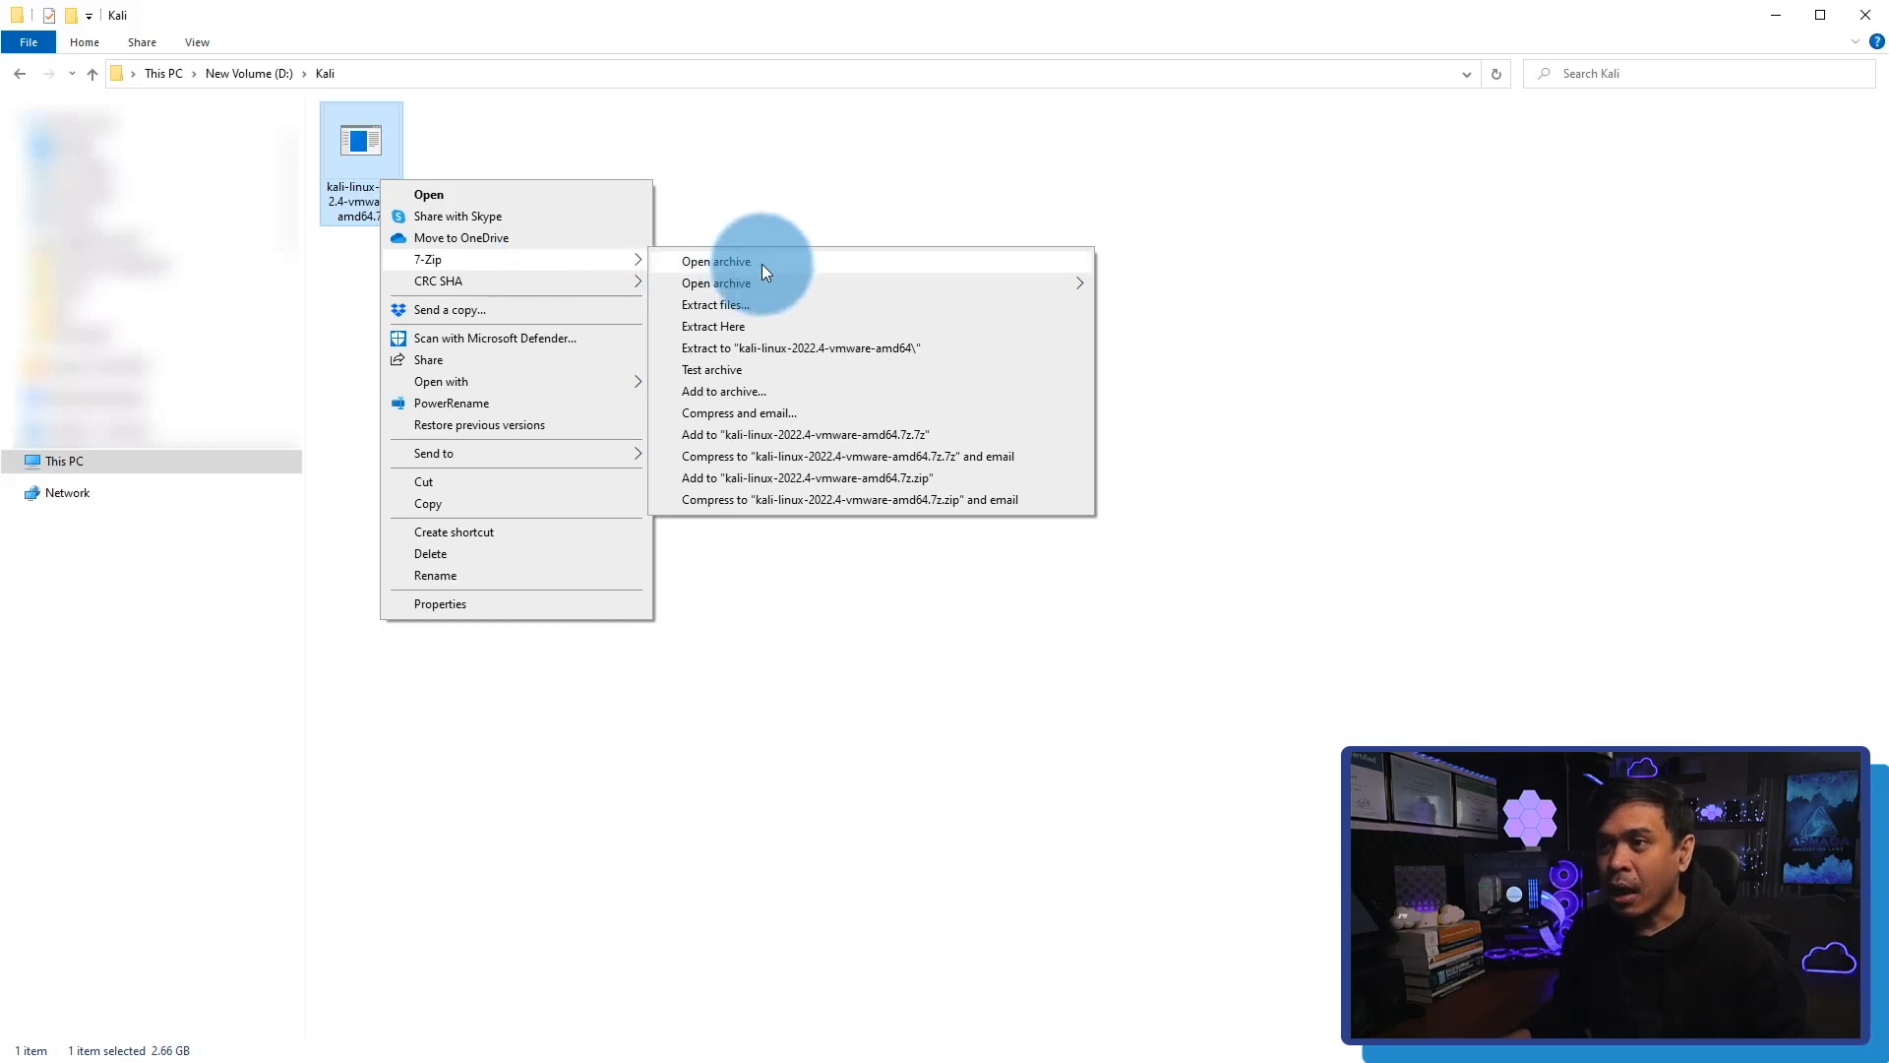
pyautogui.click(800, 307)
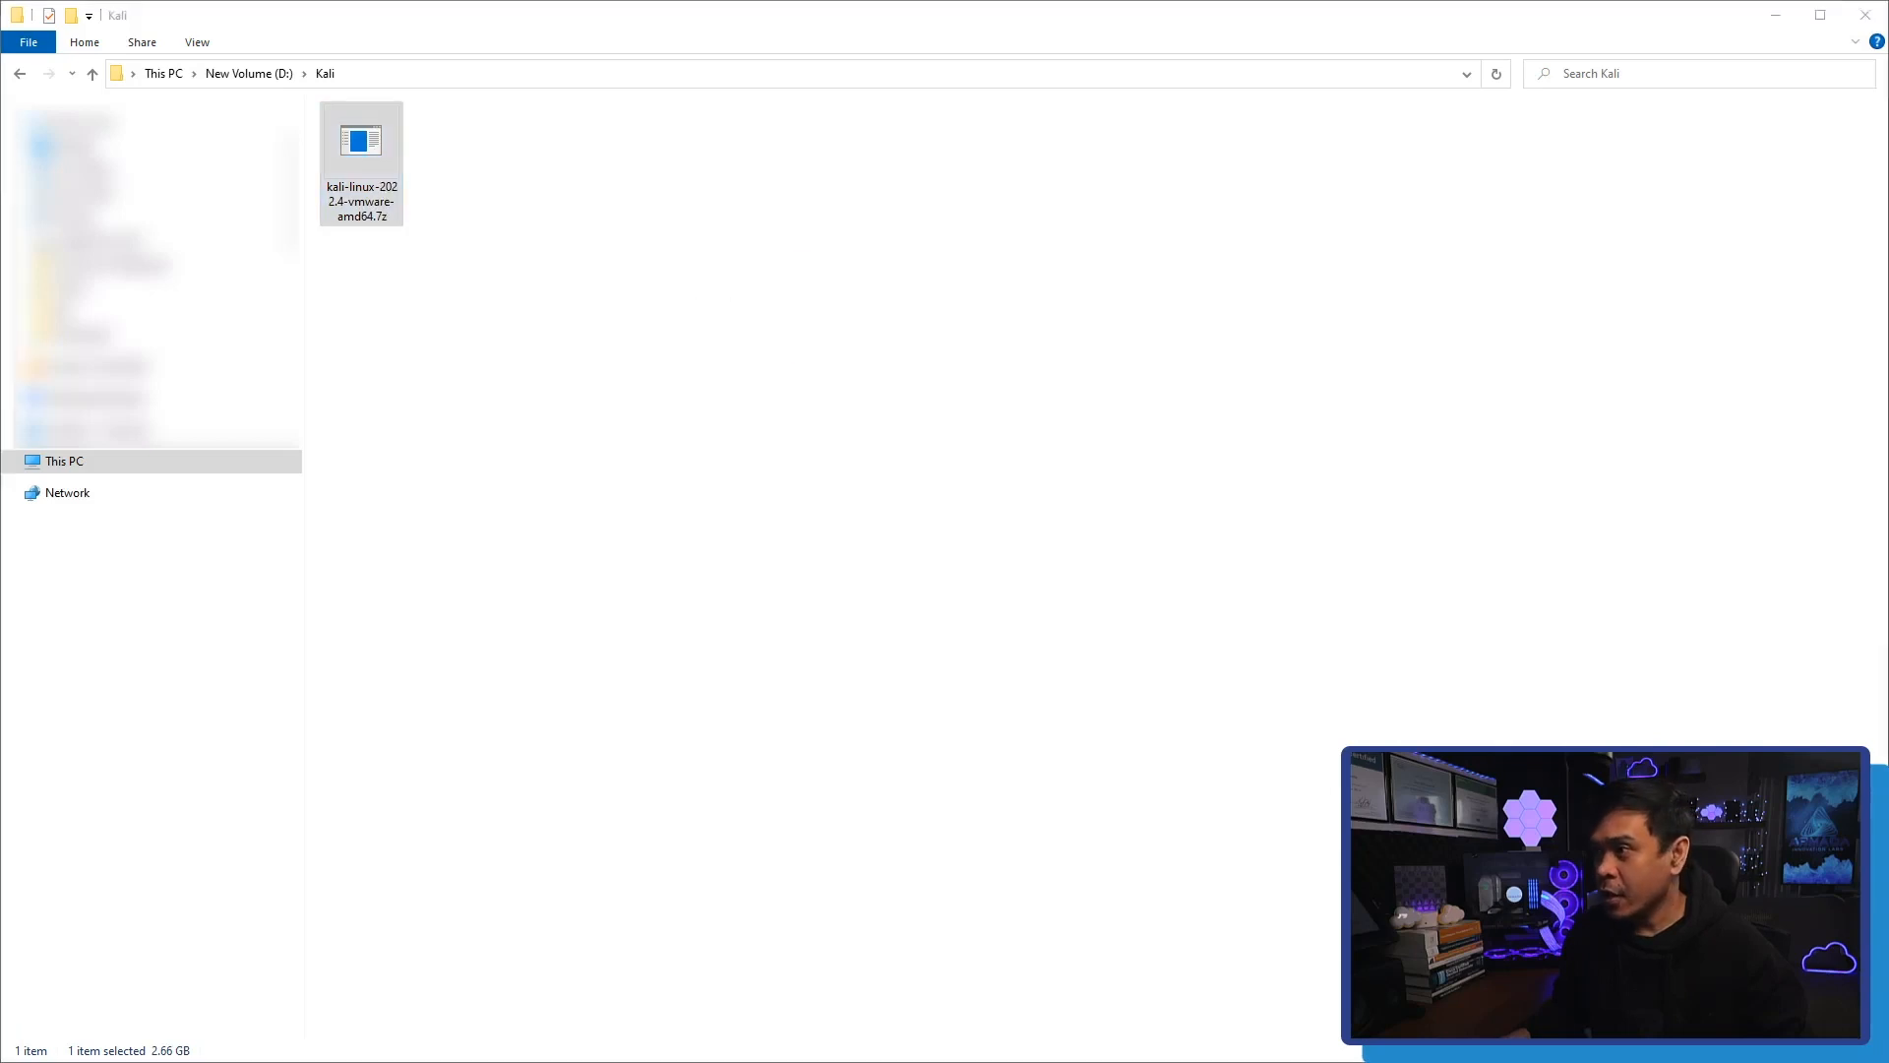
pyautogui.moveTo(1888, 409); pyautogui.dragTo(807, 310)
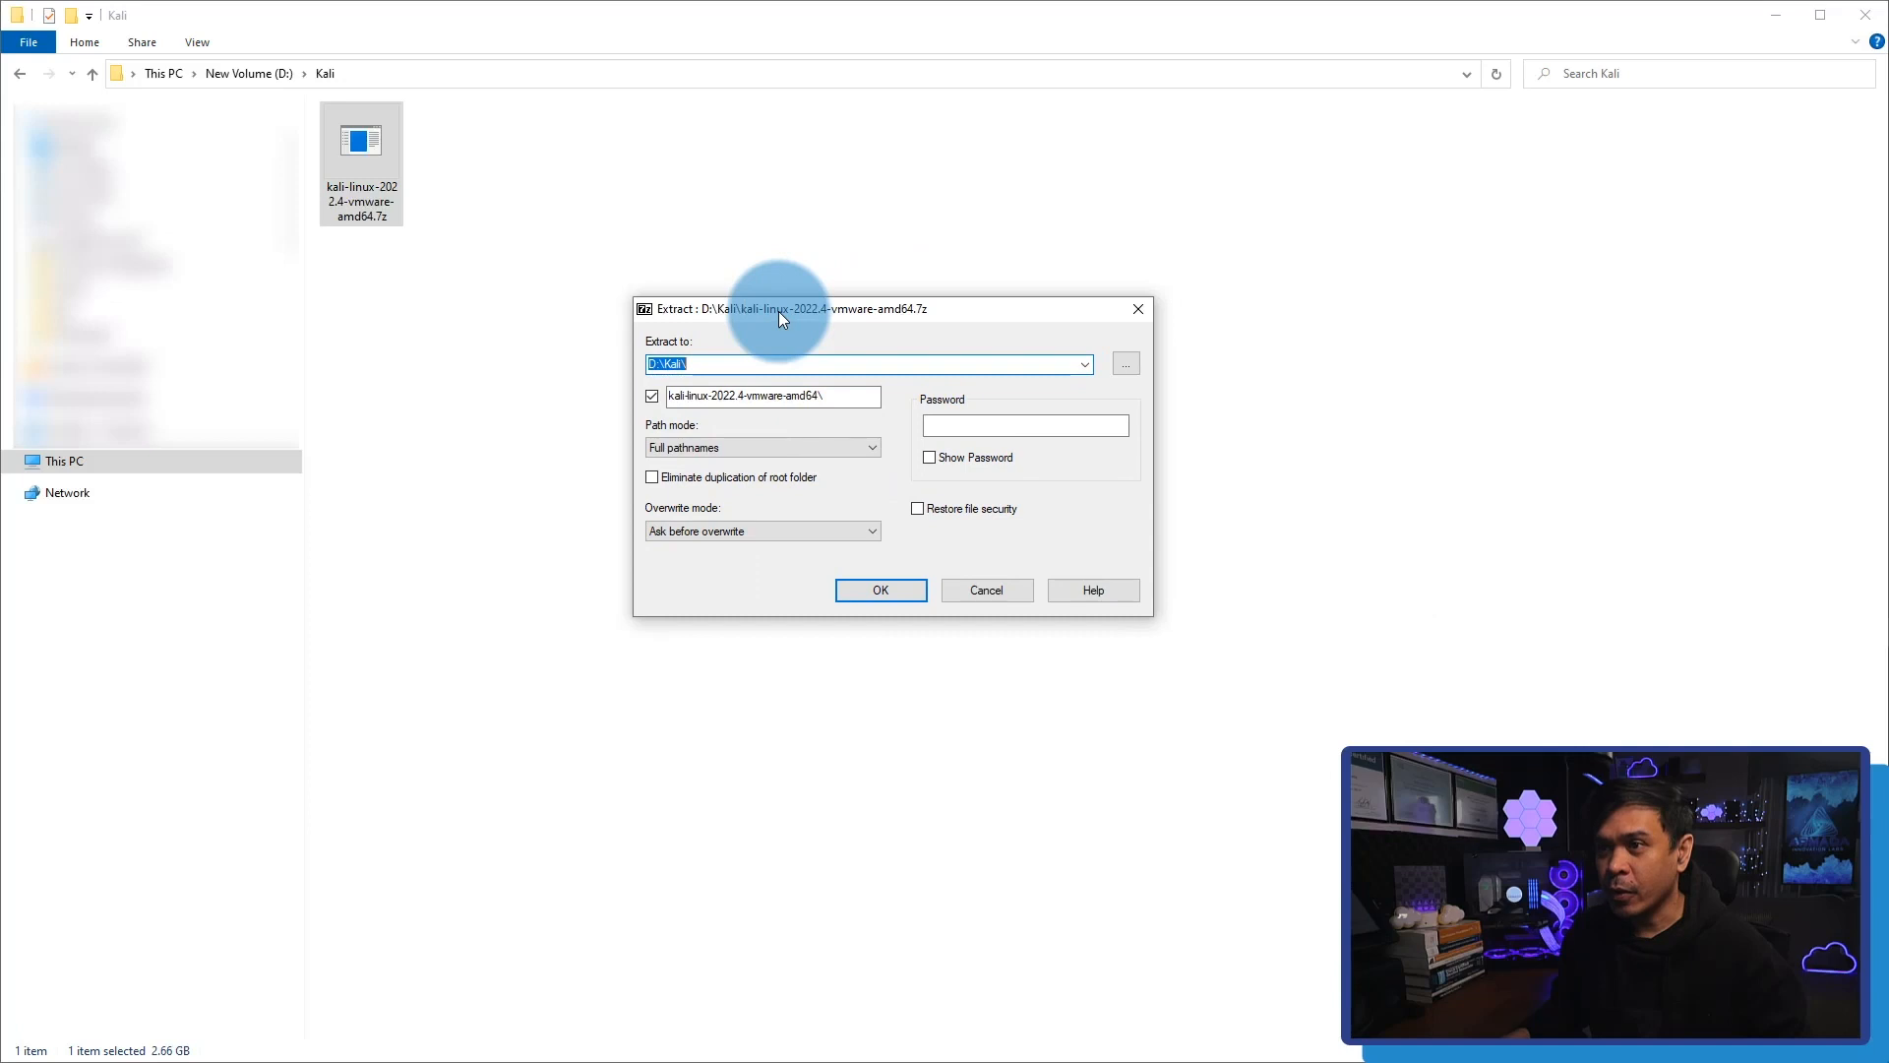
pyautogui.click(751, 363)
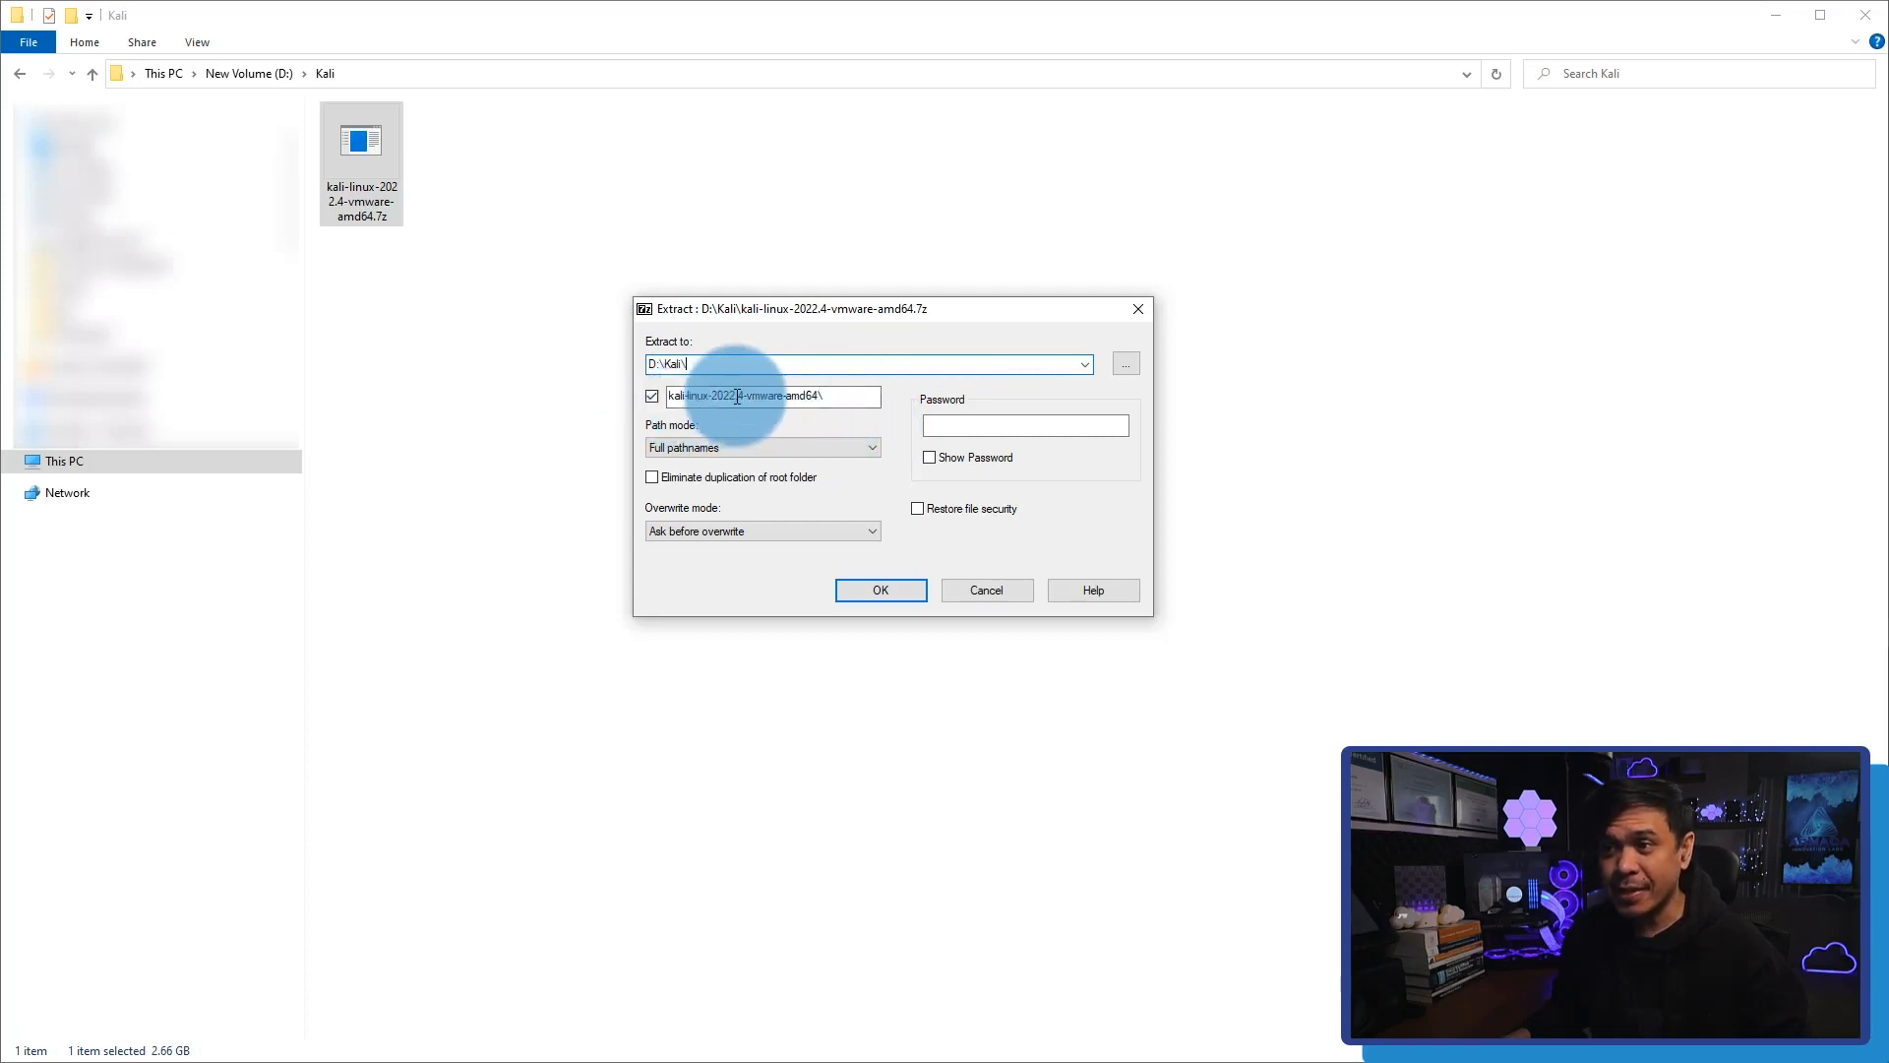
pyautogui.click(884, 591)
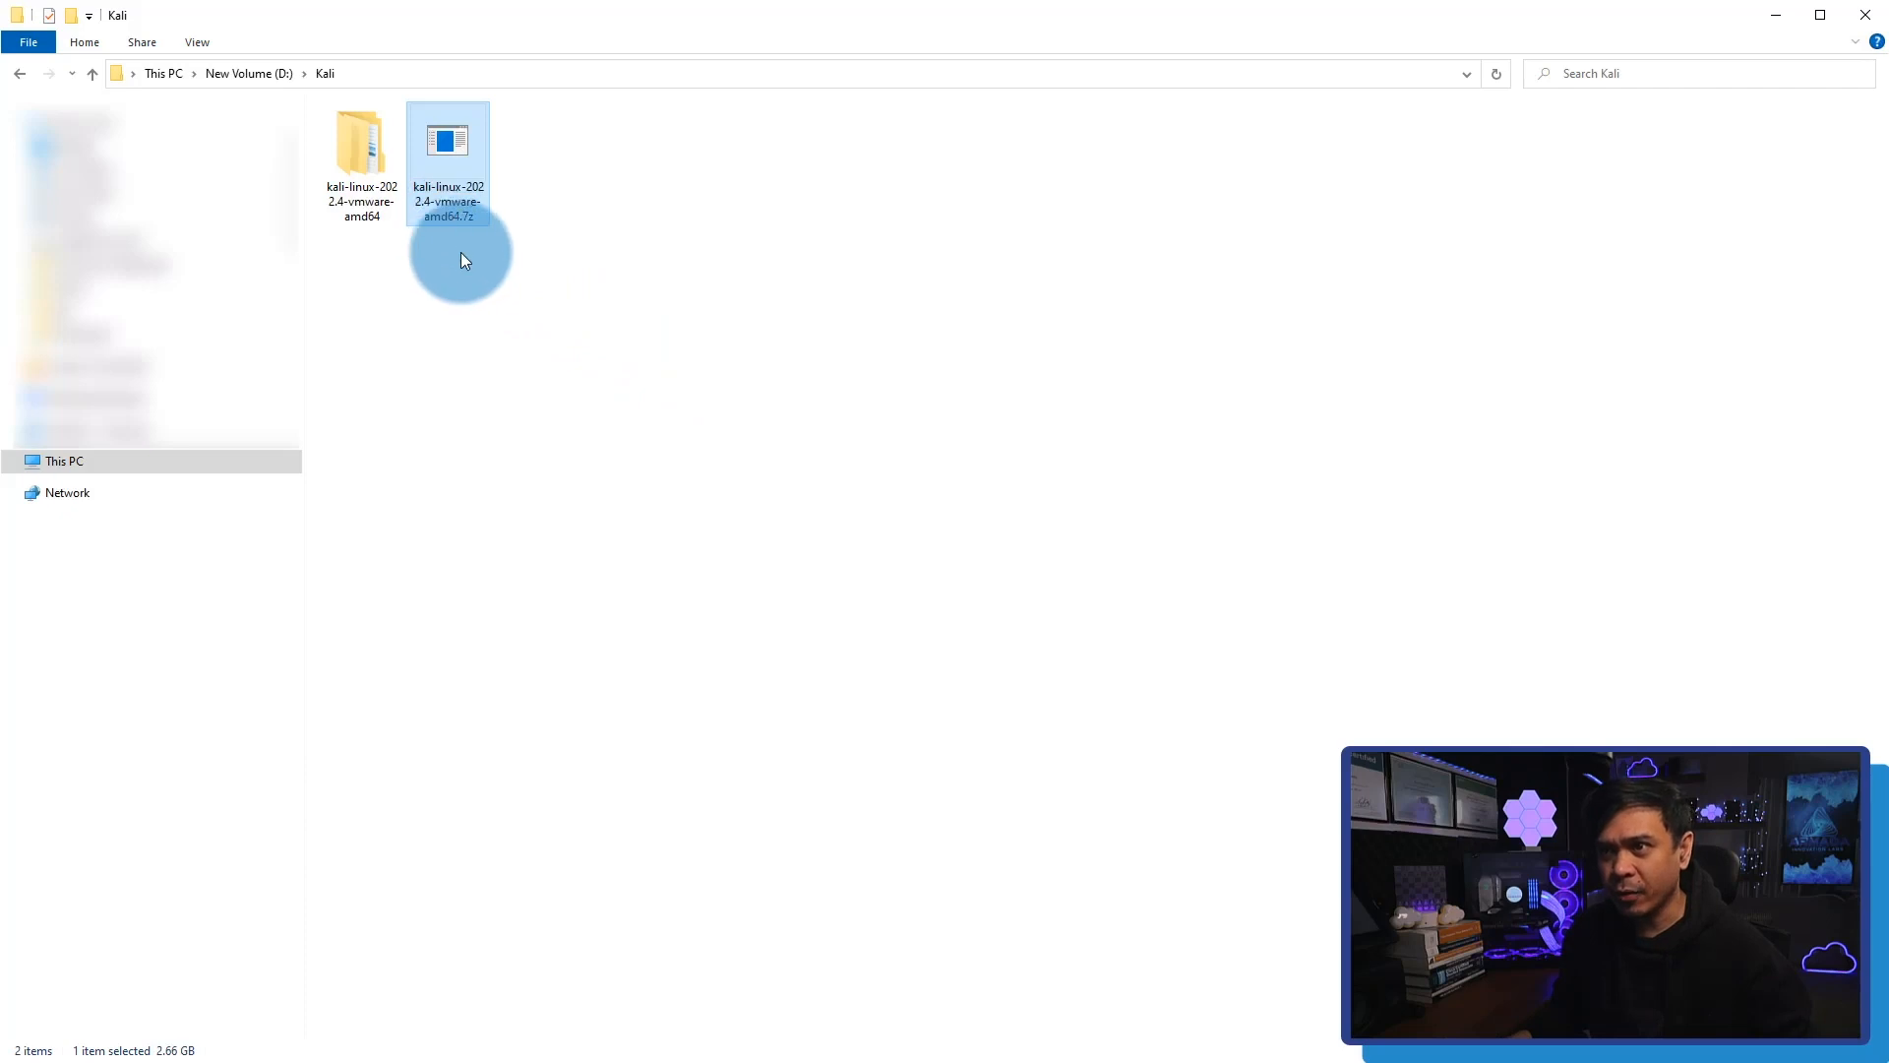
# Open the extracted kali-linux-2022.4-vmware-amd64.vmwarevm folder and adjust the column widths so the full file types are readable.
pyautogui.doubleClick(370, 166)
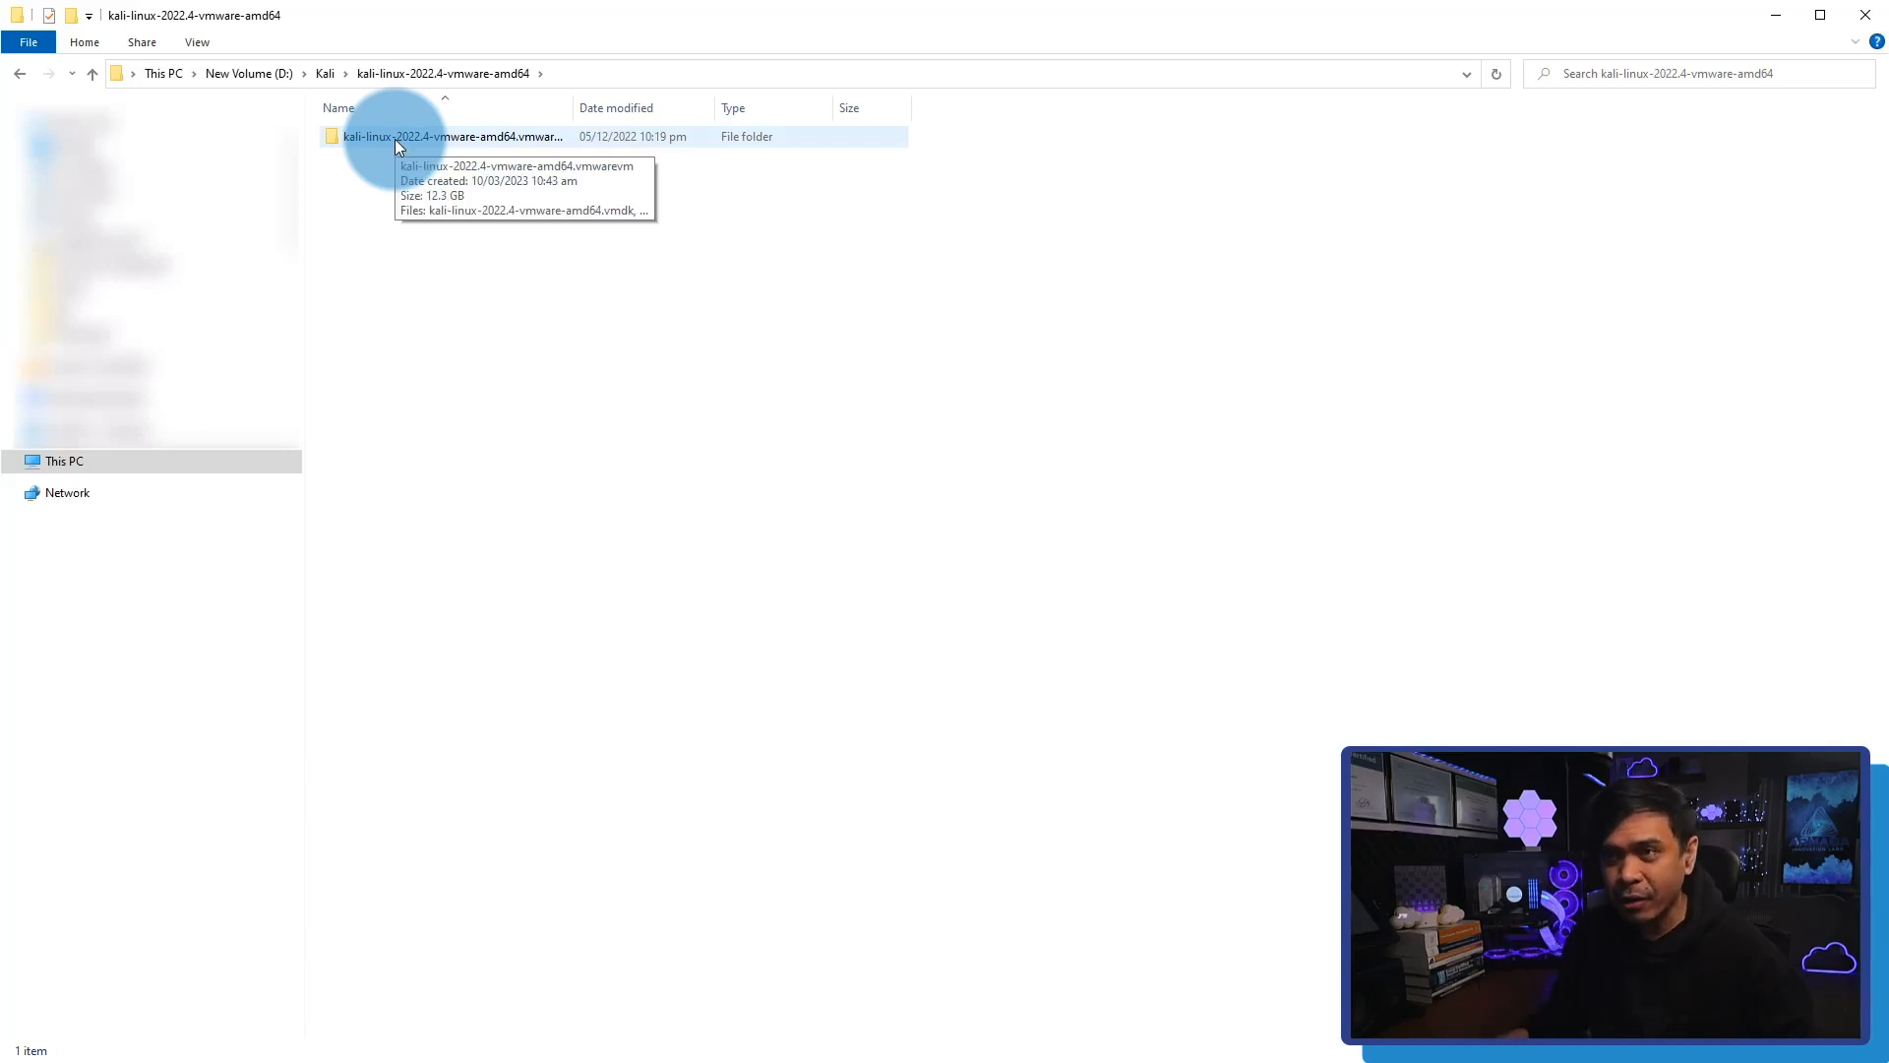
pyautogui.doubleClick(396, 141)
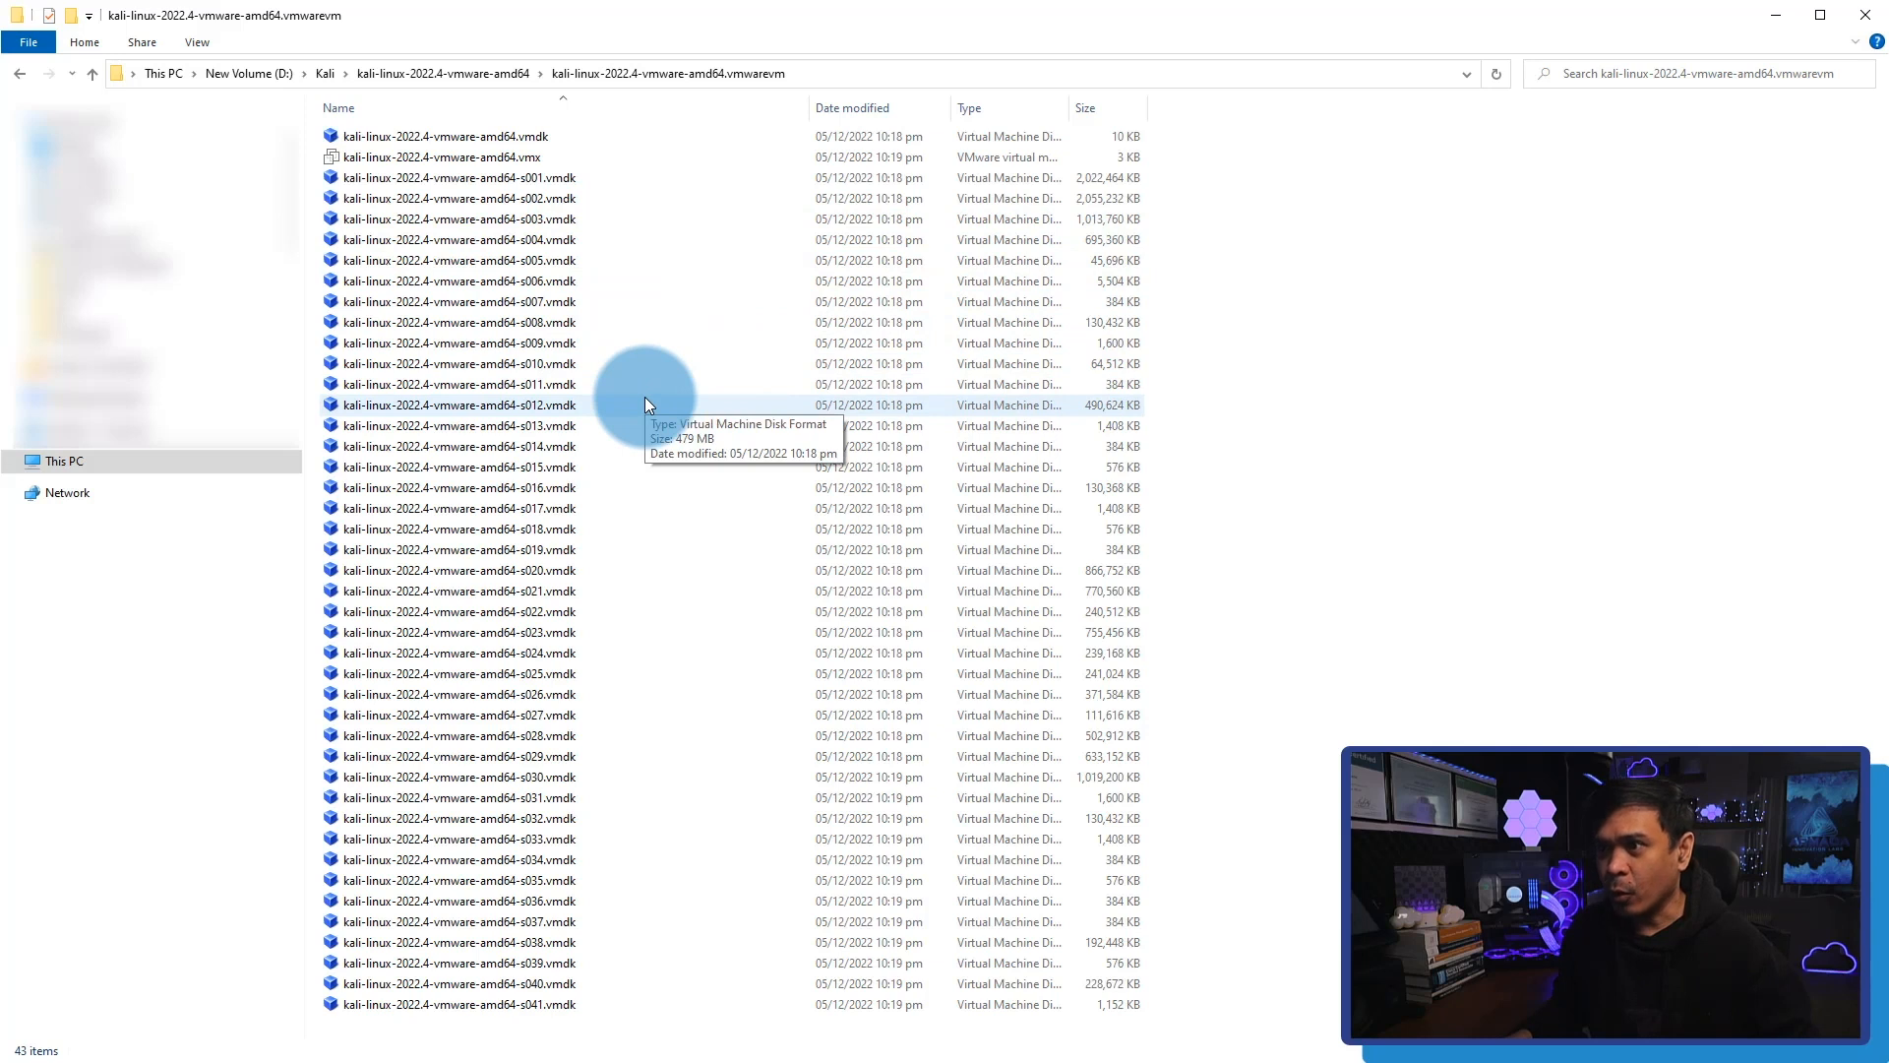
pyautogui.moveTo(814, 105); pyautogui.dragTo(709, 107)
pyautogui.moveTo(848, 107); pyautogui.dragTo(917, 107)
pyautogui.moveTo(1038, 109); pyautogui.dragTo(1326, 106)
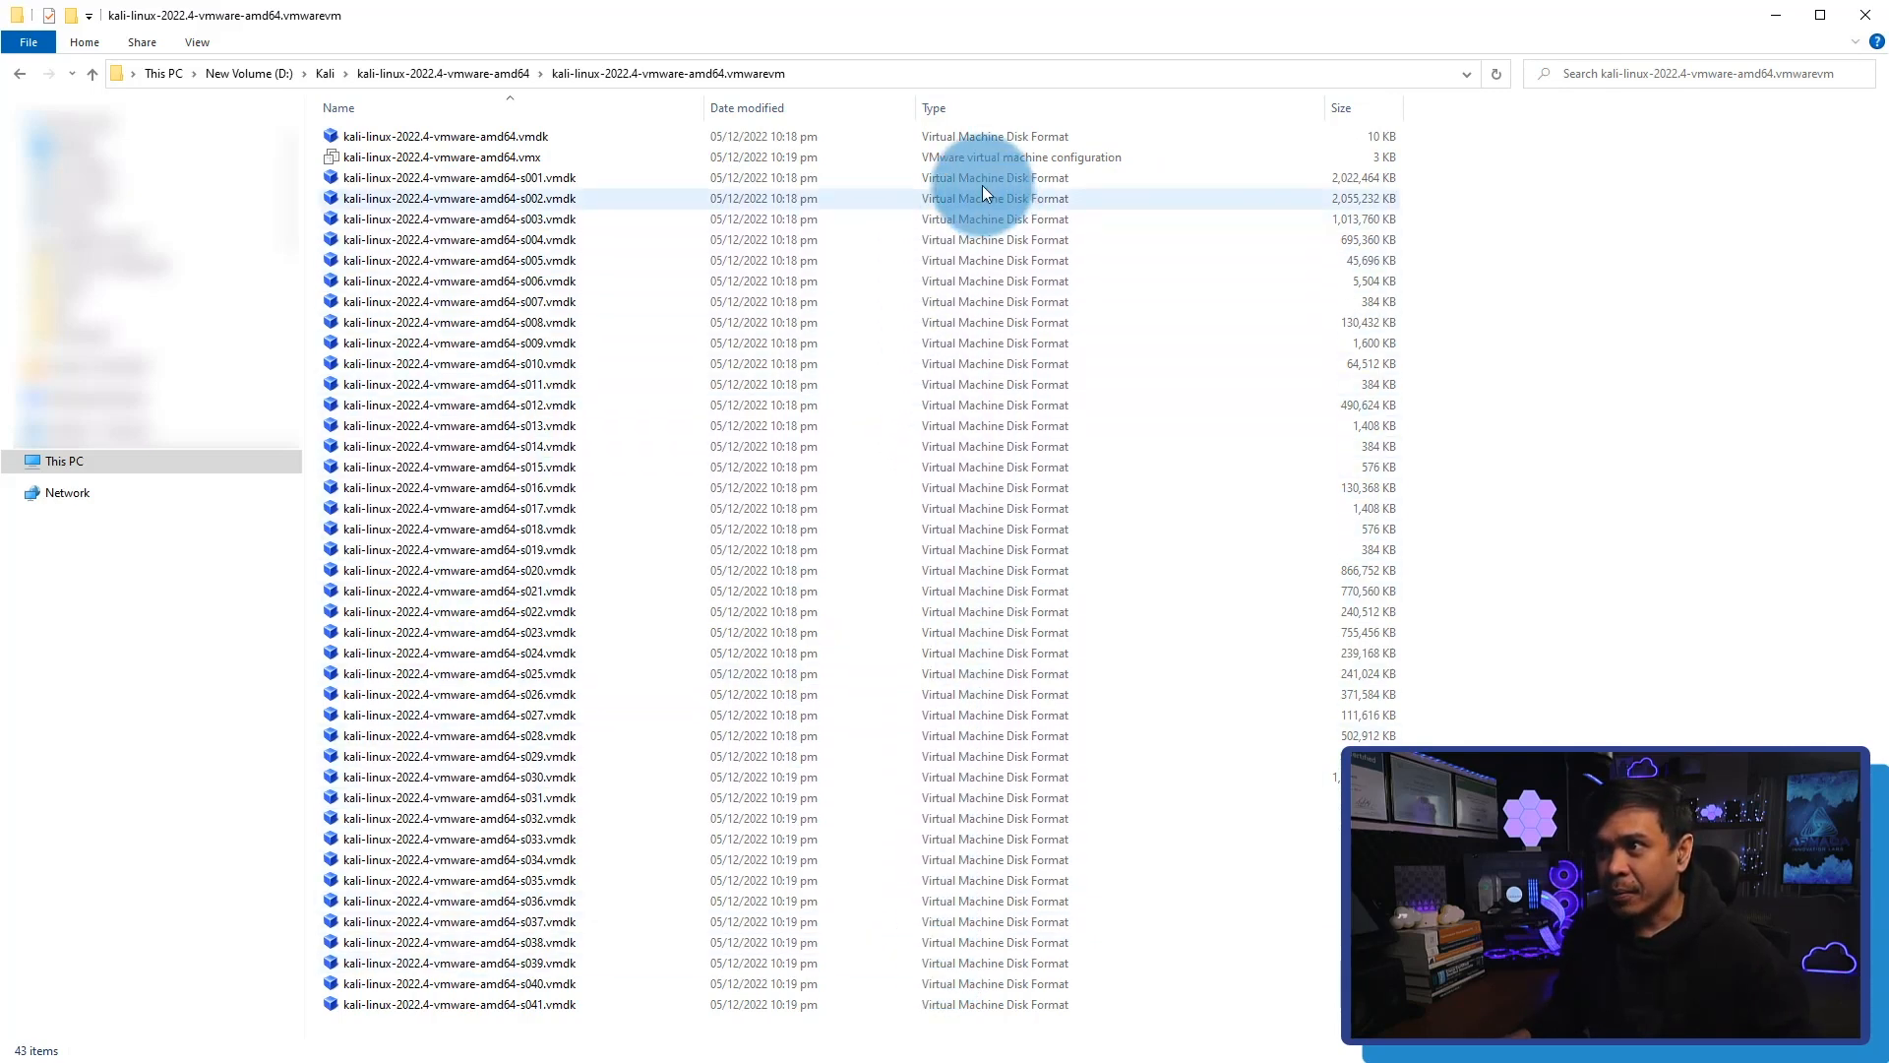
pyautogui.click(693, 161)
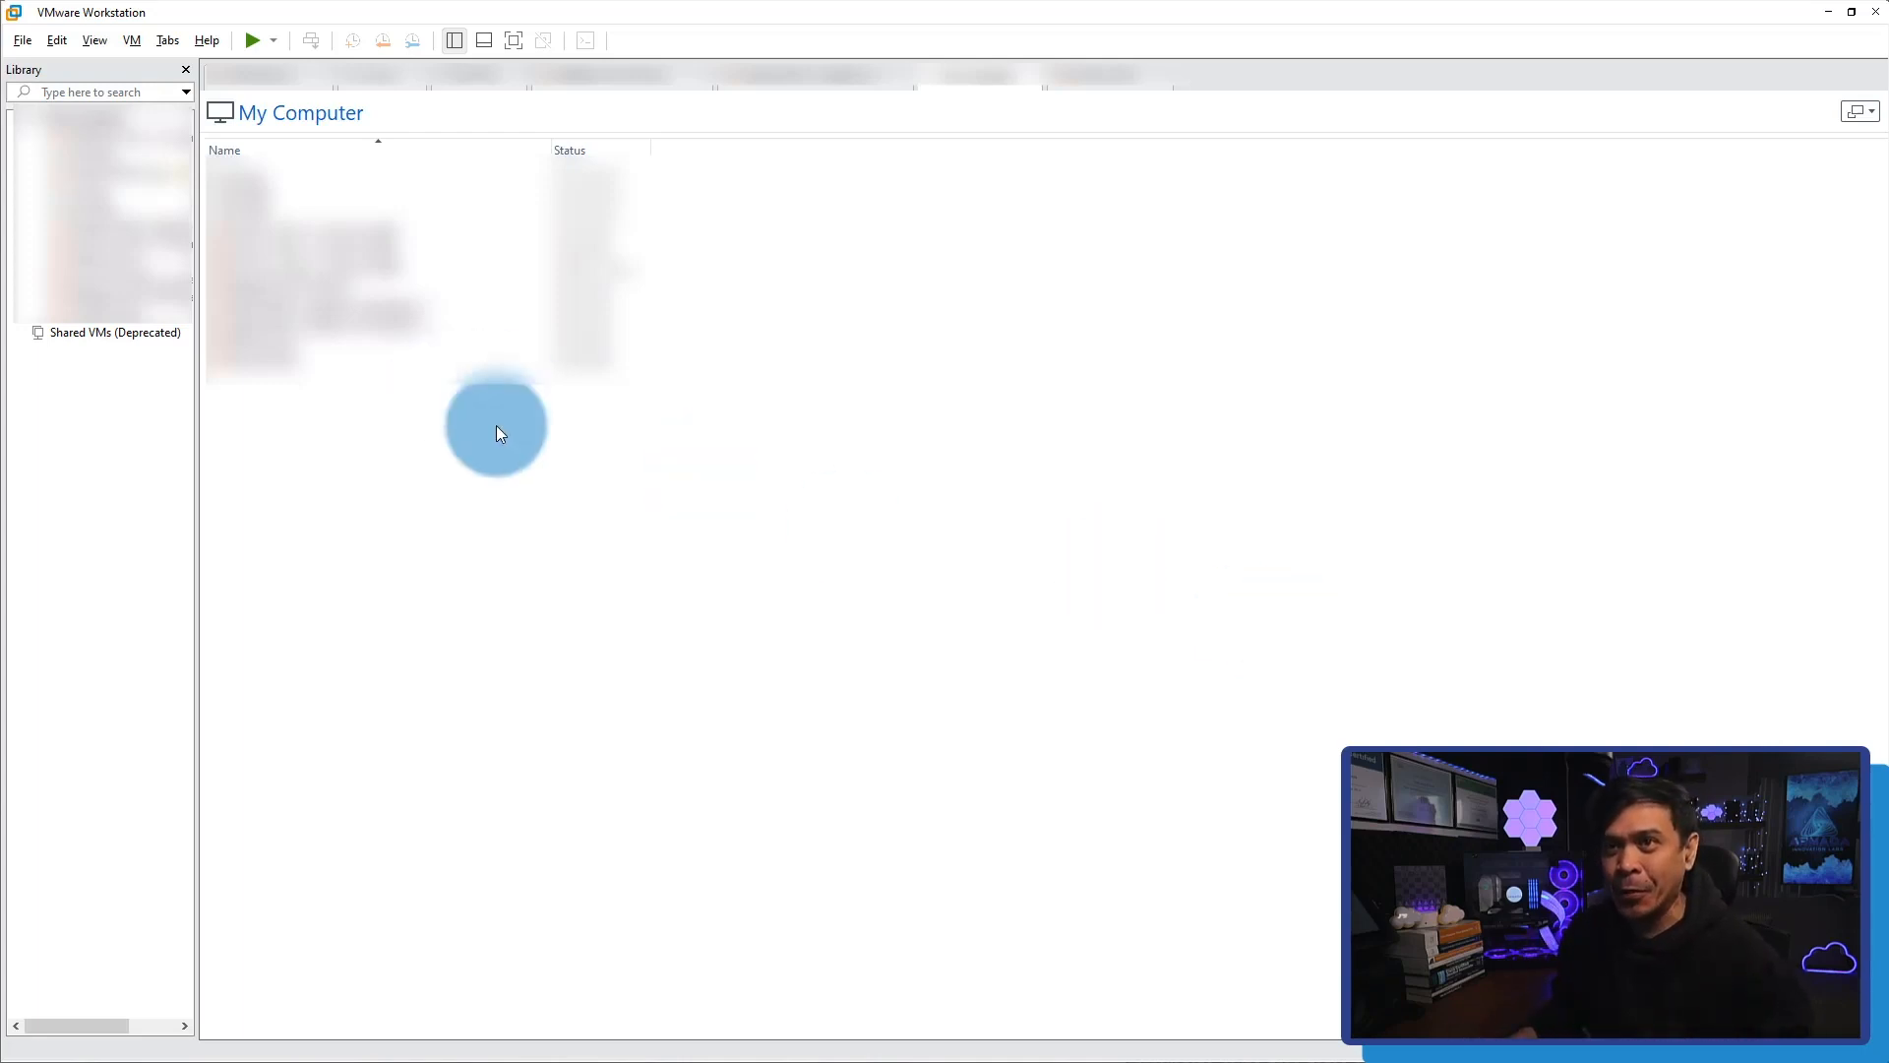
# In VMware Workstation, start opening a virtual machine and browse from the Kali folder to kali-linux-2022.4-vmware-amd64.vmwarevm.
pyautogui.click(23, 40)
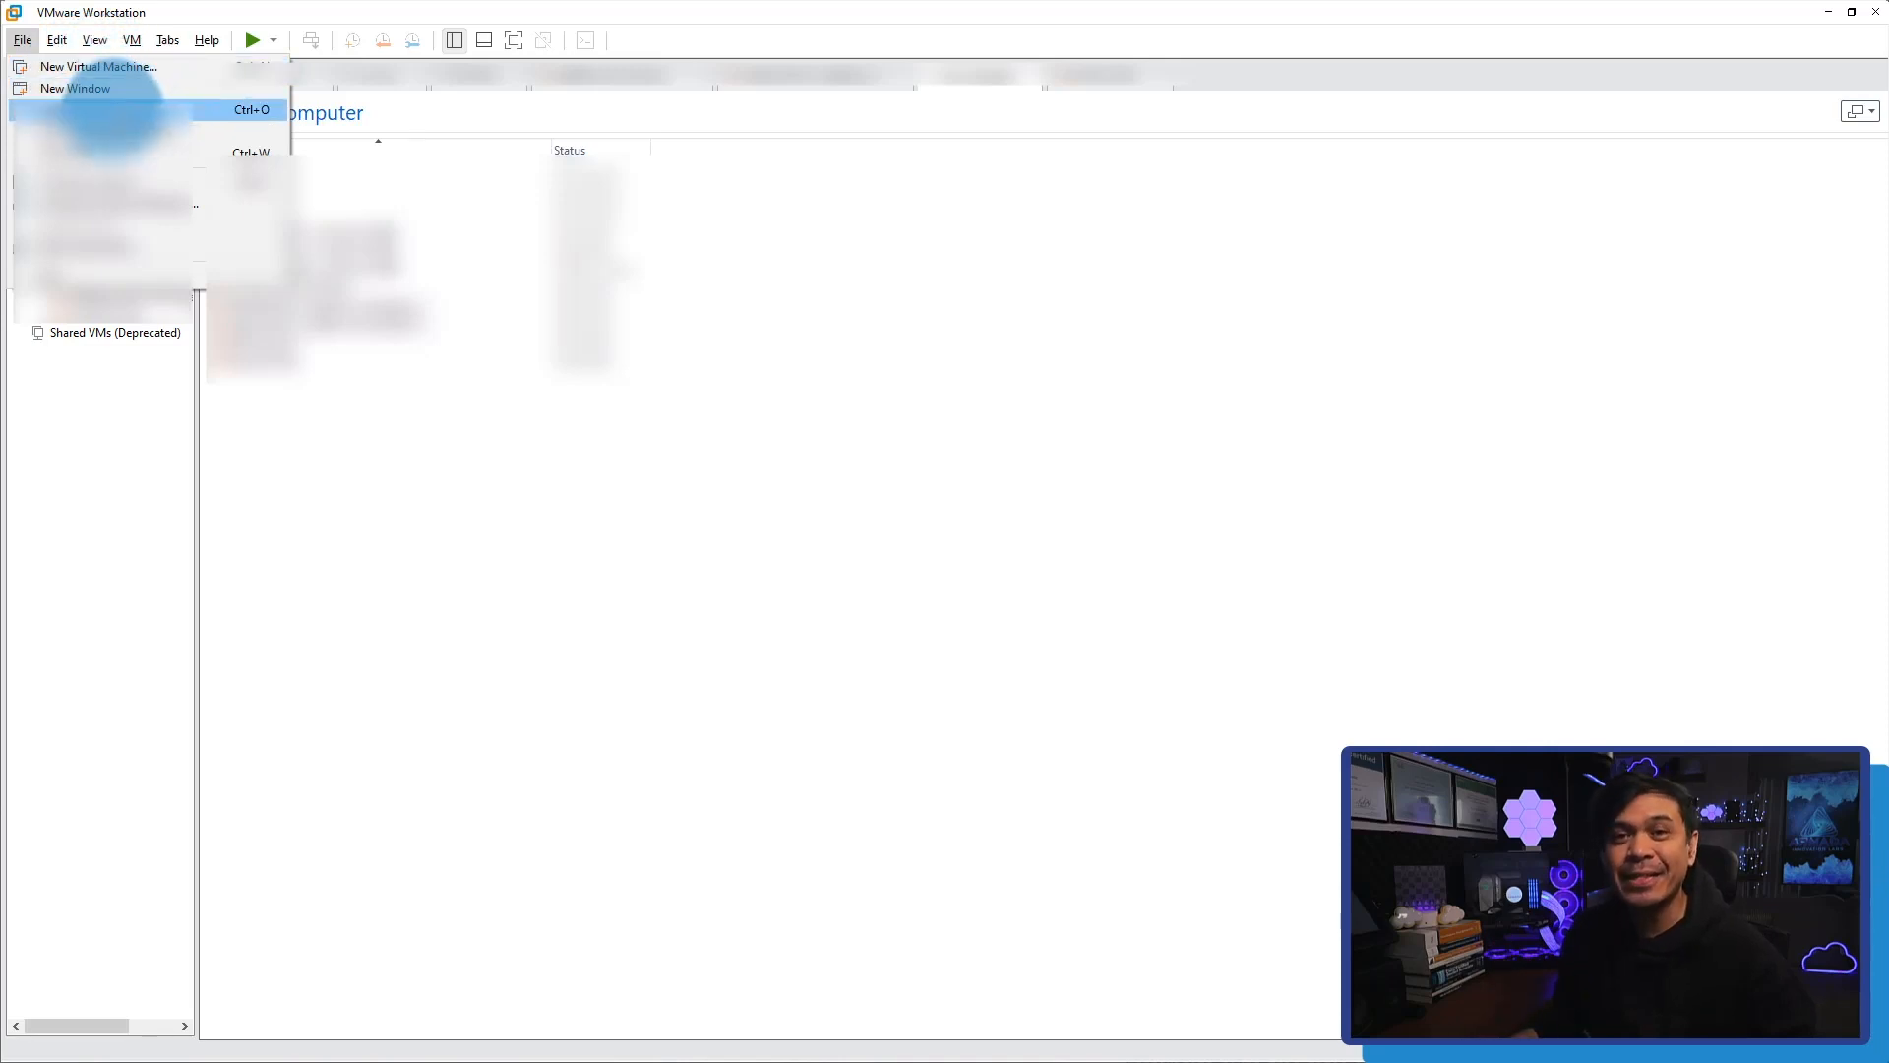
pyautogui.click(112, 109)
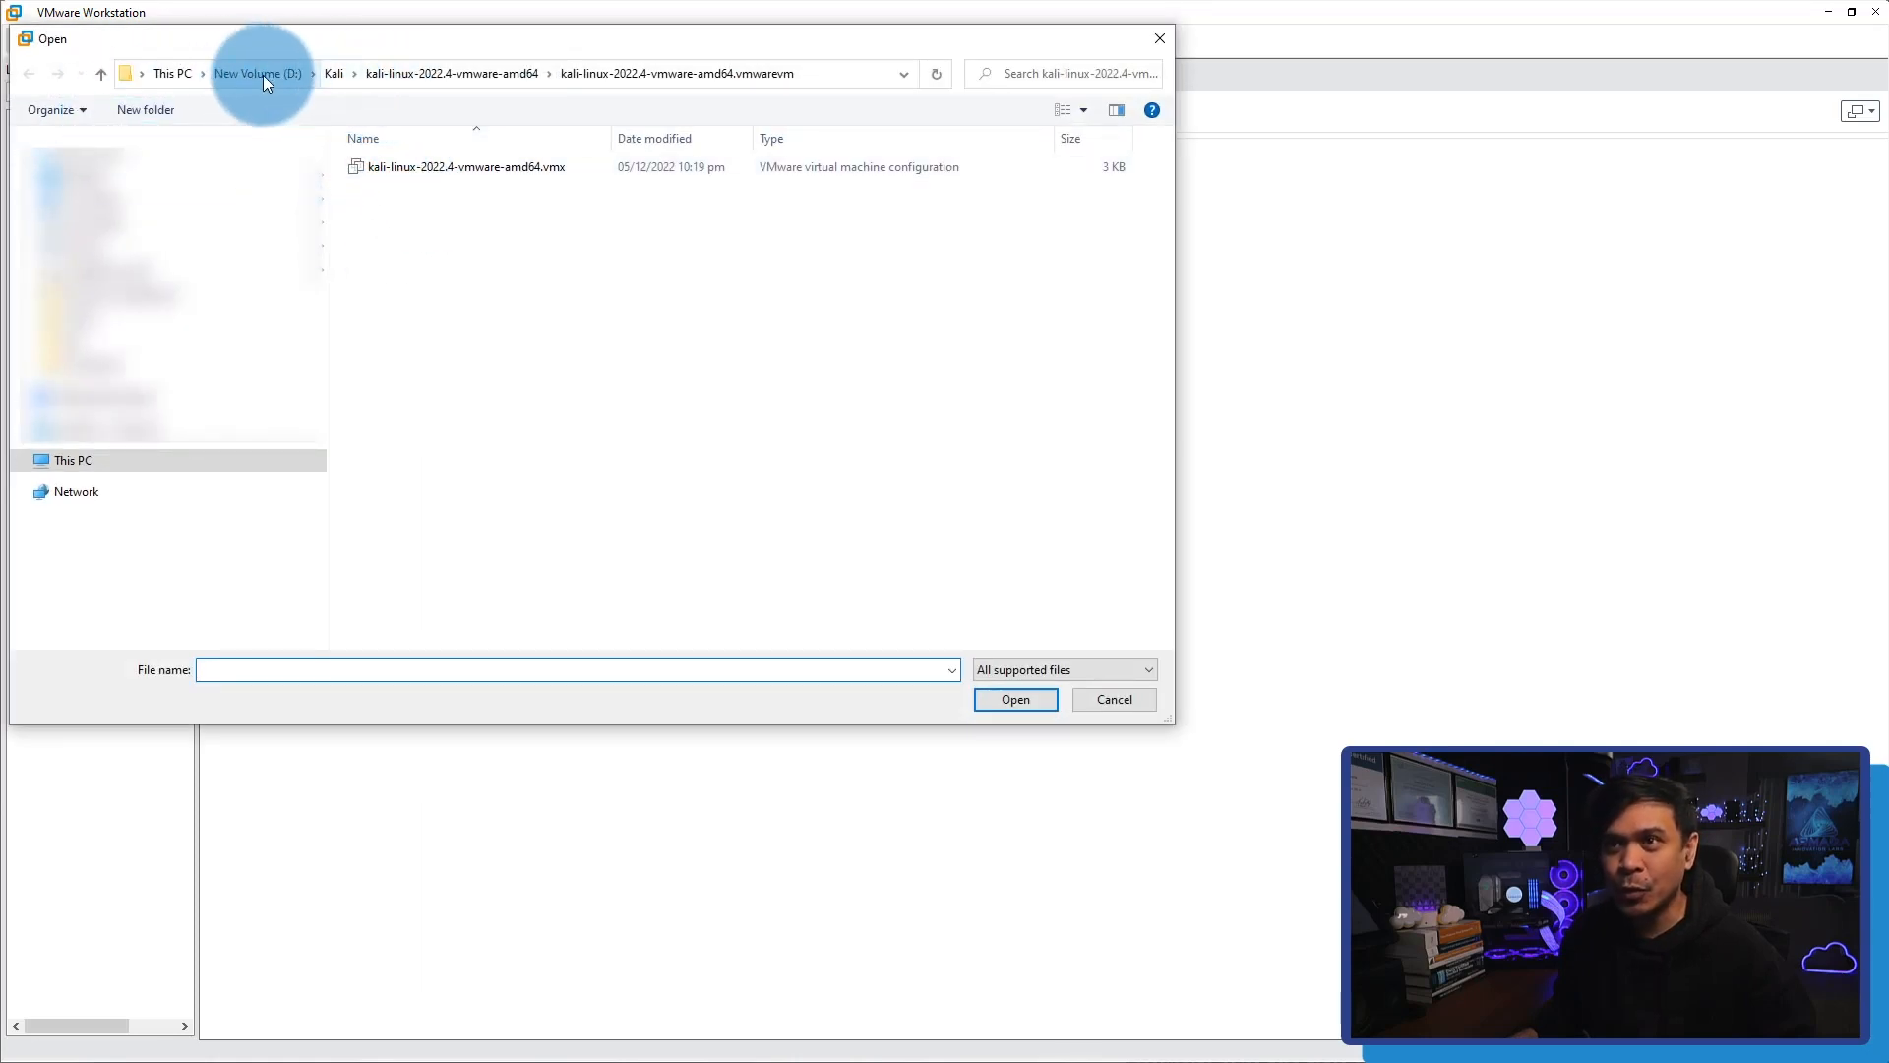
pyautogui.click(329, 74)
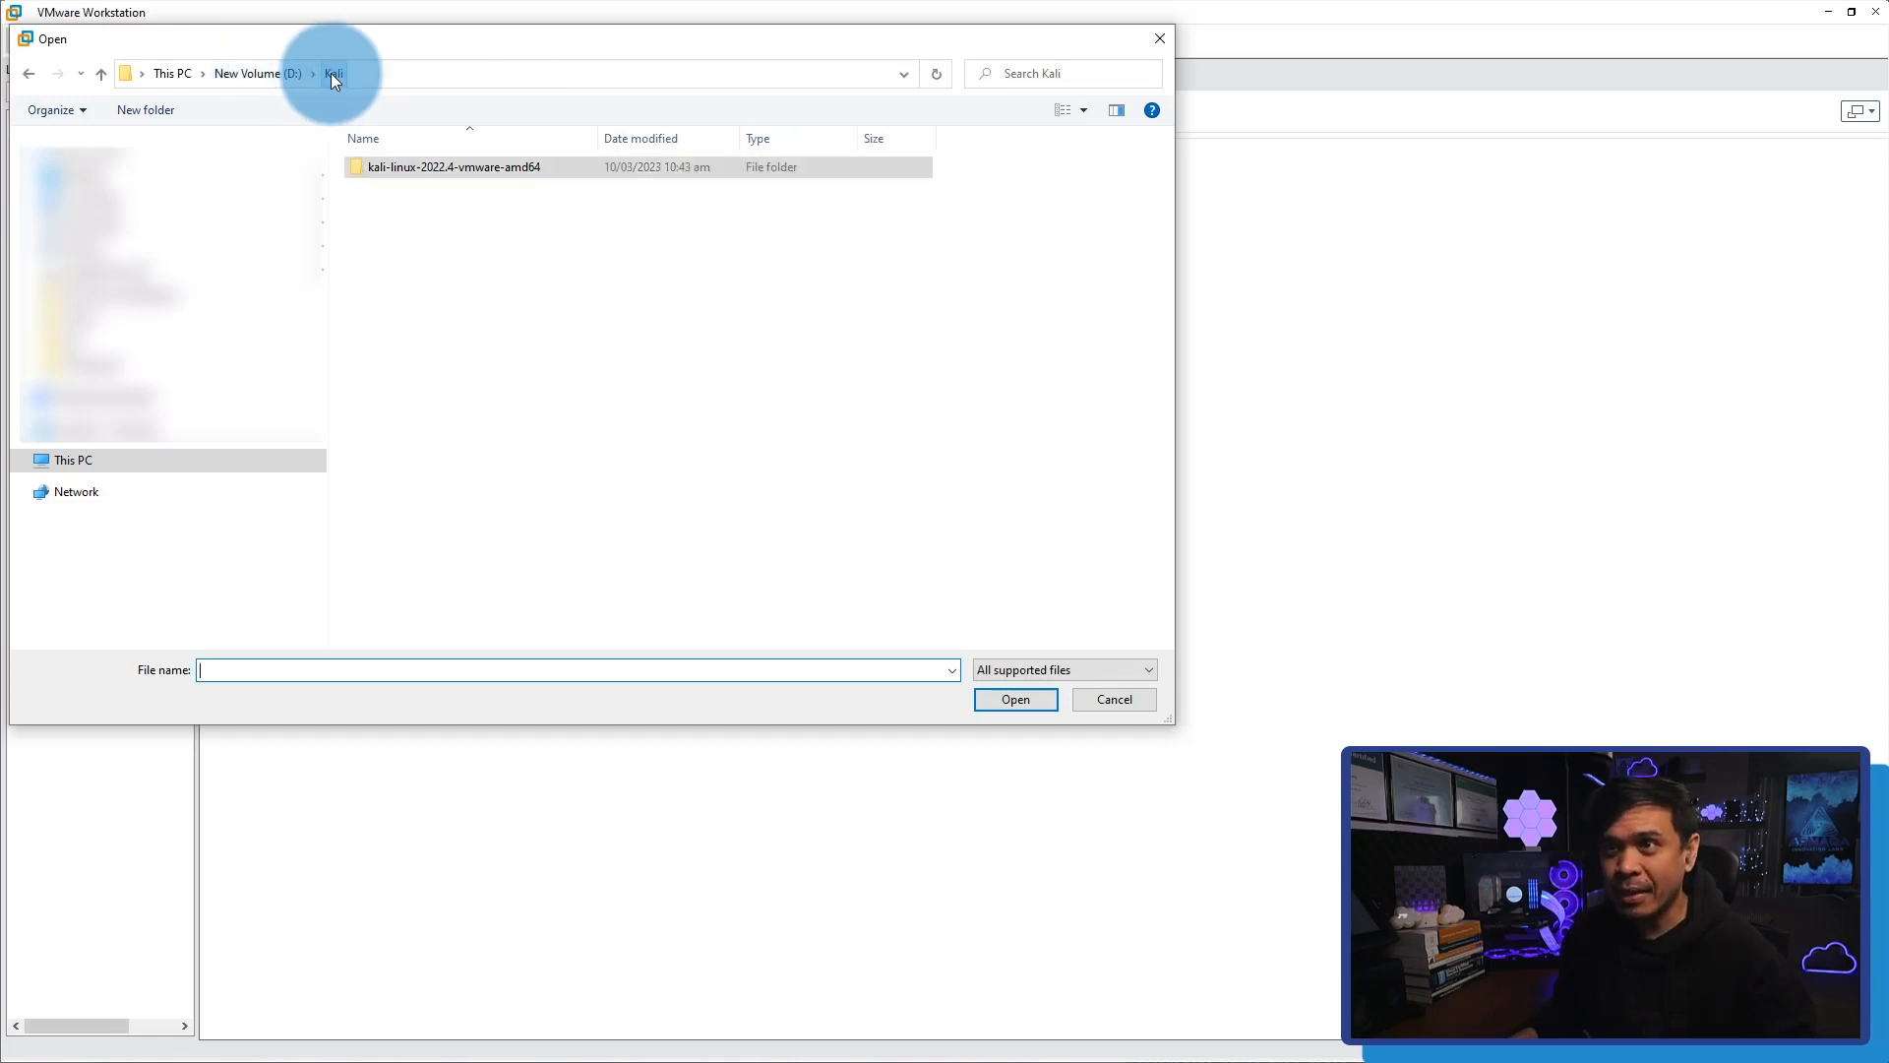
pyautogui.click(415, 163)
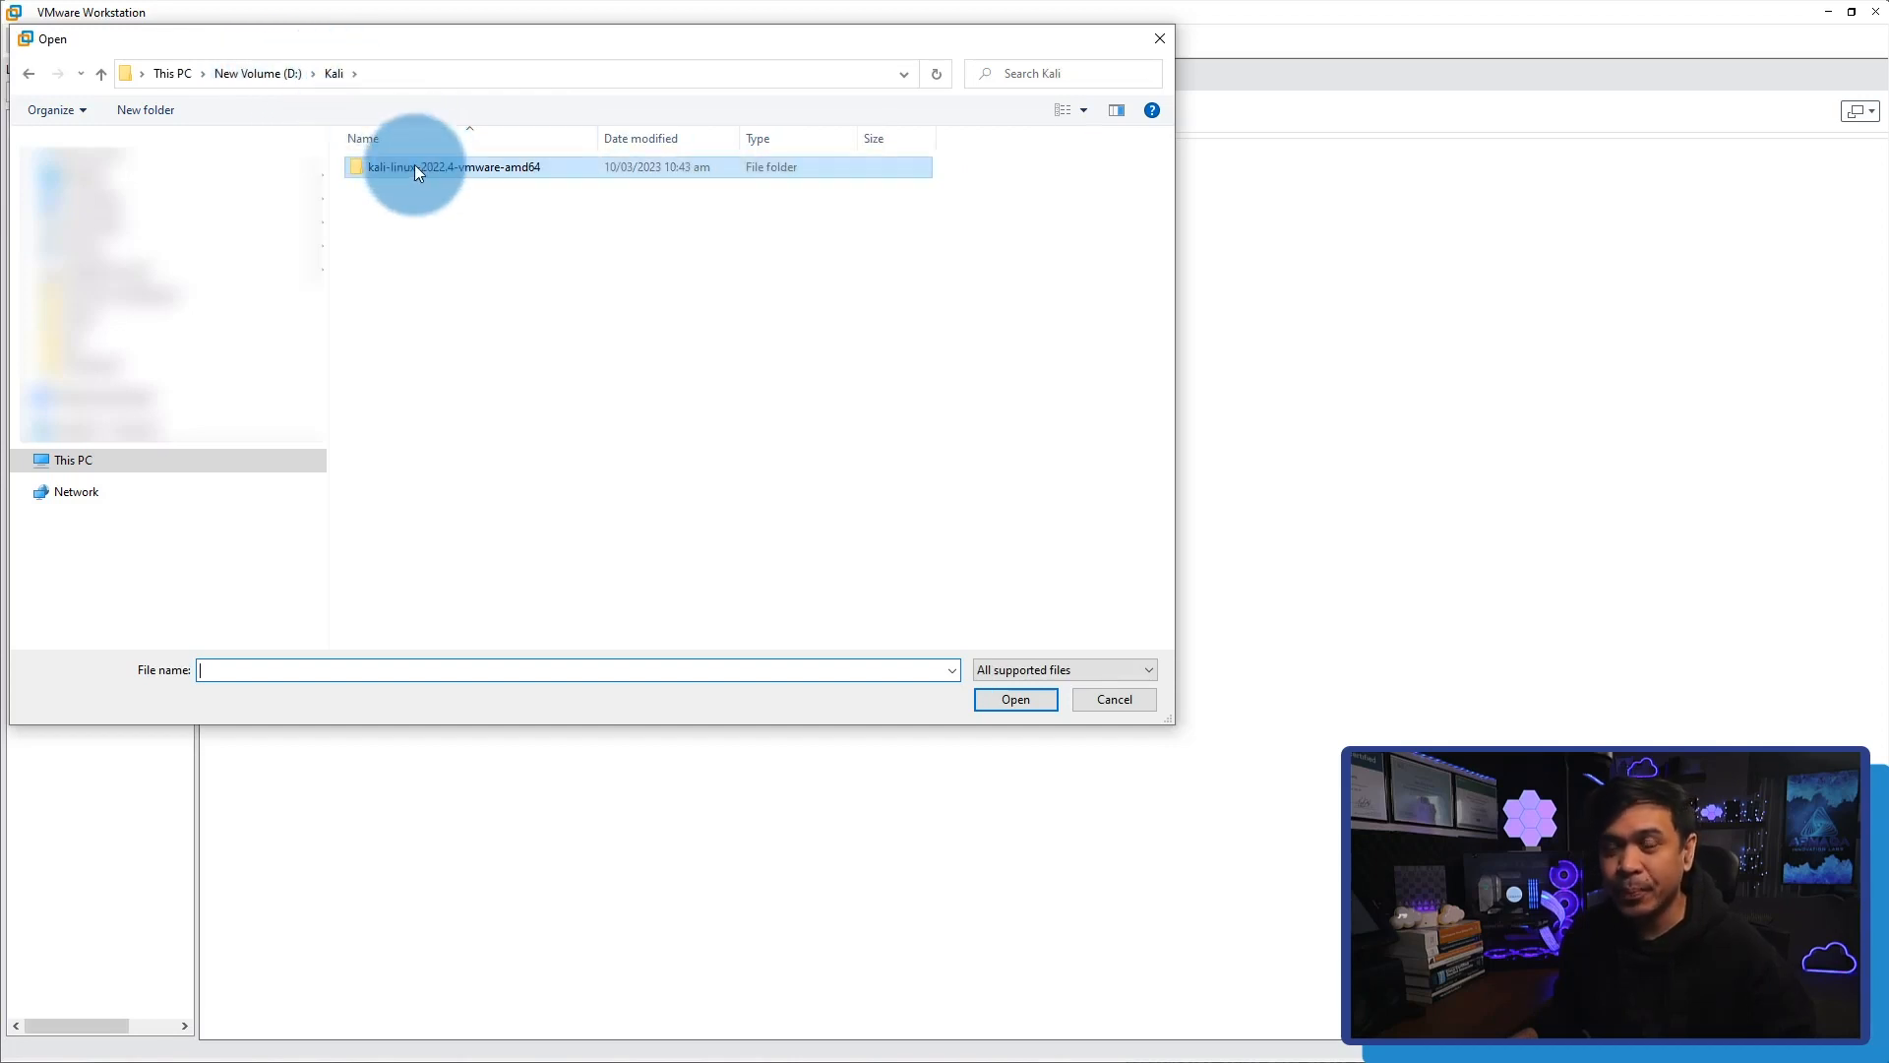
pyautogui.doubleClick(429, 166)
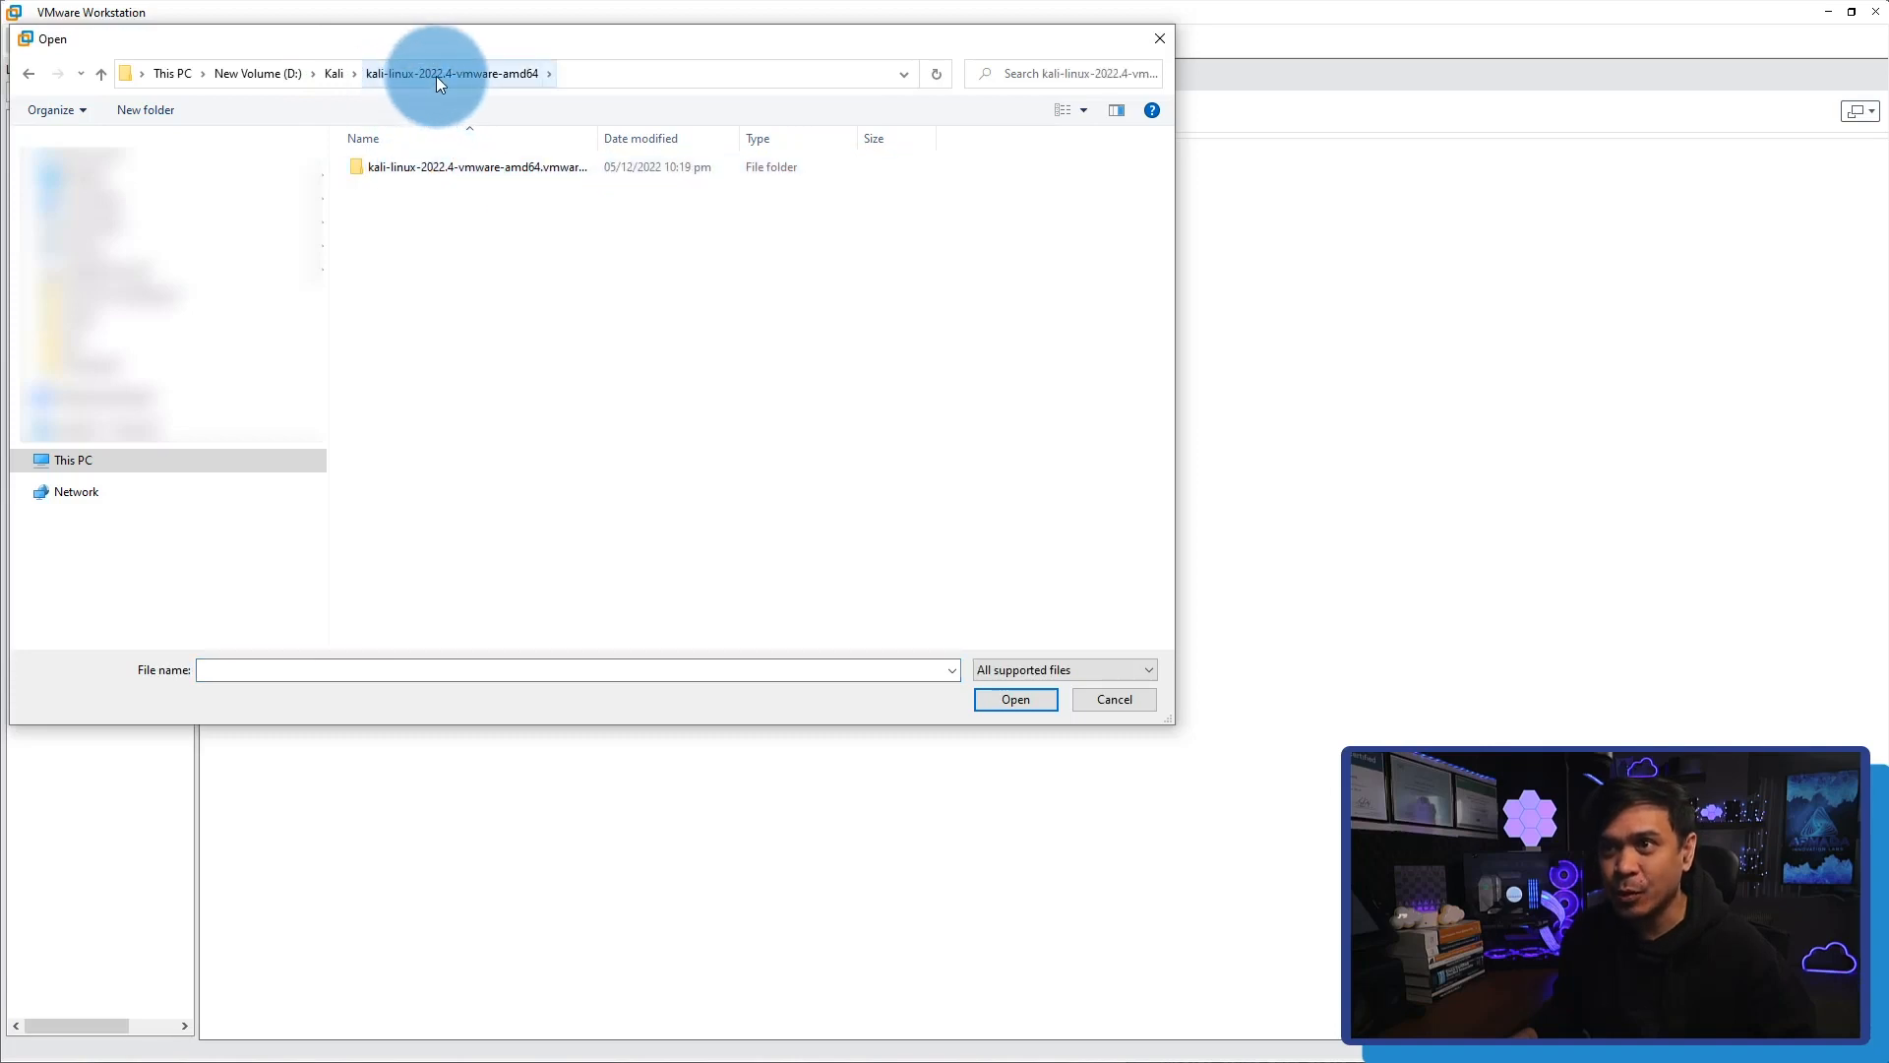
pyautogui.doubleClick(404, 168)
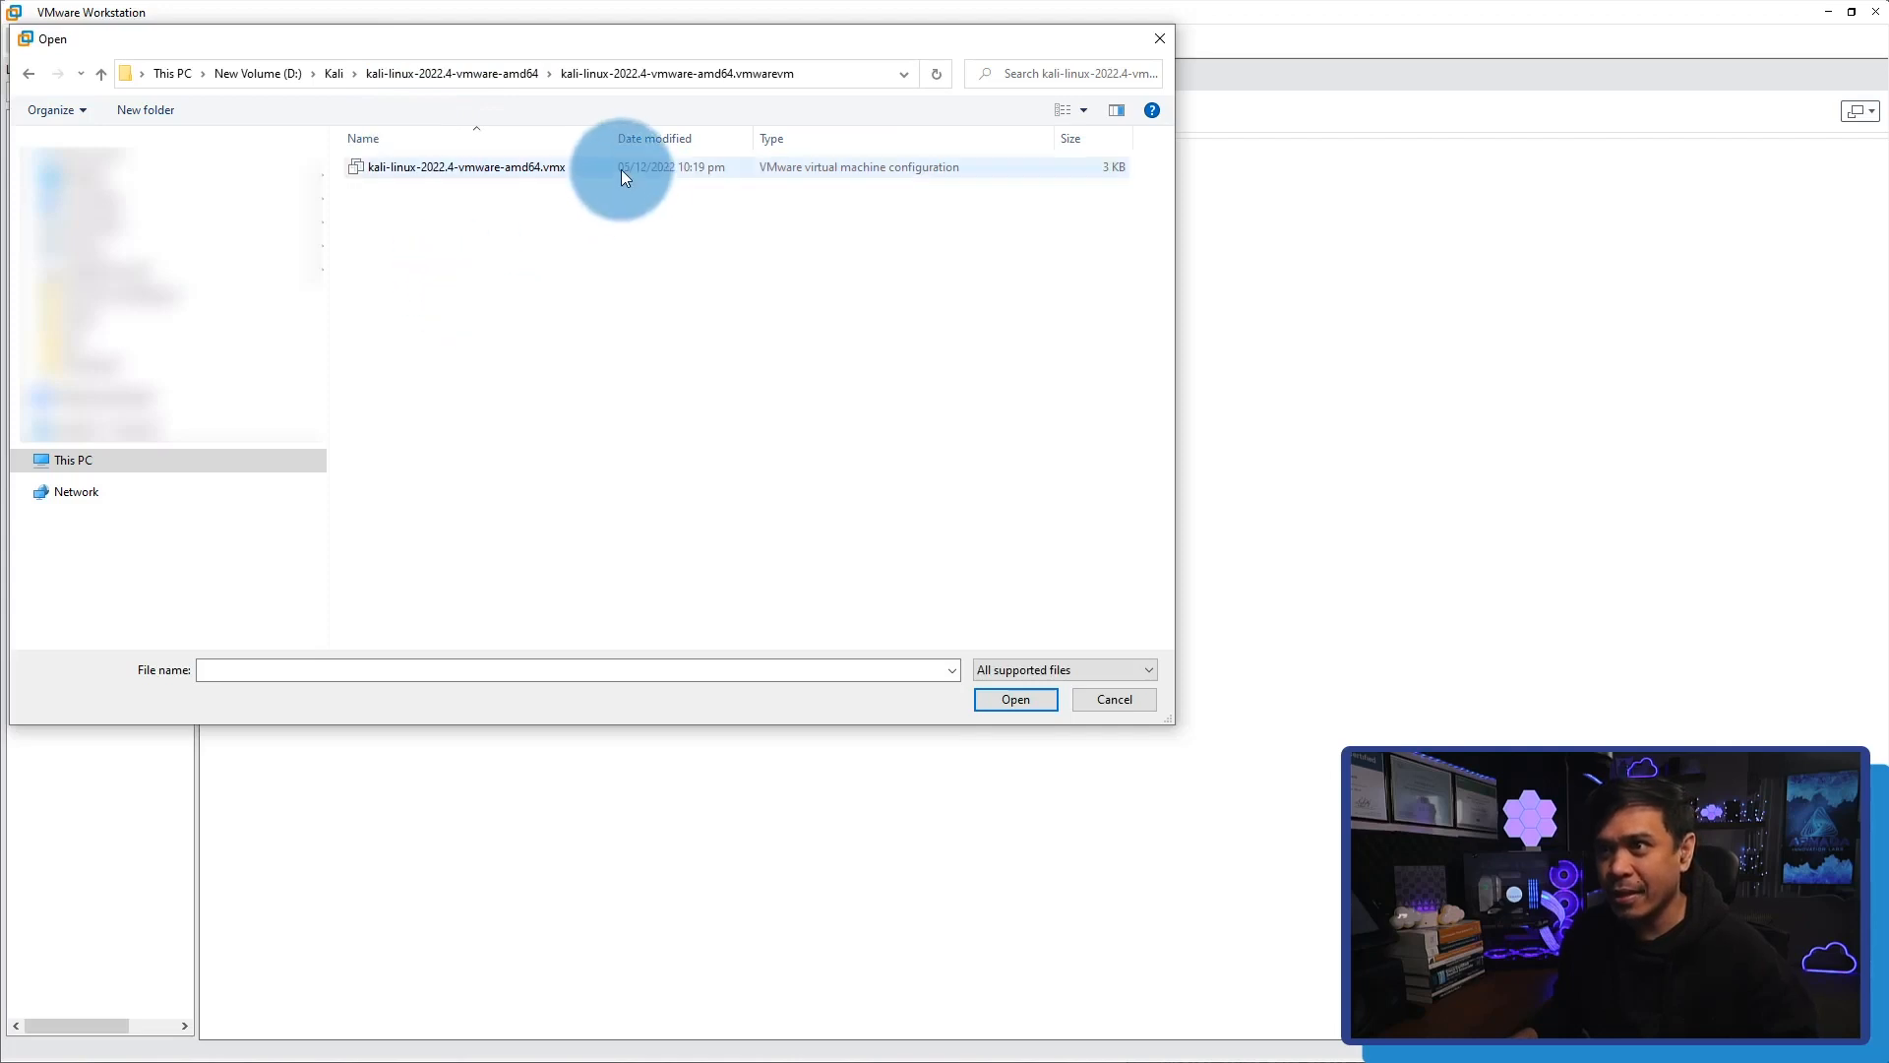
pyautogui.moveTo(613, 139)
pyautogui.mouseDown()
pyautogui.moveTo(642, 138)
pyautogui.moveTo(627, 139)
pyautogui.mouseUp()
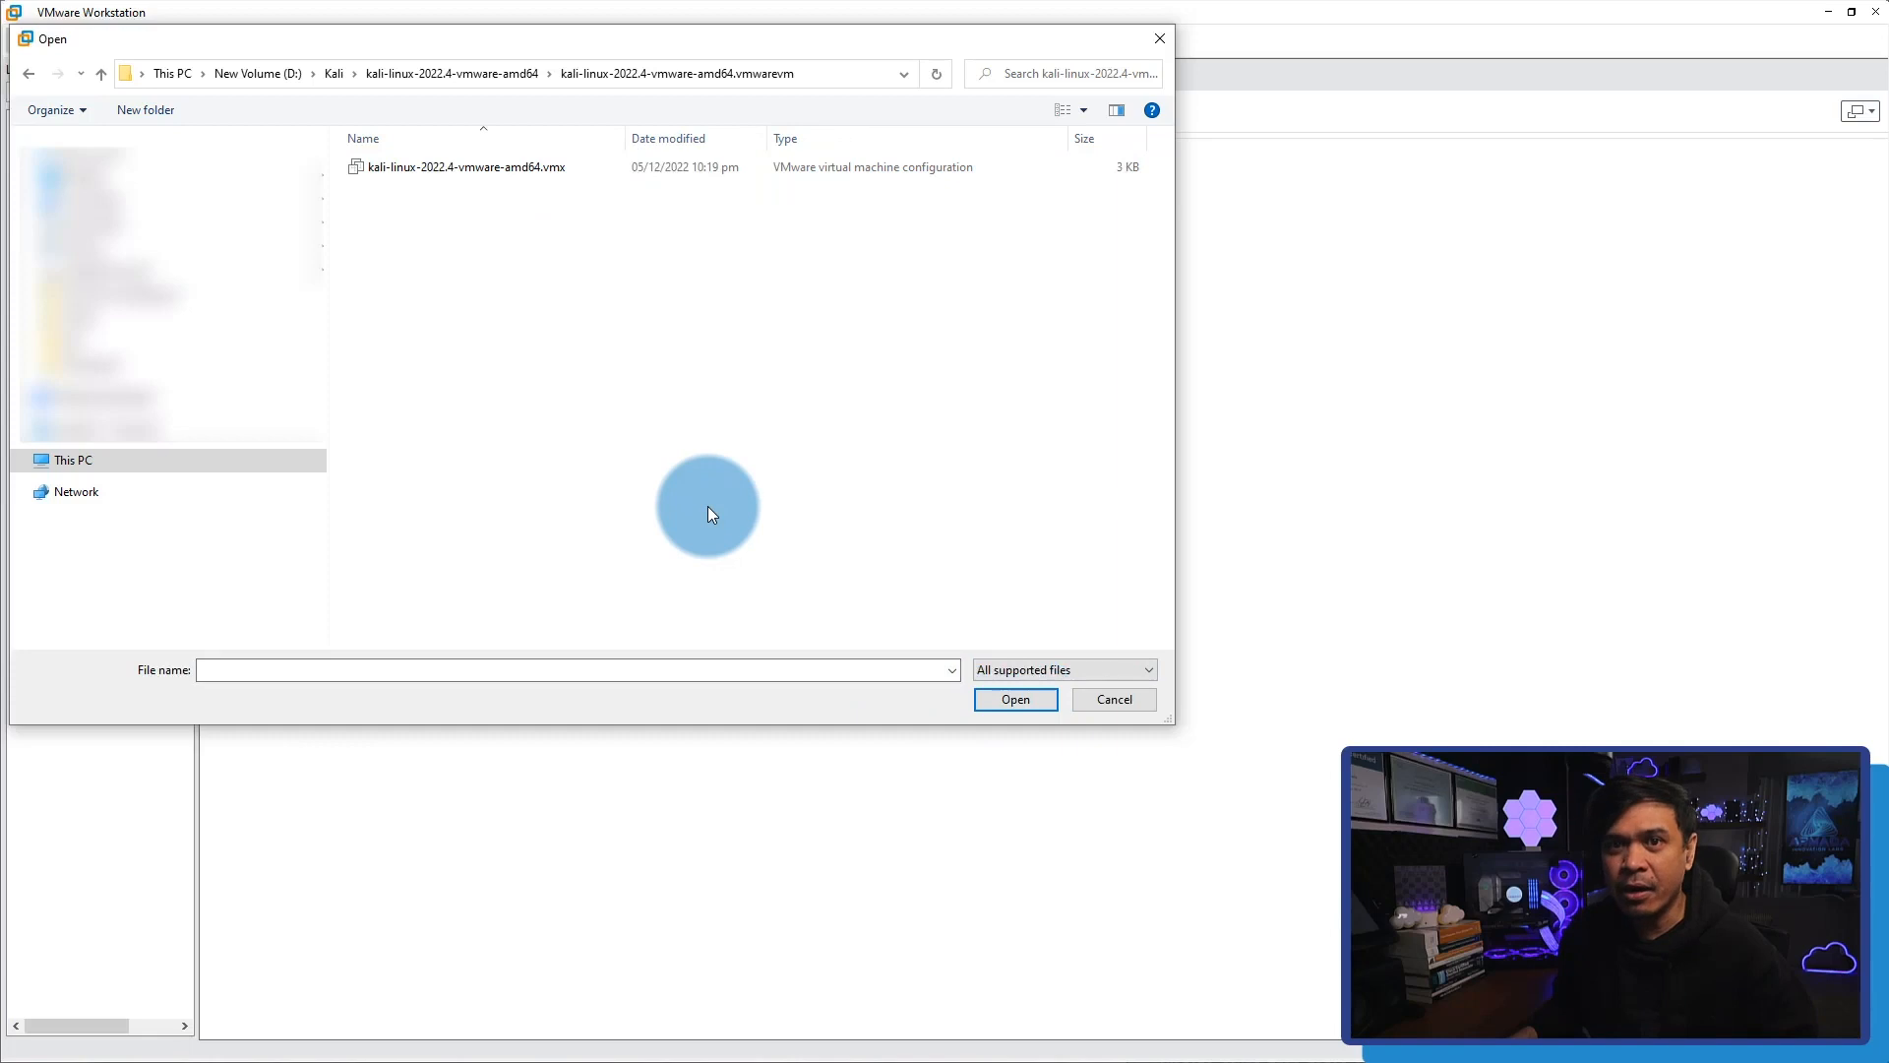
# View the folder's contents with the All files filter, and restore the All supported files filter.
pyautogui.click(1014, 675)
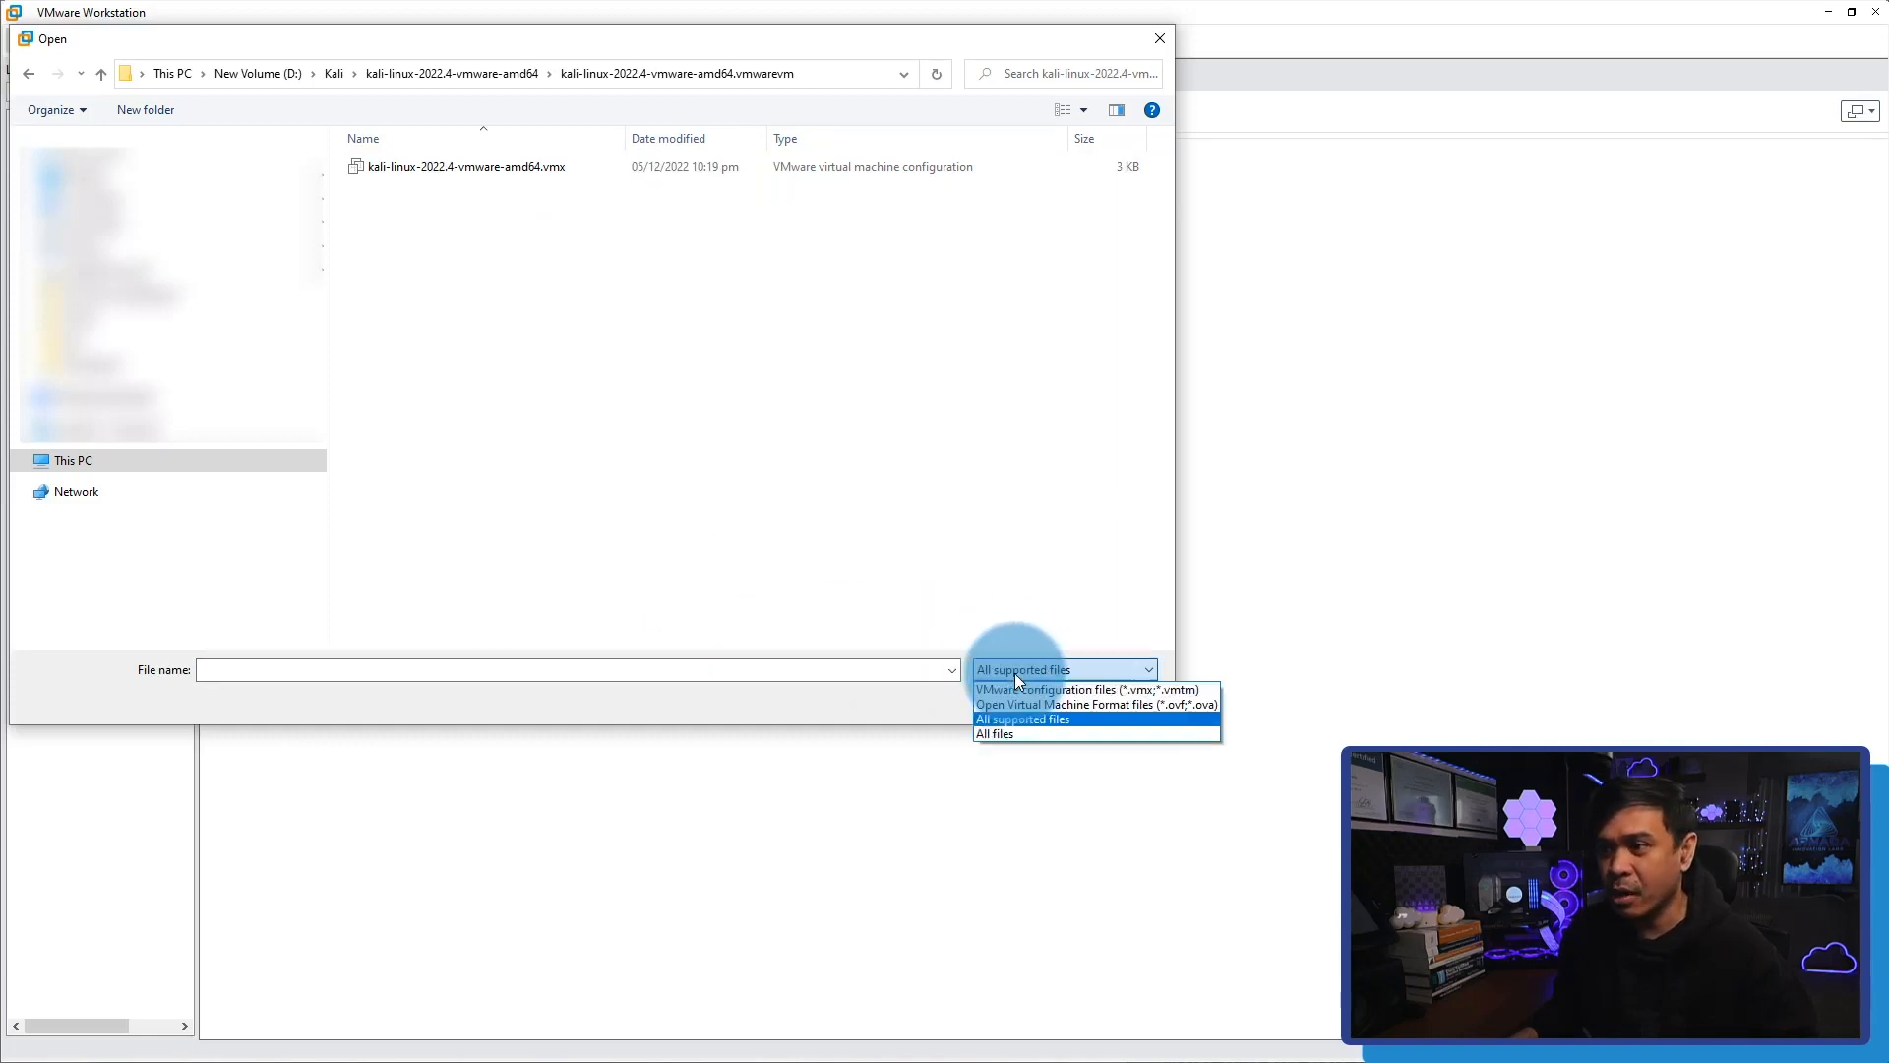
pyautogui.click(1007, 733)
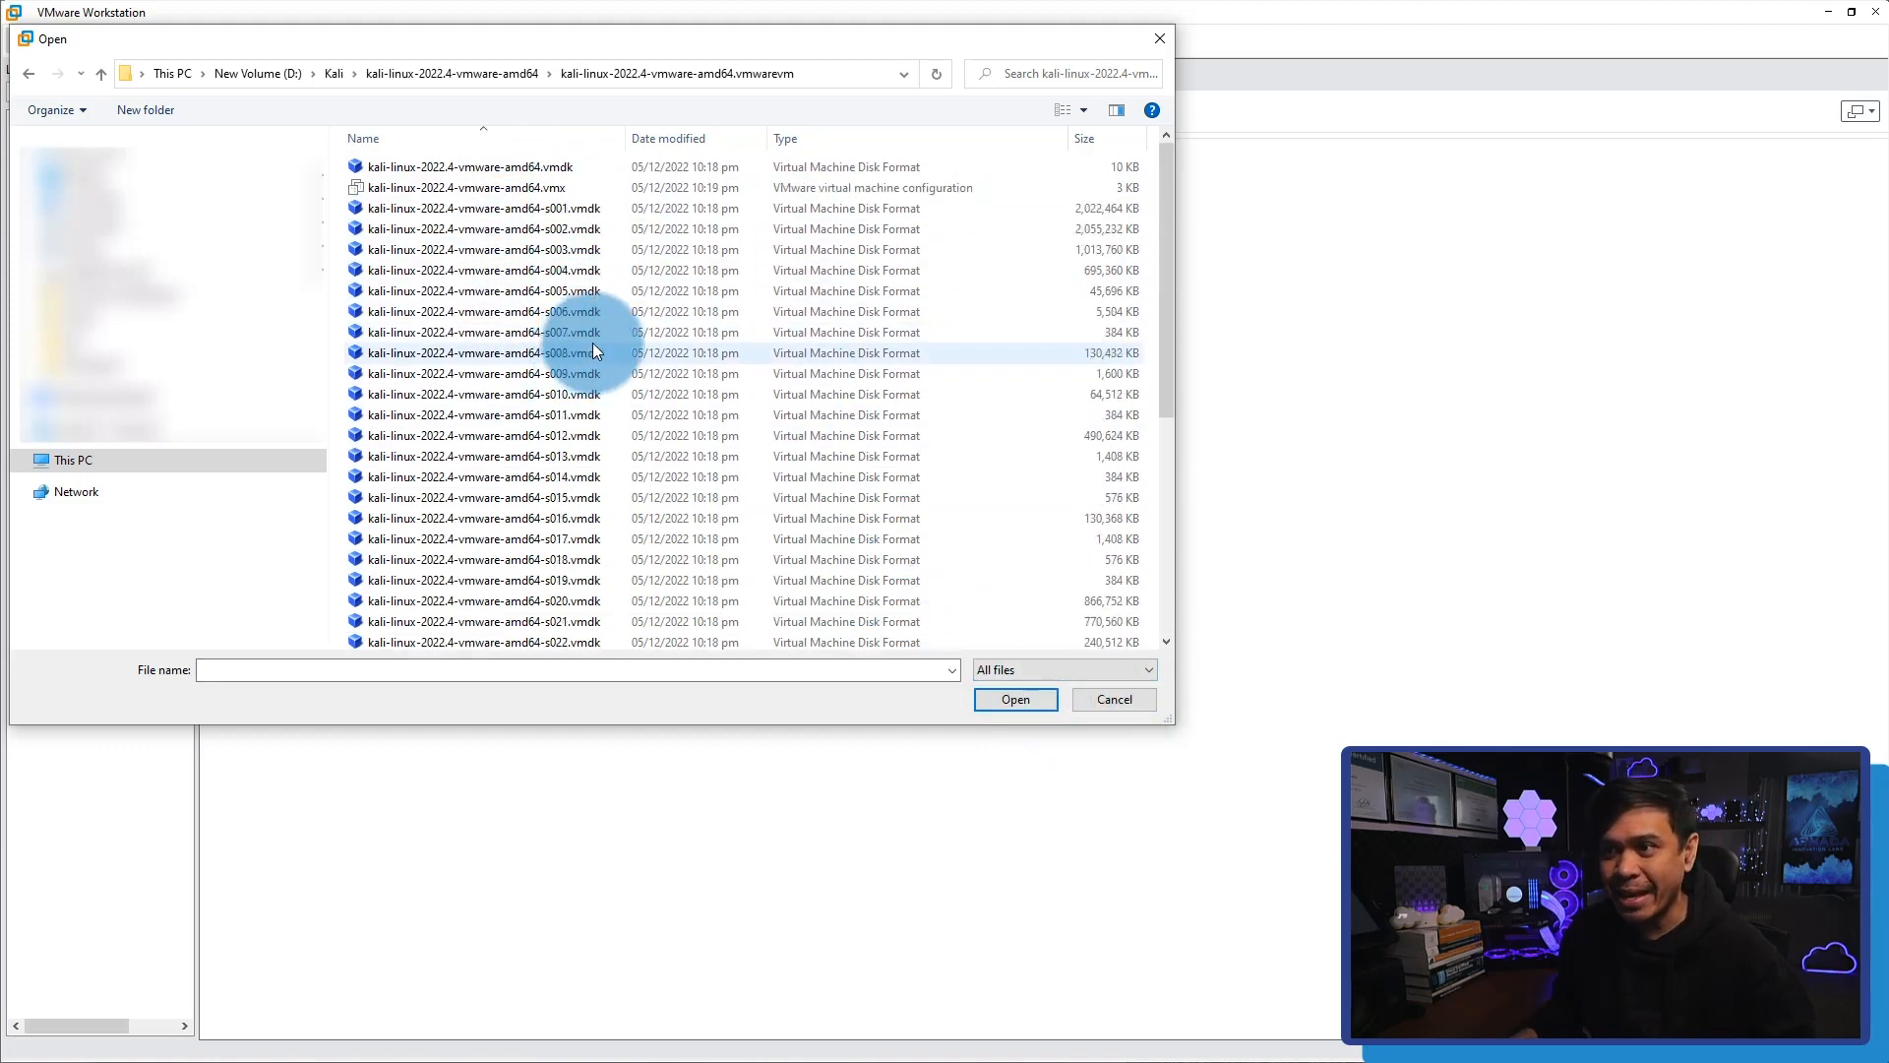
pyautogui.click(1026, 673)
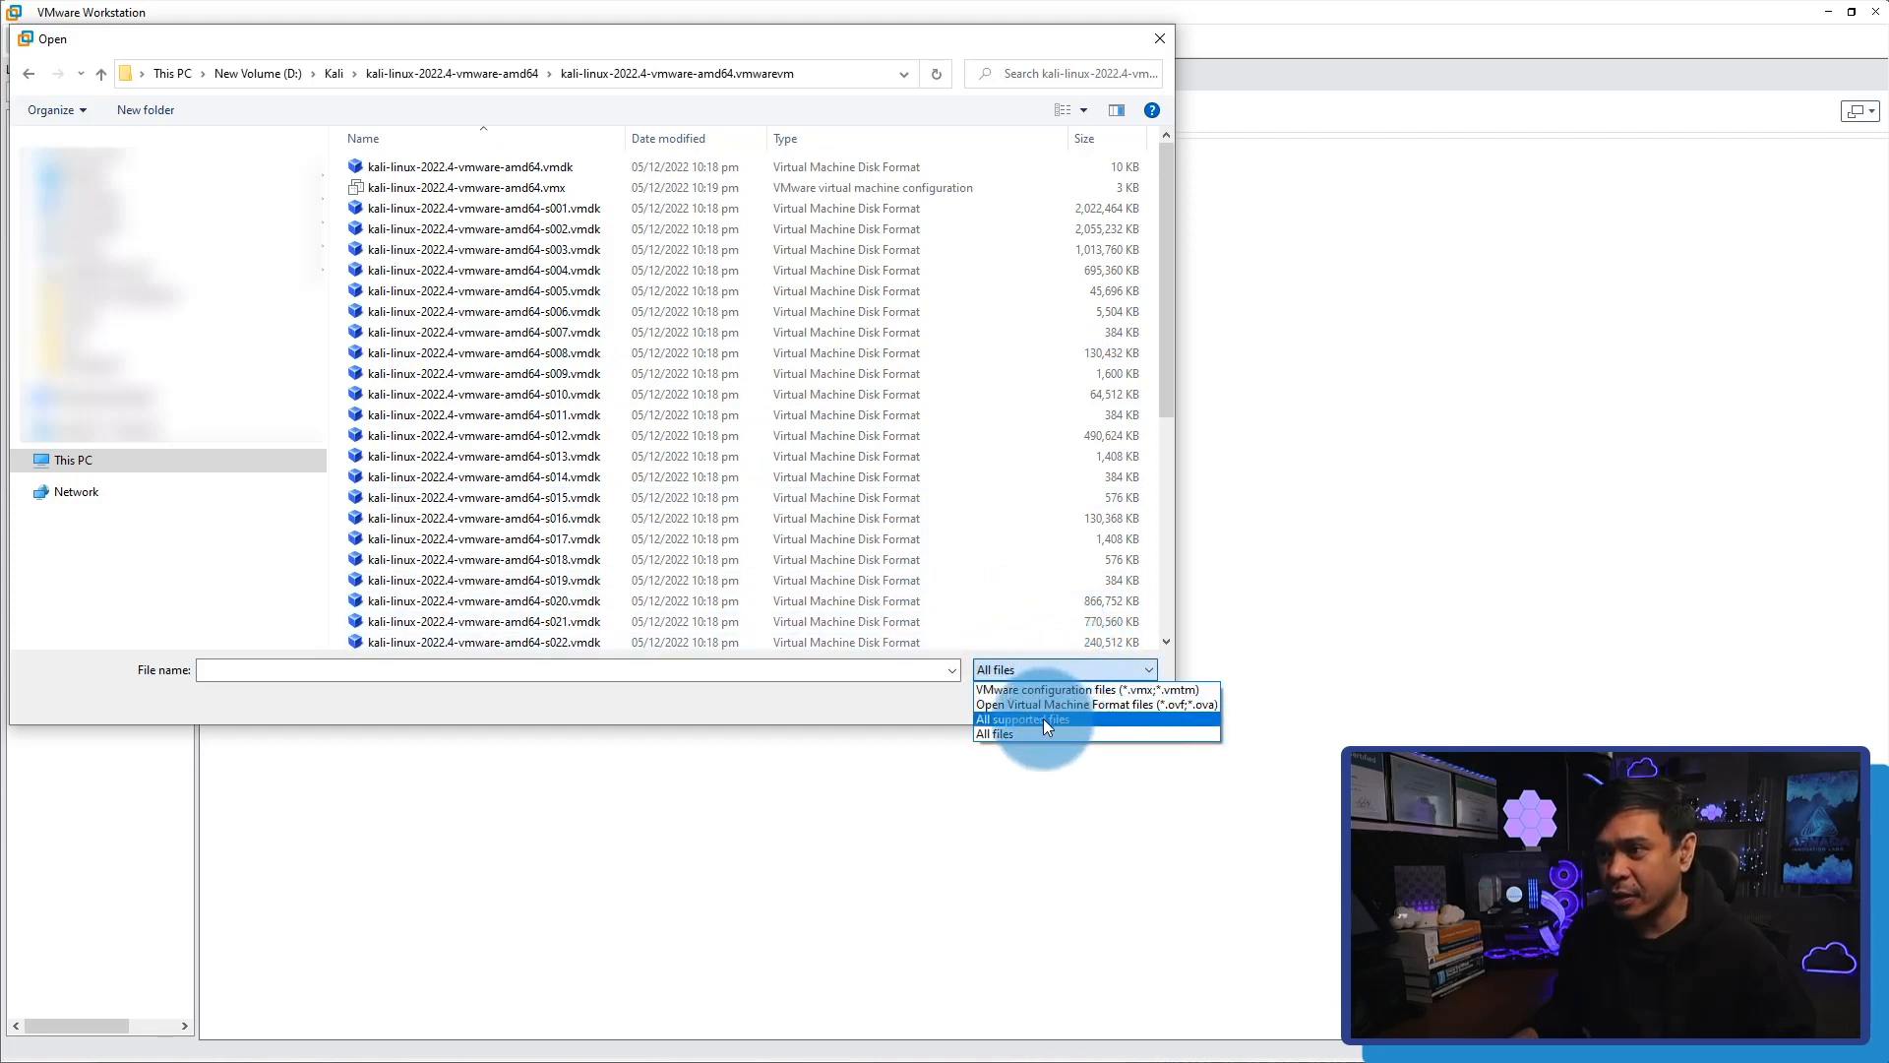
pyautogui.click(1039, 718)
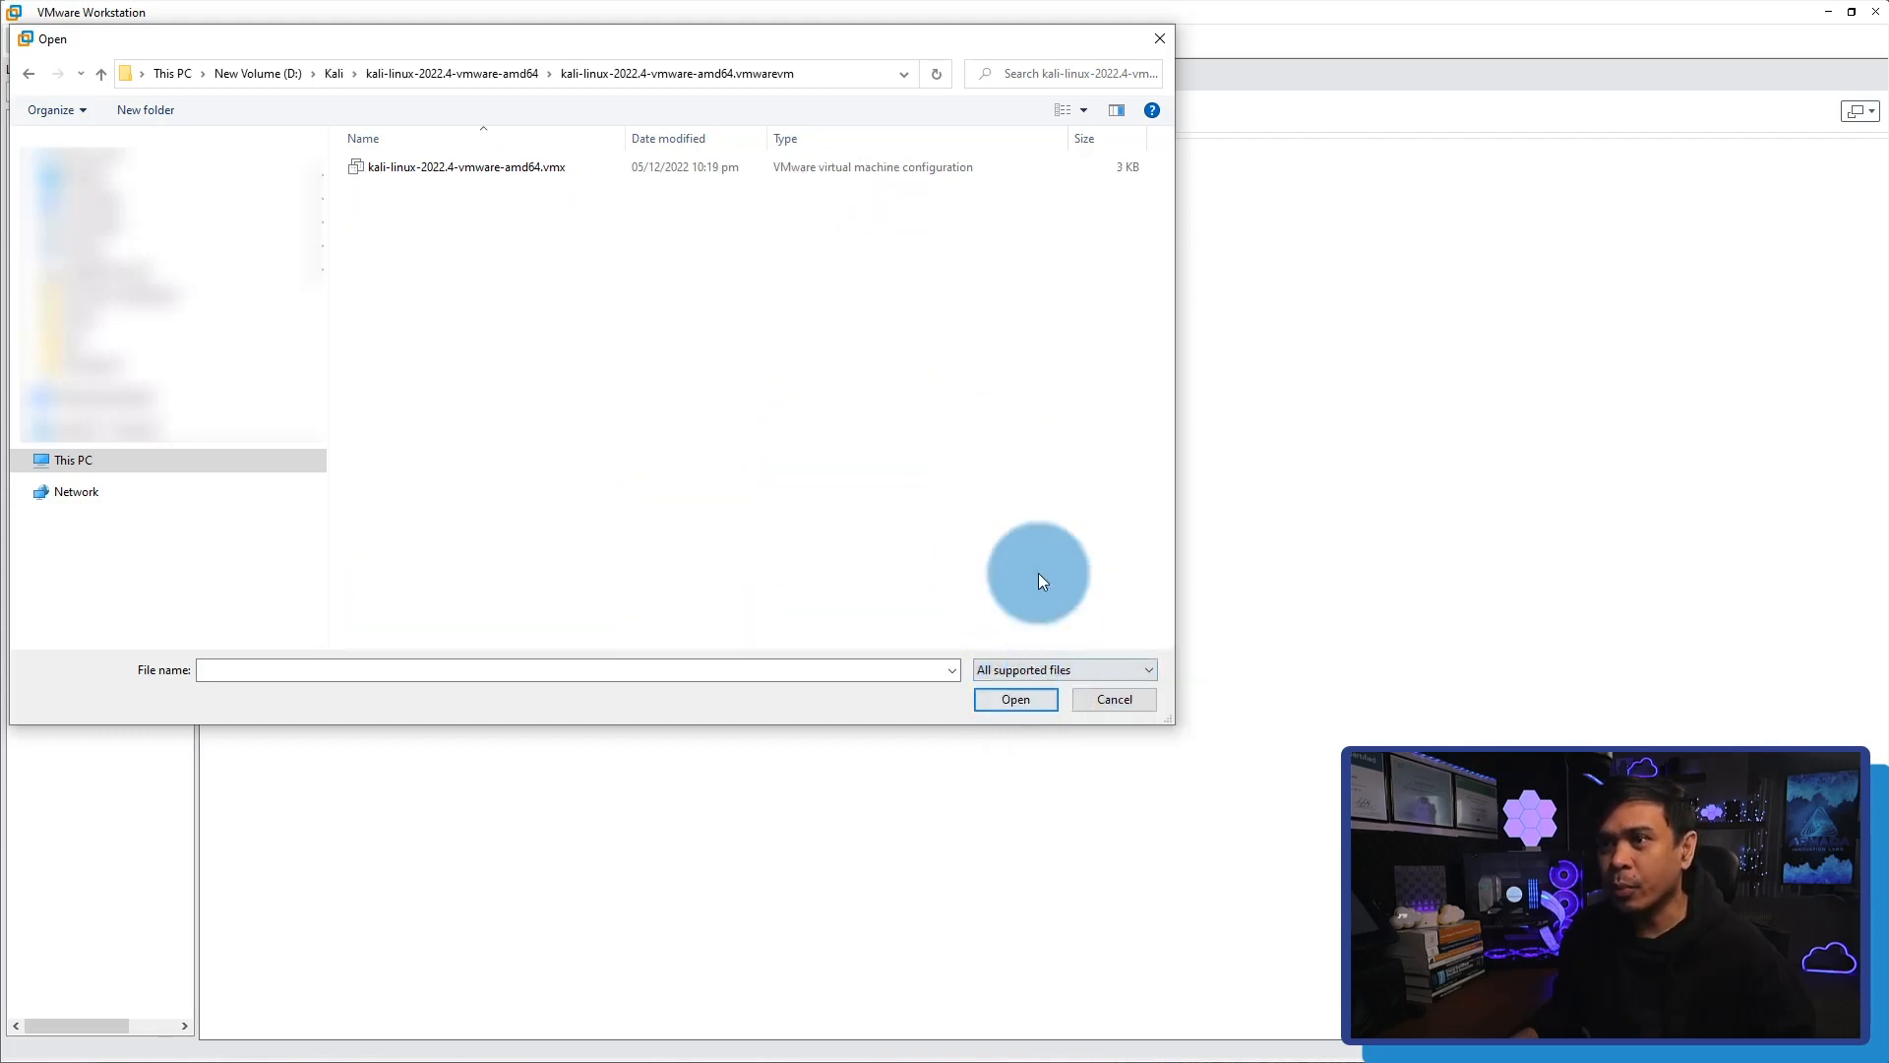
# Open the virtual machine configuration file kali-linux-2022.4-vmware-amd64.vmx.
pyautogui.doubleClick(474, 168)
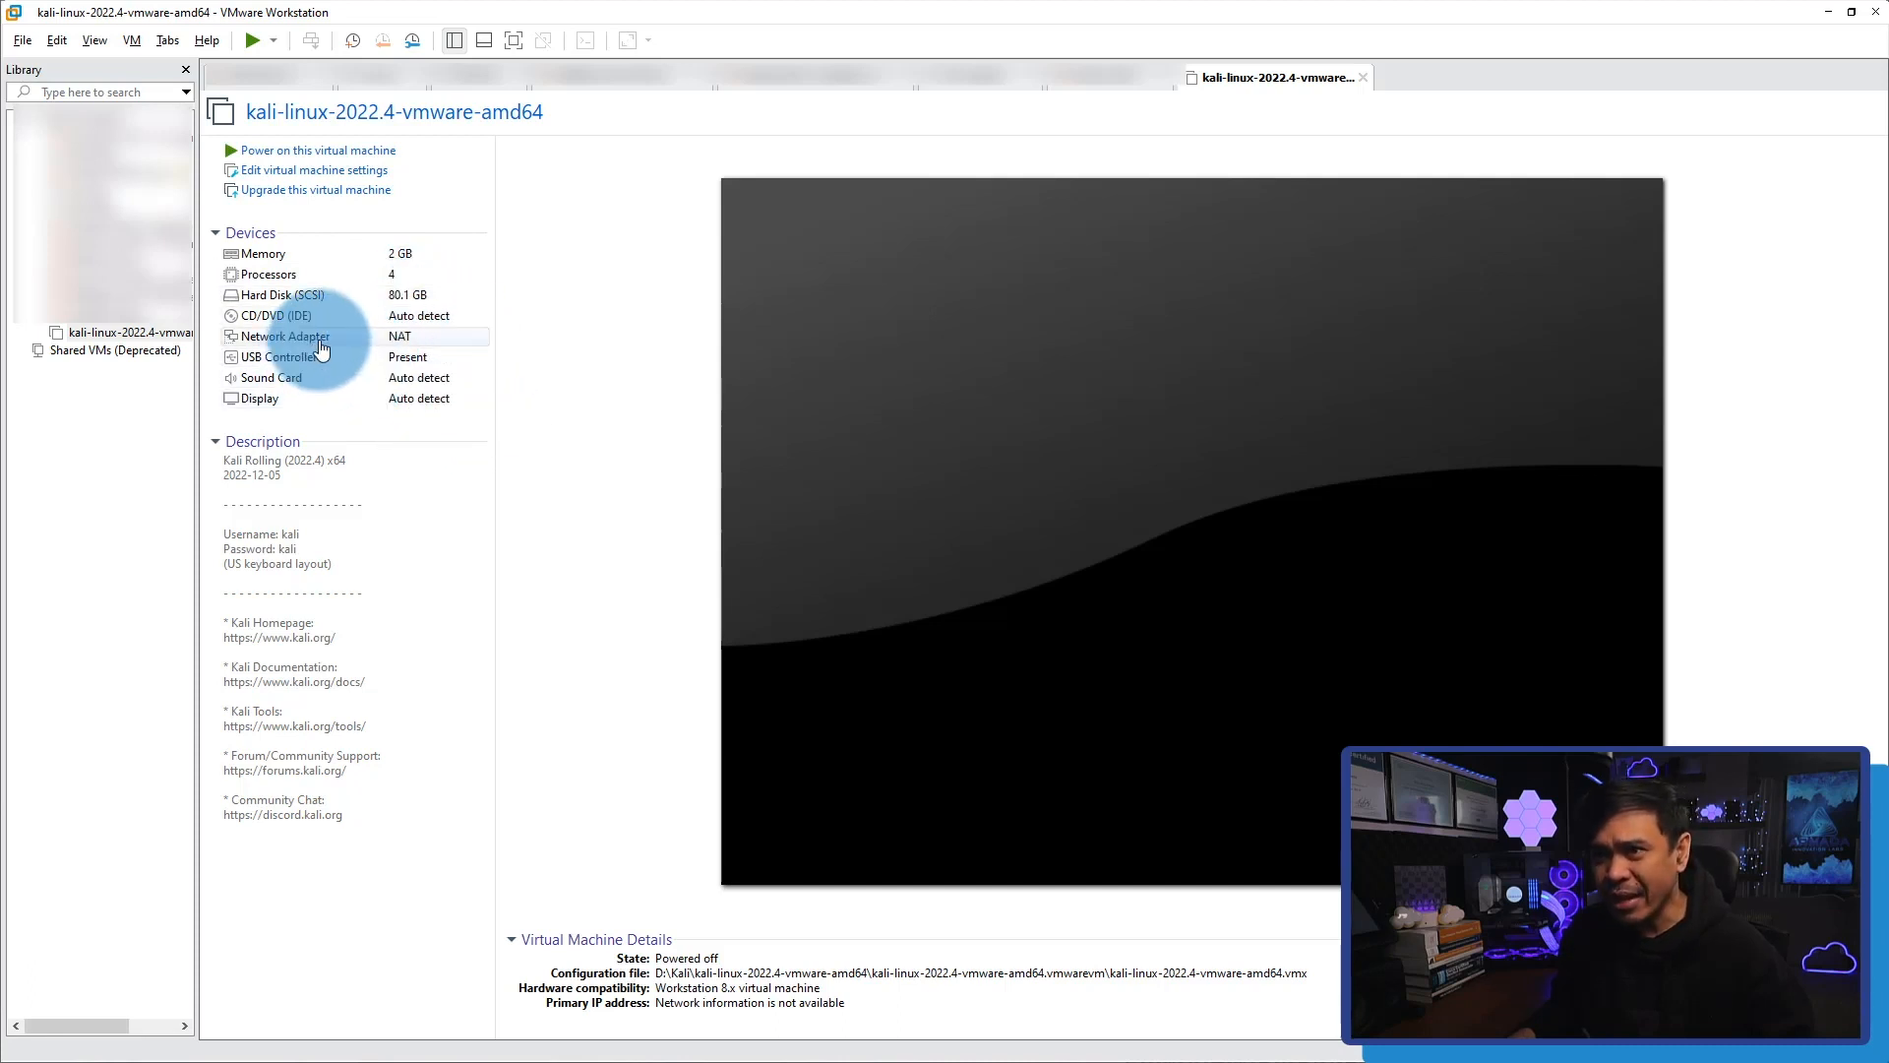
# Set the Kali virtual machine's network adapter to Bridged, connected directly to the physical network, and save the settings.
pyautogui.rightClick(126, 340)
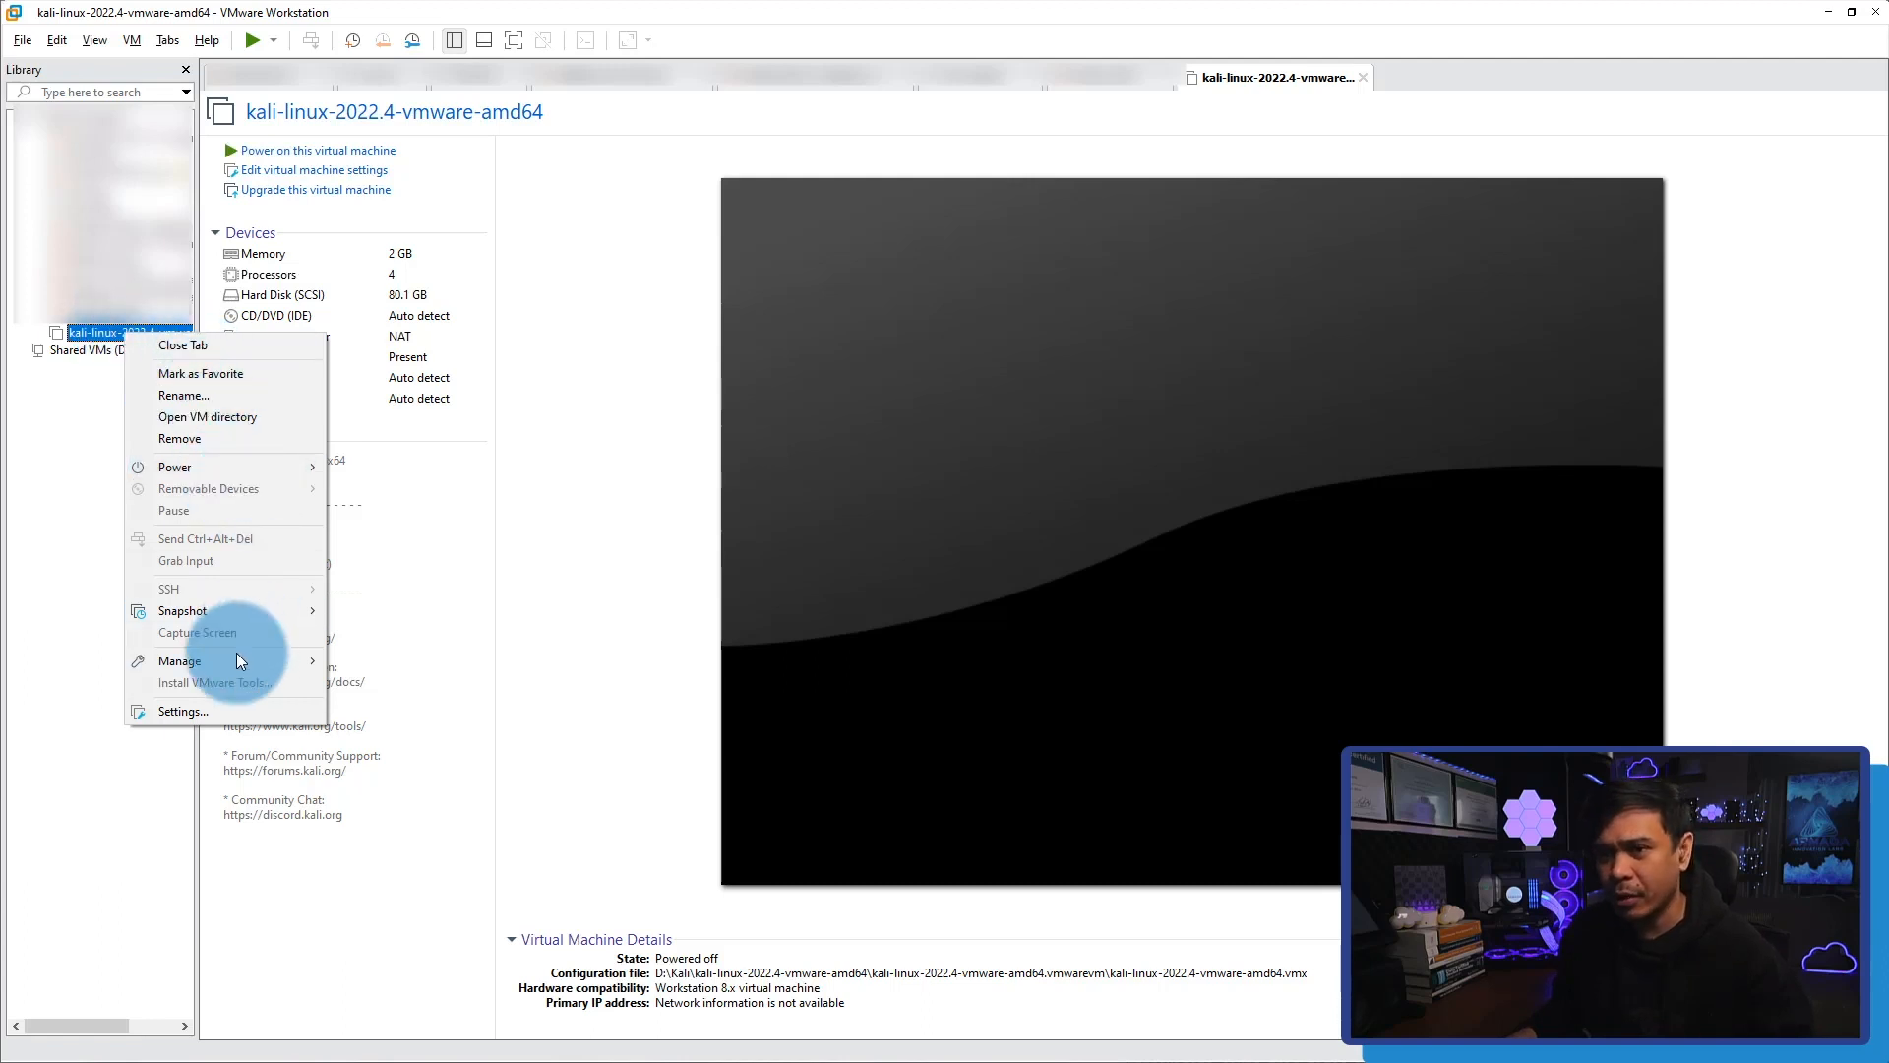
pyautogui.click(209, 712)
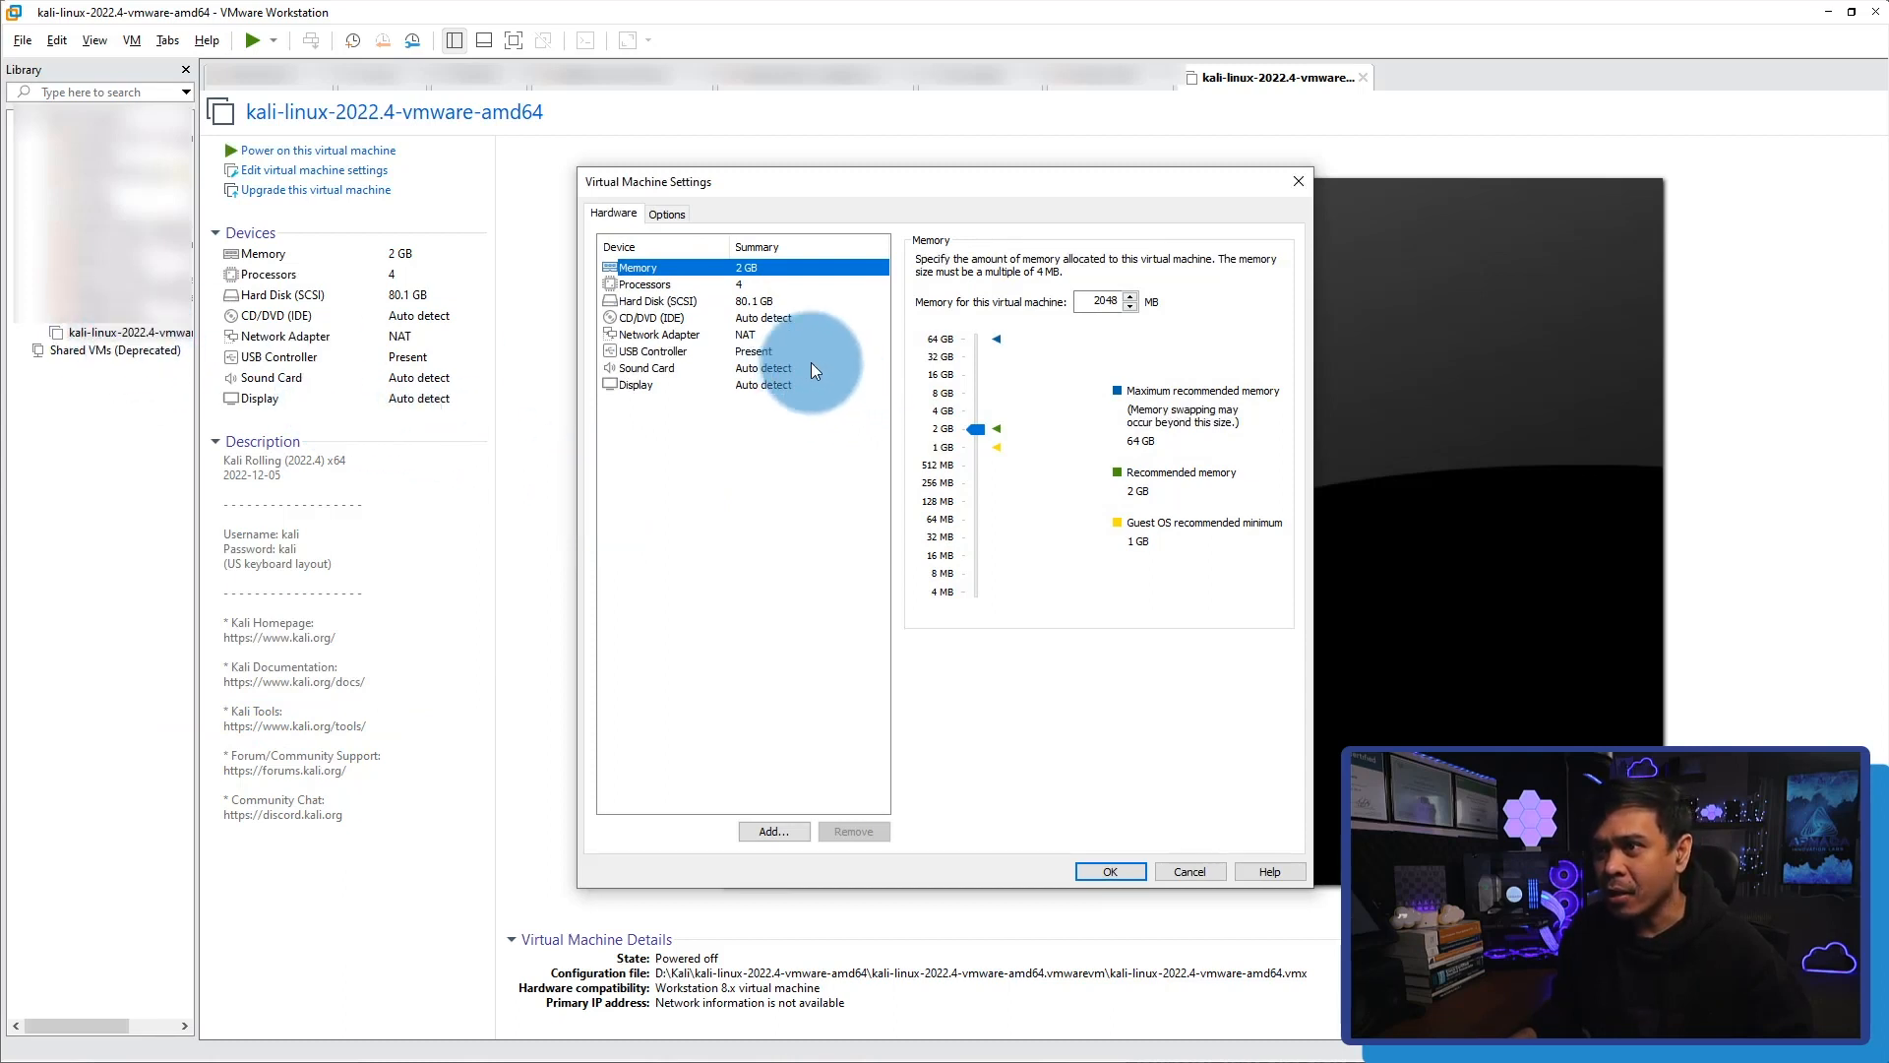
pyautogui.click(675, 338)
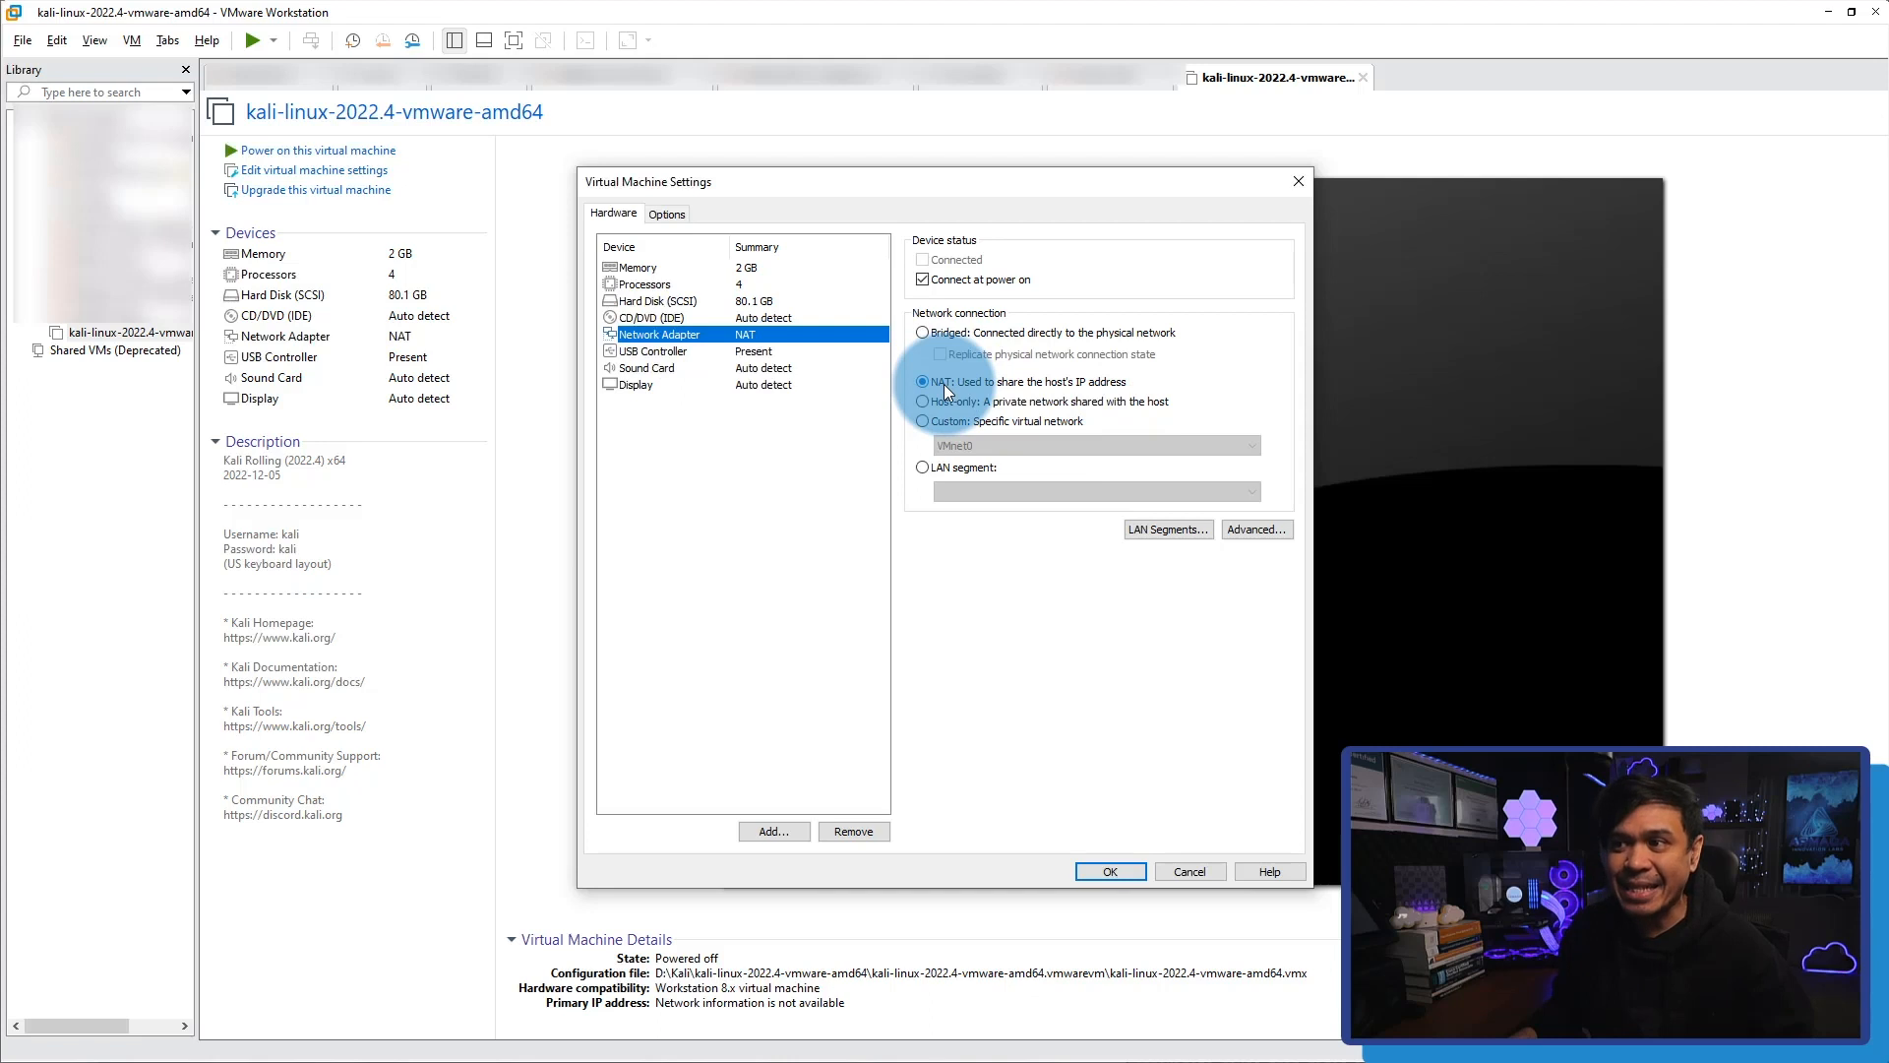
pyautogui.click(923, 333)
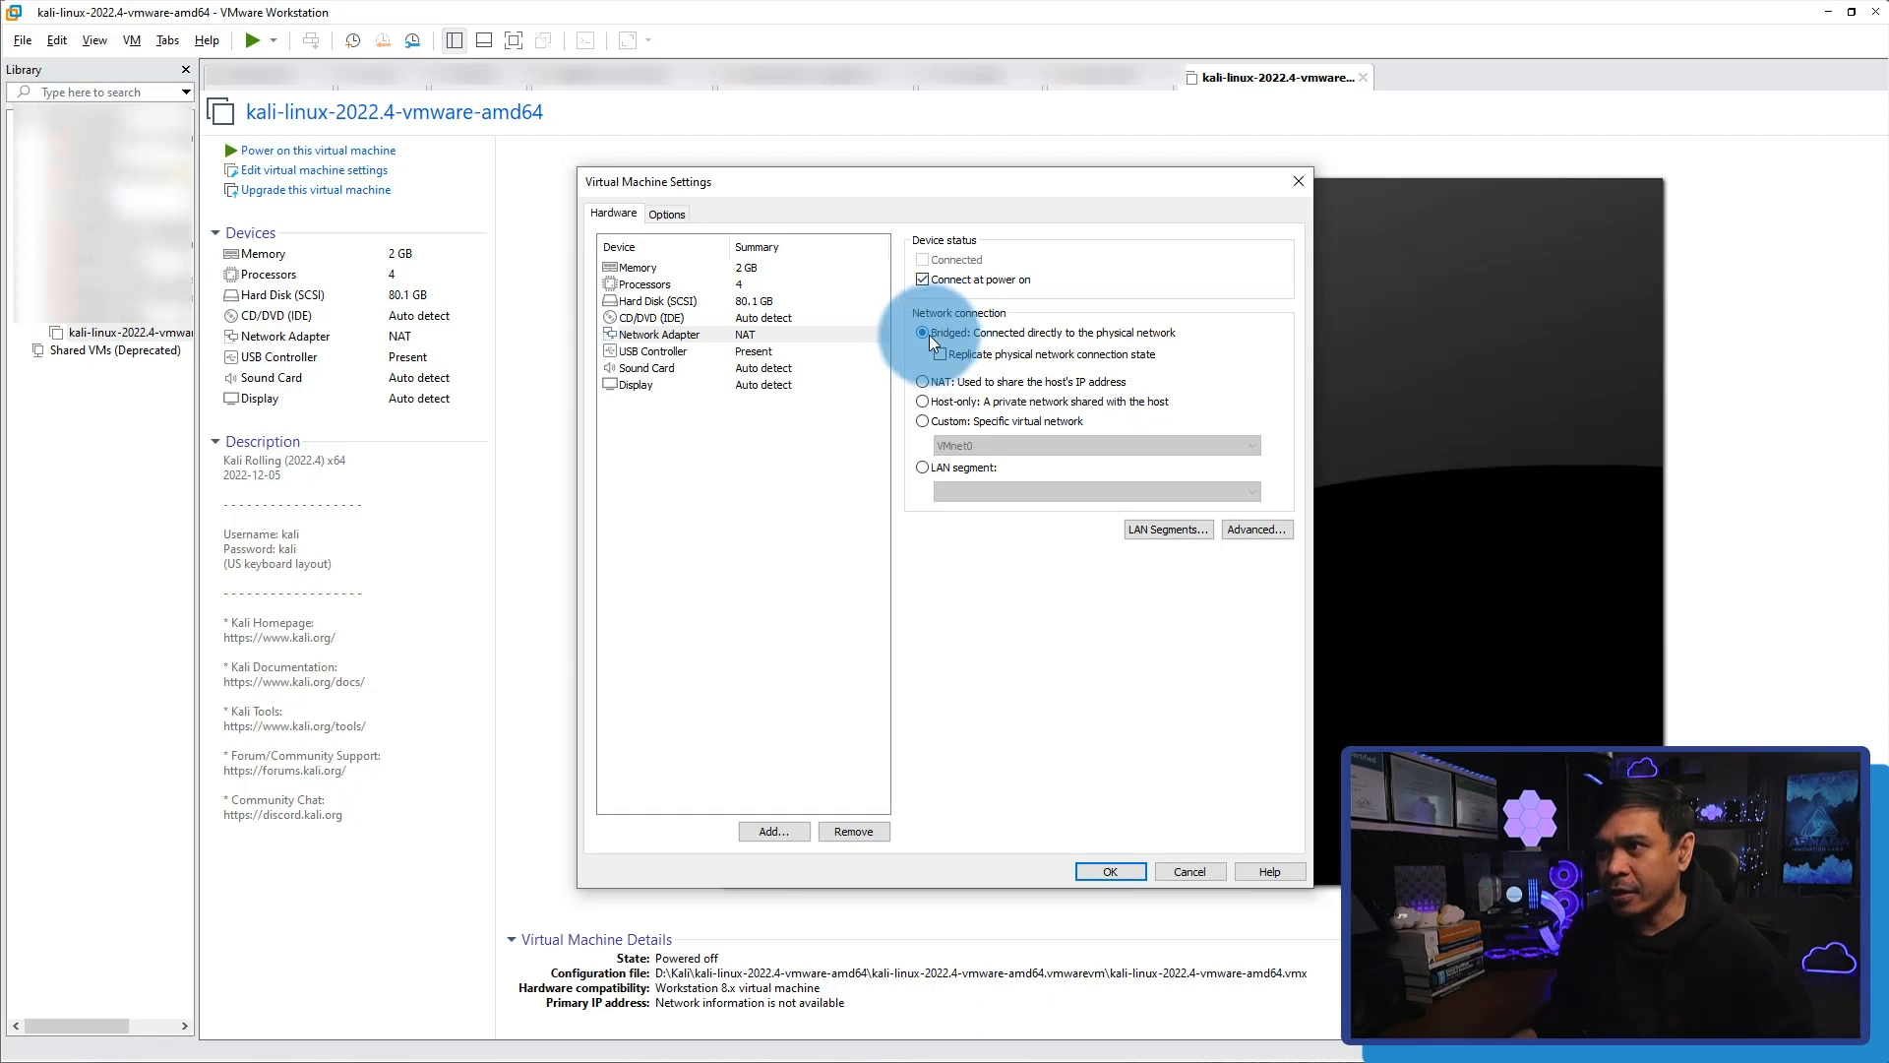
pyautogui.click(1101, 872)
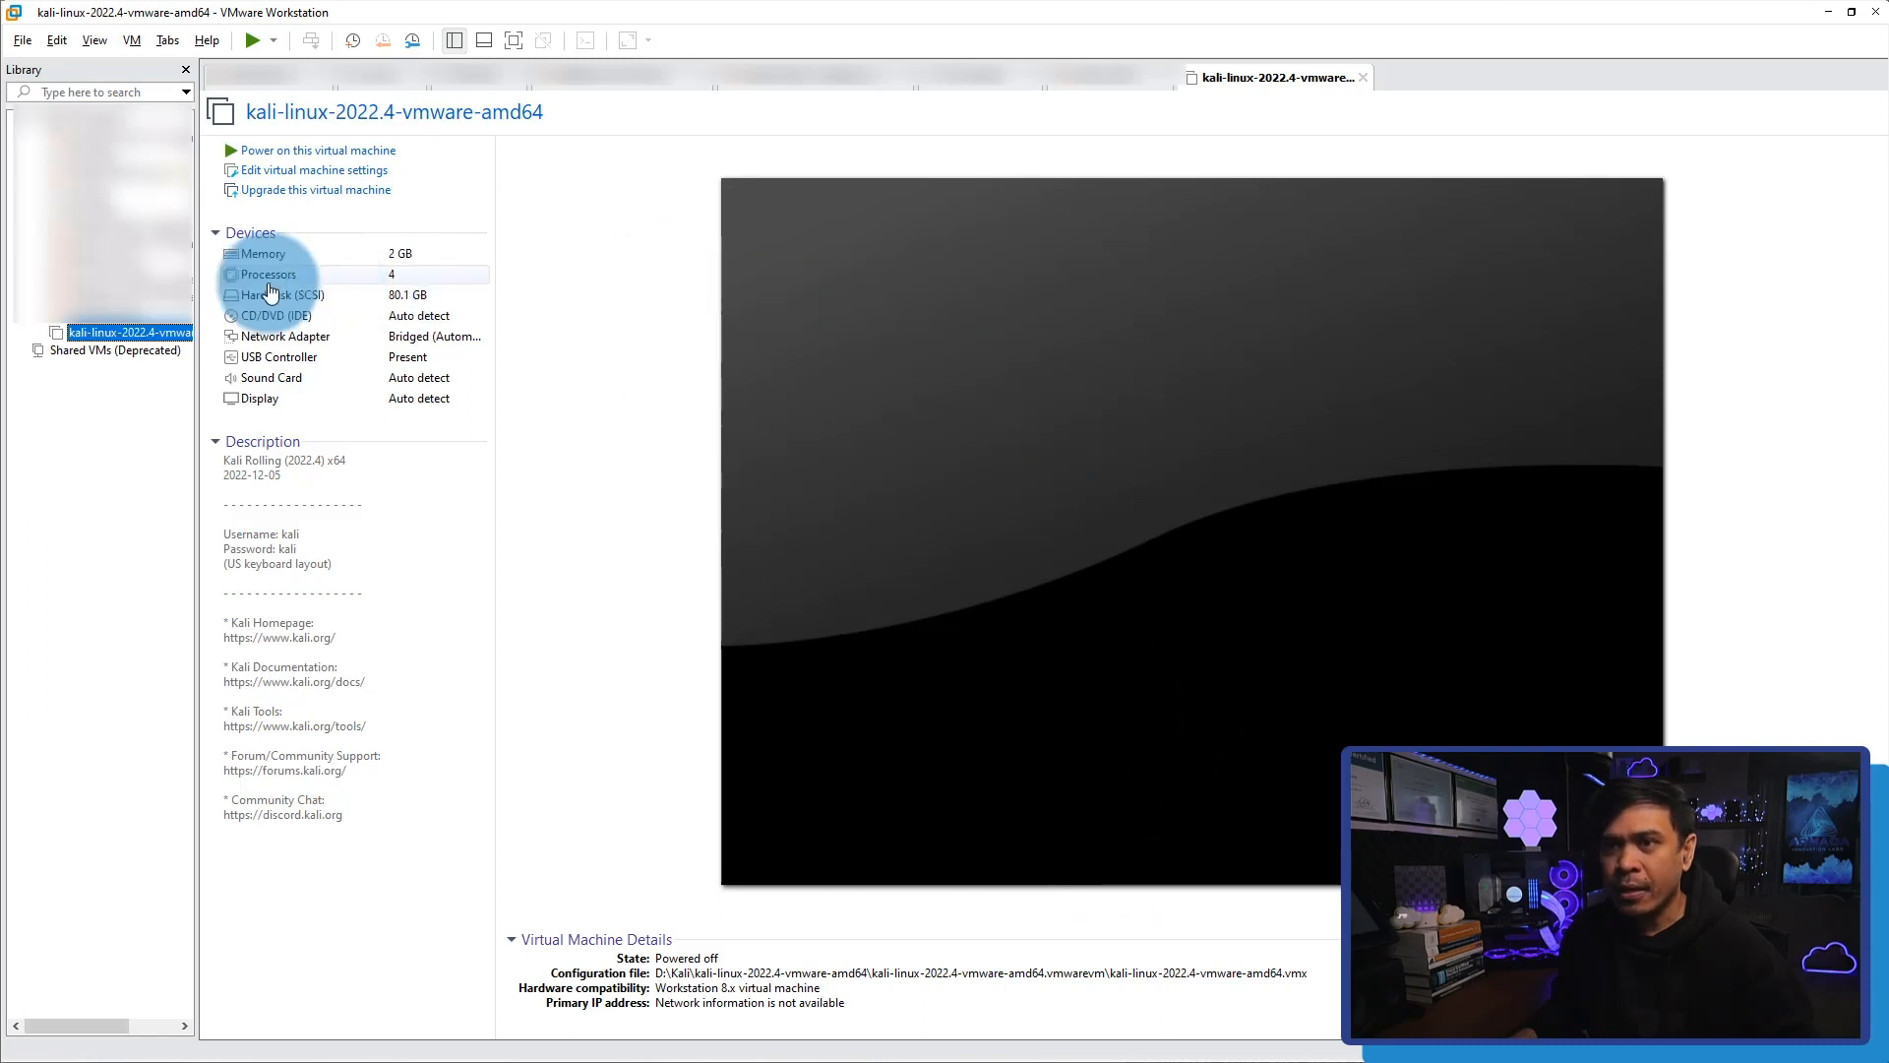
# Power on the Kali virtual machine and boot it to the login screen.
pyautogui.click(300, 153)
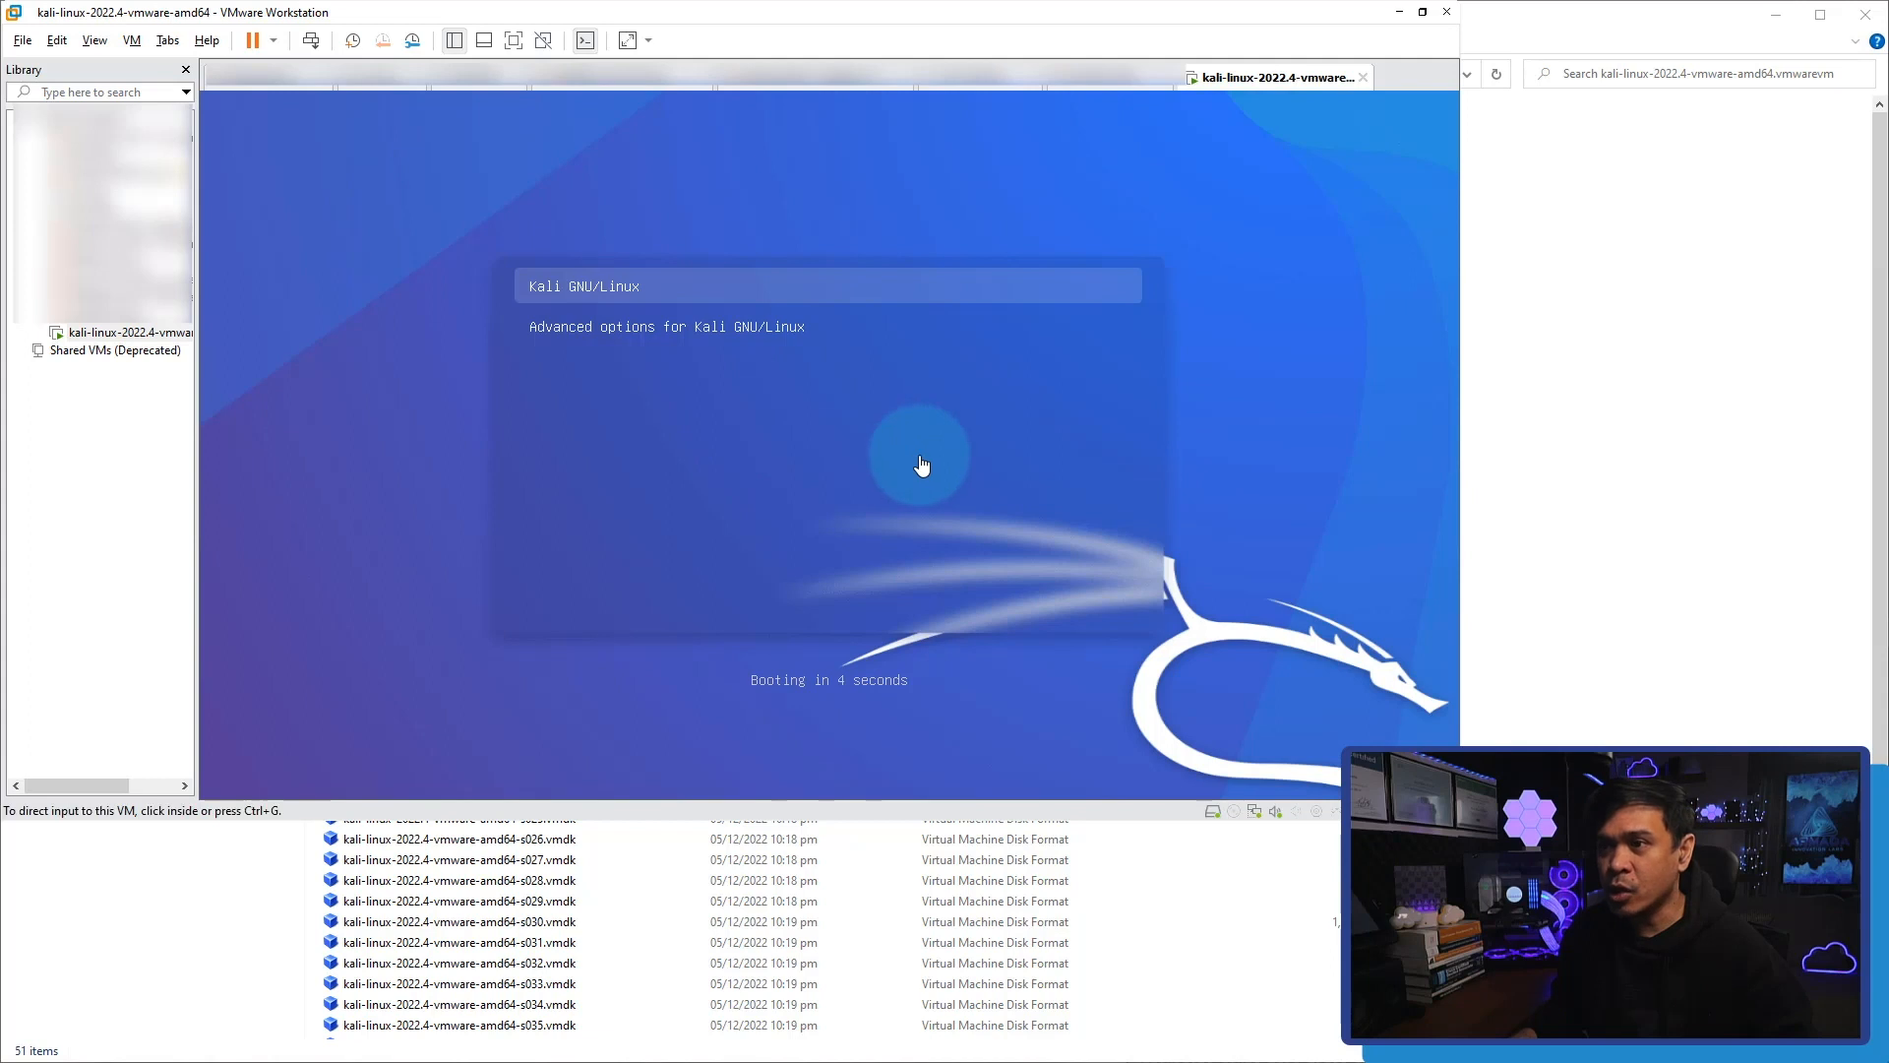
pyautogui.click(835, 382)
pyautogui.press('Return')
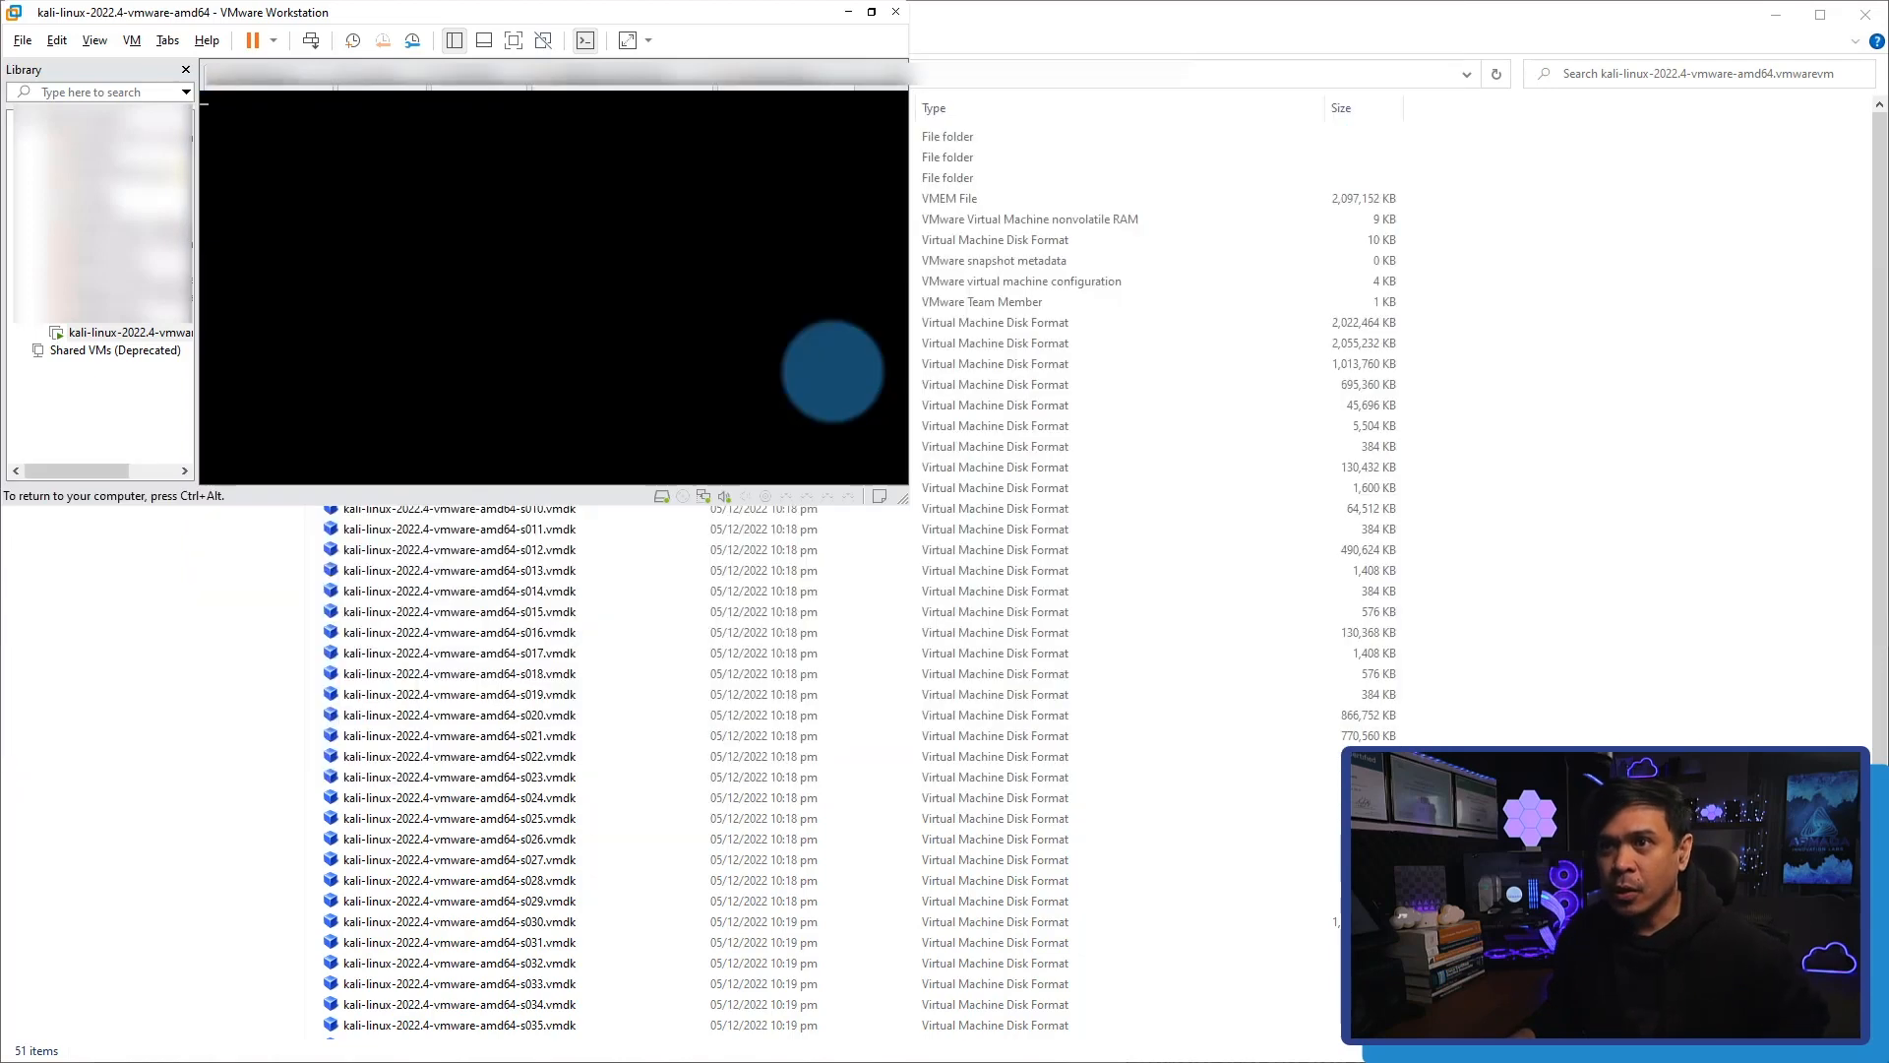
pyautogui.hotkey('ctrl', 'alt')
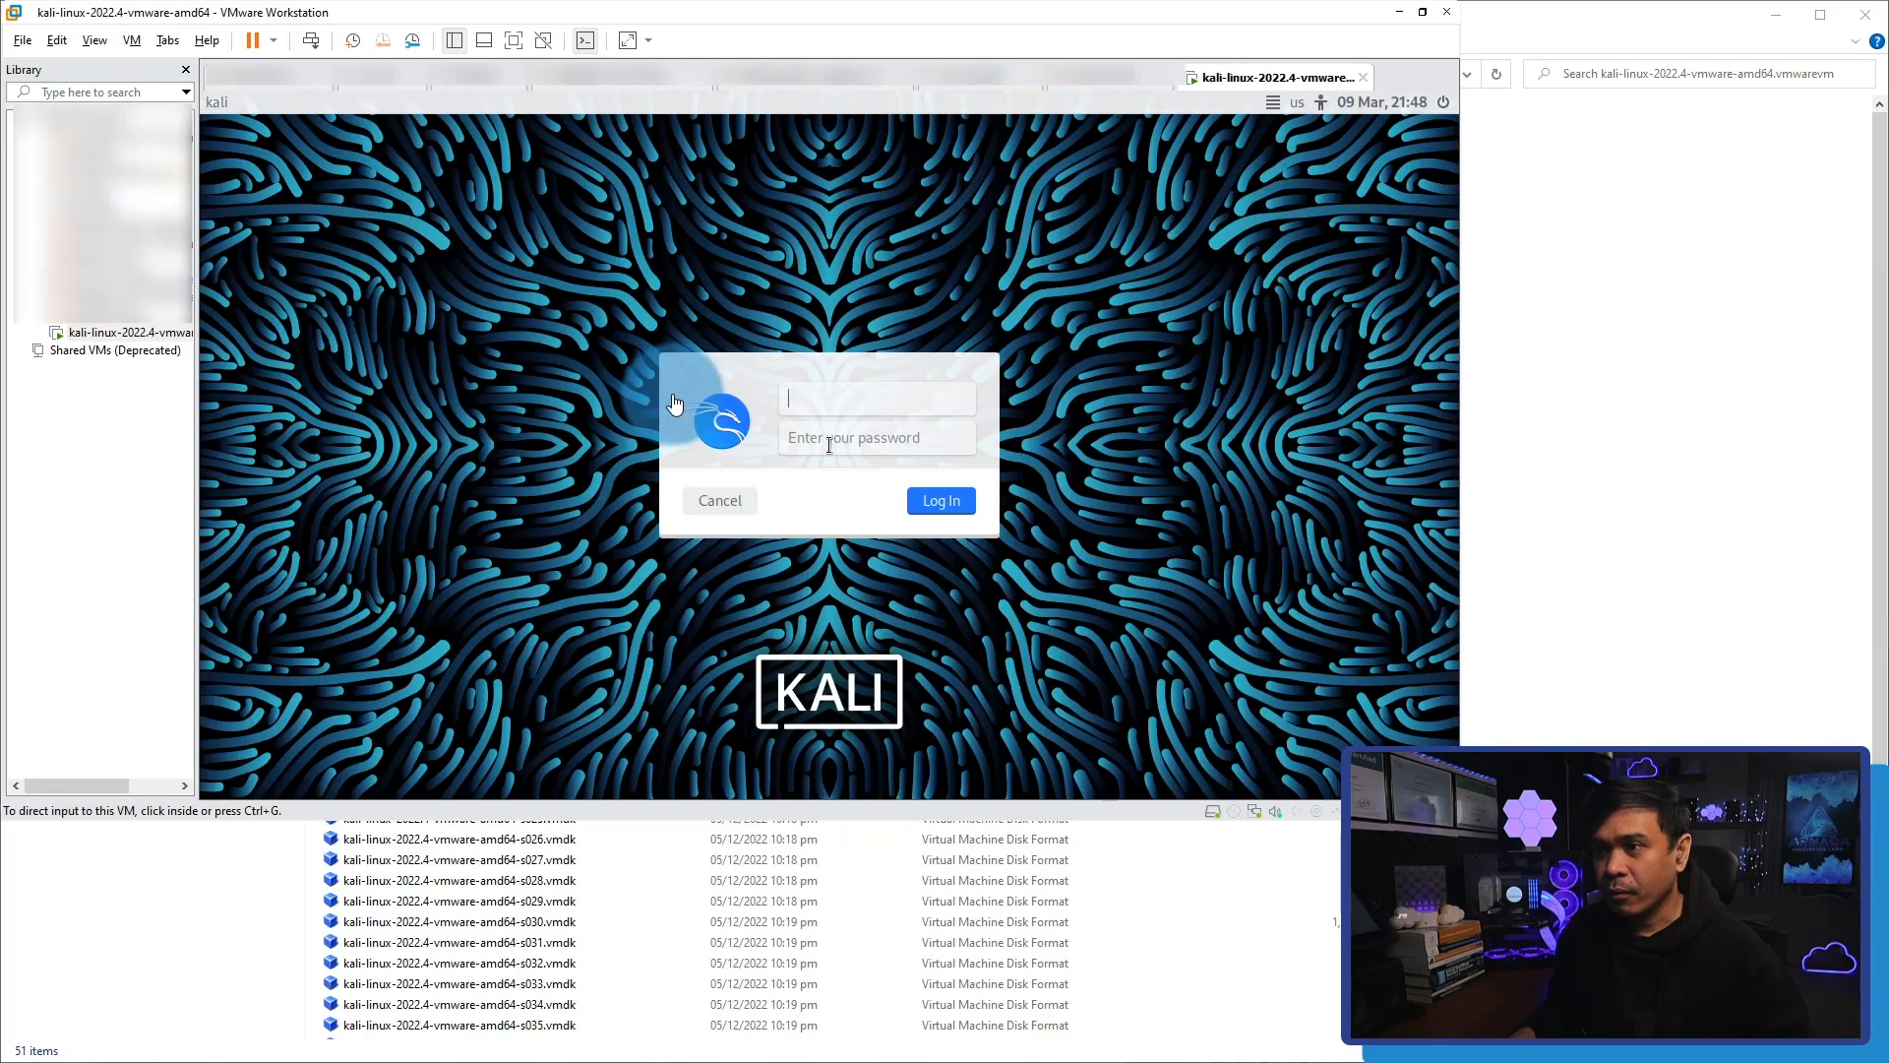
pyautogui.click(1181, 620)
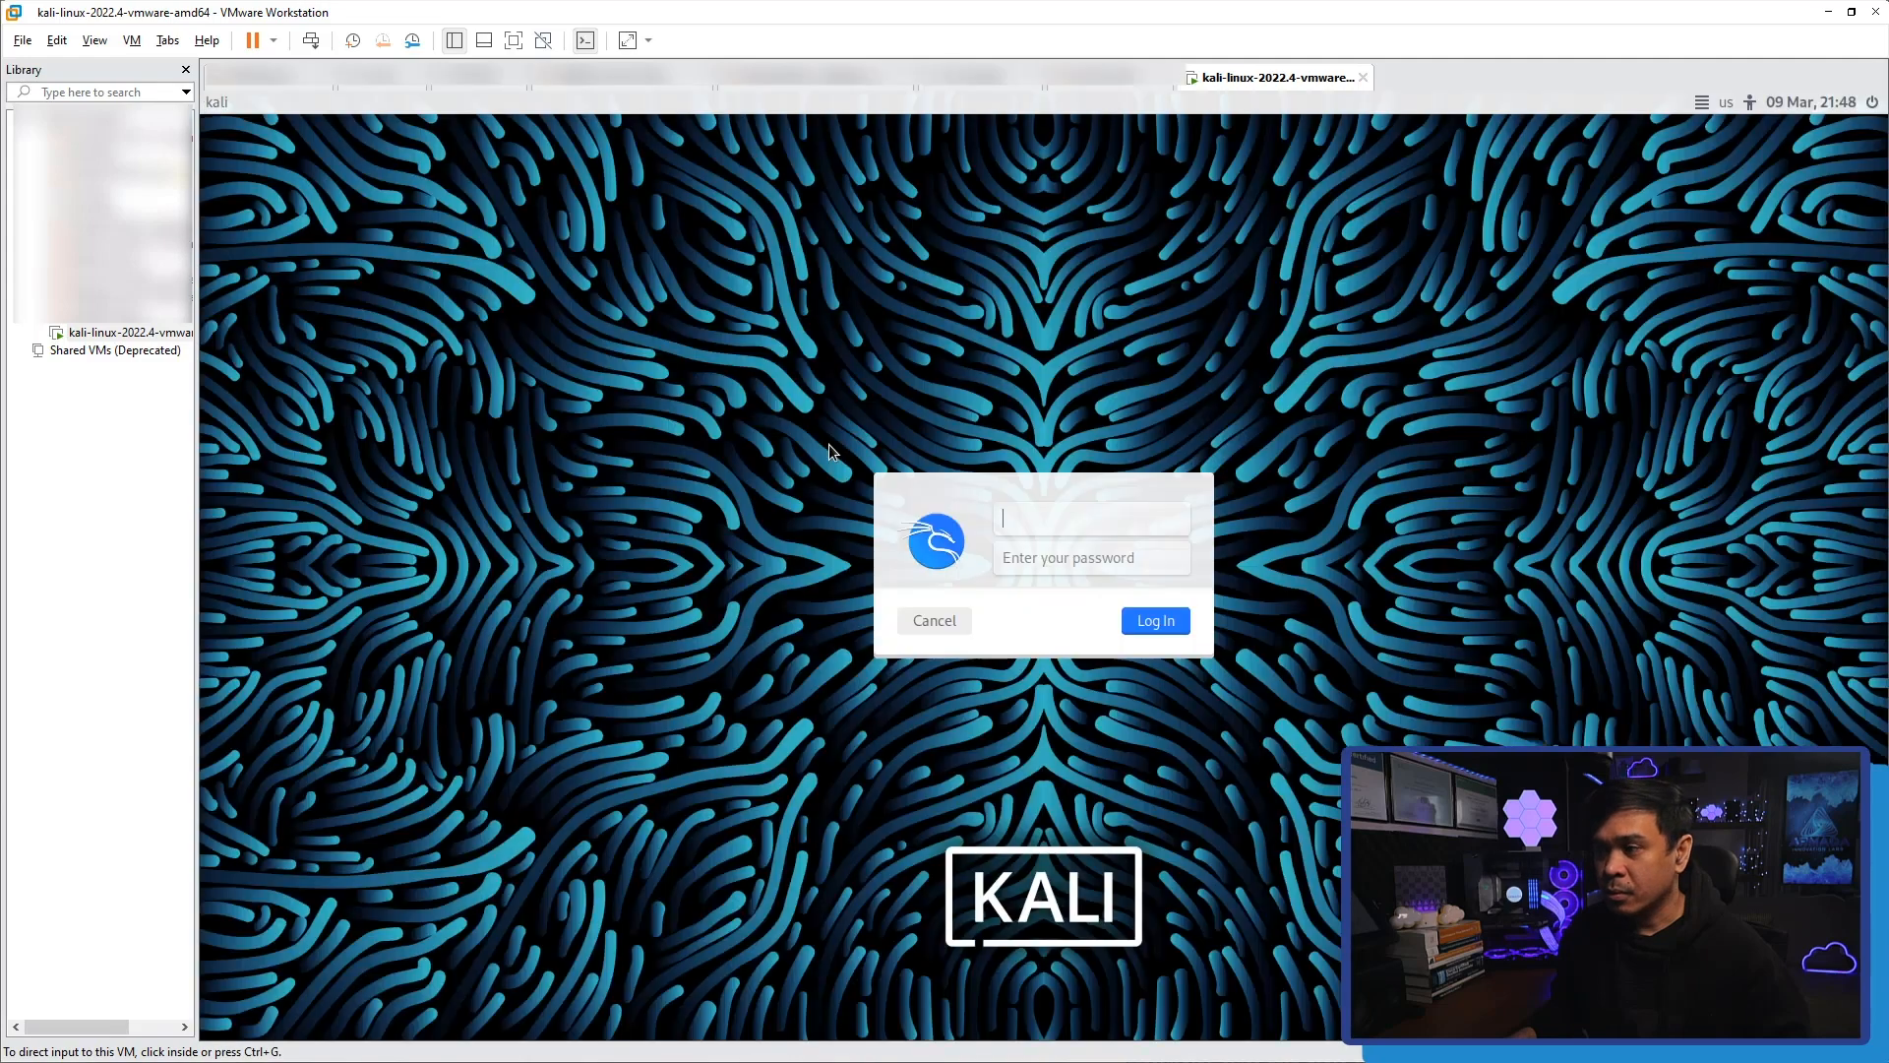
# Log in to the Kali desktop as user kali with the account password.
pyautogui.click(1033, 520)
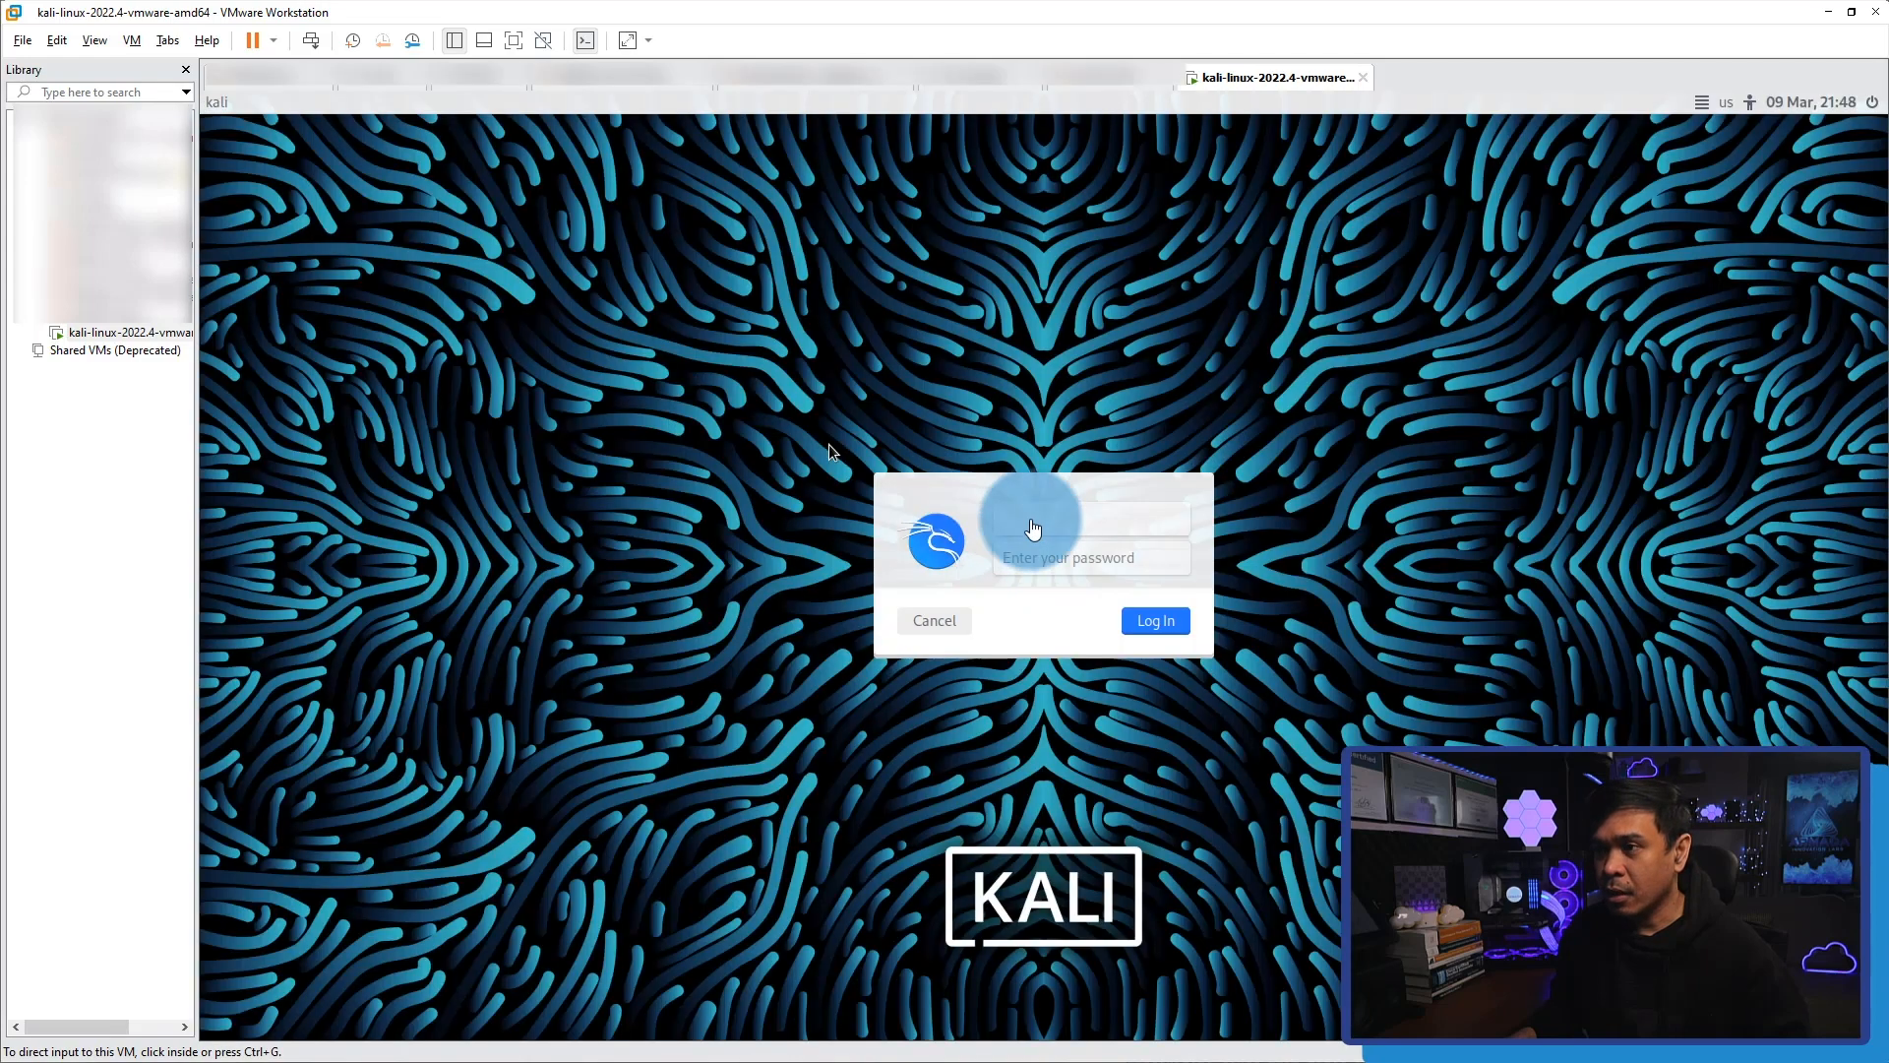
pyautogui.write('kali')
pyautogui.press('Tab')
pyautogui.write('kali')
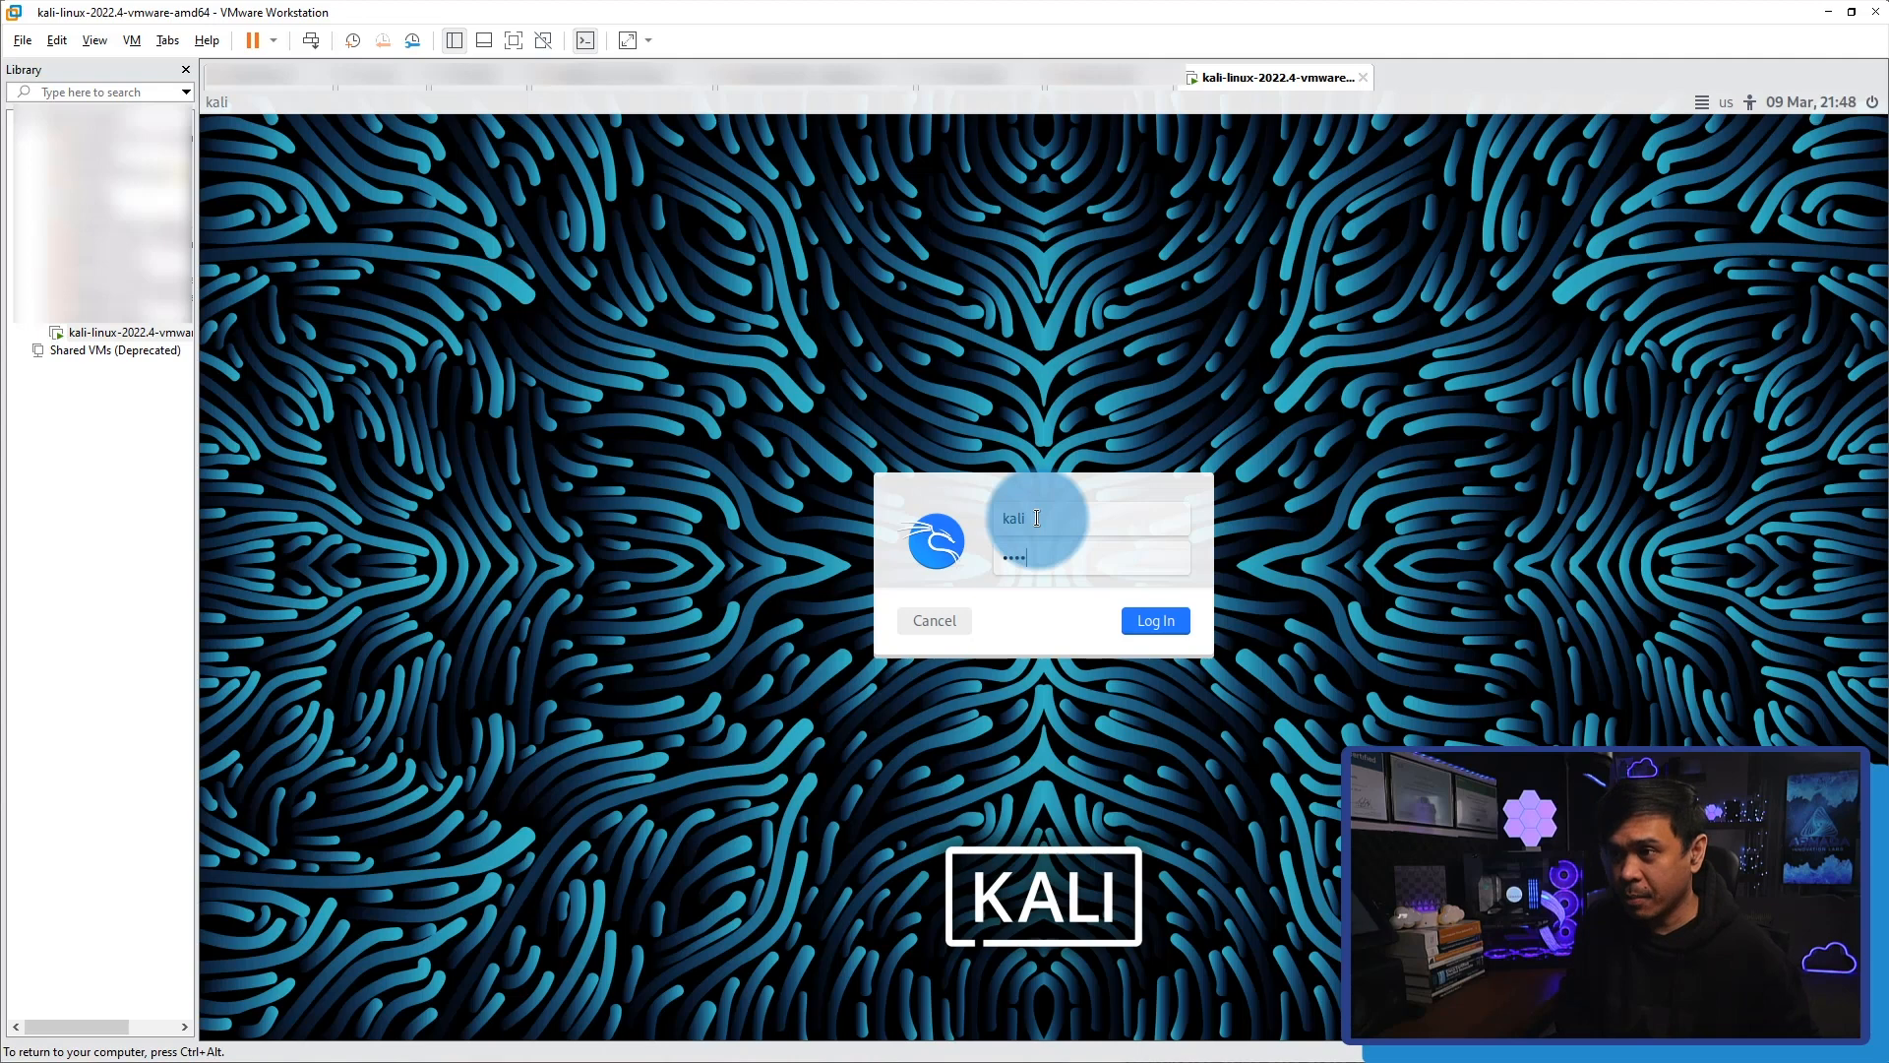
pyautogui.press('Return')
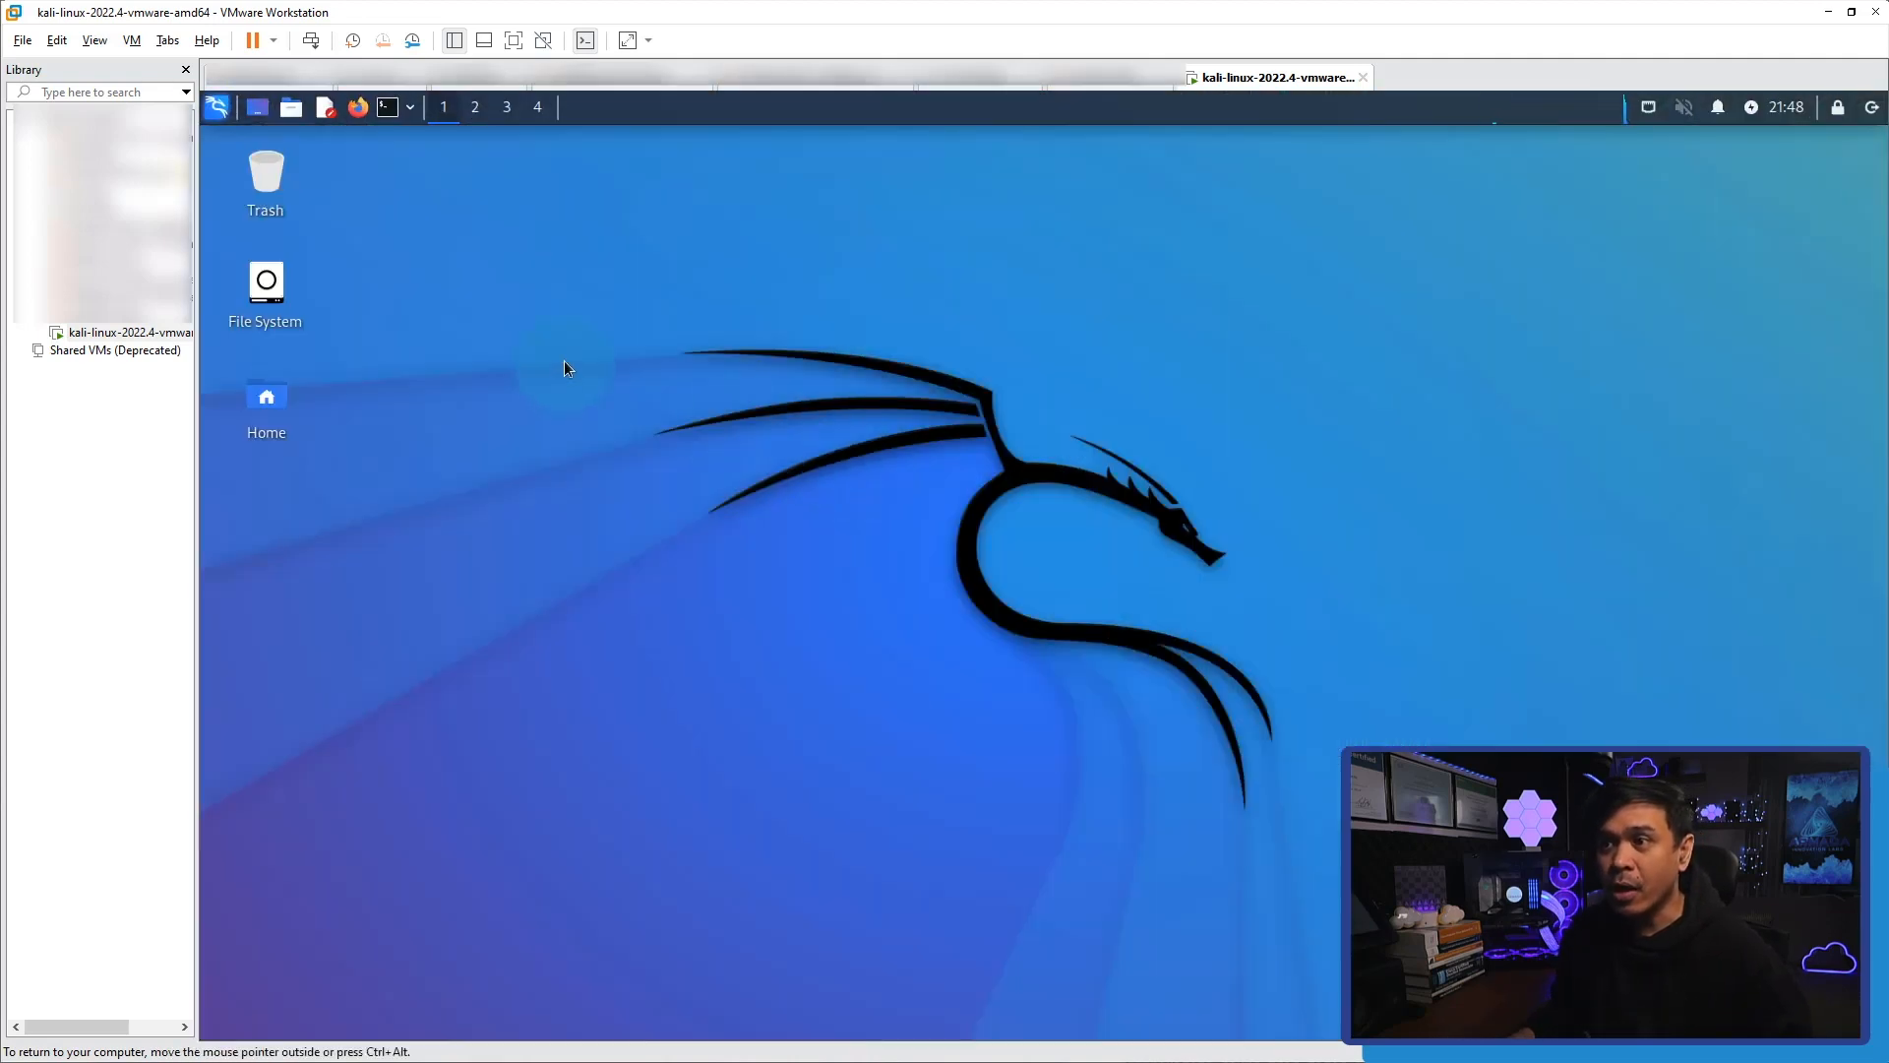
# Open a terminal window and enlarge it to about 121 x 33 characters.
pyautogui.click(389, 115)
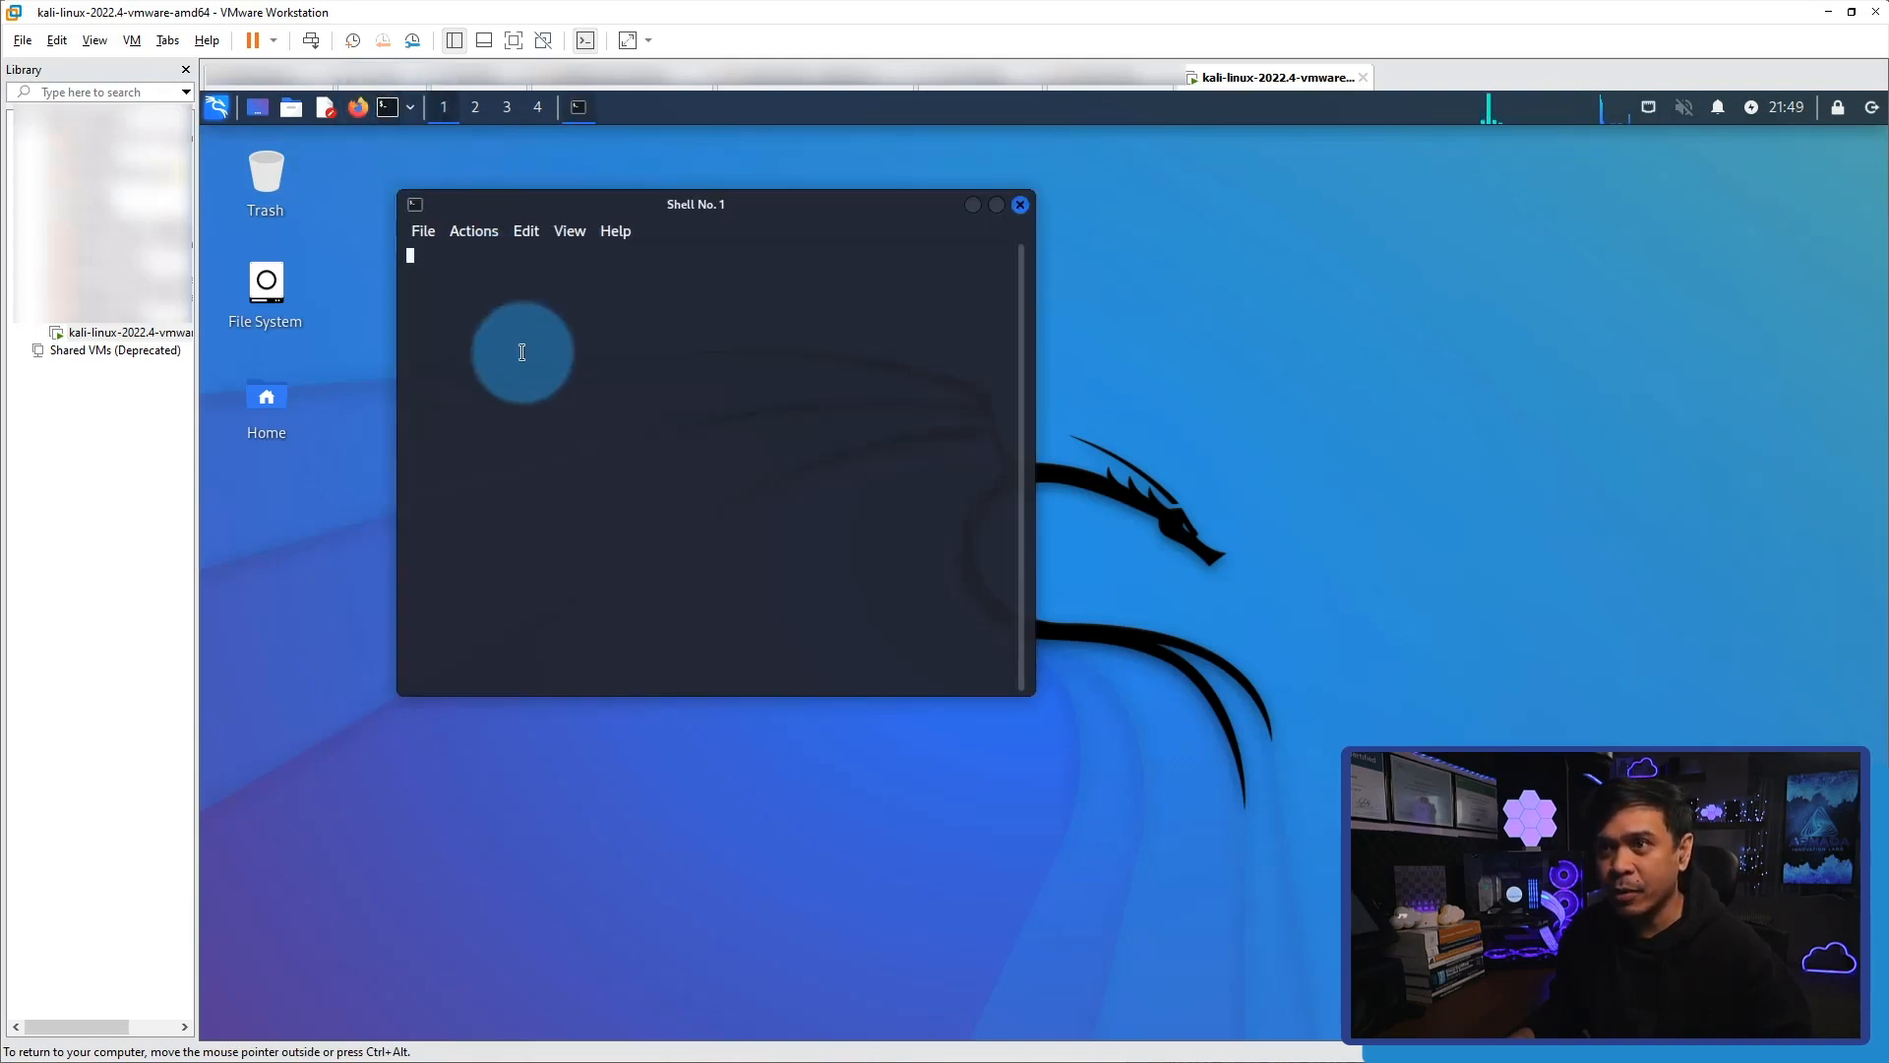
pyautogui.moveTo(592, 204); pyautogui.dragTo(556, 231)
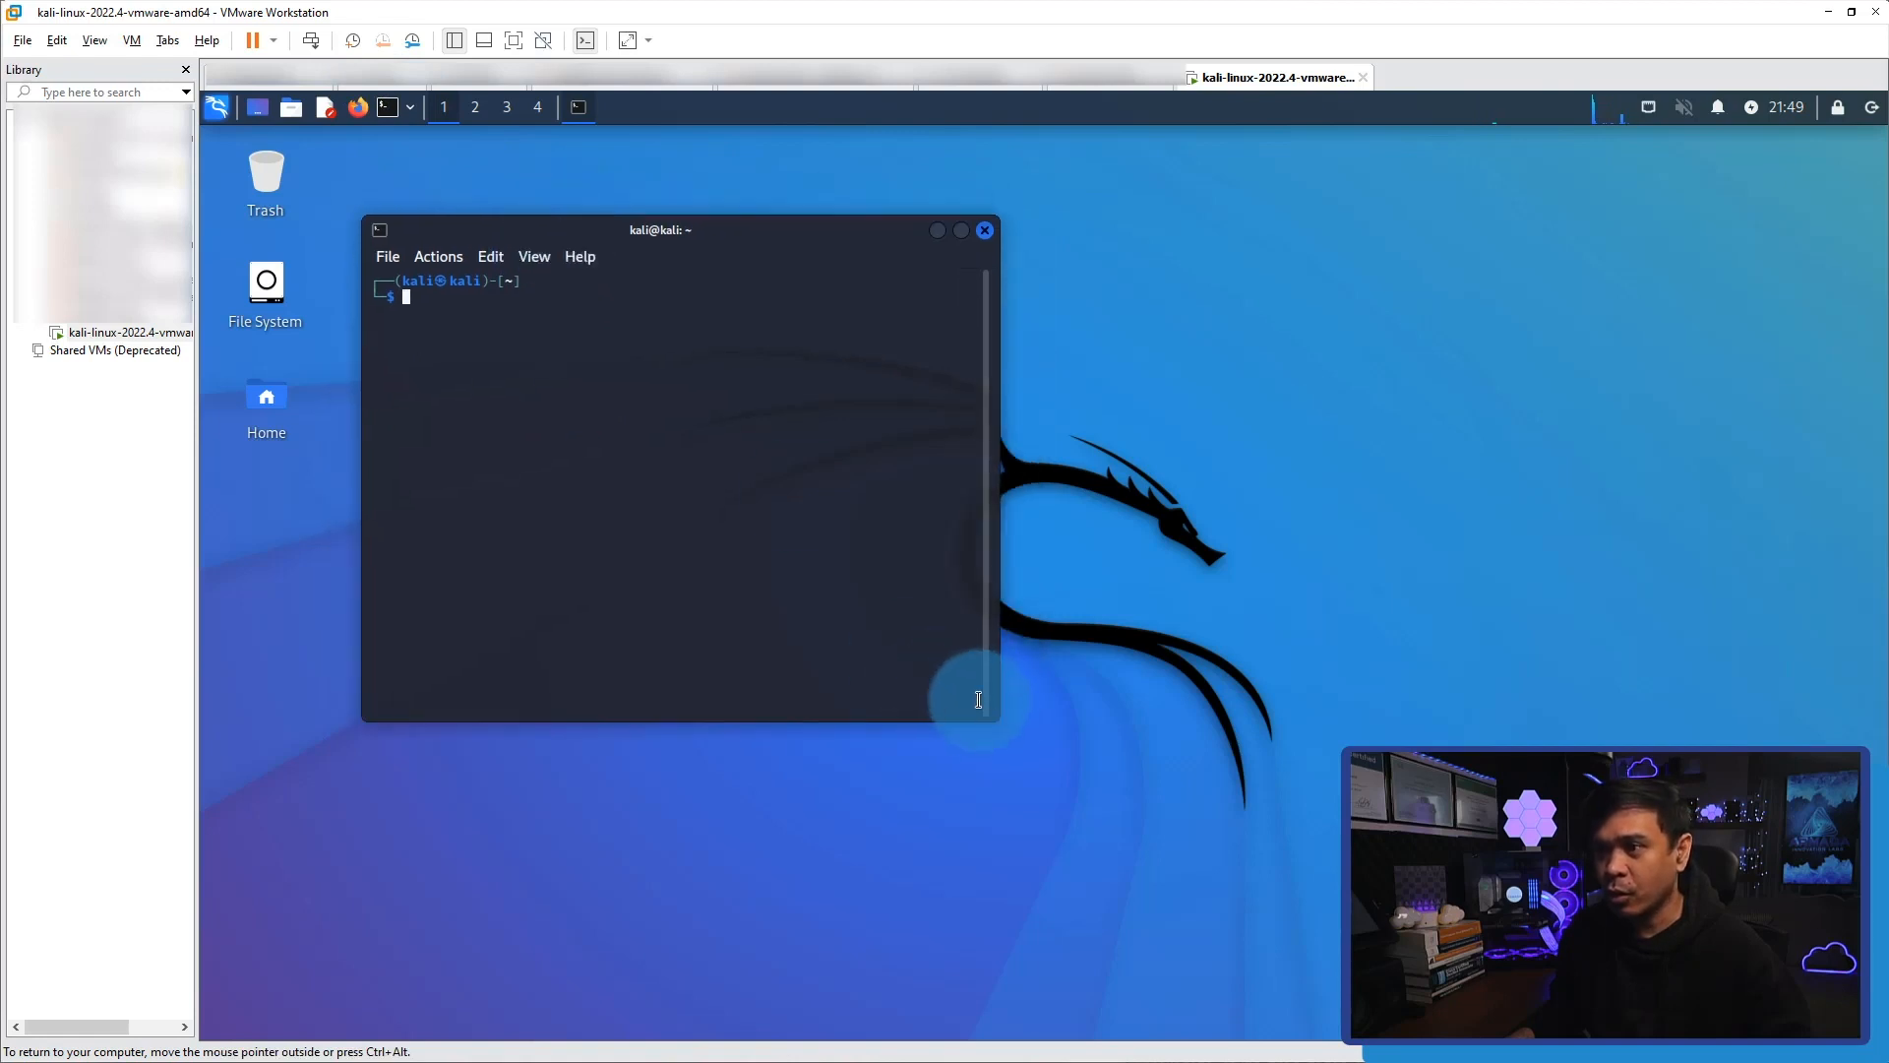
pyautogui.moveTo(988, 712); pyautogui.dragTo(1340, 813)
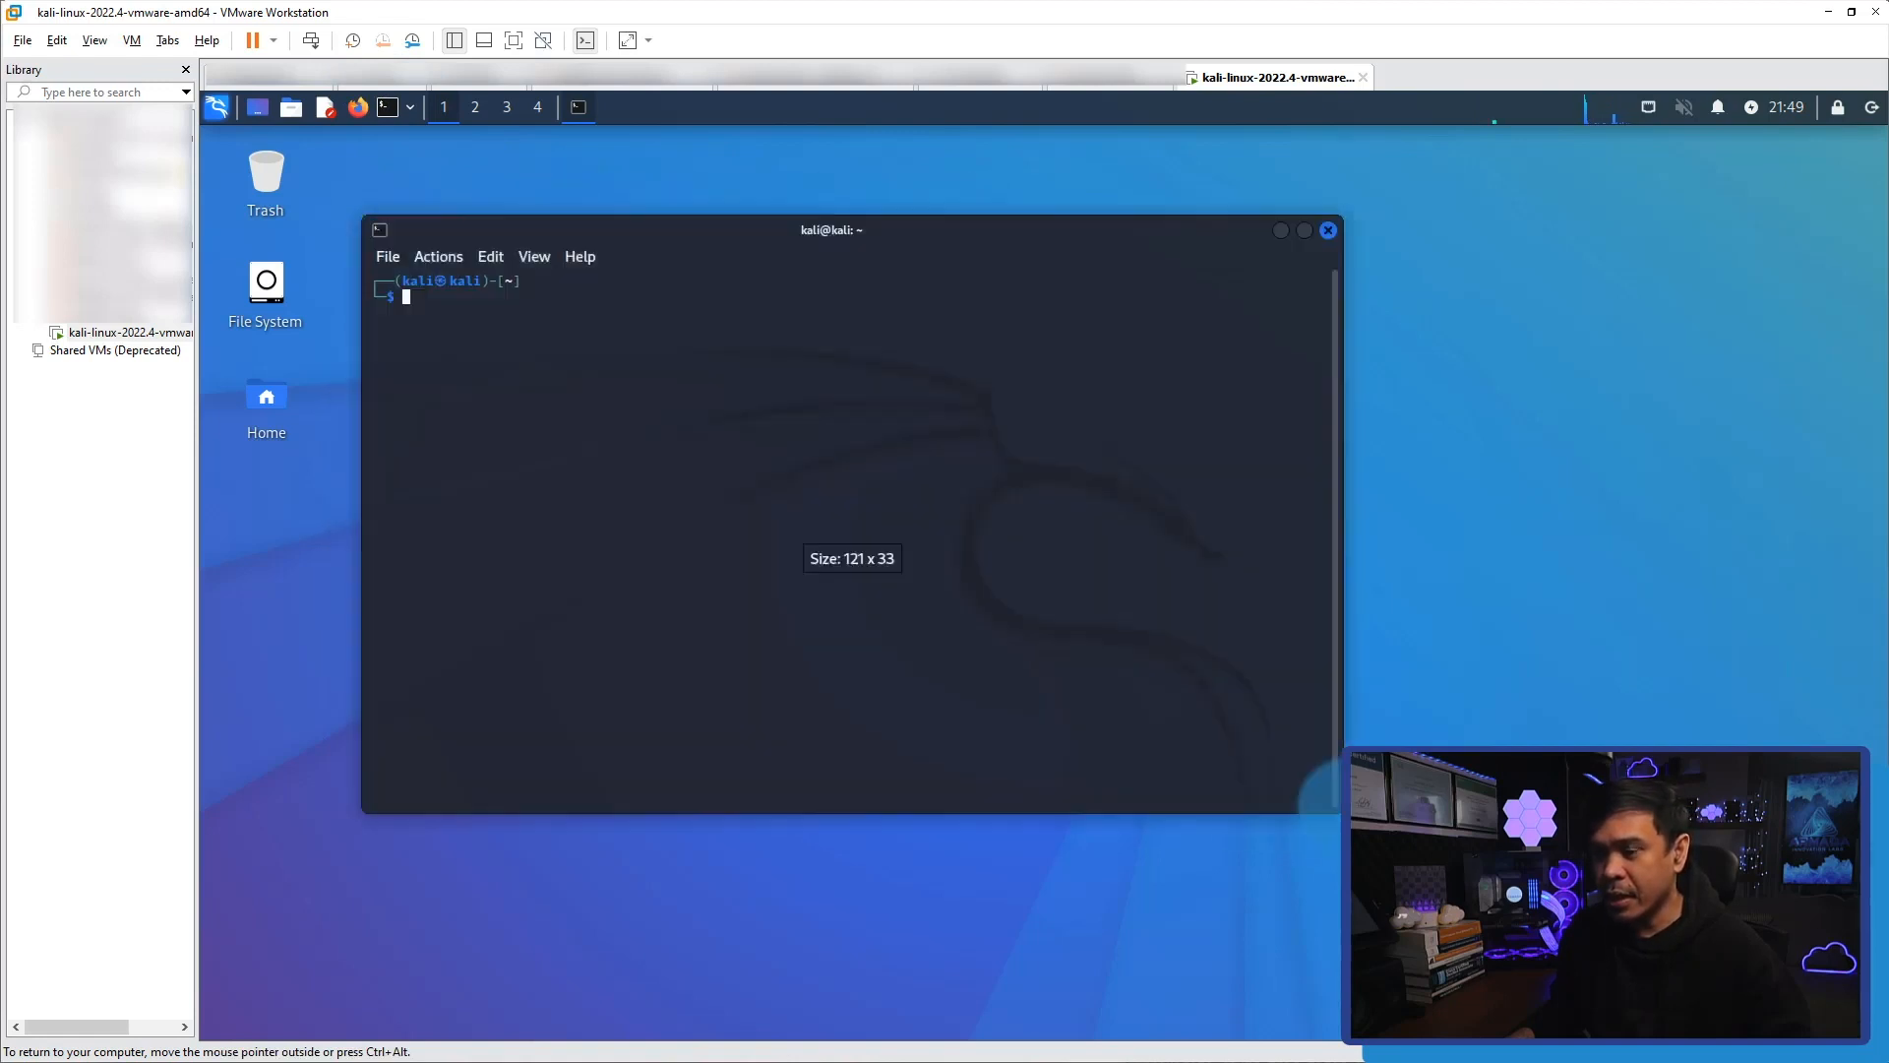
# Display the configuration of all network interfaces with the command ifconfig -a.
pyautogui.write('ifc')
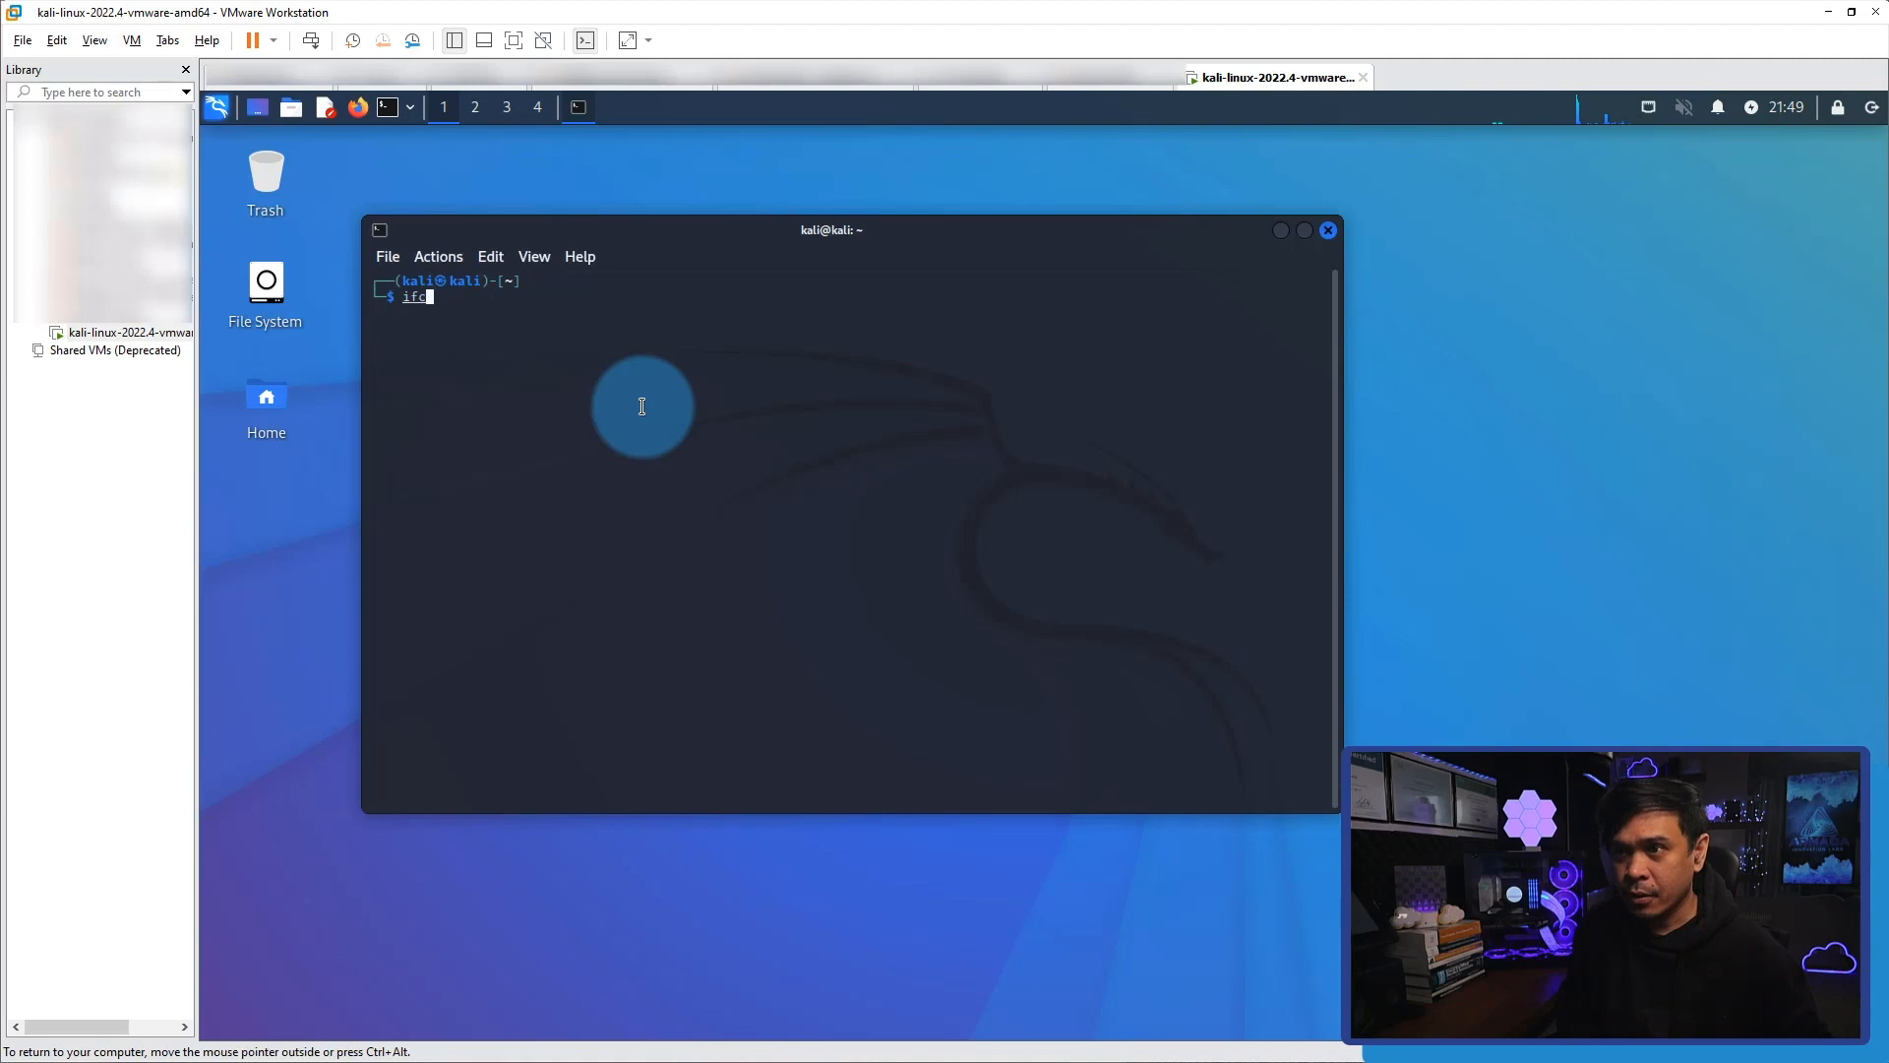
pyautogui.write('onfig -a')
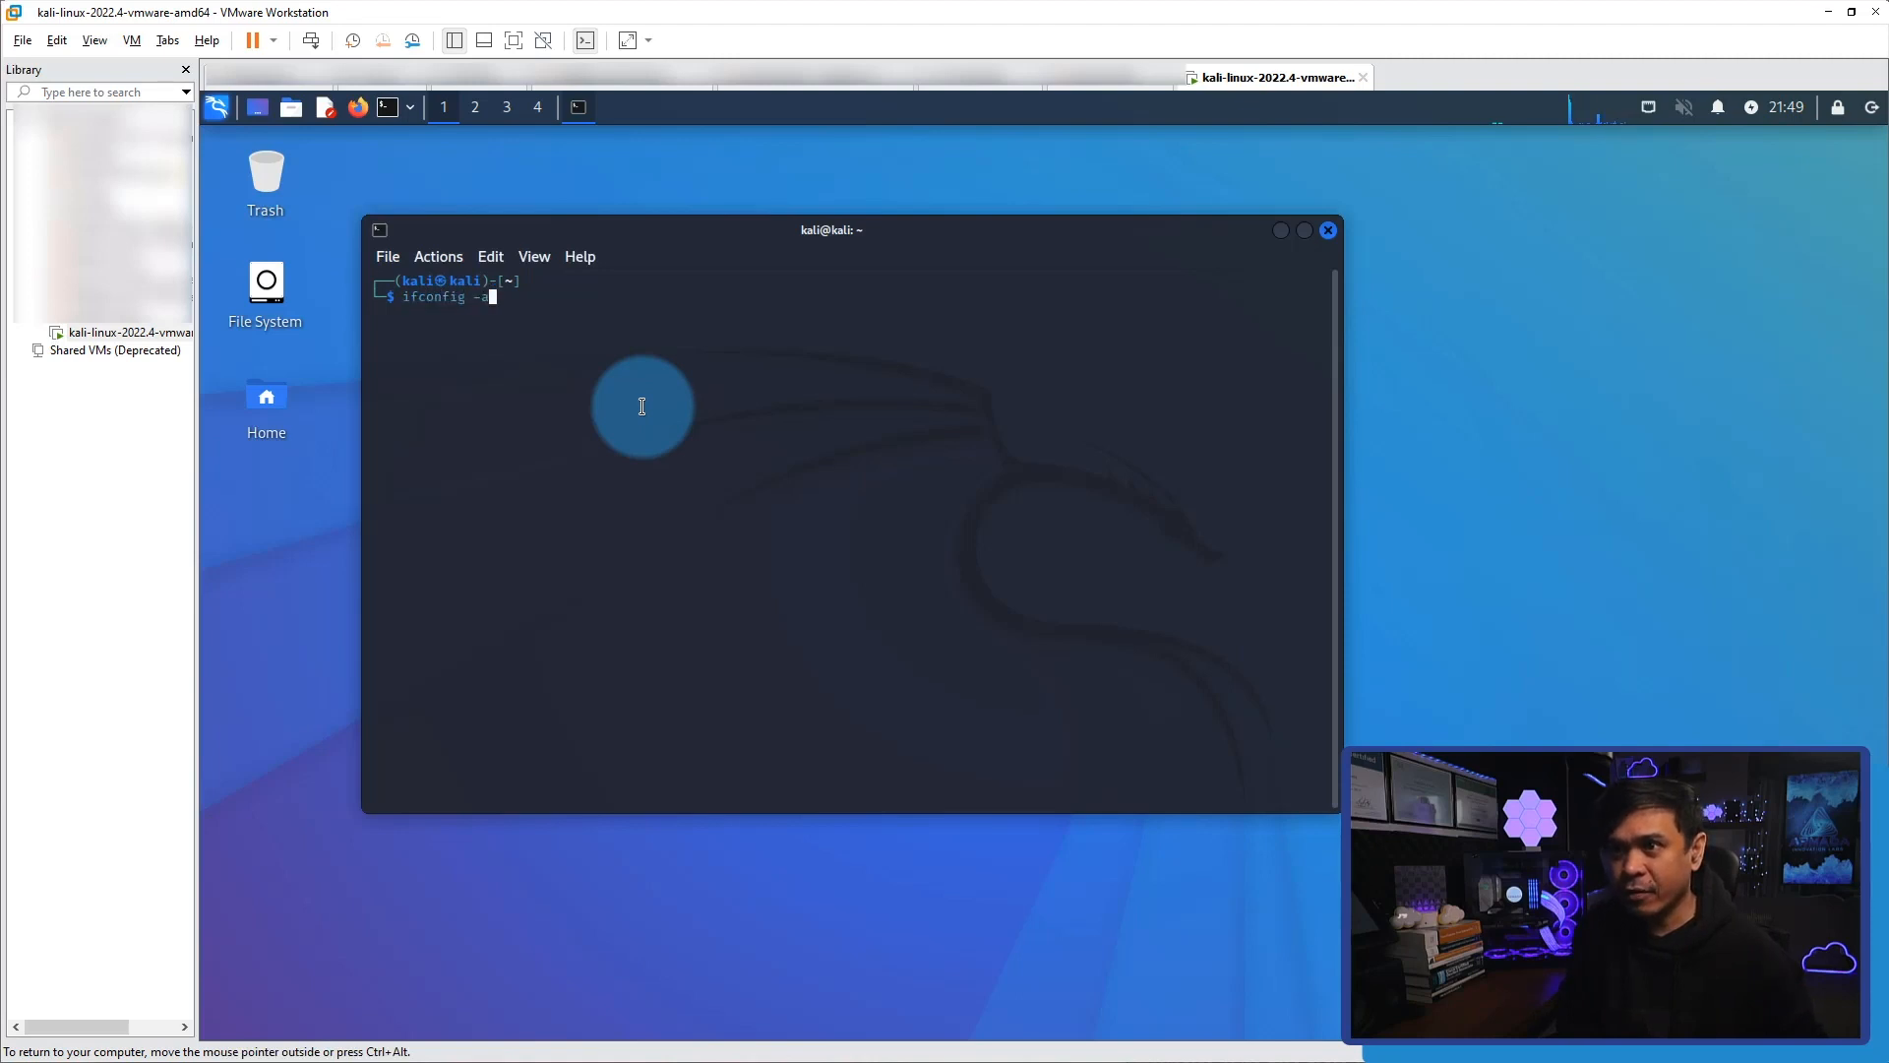
pyautogui.press('Return')
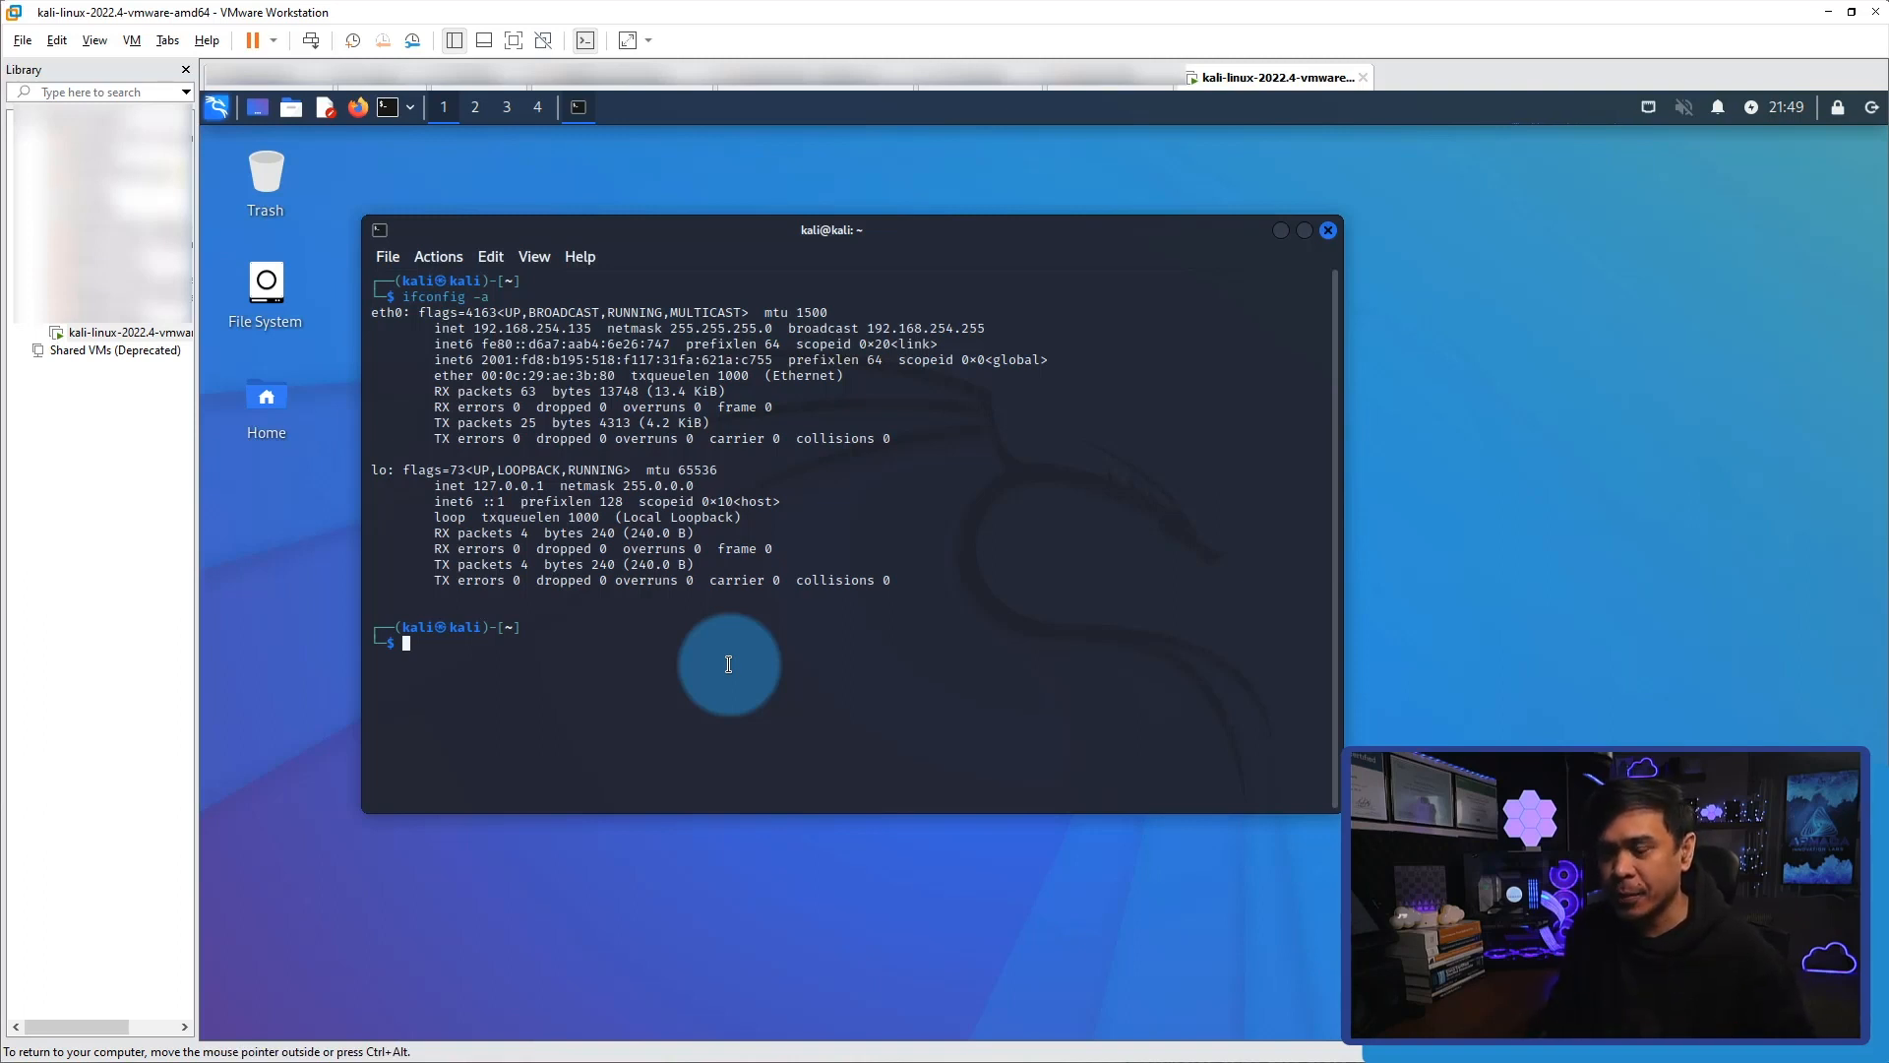
# Shift the terminal window across the desktop and check the SSH service's state with systemctl status ssh.
pyautogui.write('ys')
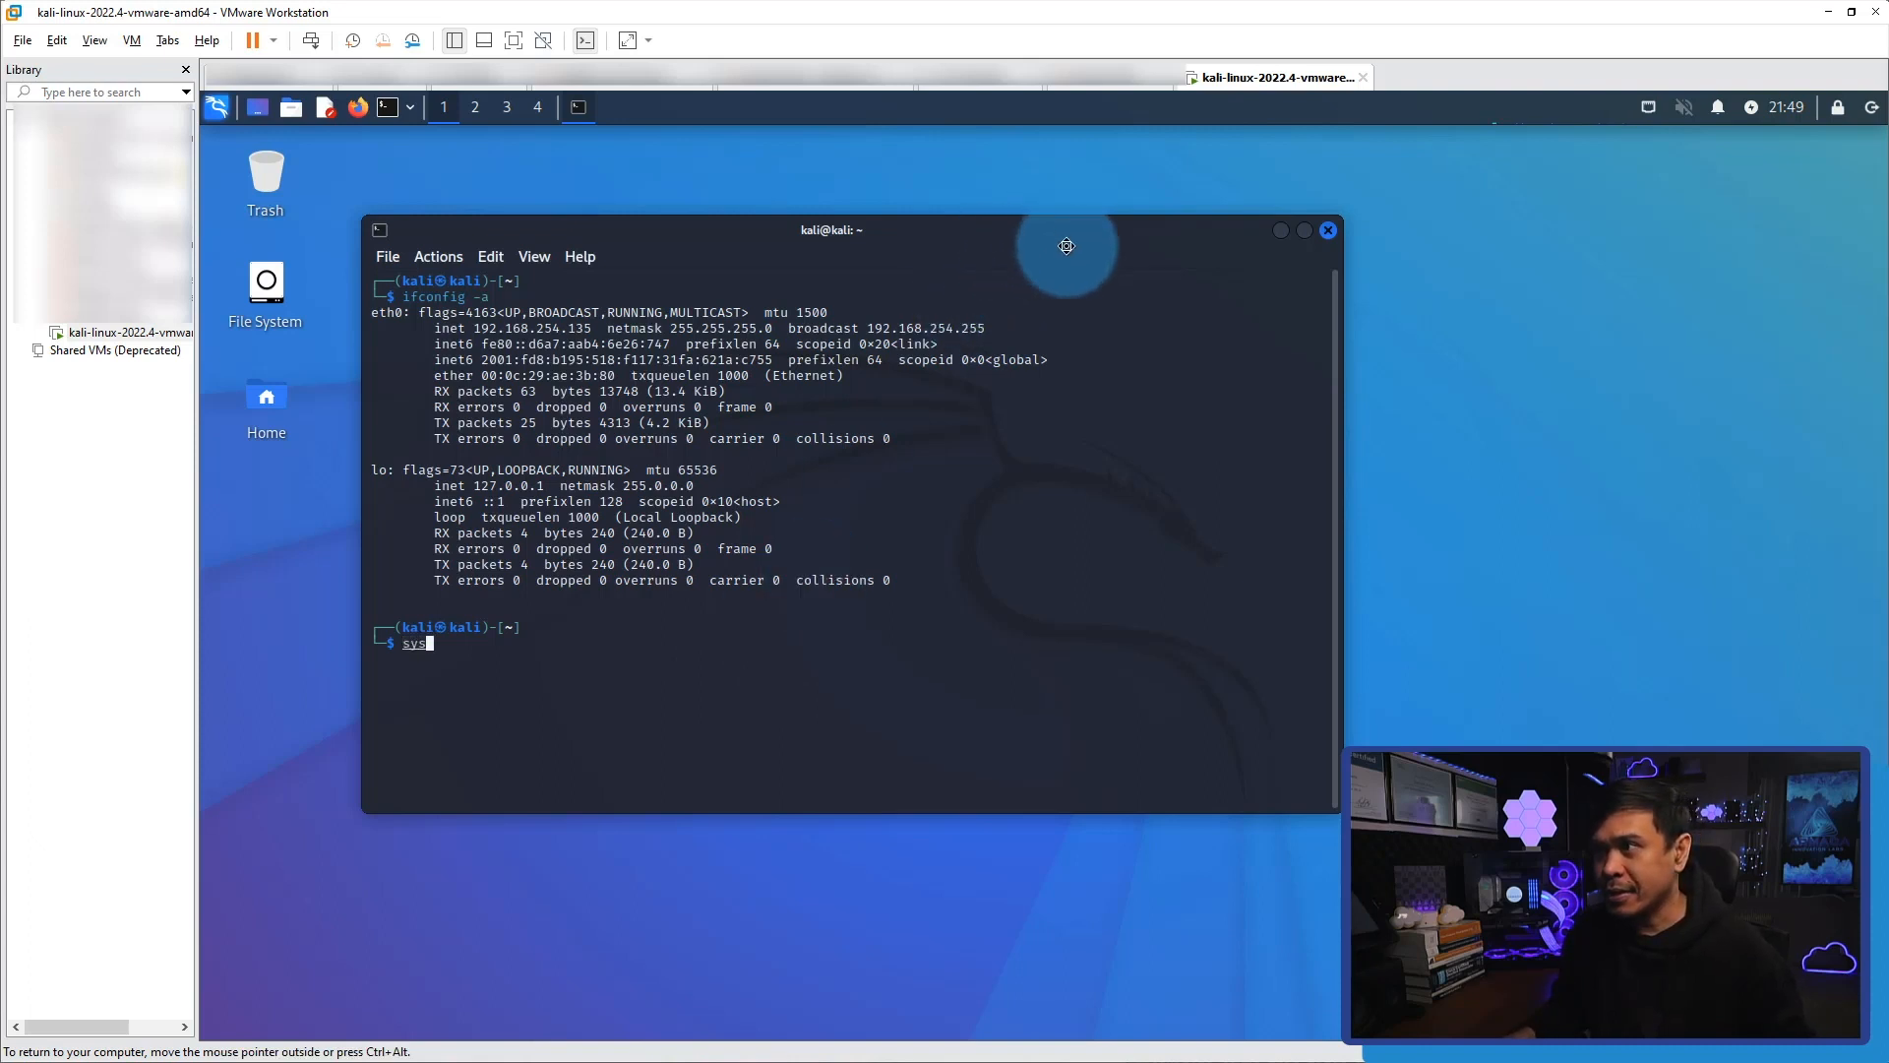
pyautogui.moveTo(974, 230); pyautogui.dragTo(1276, 231)
pyautogui.write('tem')
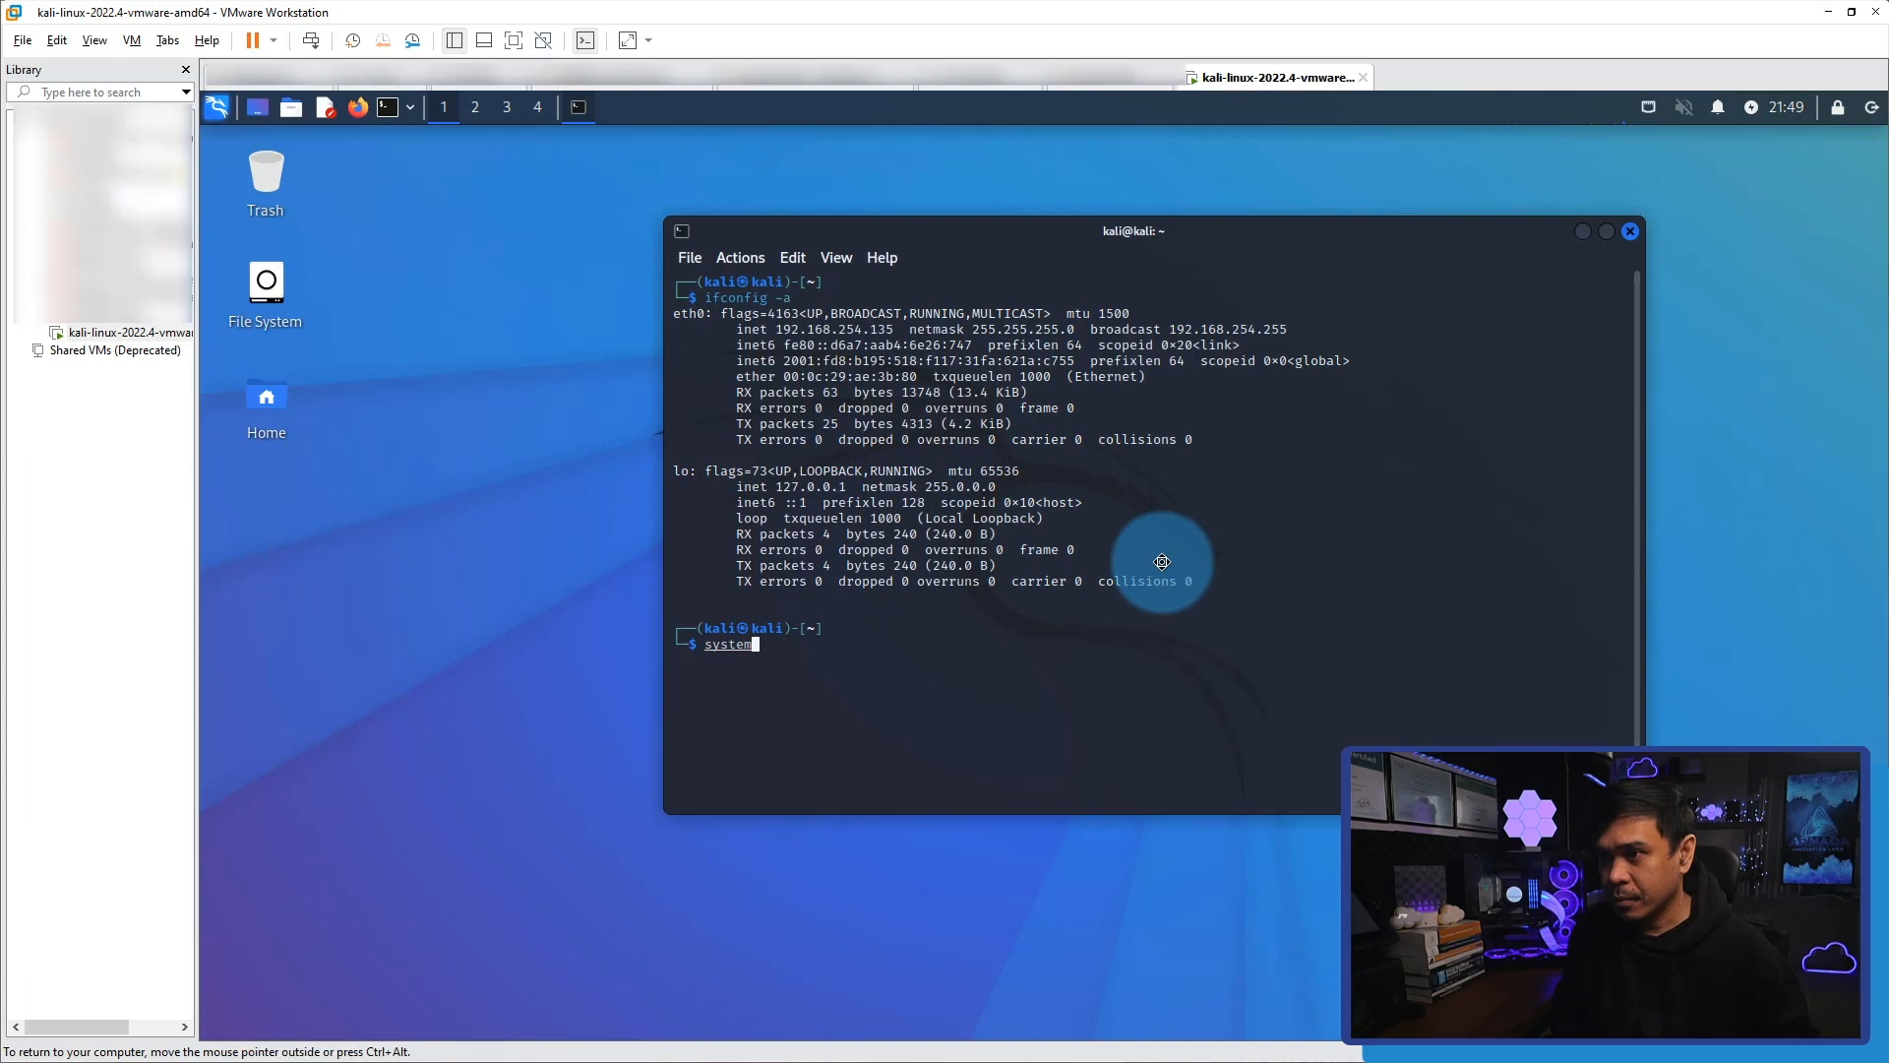
pyautogui.write('ctl status ssh')
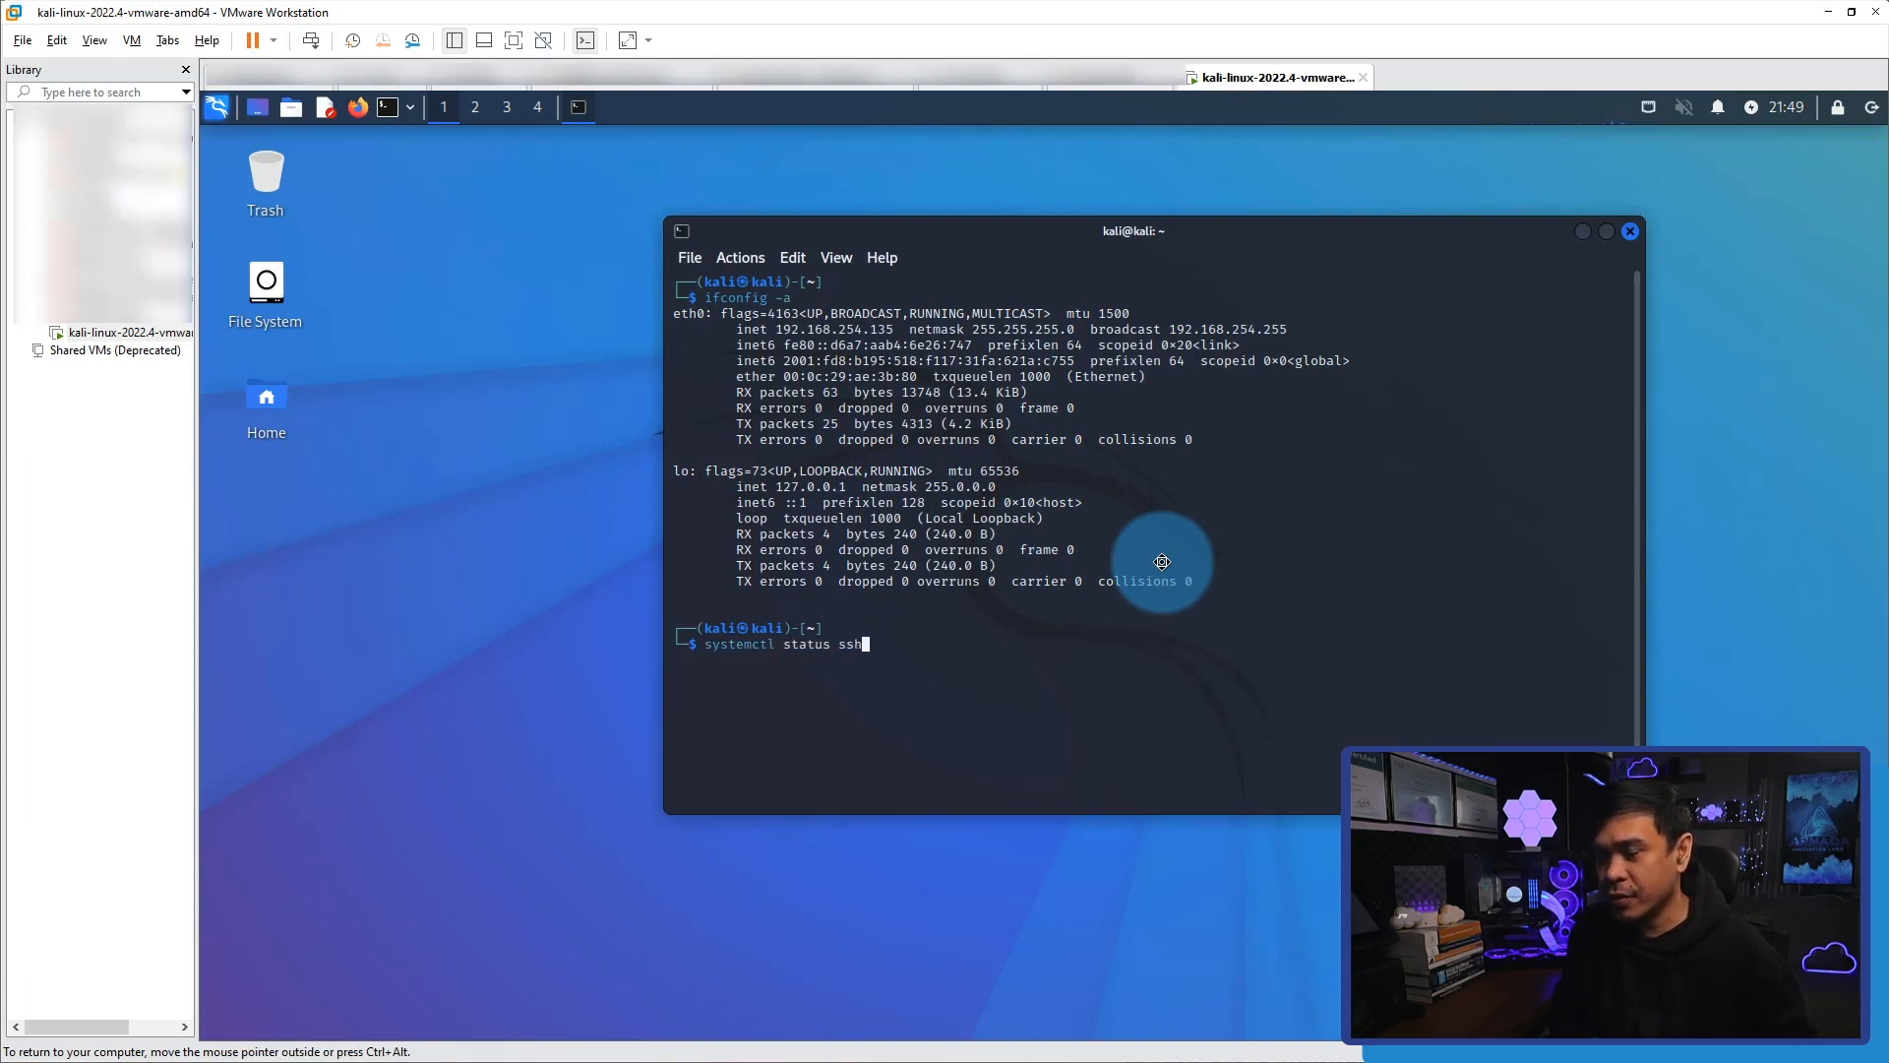
pyautogui.press('Return')
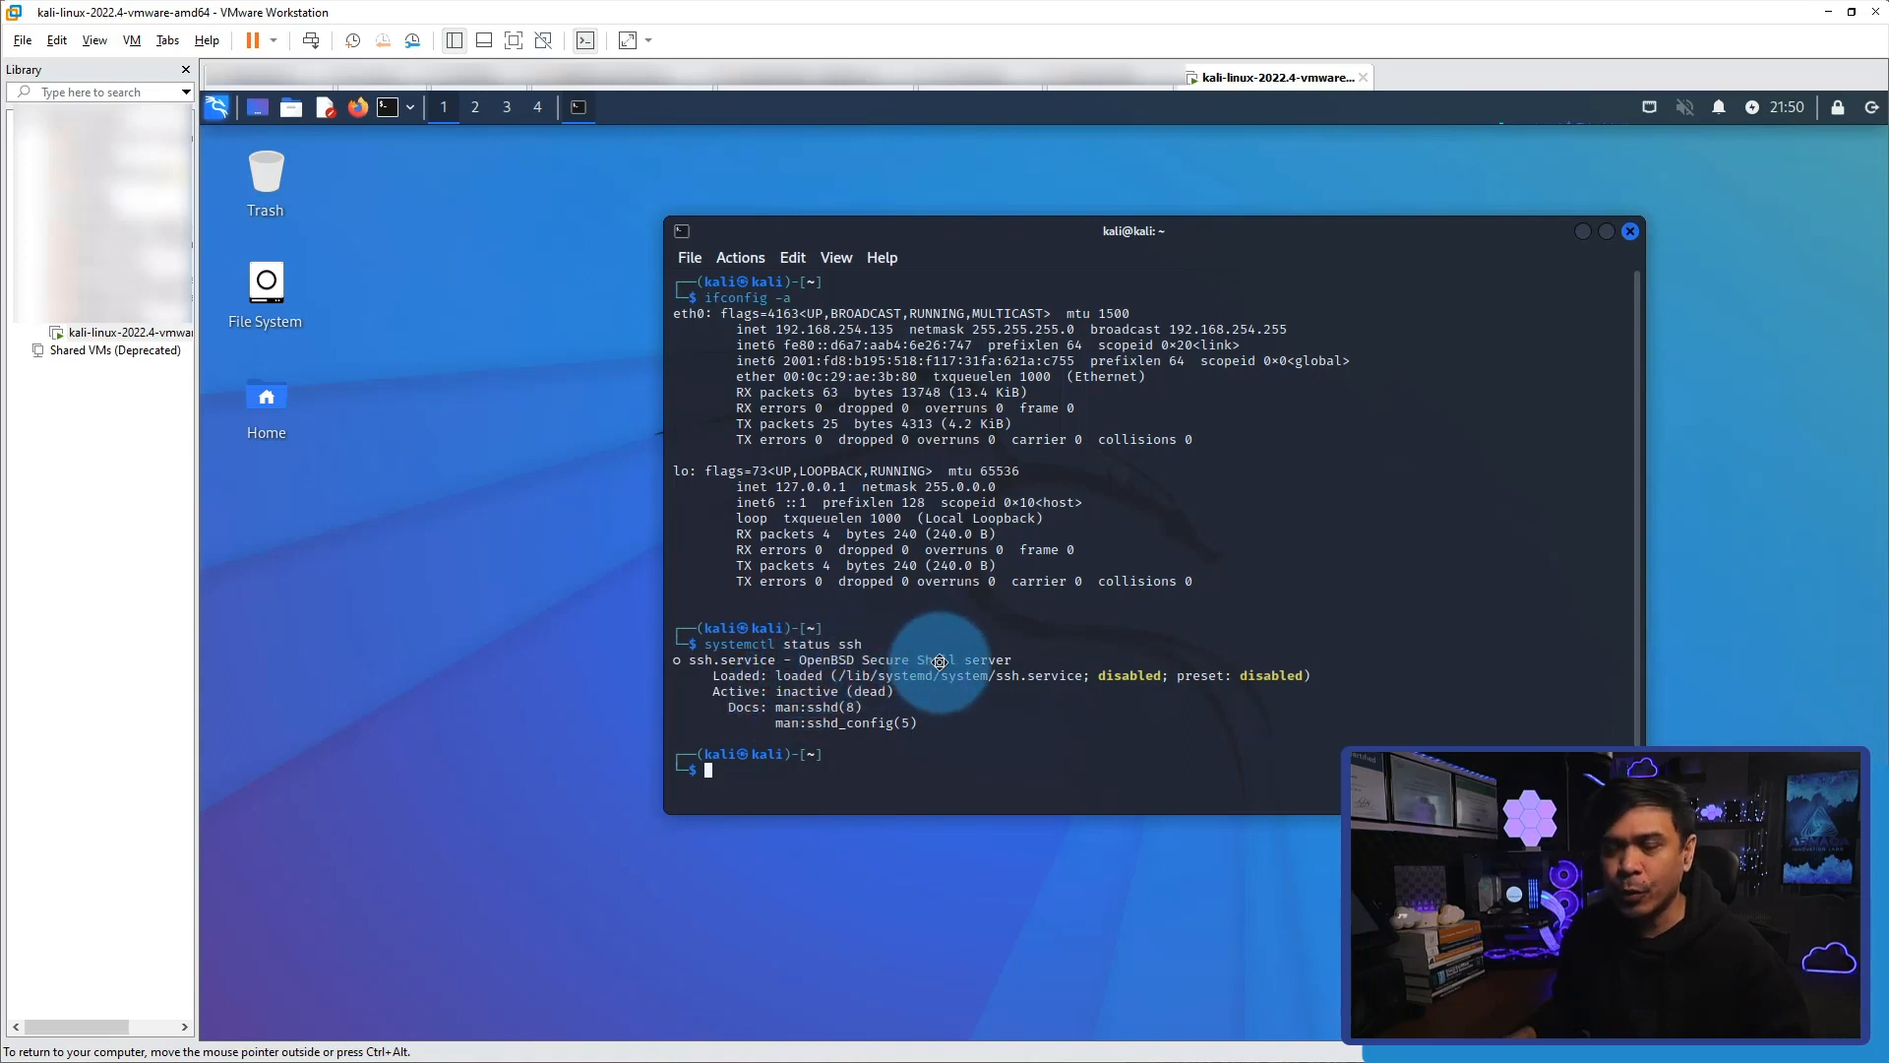
pyautogui.moveTo(780, 693); pyautogui.dragTo(818, 689)
pyautogui.click(782, 689)
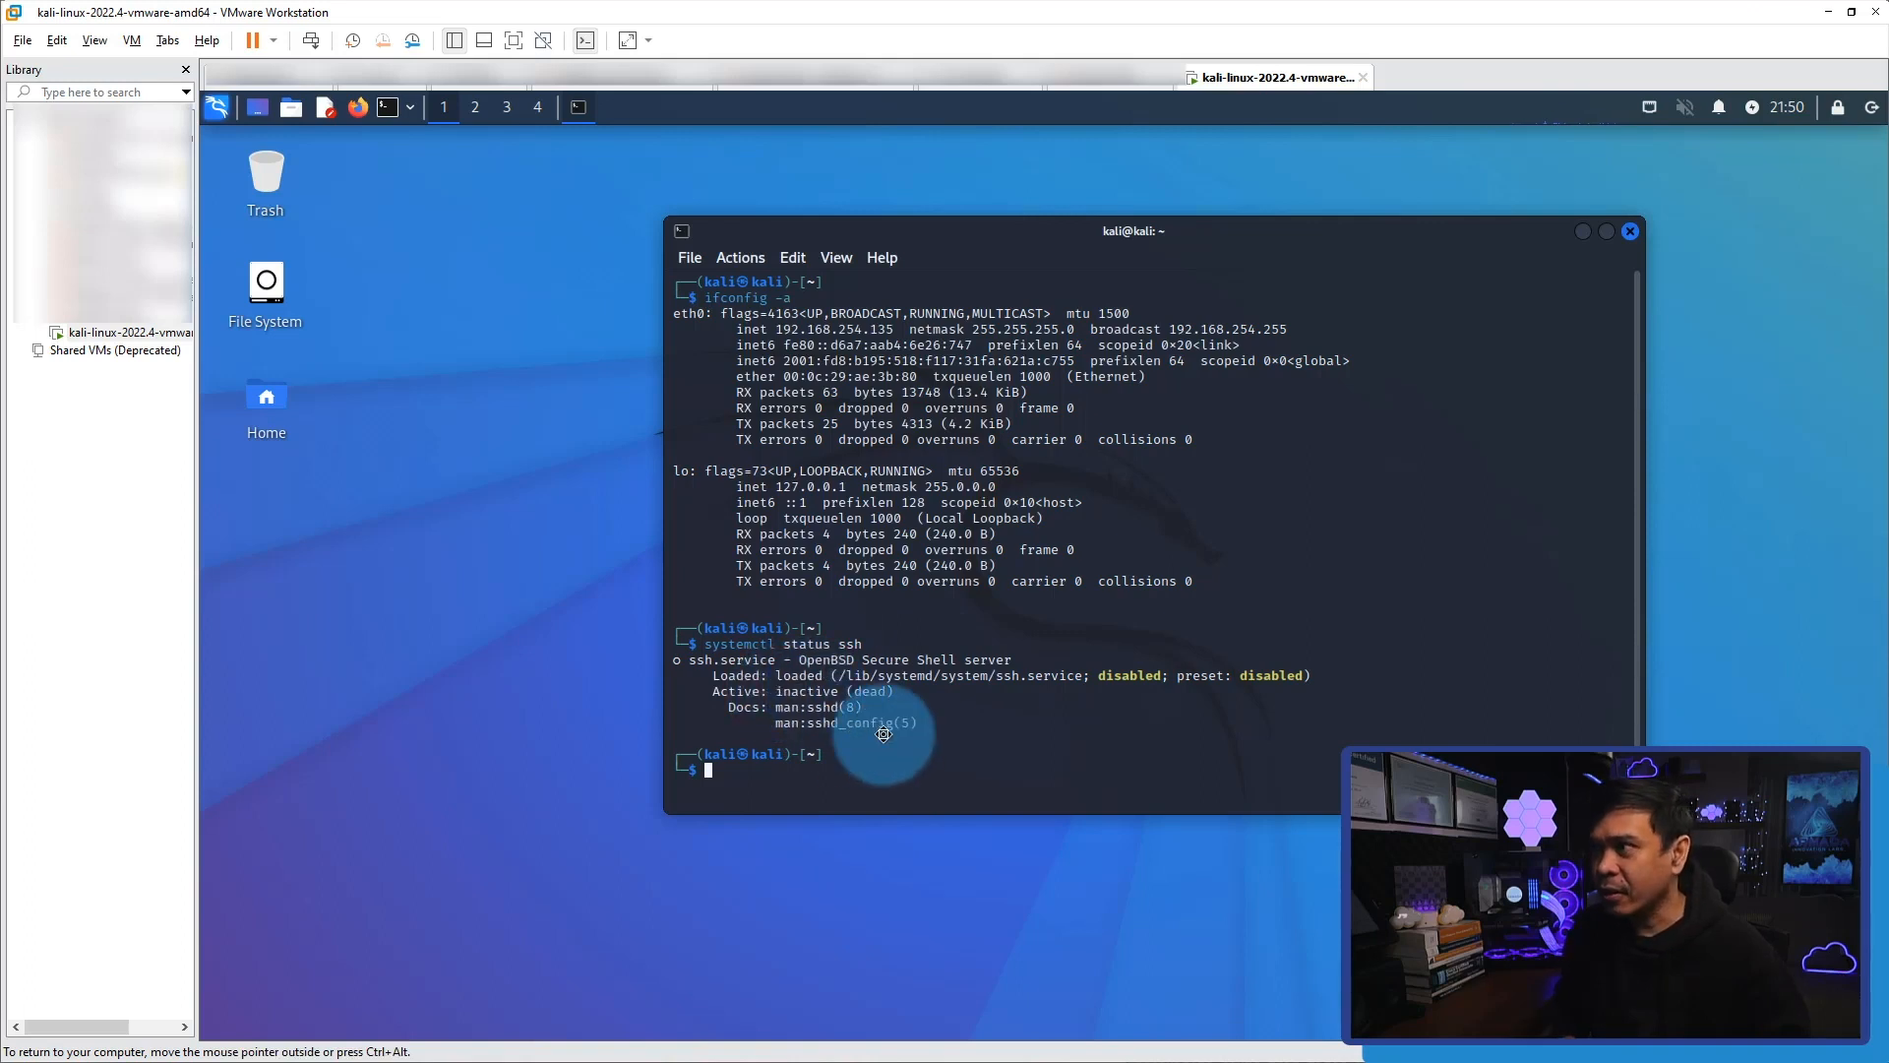
# Start the SSH service with systemctl start ssh, authenticating with the account password.
pyautogui.press('Return')
pyautogui.press('Up')
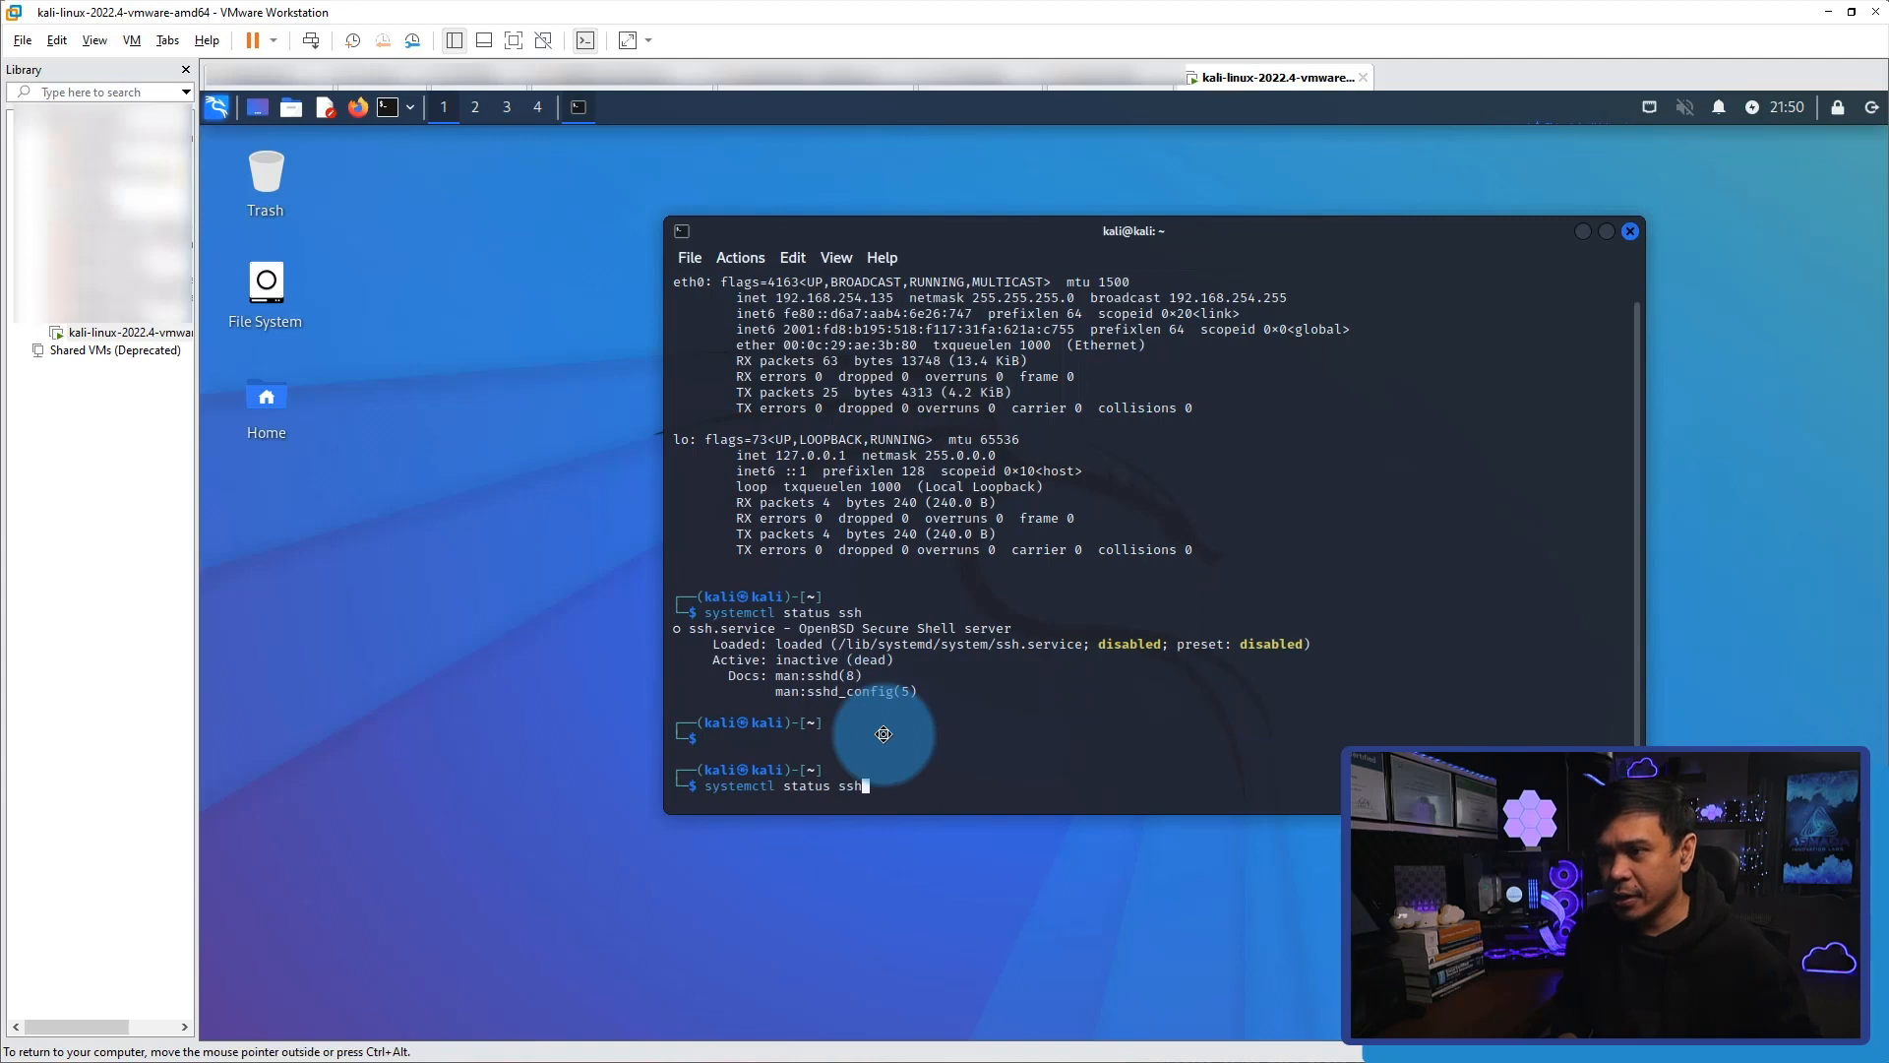
pyautogui.press('Left')
pyautogui.press('Left')
pyautogui.press('Left')
pyautogui.press('Left')
pyautogui.press('Left')
pyautogui.press('Right')
pyautogui.press('Right')
pyautogui.press('Right')
pyautogui.press('BackSpace')
pyautogui.press('BackSpace')
pyautogui.press('BackSpace')
pyautogui.press('BackSpace')
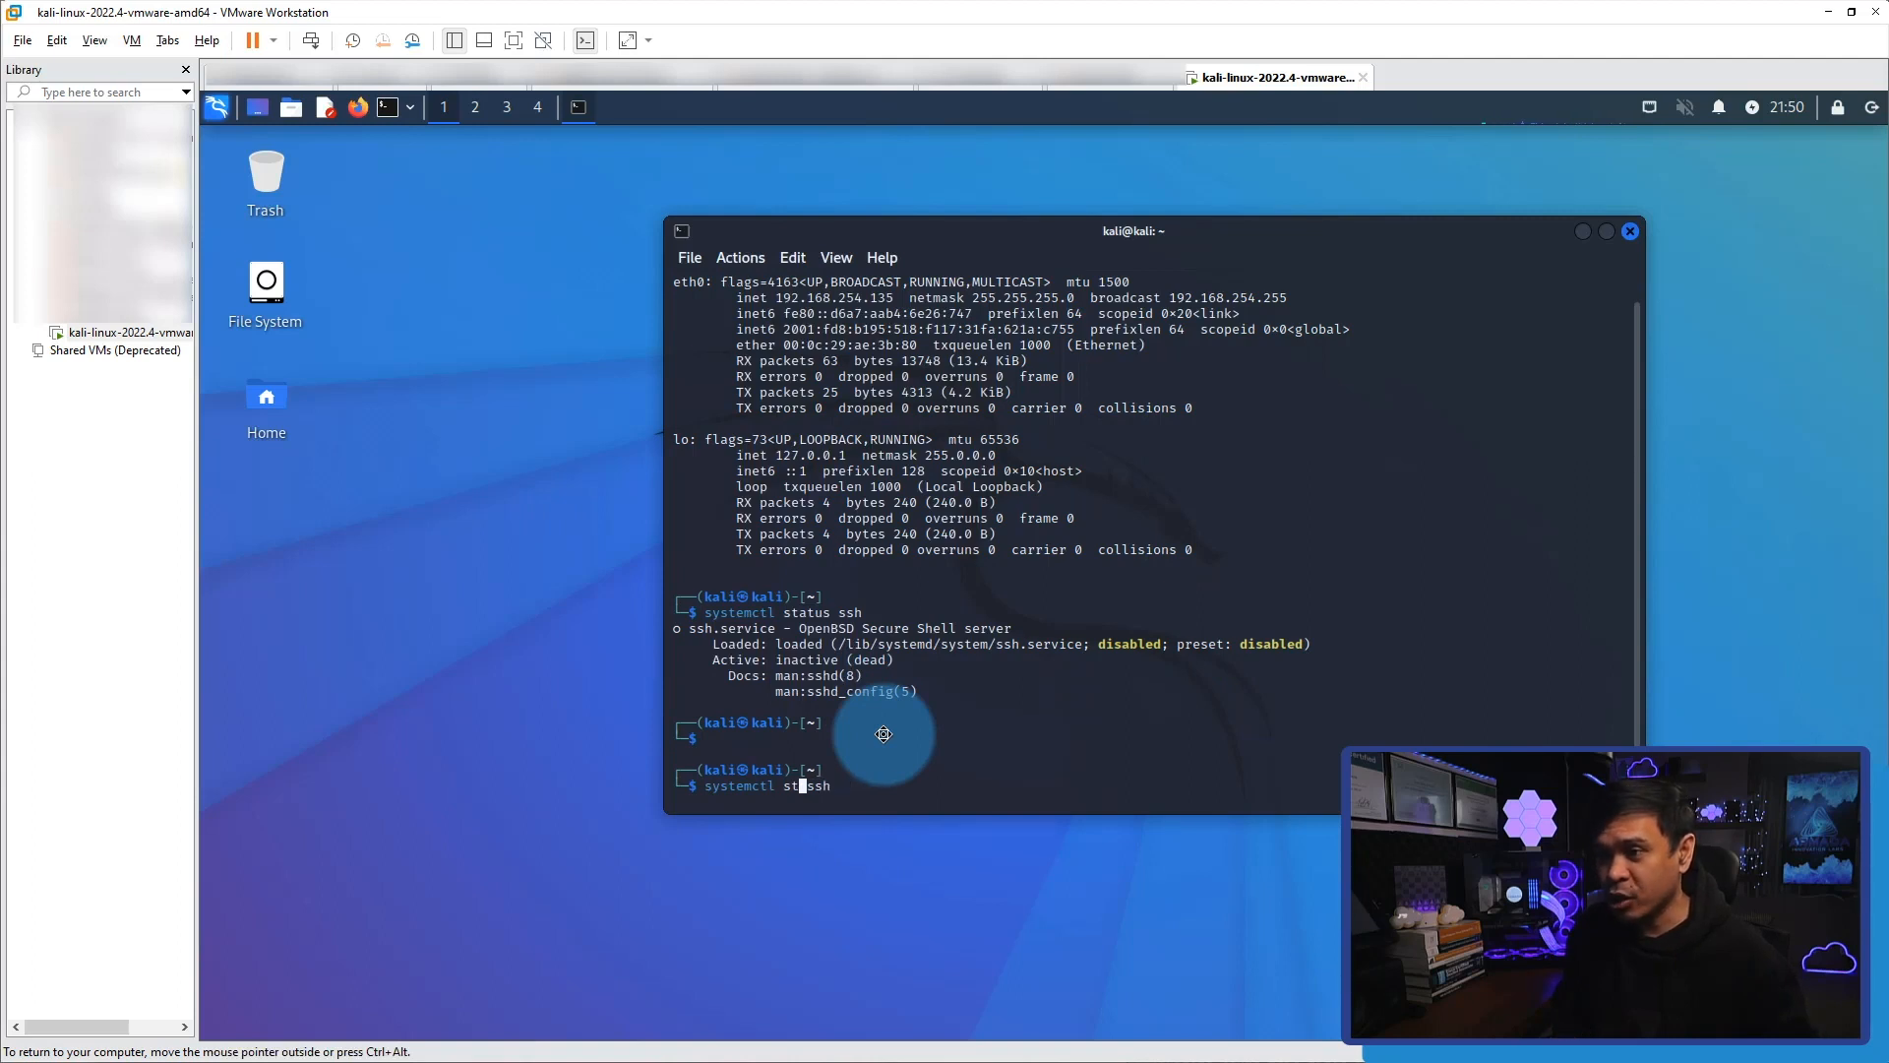
pyautogui.write('art')
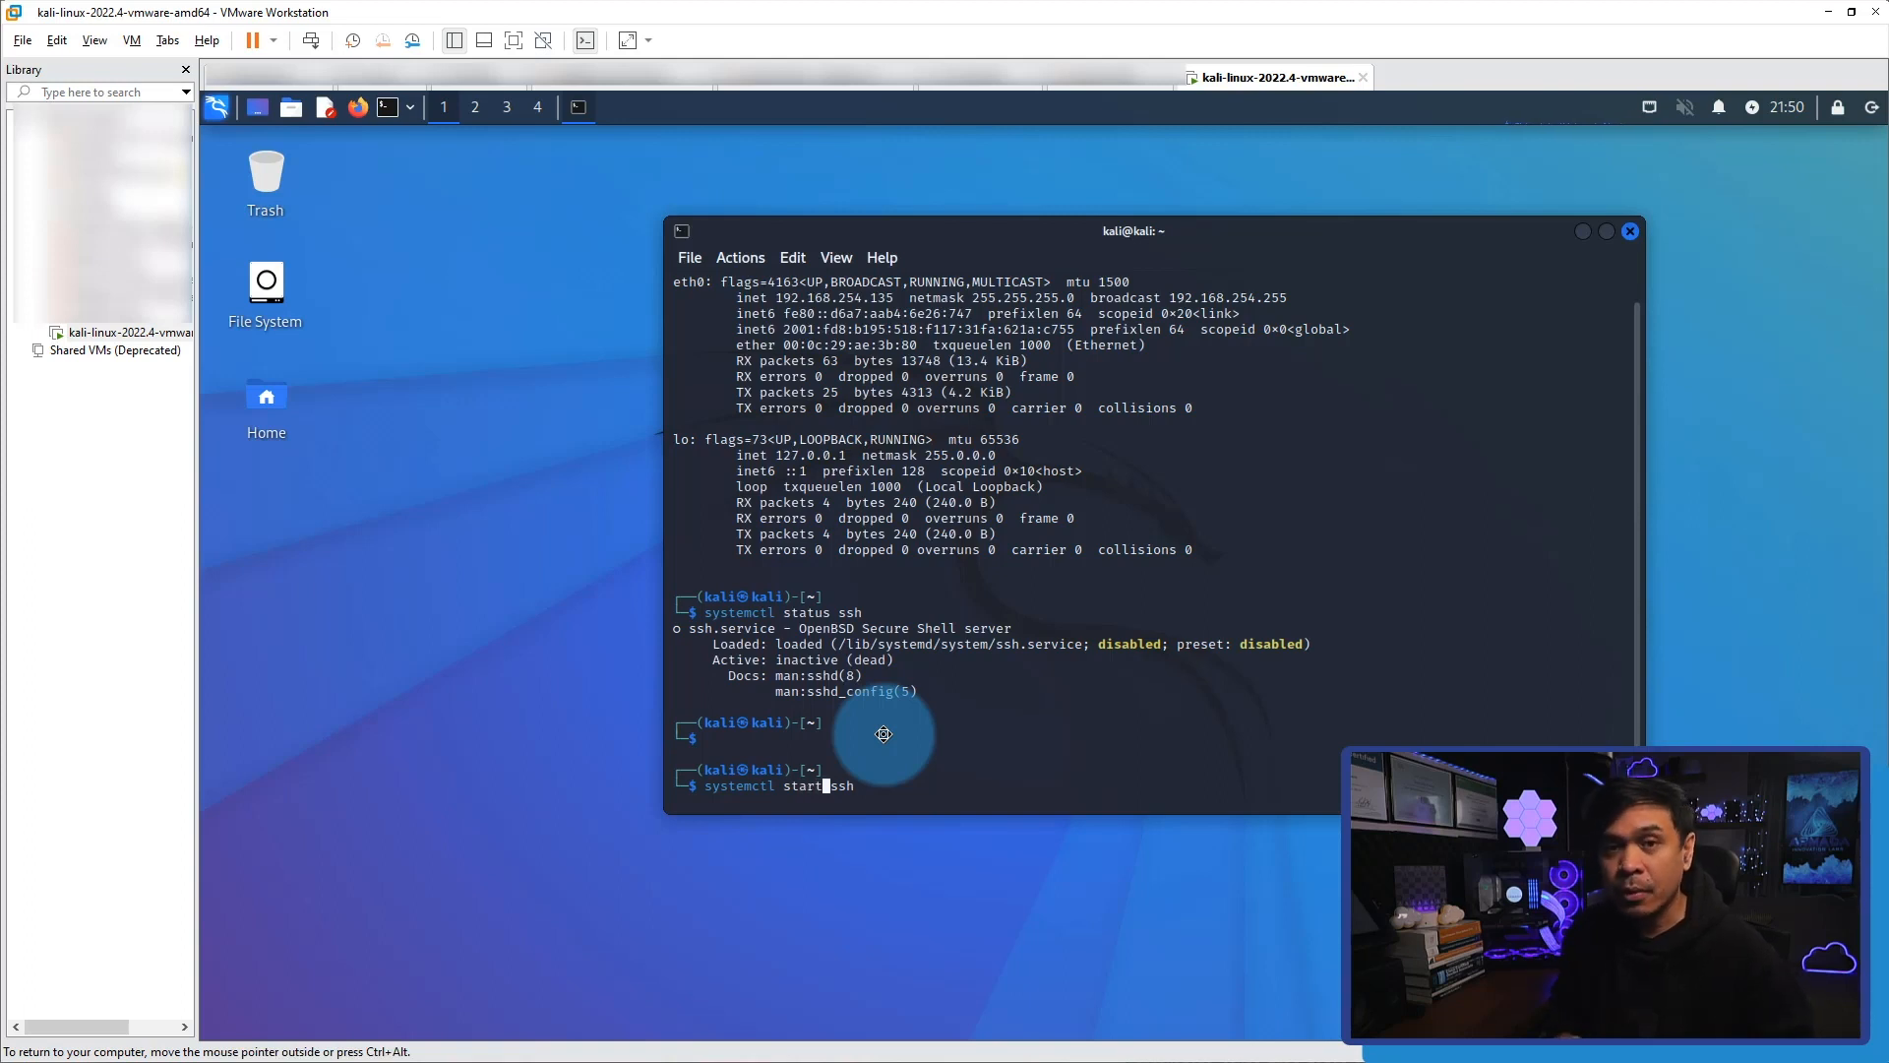
pyautogui.press('Return')
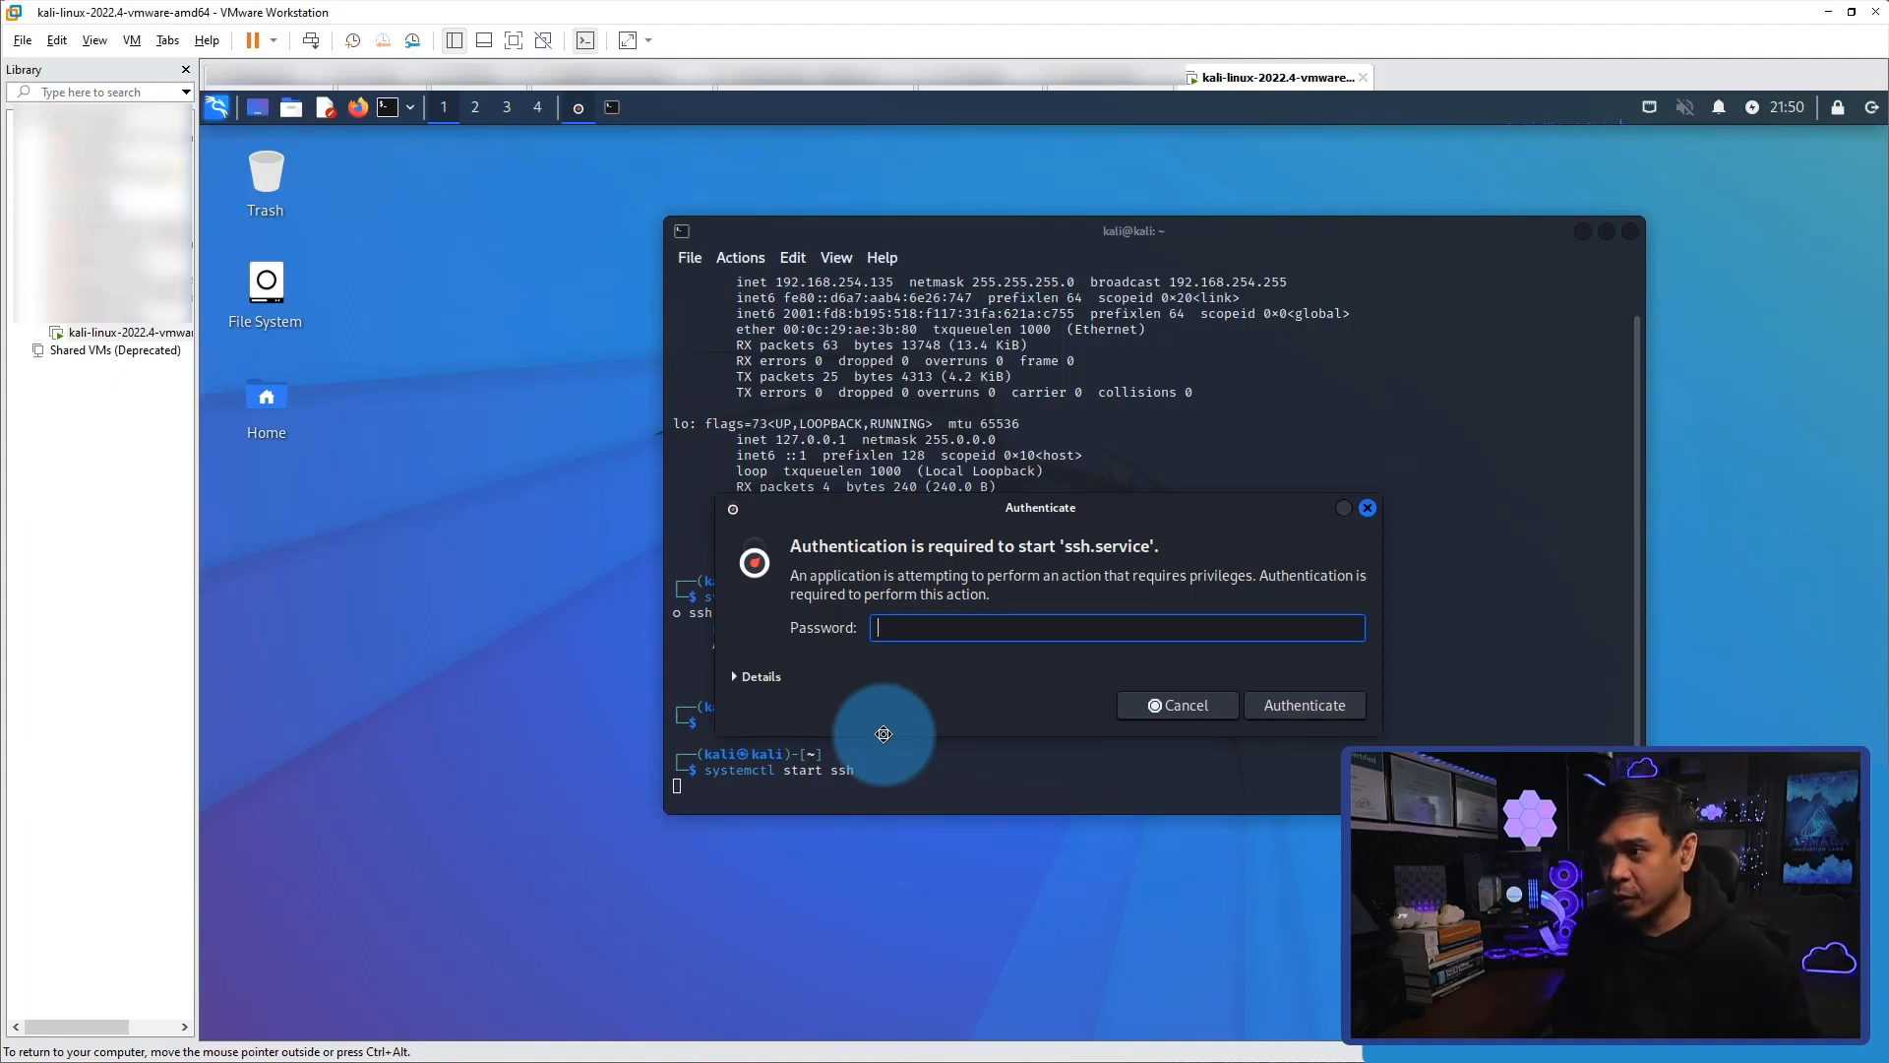
pyautogui.write('kali')
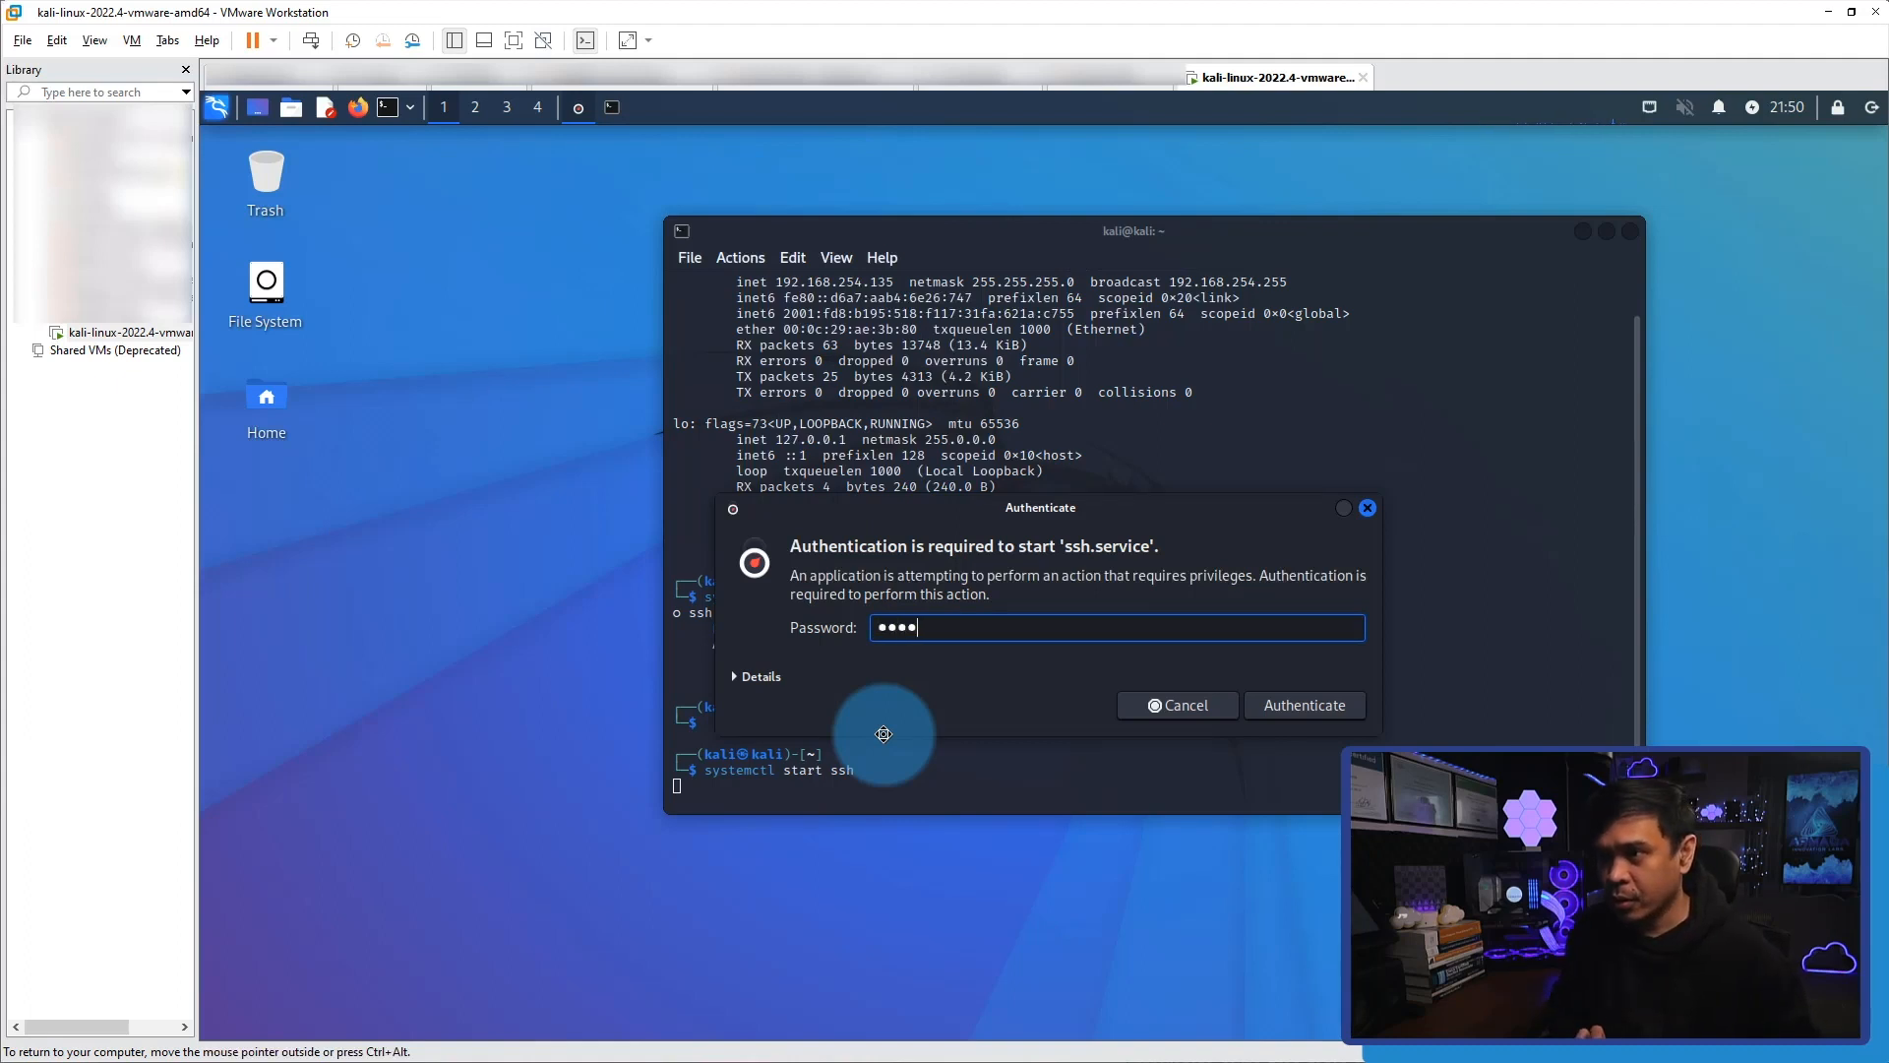
pyautogui.press('Return')
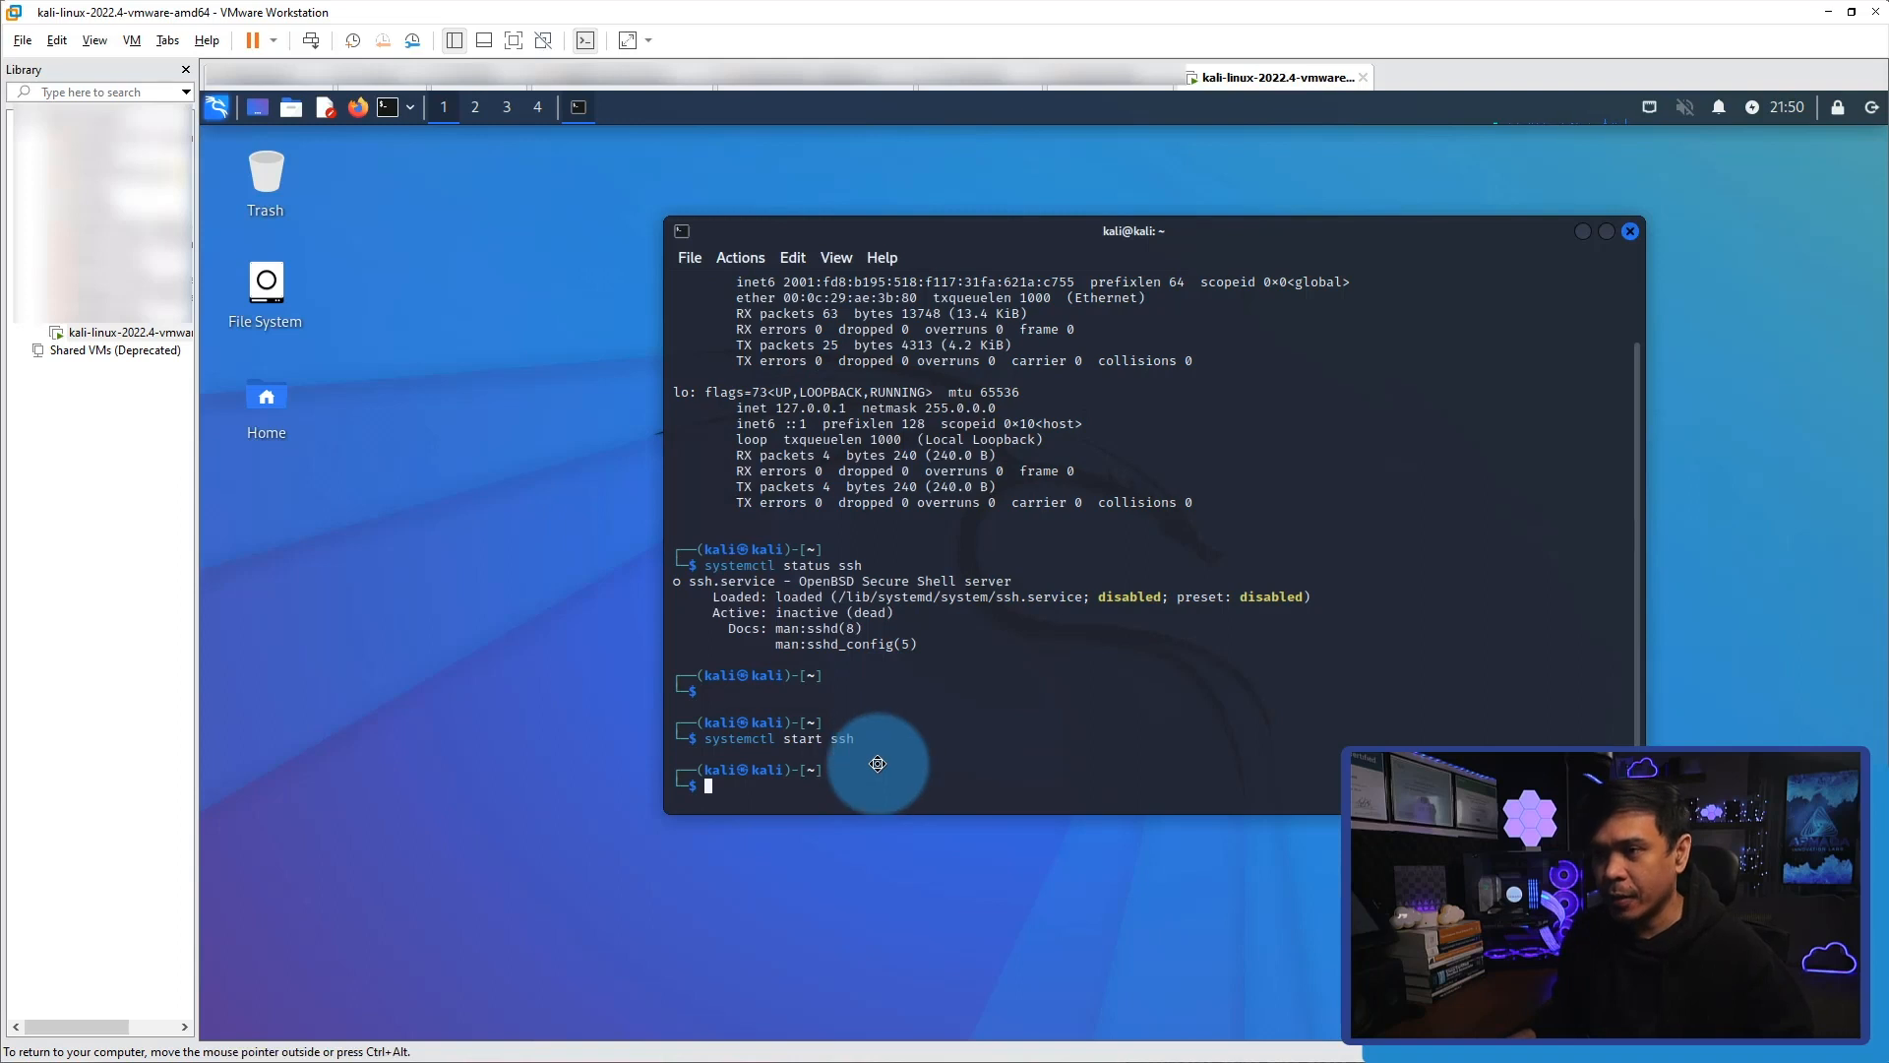
# Rerun systemctl status ssh to verify the service's active state.
pyautogui.press('Up')
pyautogui.press('Up')
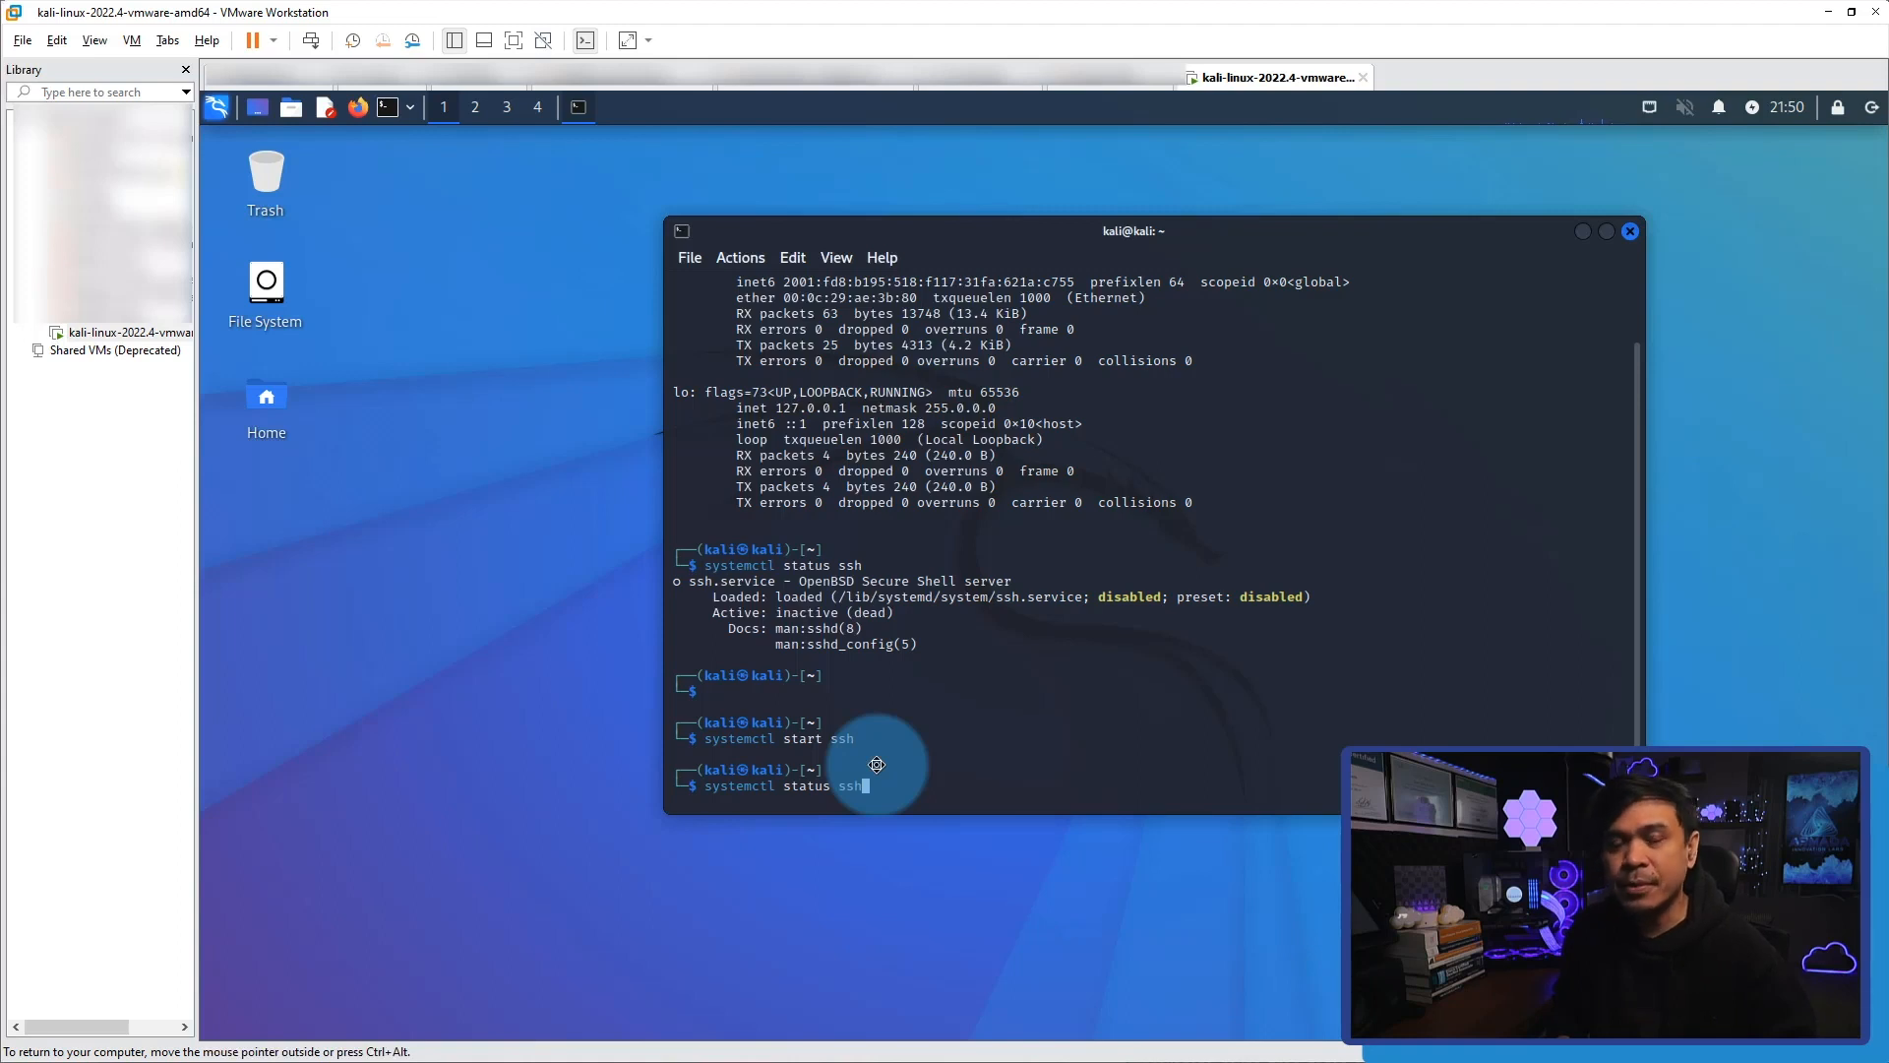
pyautogui.press('Return')
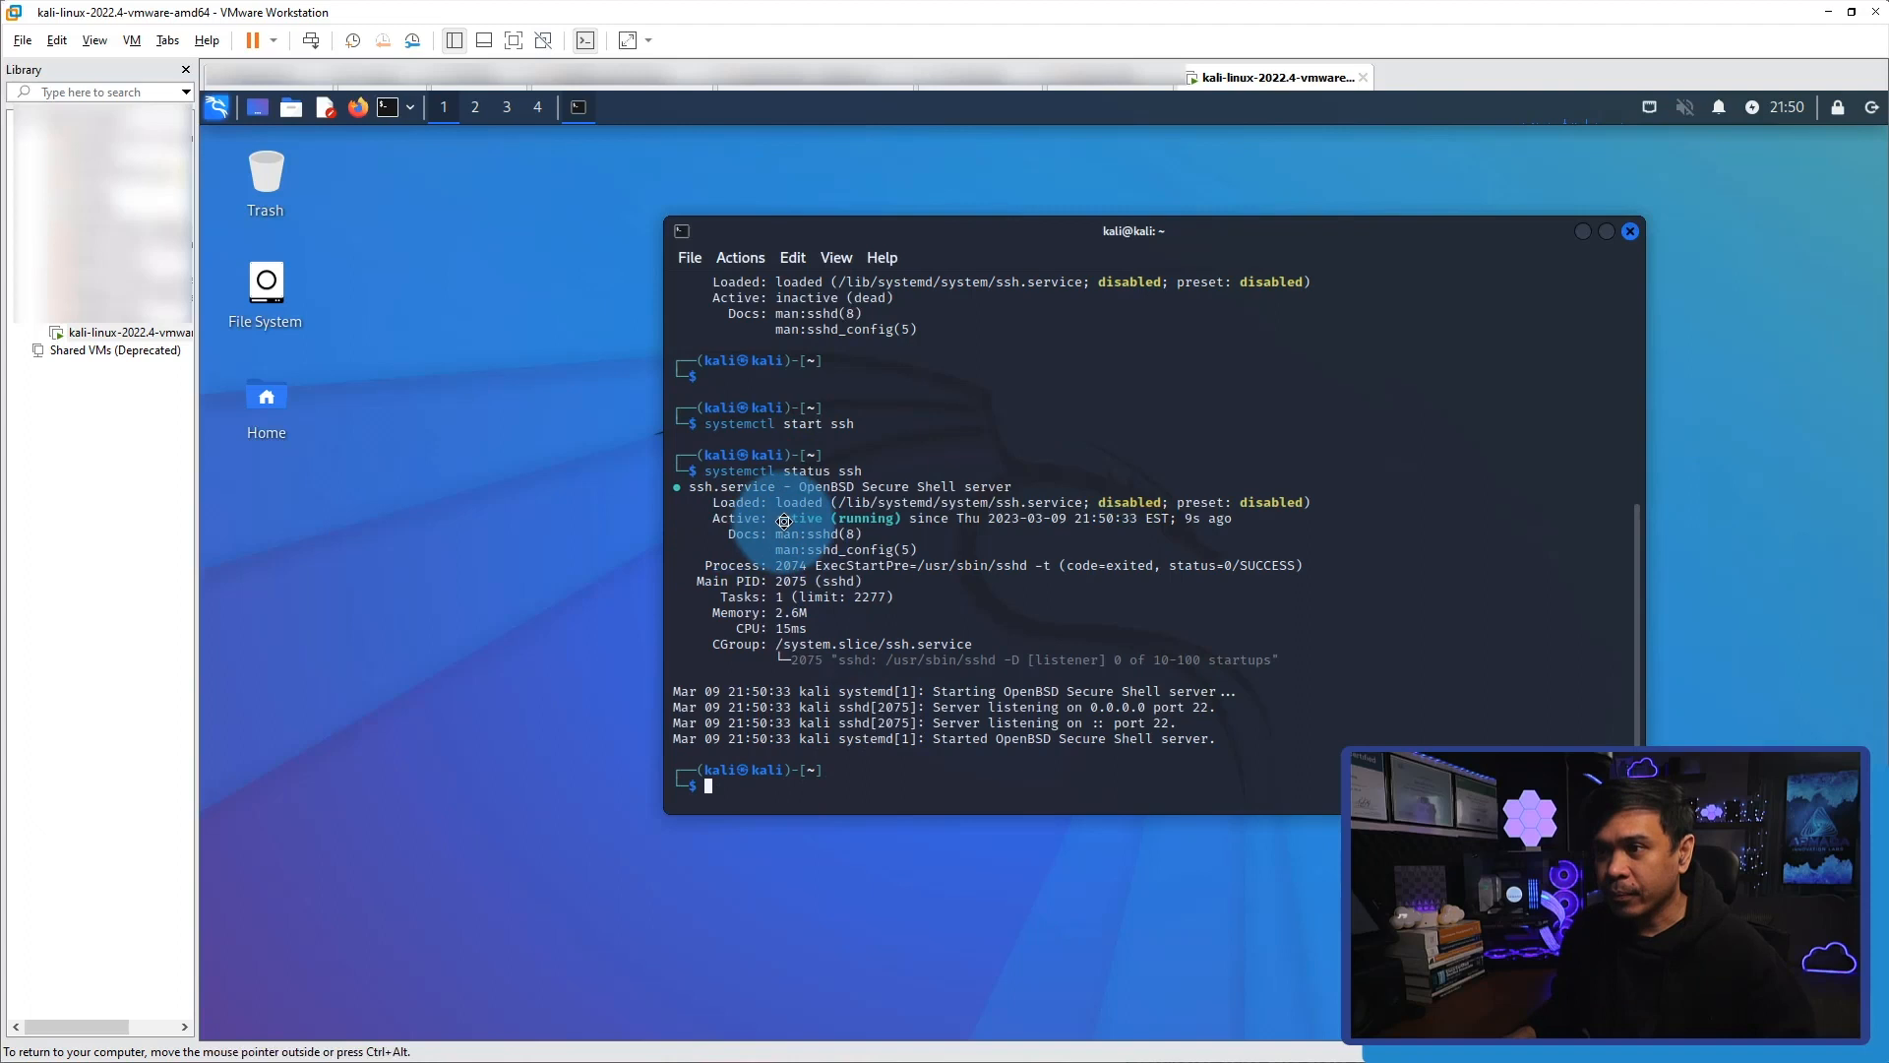
pyautogui.moveTo(782, 519); pyautogui.dragTo(894, 521)
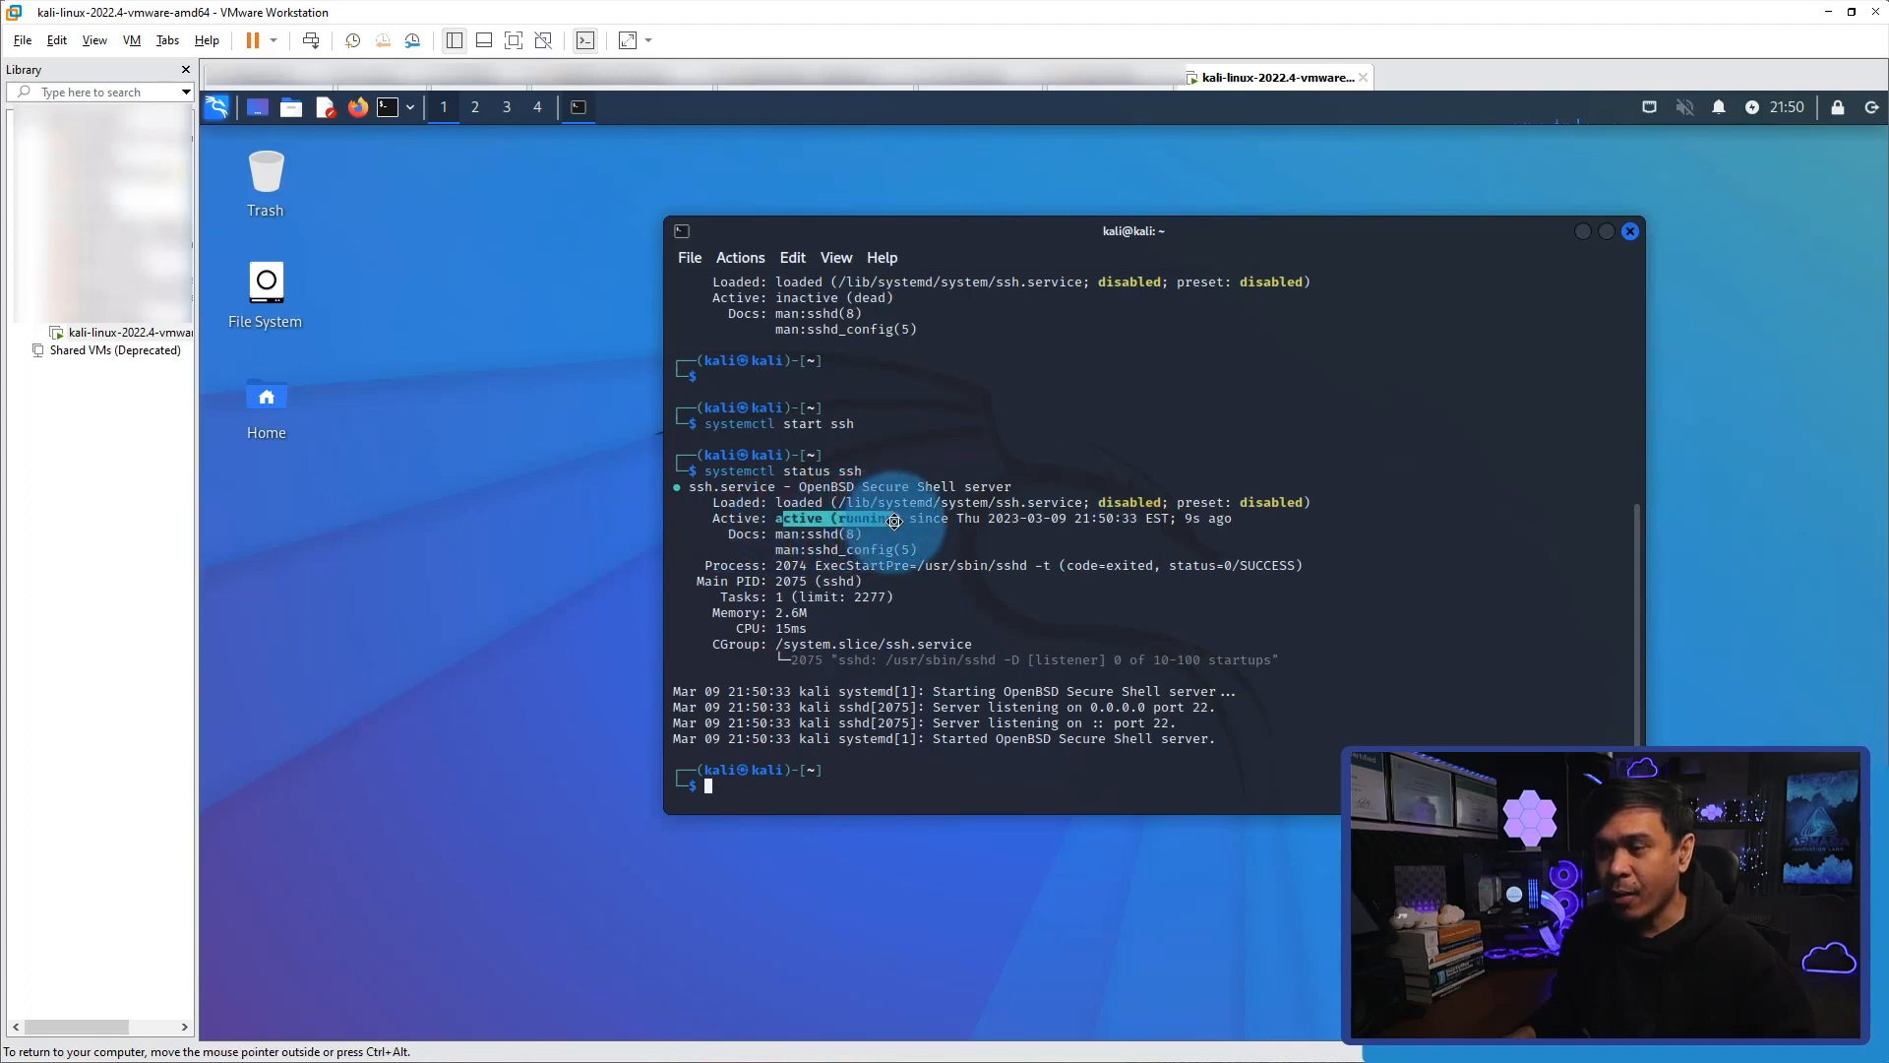
pyautogui.click(967, 596)
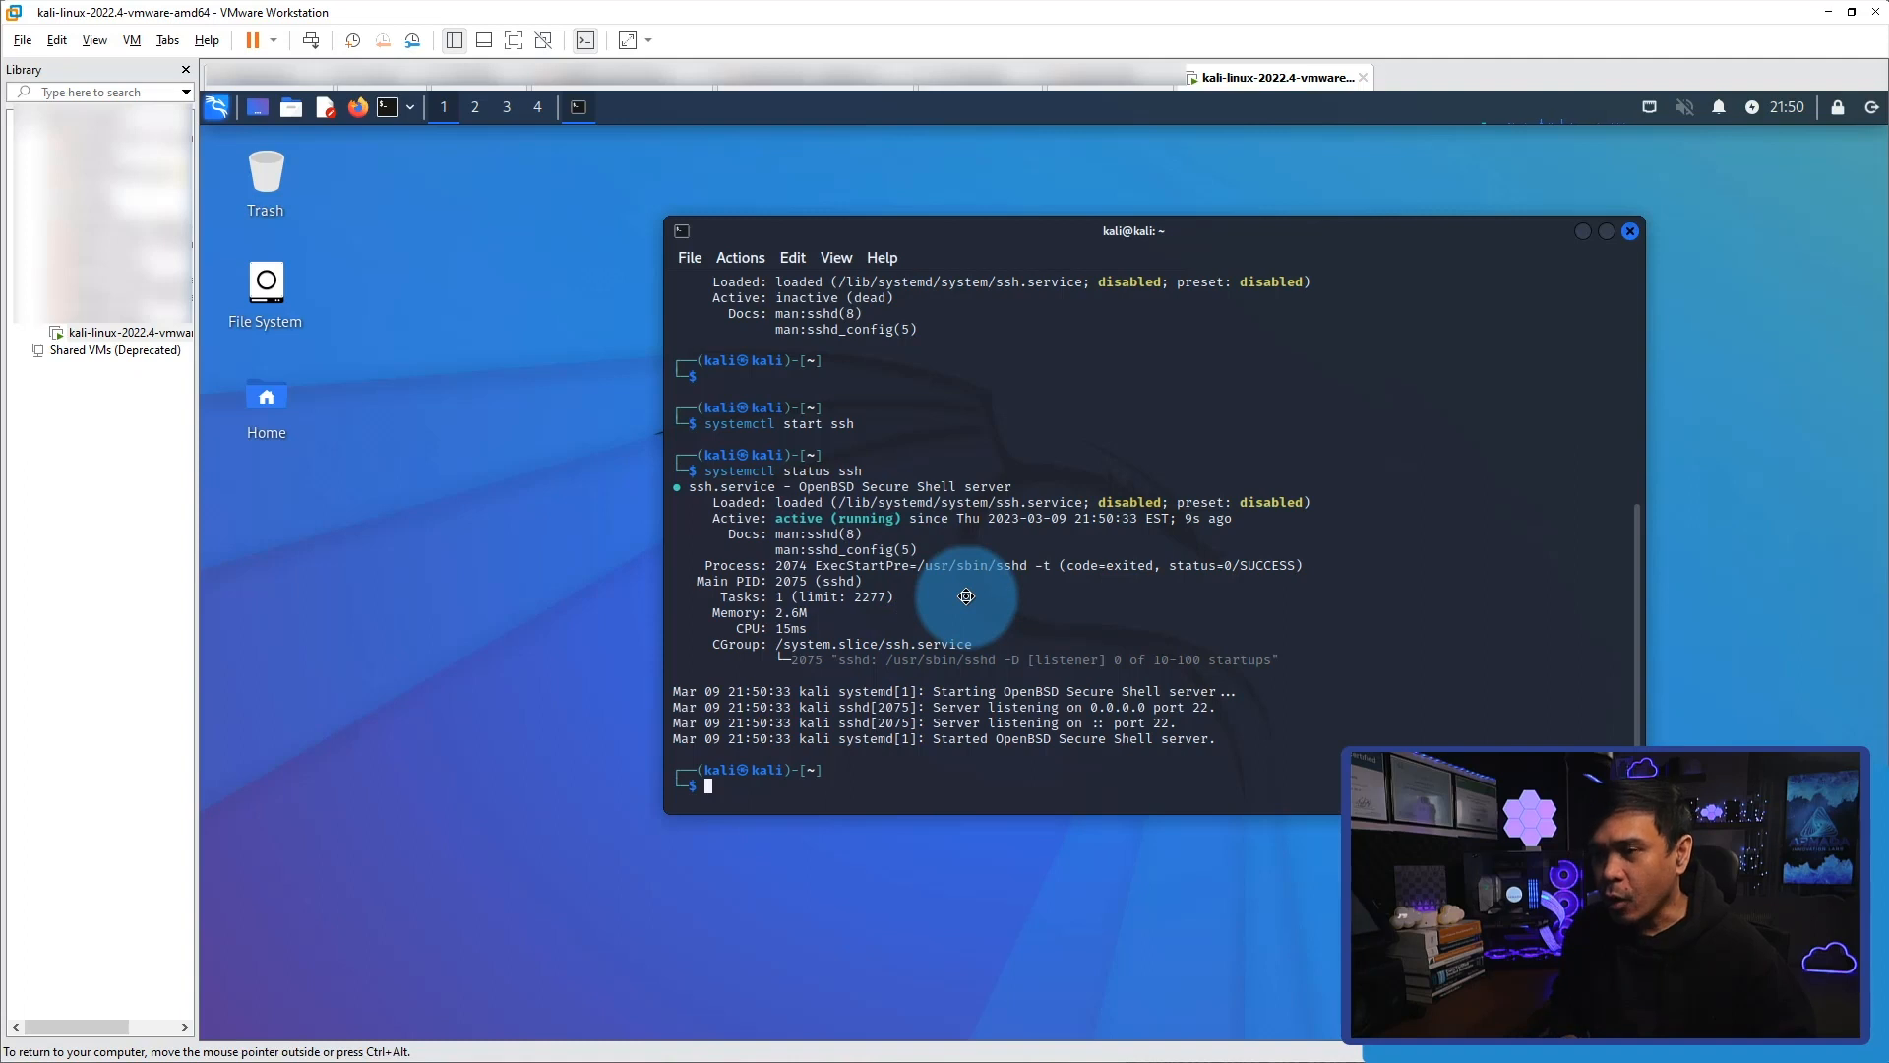
pyautogui.press('Return')
pyautogui.press('Return')
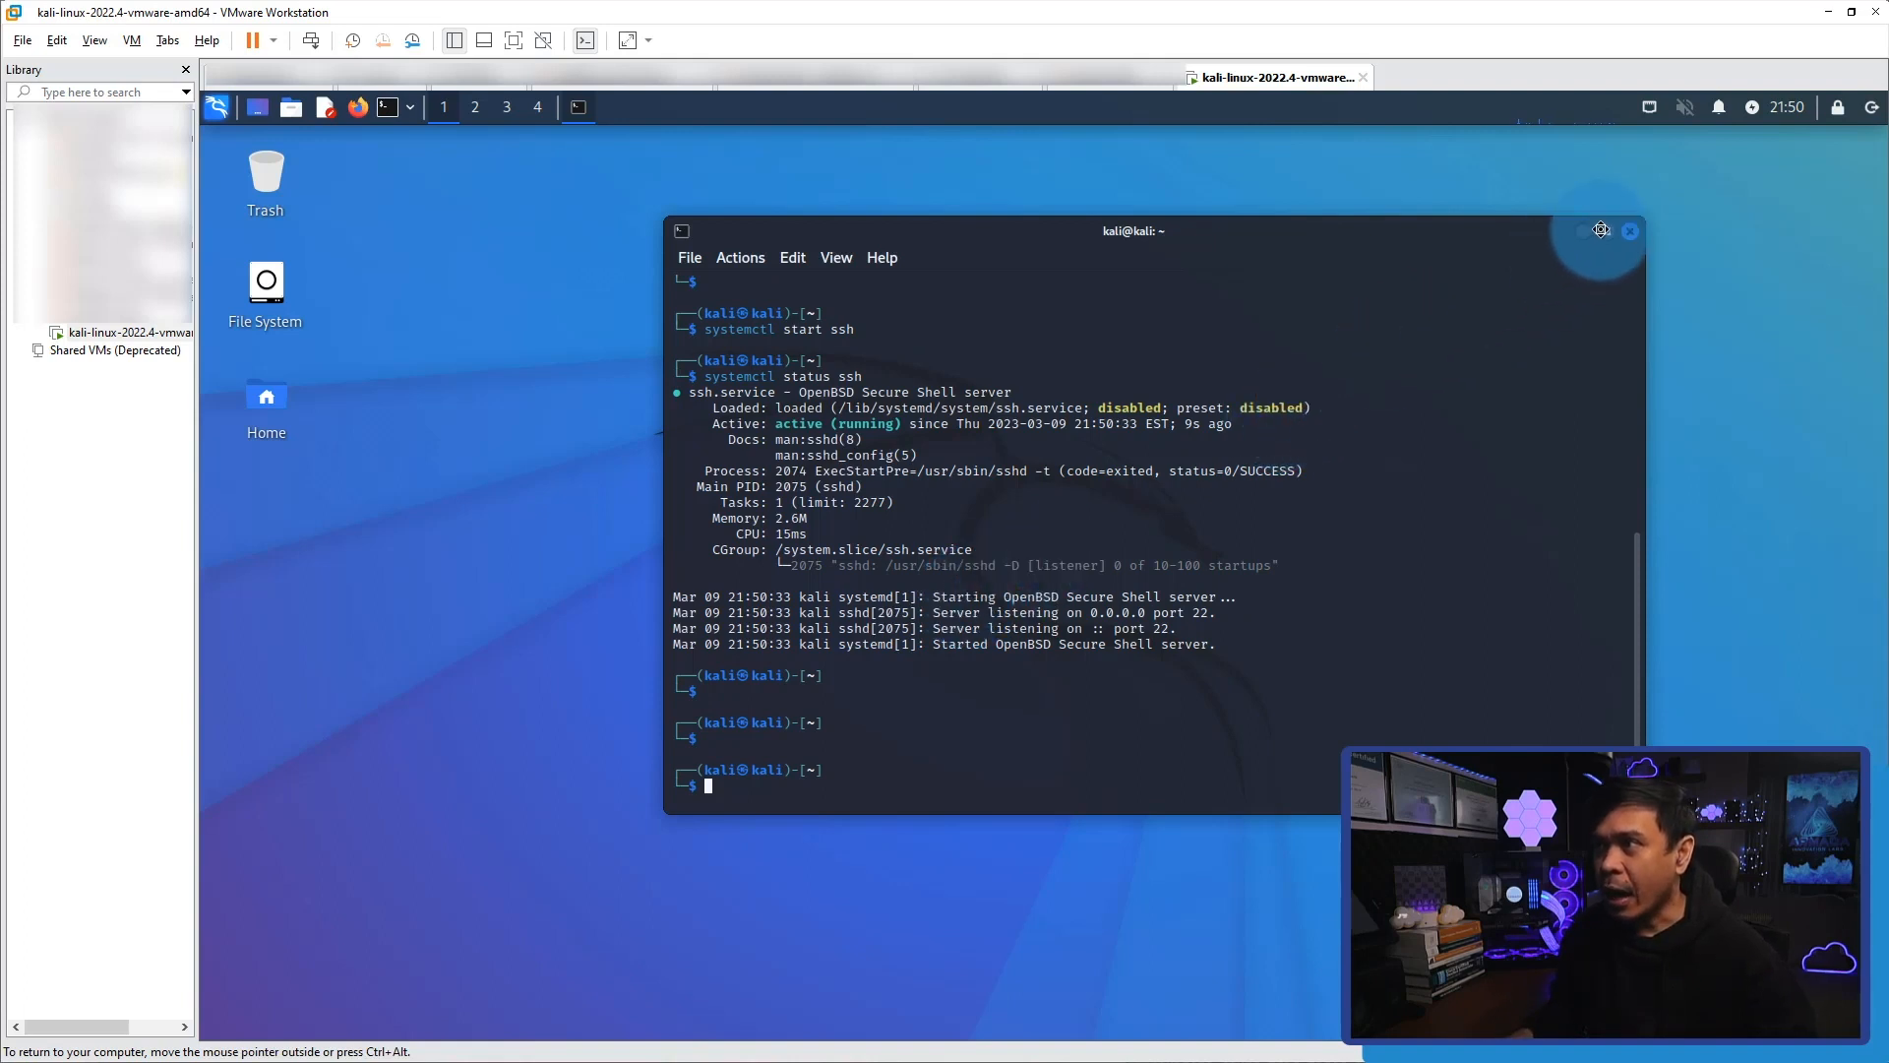
# Run ifconfig -a again to review the network interfaces and their IP addresses.
pyautogui.press('Up')
pyautogui.press('BackSpace')
pyautogui.press('BackSpace')
pyautogui.press('BackSpace')
pyautogui.press('BackSpace')
pyautogui.press('BackSpace')
pyautogui.press('BackSpace')
pyautogui.press('BackSpace')
pyautogui.press('BackSpace')
pyautogui.press('BackSpace')
pyautogui.press('BackSpace')
pyautogui.press('BackSpace')
pyautogui.press('BackSpace')
pyautogui.press('BackSpace')
pyautogui.press('BackSpace')
pyautogui.press('BackSpace')
pyautogui.press('BackSpace')
pyautogui.press('BackSpace')
pyautogui.press('BackSpace')
pyautogui.press('BackSpace')
pyautogui.press('BackSpace')
pyautogui.write('ifconfig -a')
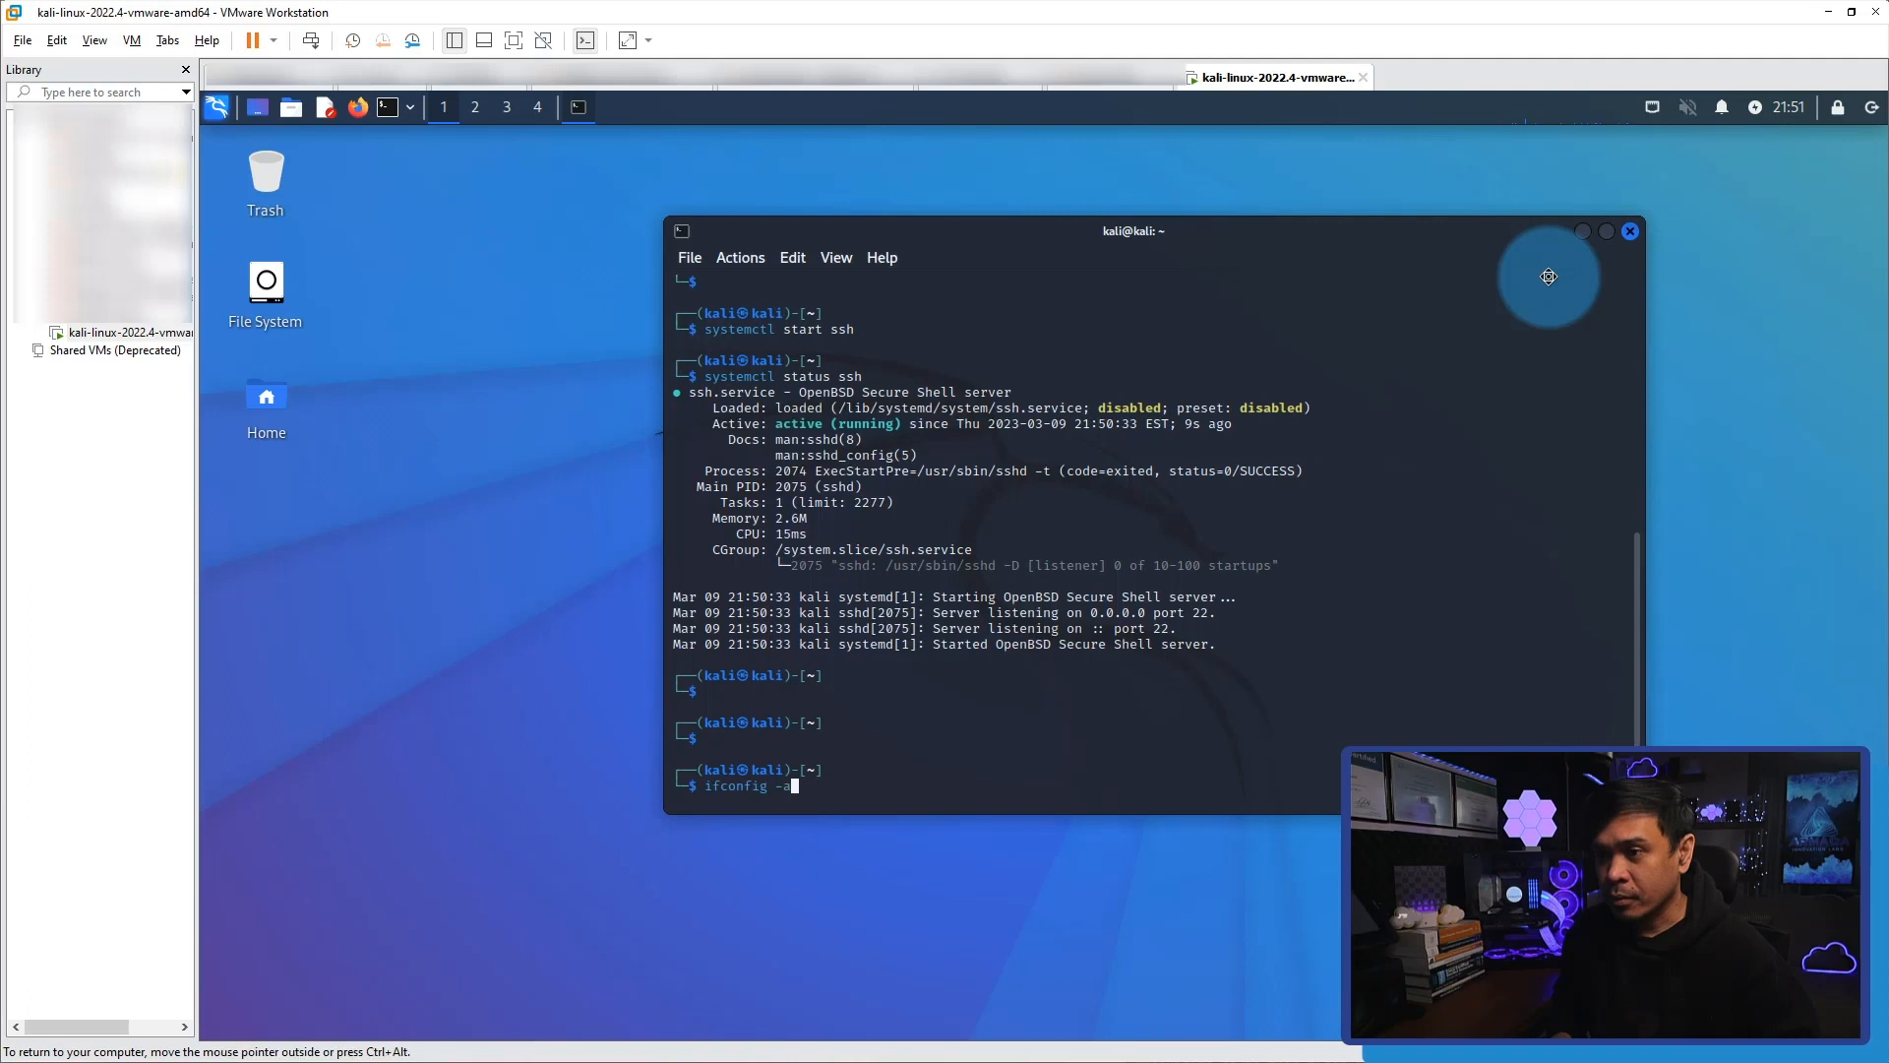
pyautogui.press('Return')
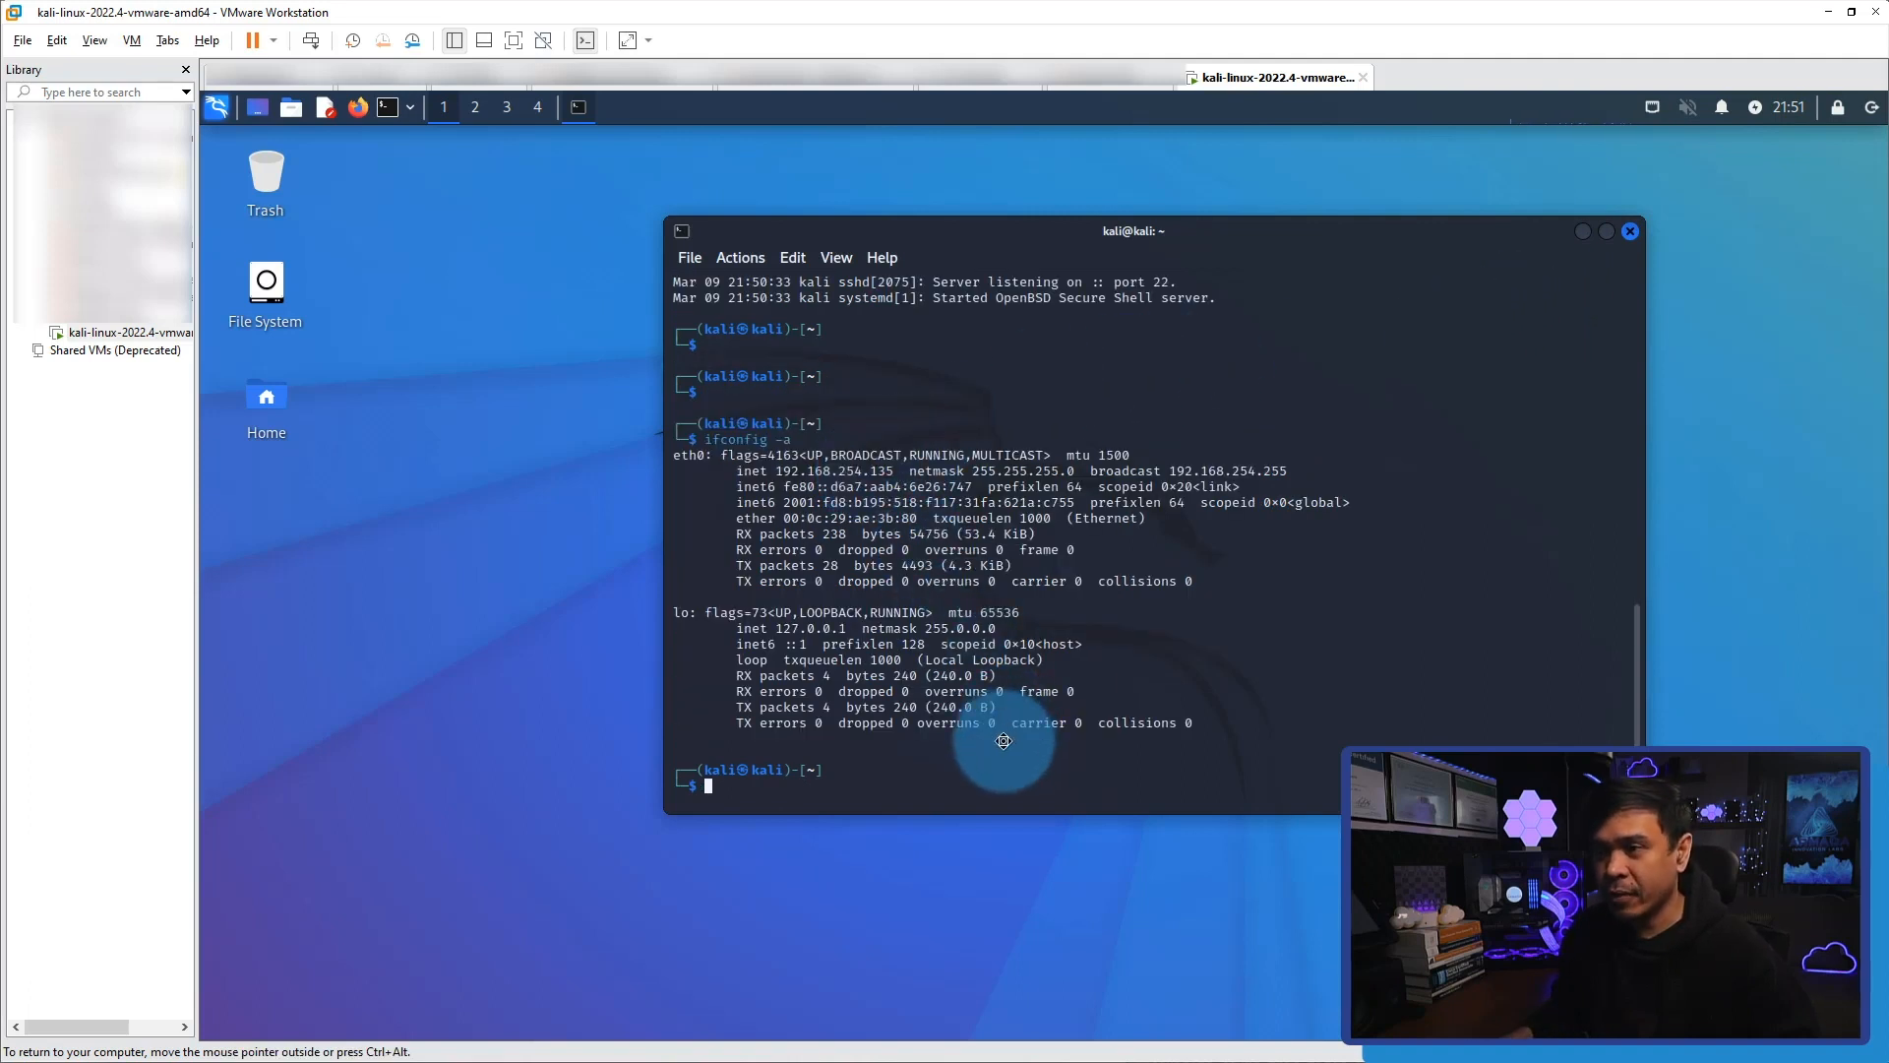
pyautogui.write('ping www.google.com')
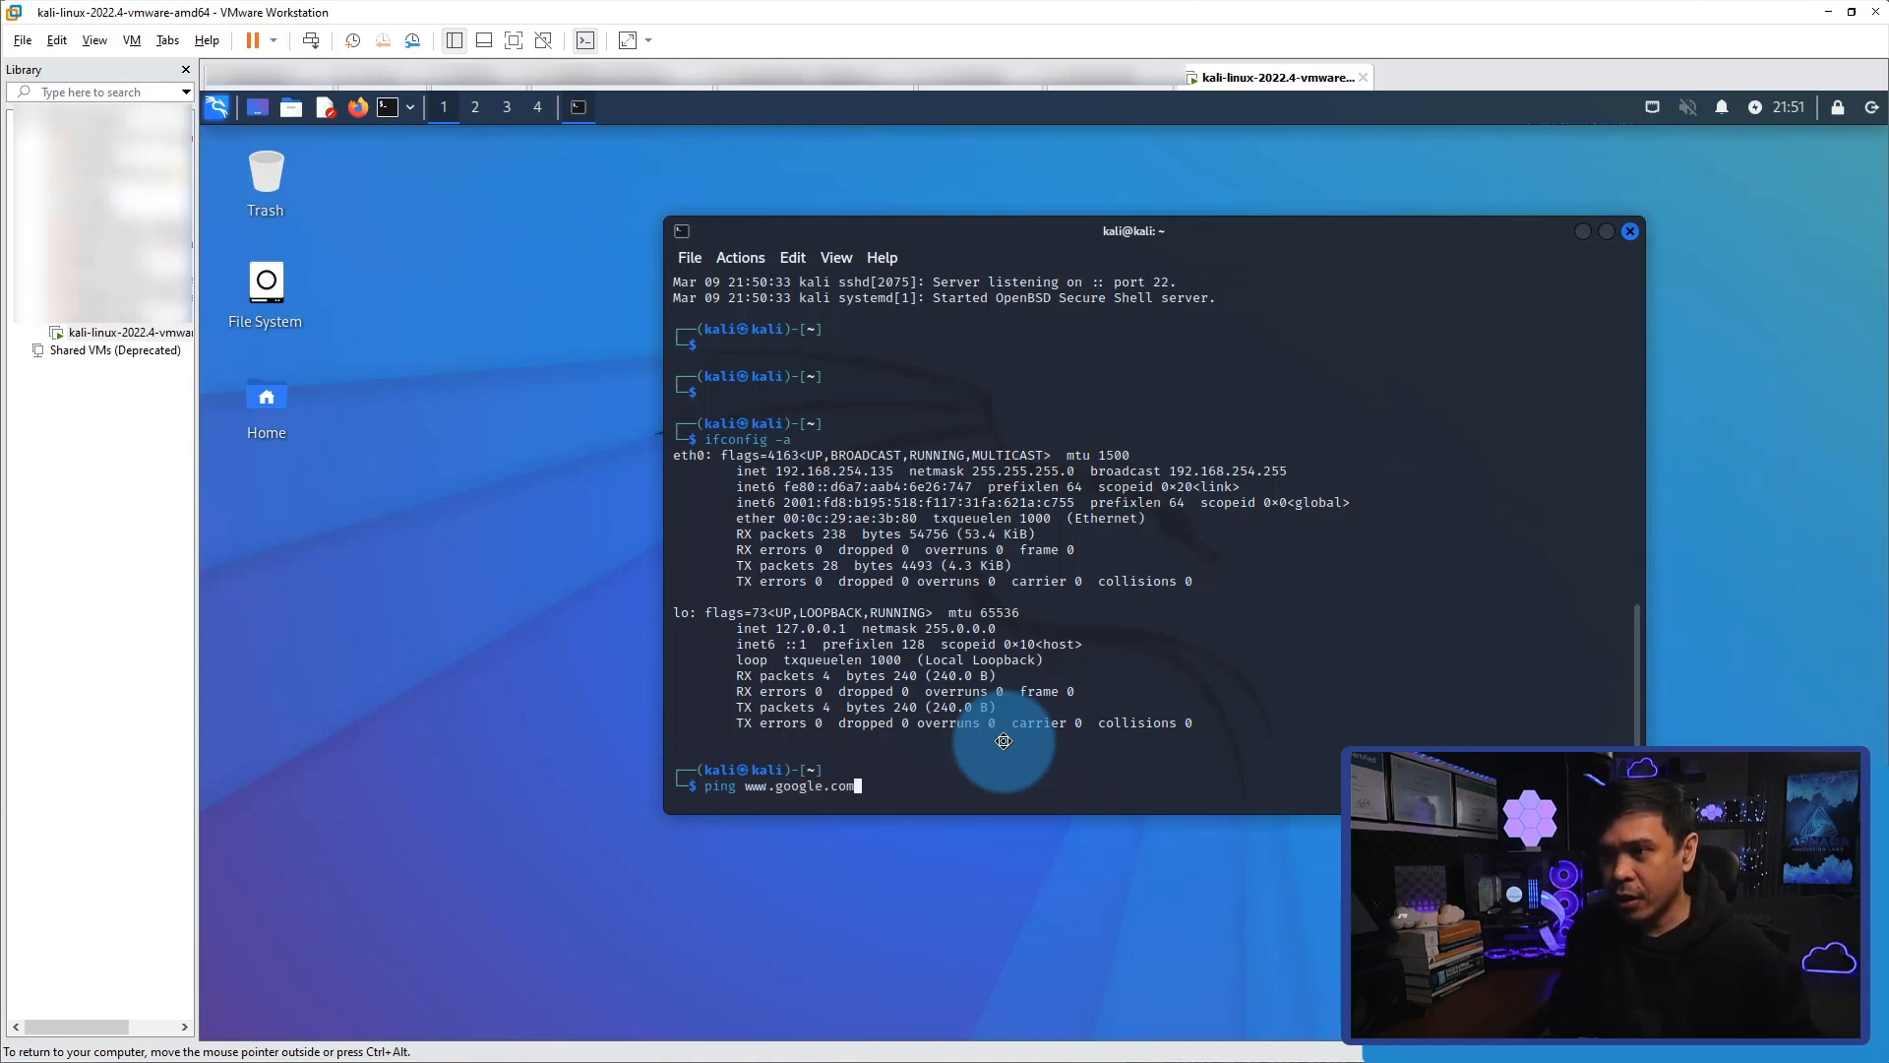
pyautogui.press('Return')
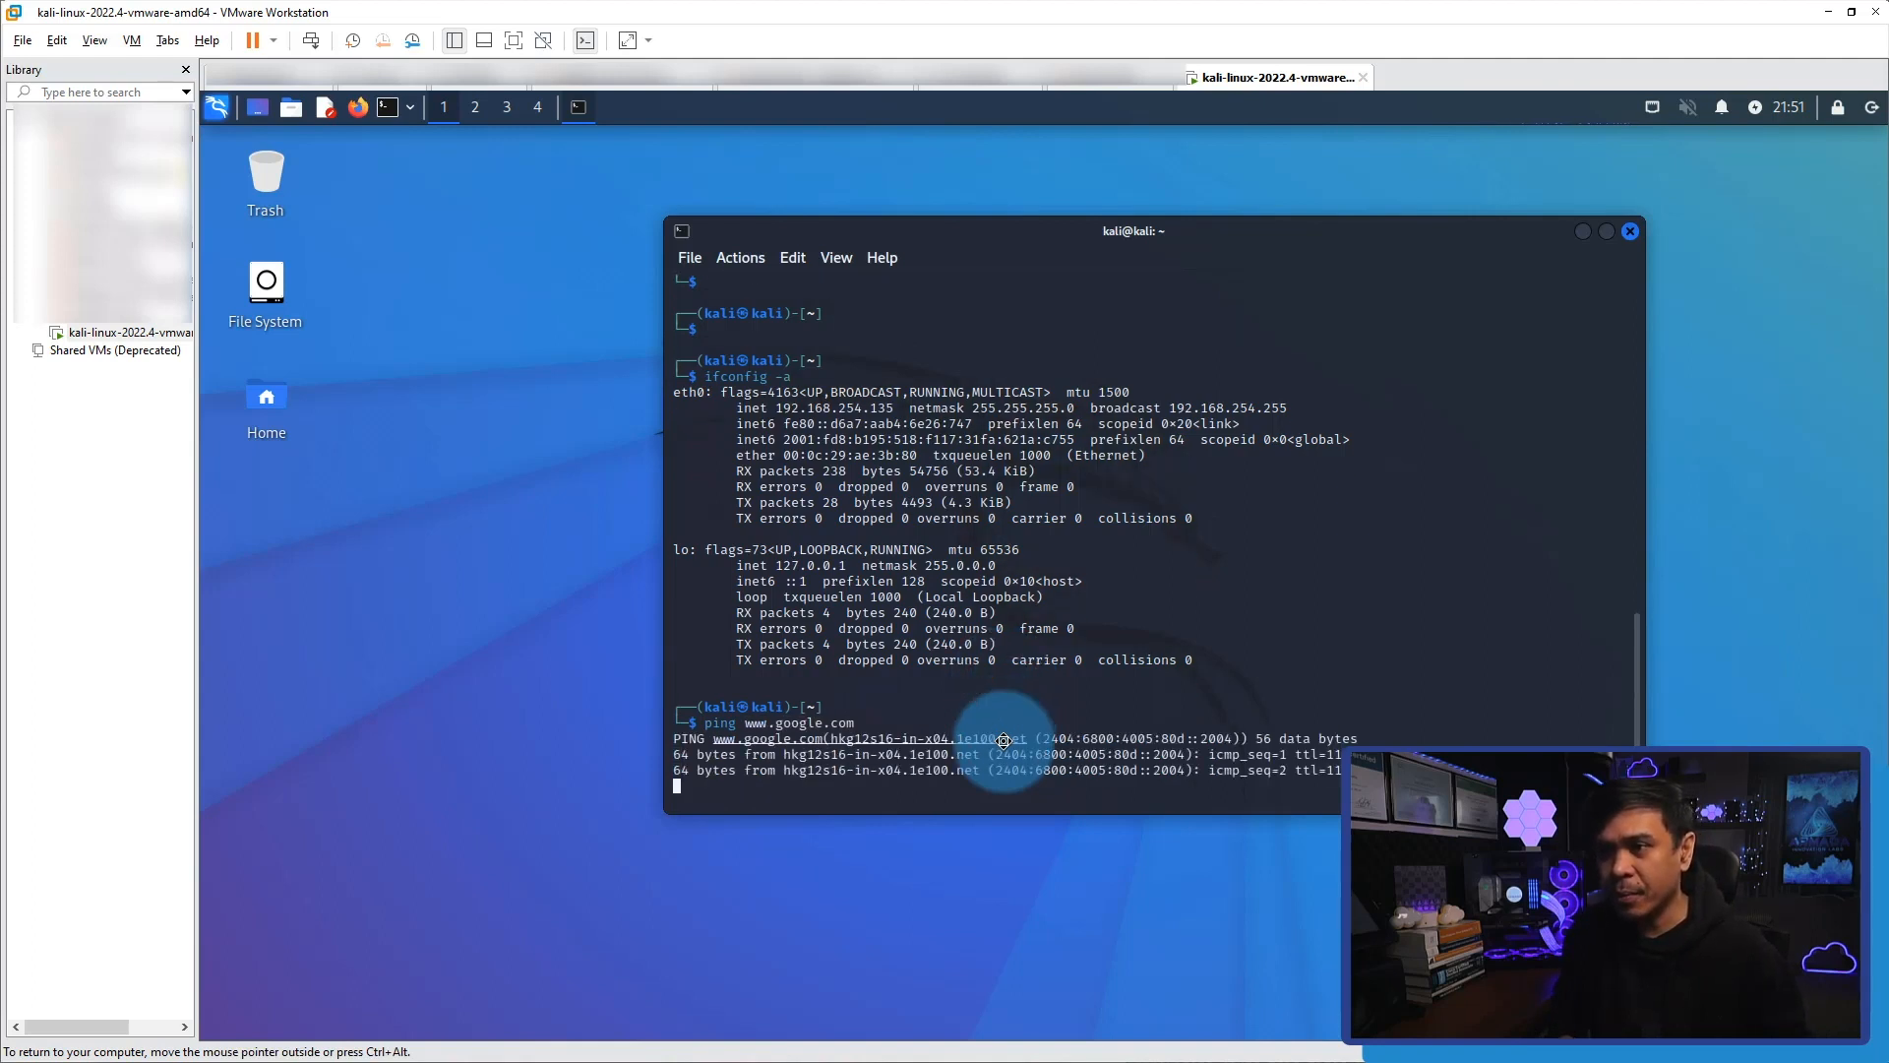
pyautogui.hotkey('ctrl', 'c')
# Ping 8.8.8.8 to test connectivity by IP address, and stop it after several replies.
pyautogui.press('Up')
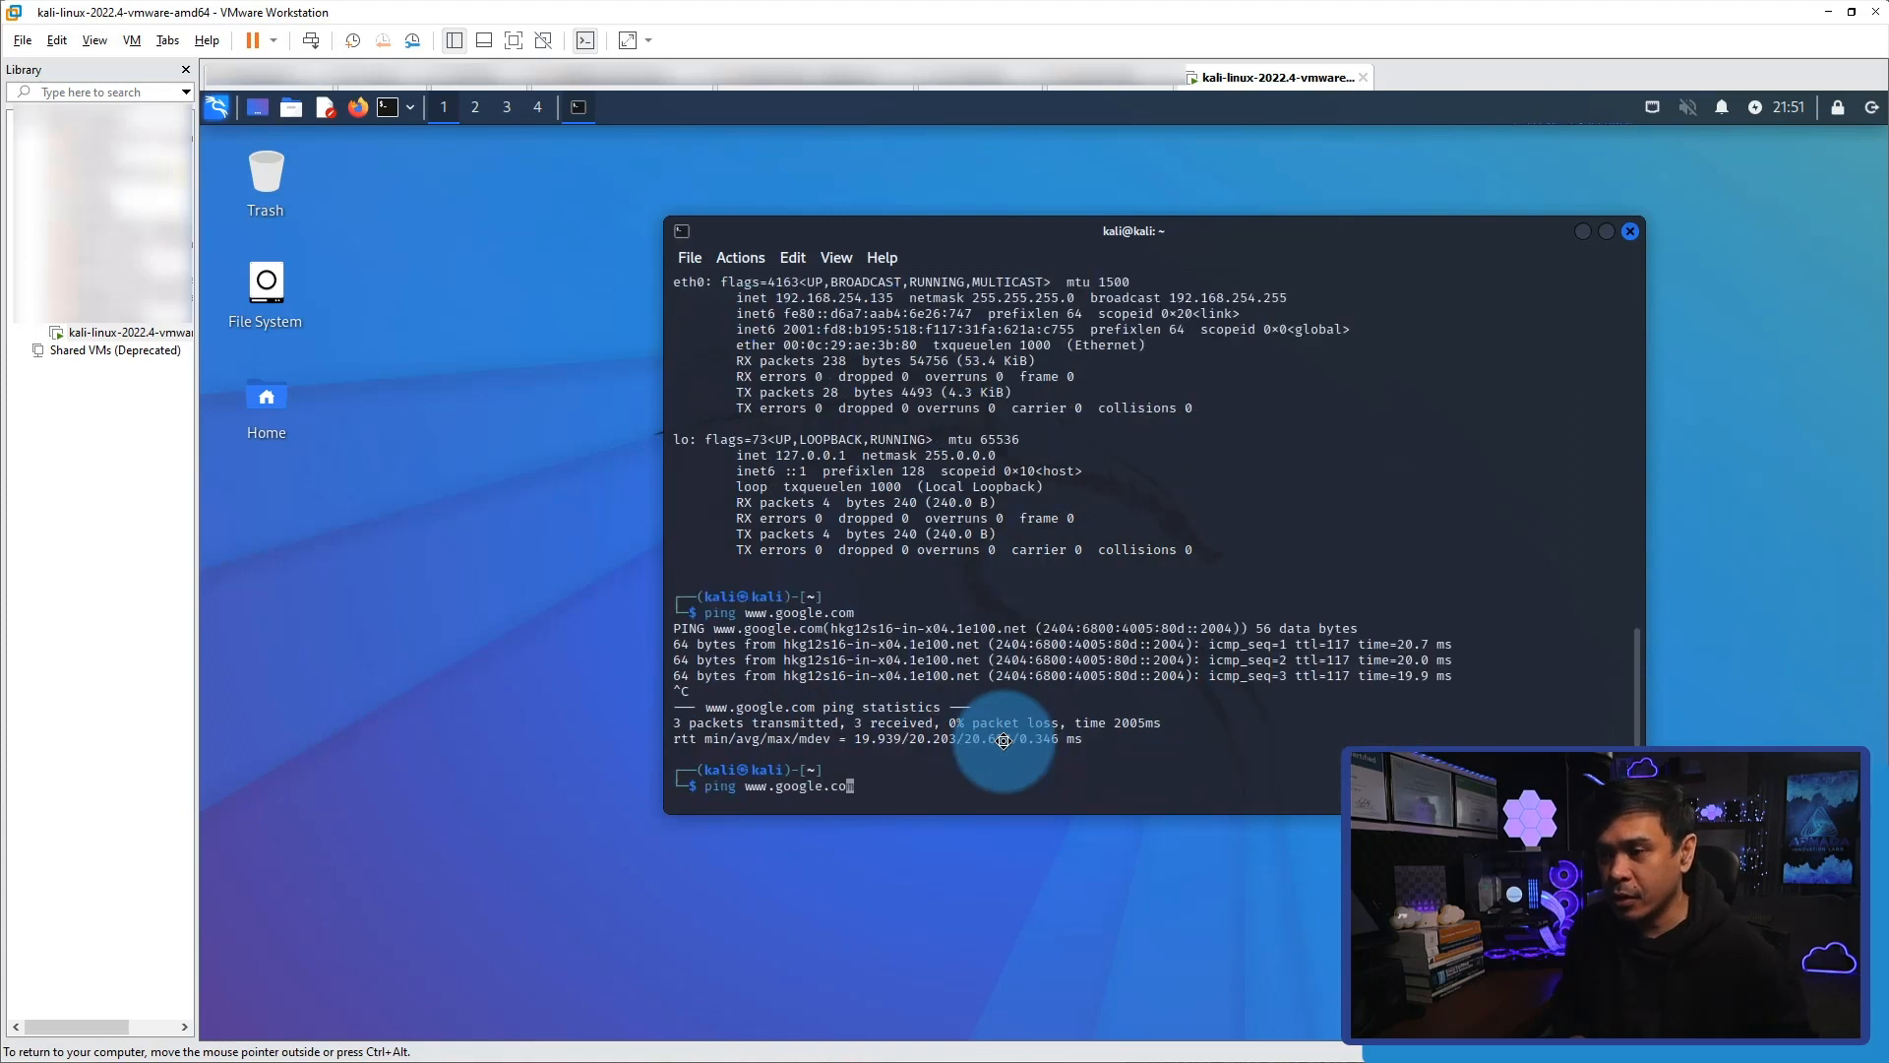
pyautogui.press('BackSpace')
pyautogui.press('BackSpace')
pyautogui.press('BackSpace')
pyautogui.press('BackSpace')
pyautogui.press('BackSpace')
pyautogui.press('BackSpace')
pyautogui.press('BackSpace')
pyautogui.press('BackSpace')
pyautogui.press('BackSpace')
pyautogui.press('BackSpace')
pyautogui.press('BackSpace')
pyautogui.press('BackSpace')
pyautogui.press('BackSpace')
pyautogui.press('BackSpace')
pyautogui.write('8.8.8.8')
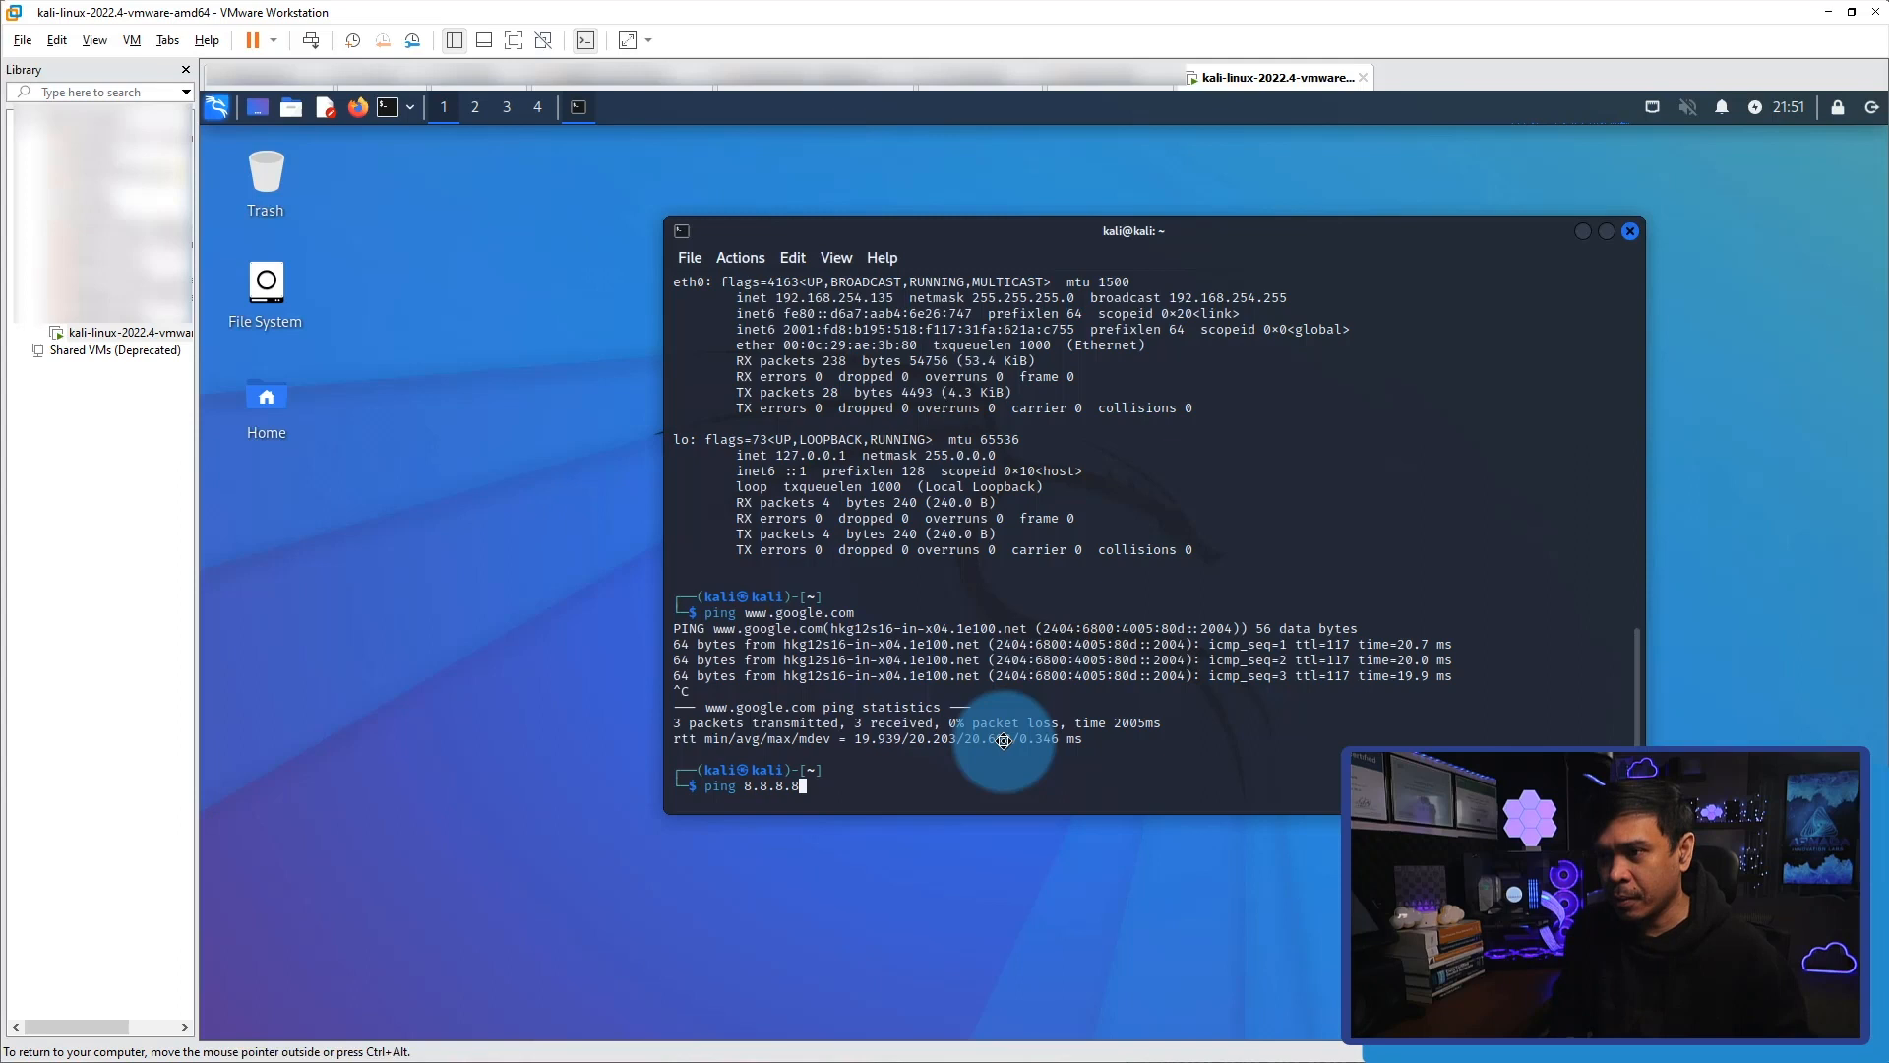
pyautogui.press('Return')
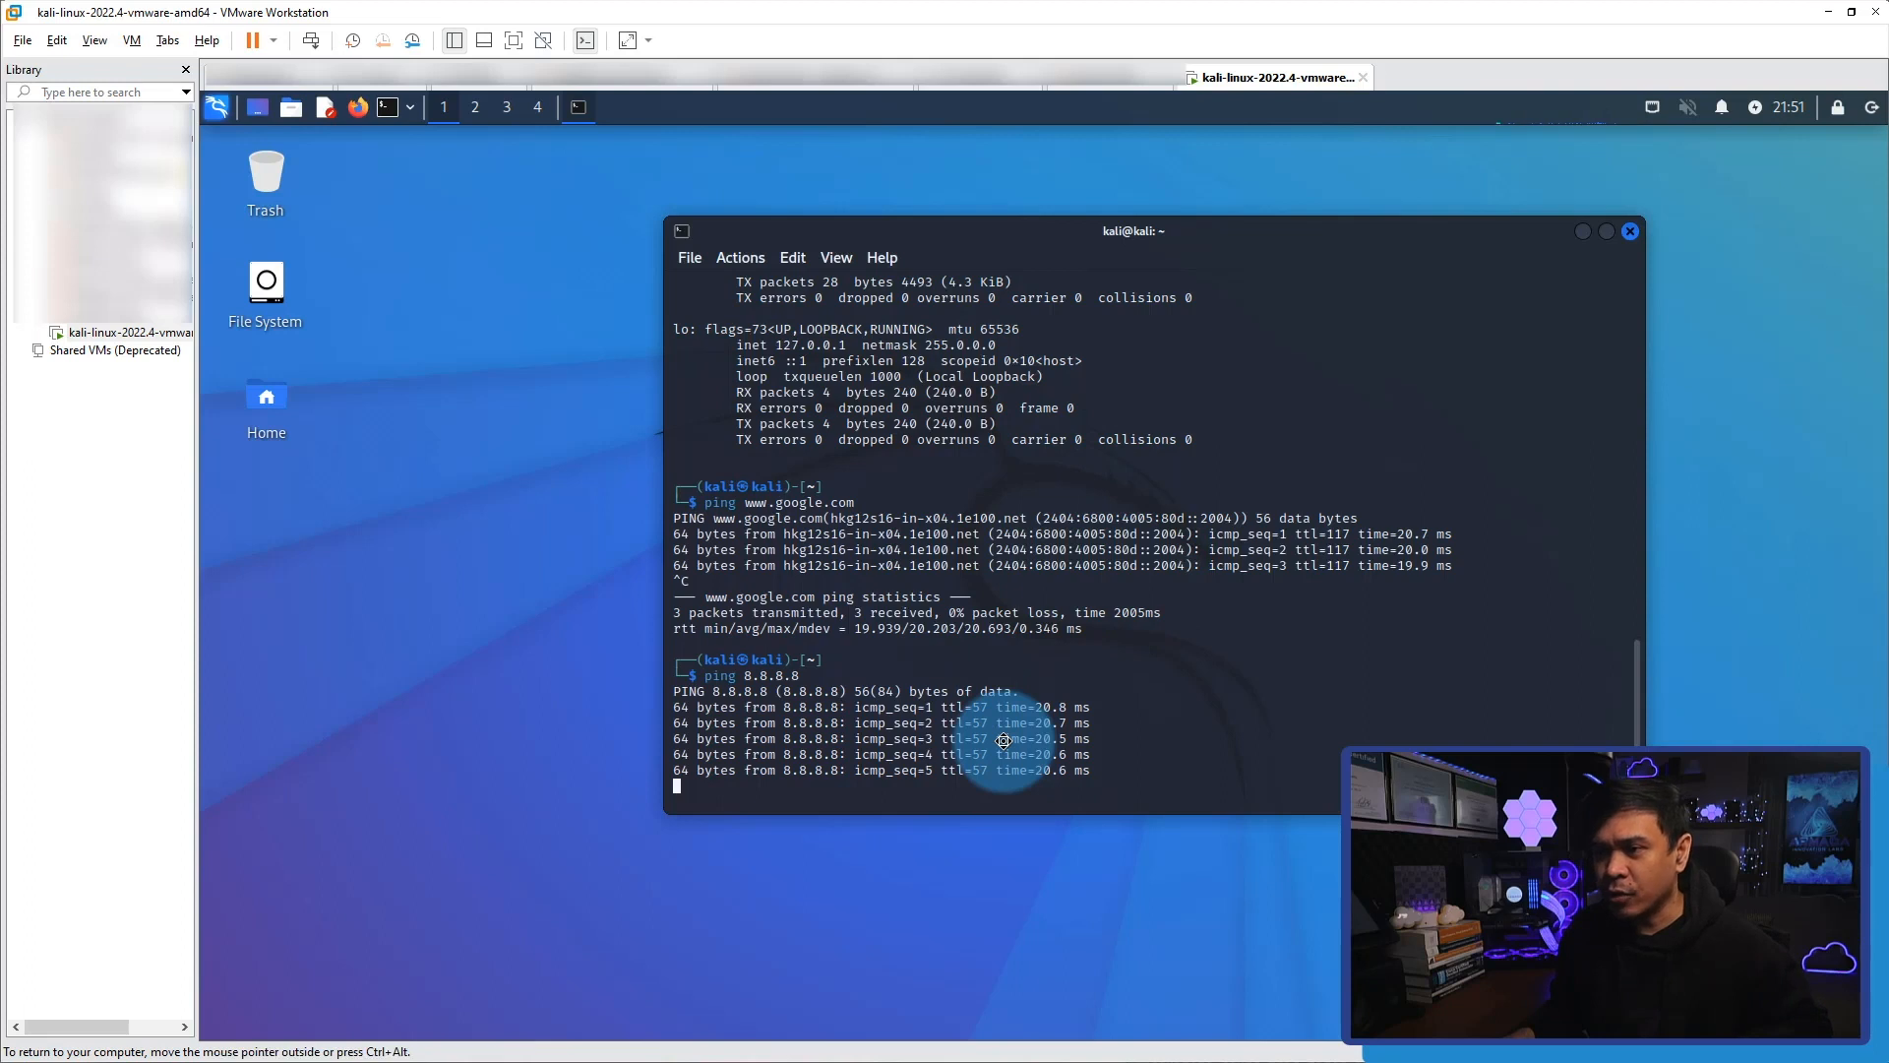
pyautogui.hotkey('ctrl', 'c')
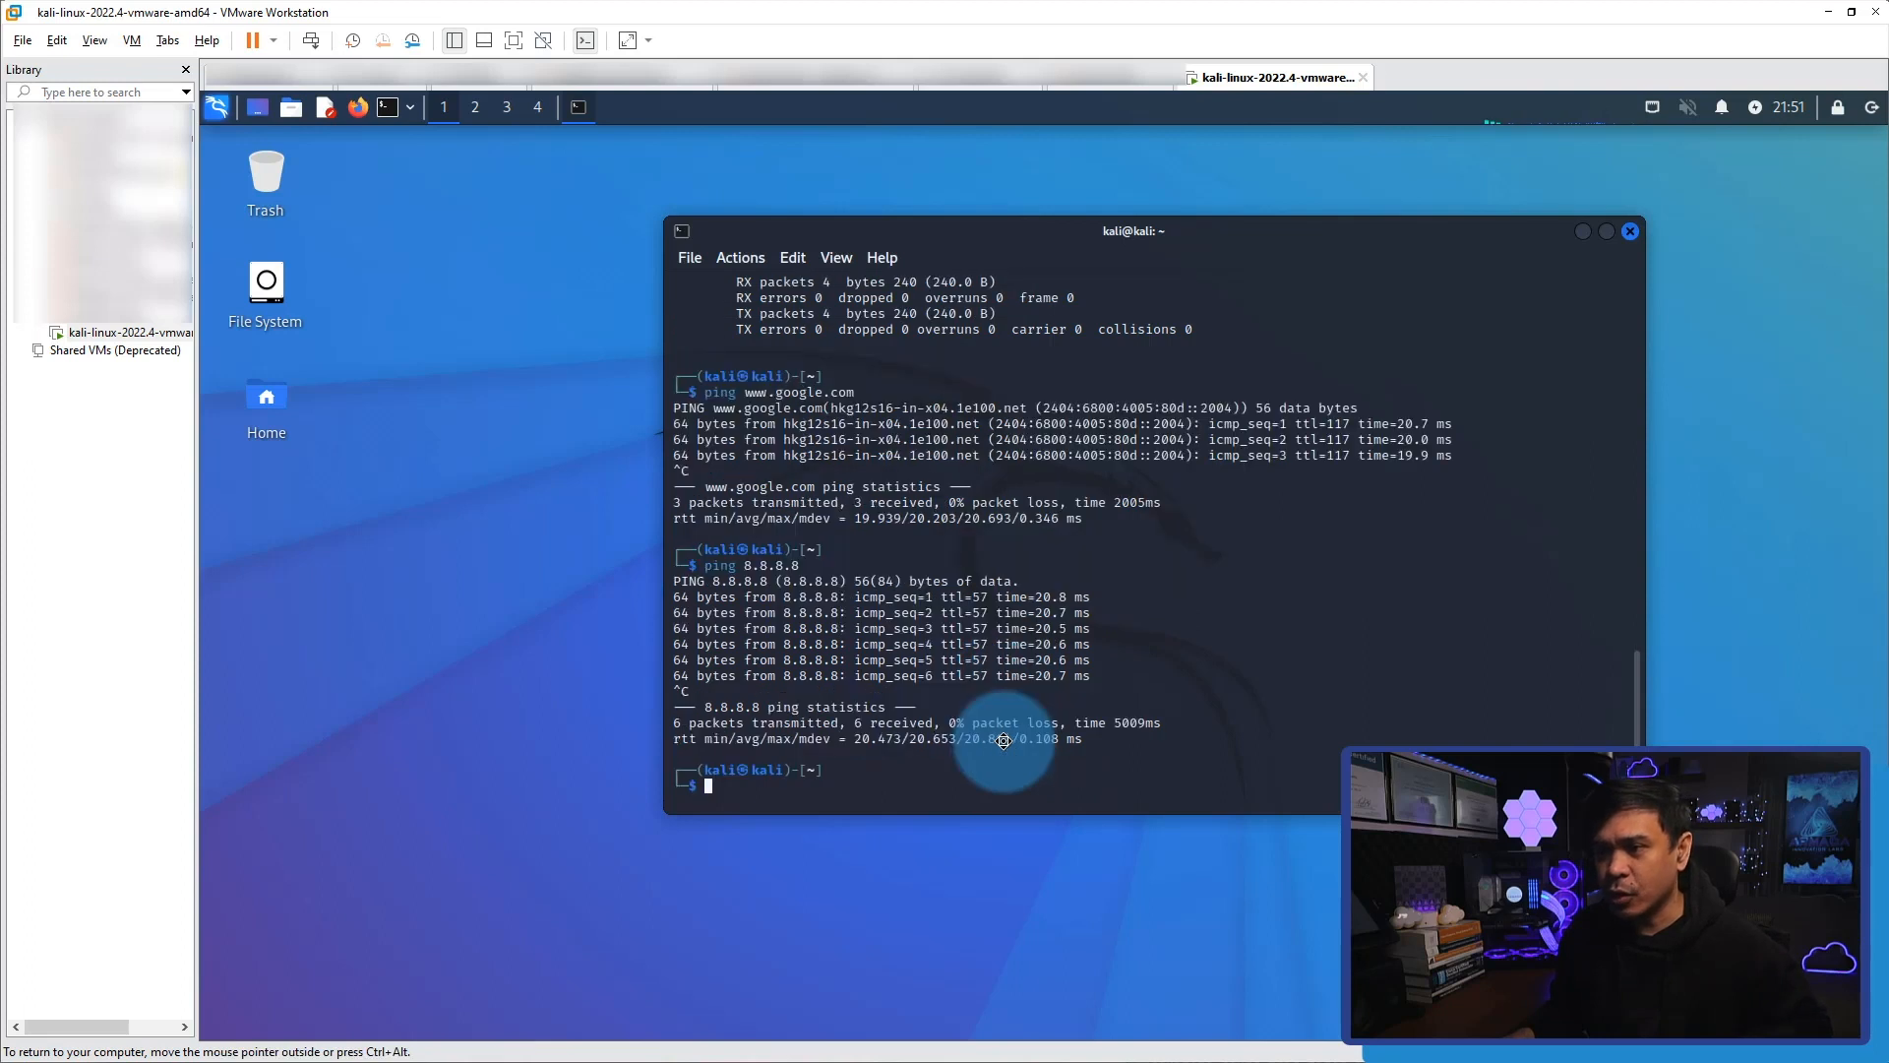
# Reactivate the Ethernet connection Wired connection 1 in Kali.
pyautogui.click(1646, 107)
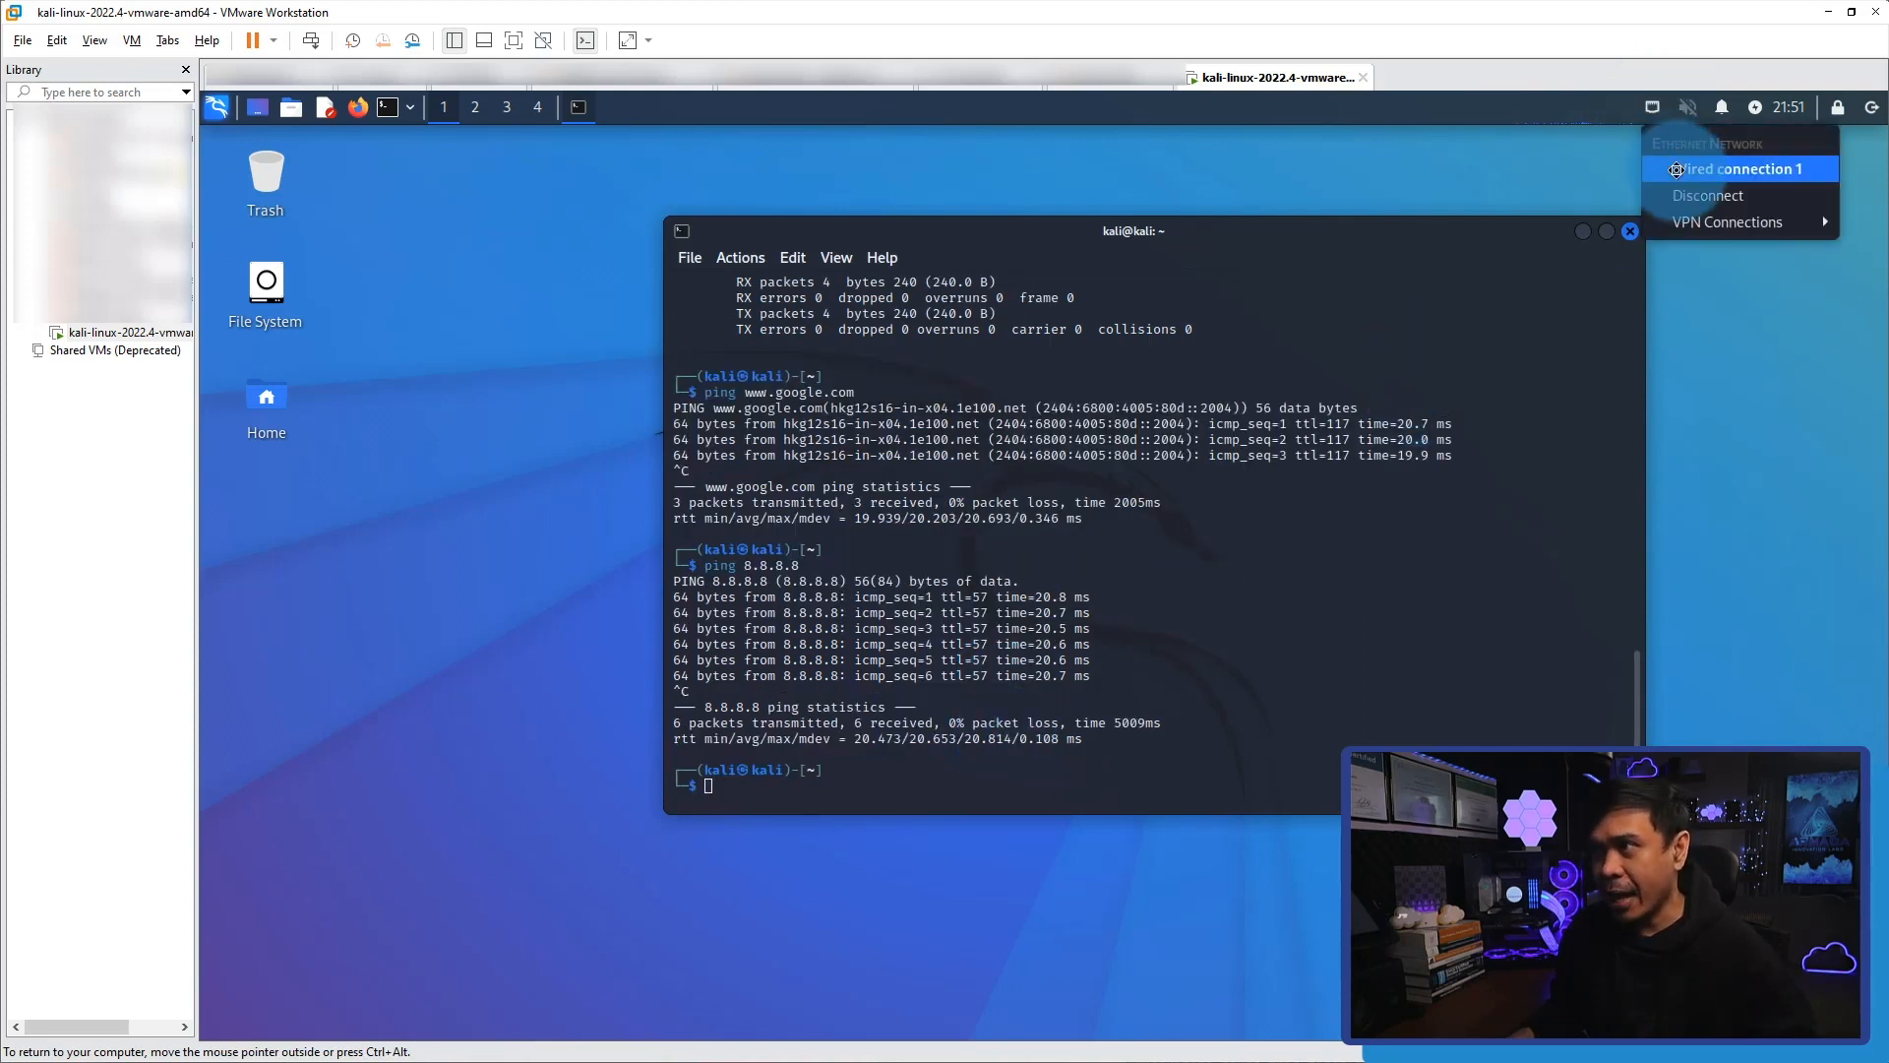
pyautogui.click(1679, 169)
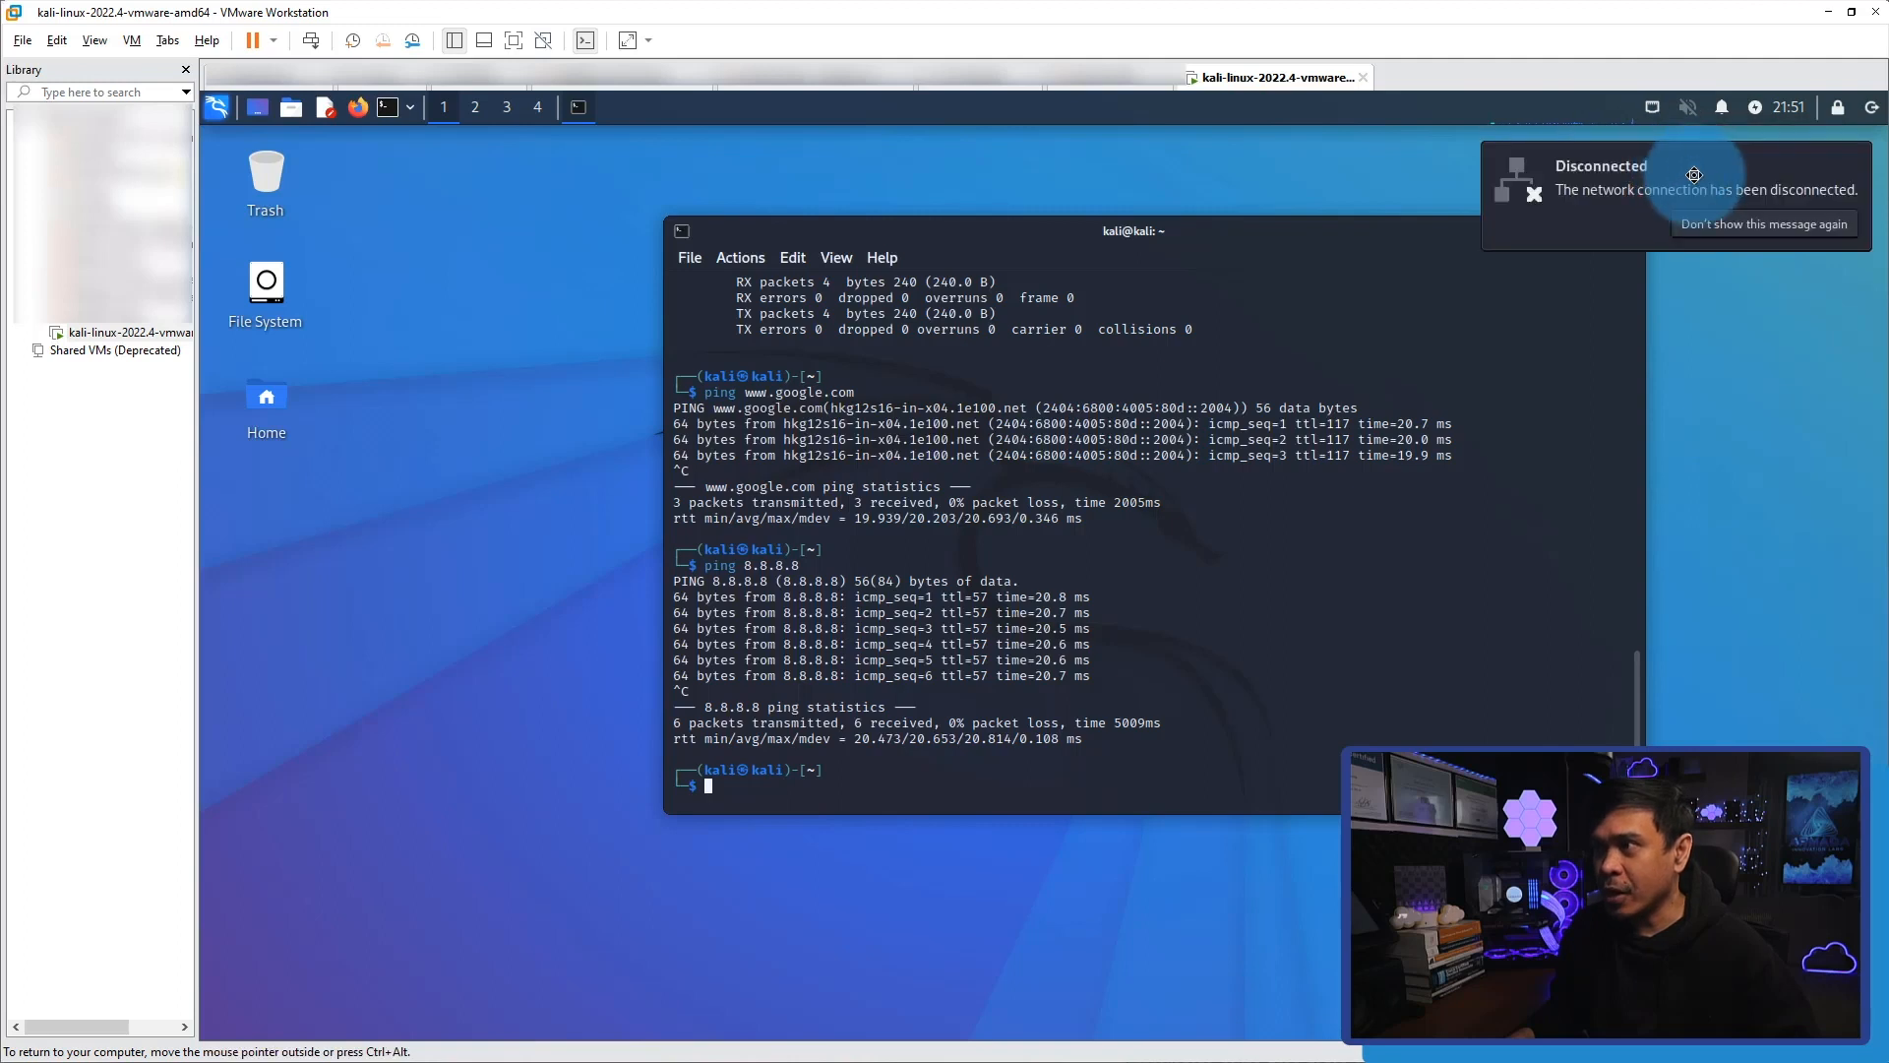
# Make sure Wired connection 1 is selected as the active Ethernet connection, and open its settings for editing.
pyautogui.click(1656, 107)
pyautogui.click(1705, 171)
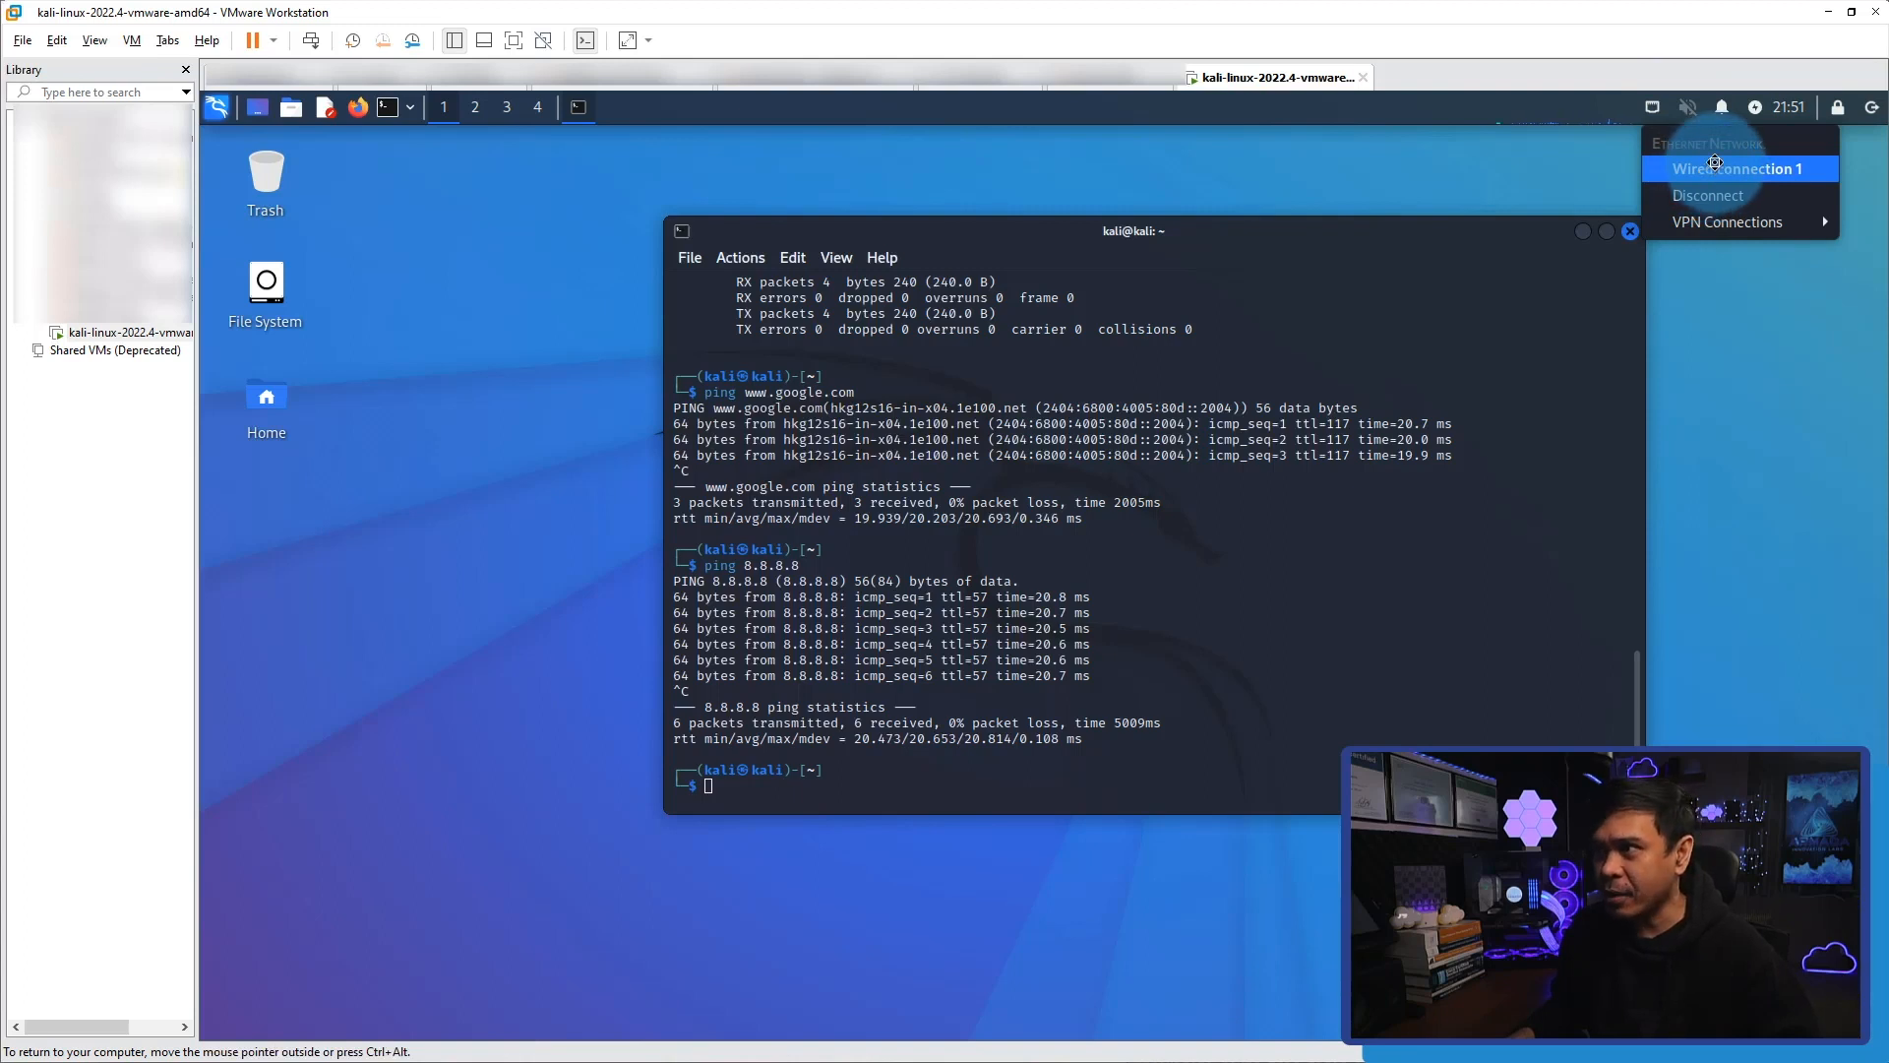
pyautogui.rightClick(1657, 107)
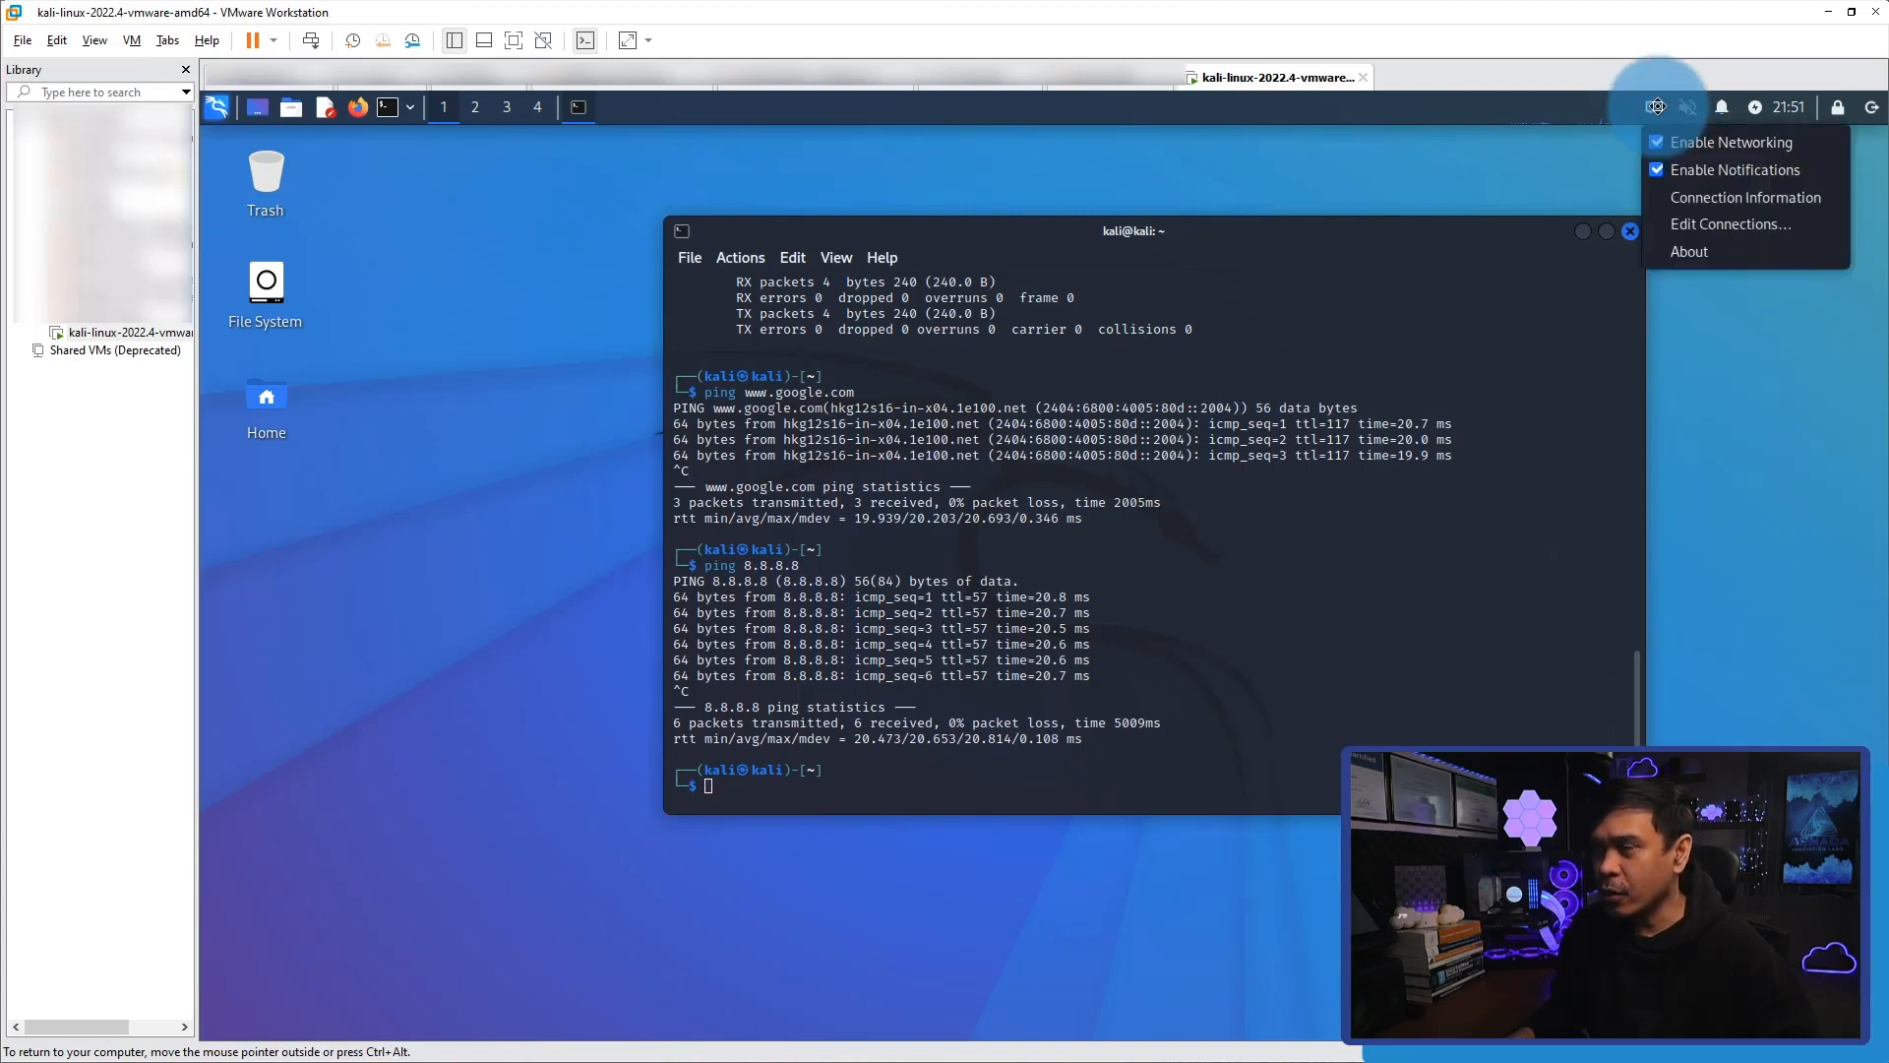
pyautogui.click(1657, 107)
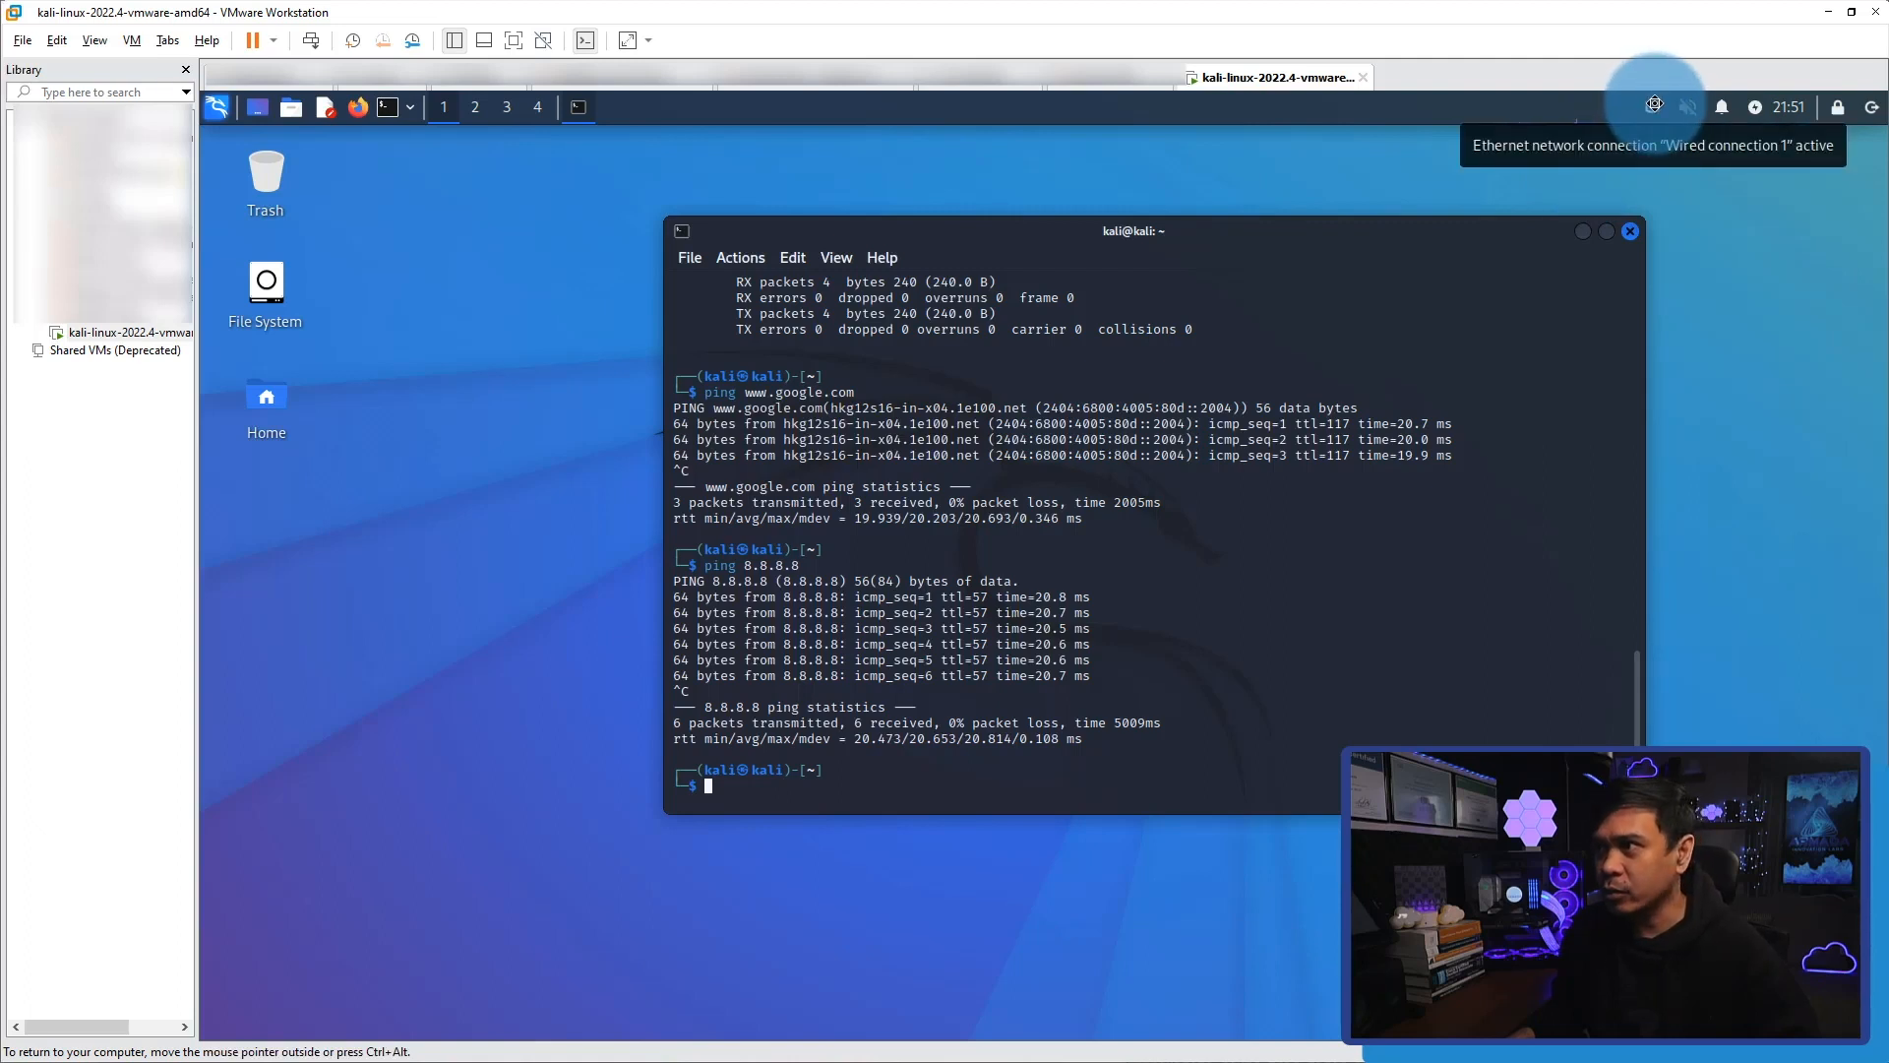
pyautogui.rightClick(1654, 104)
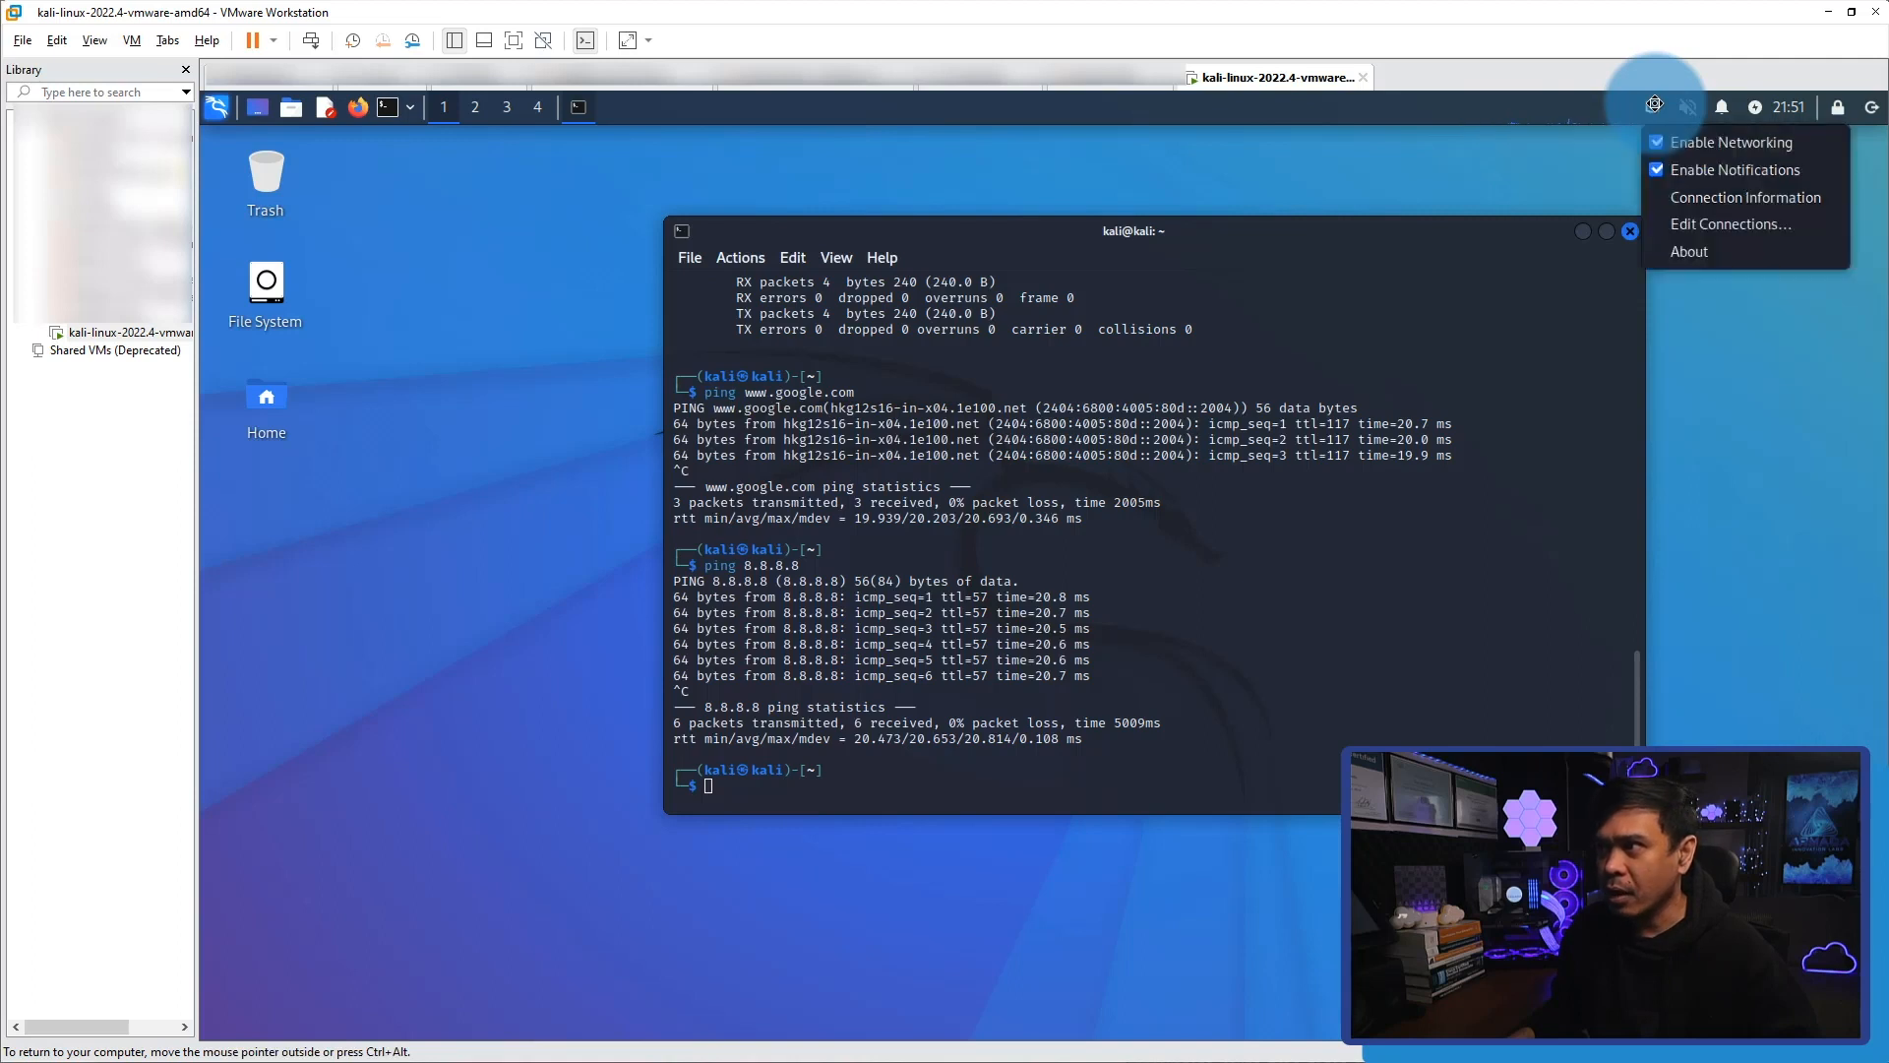
pyautogui.click(1736, 224)
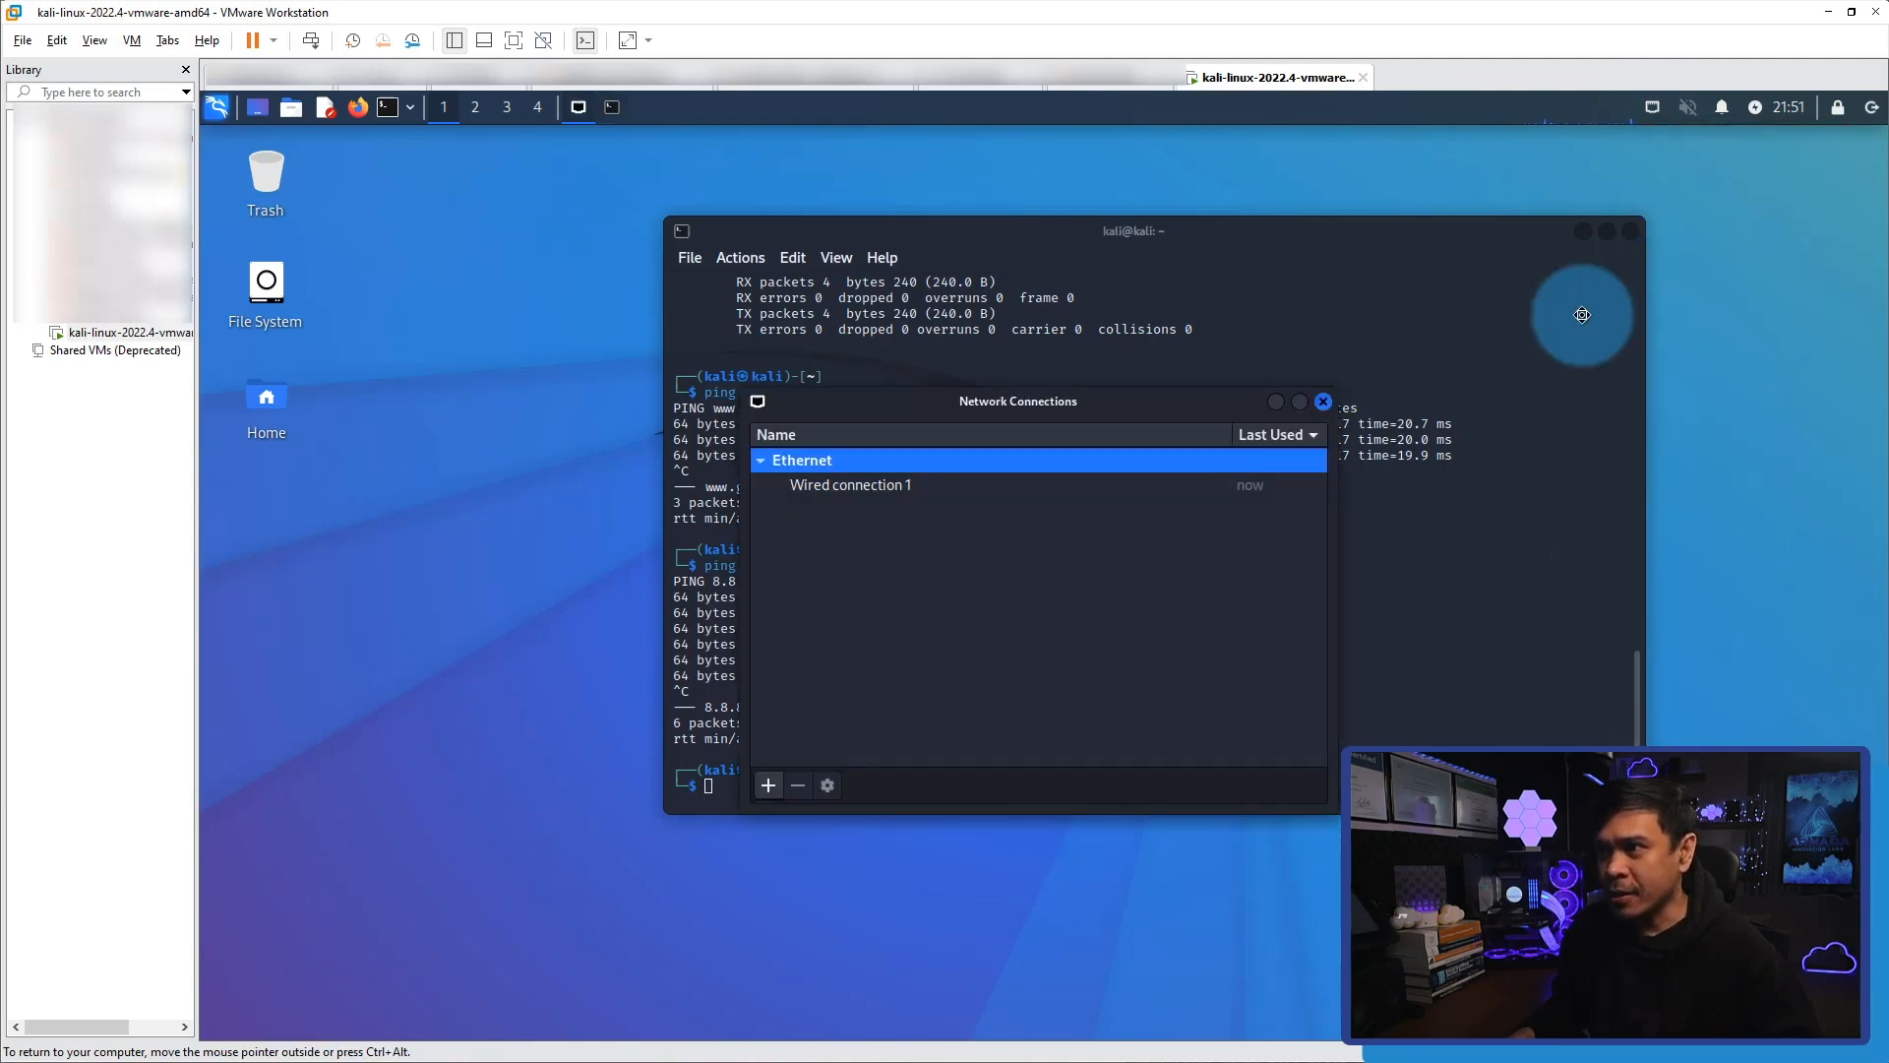
pyautogui.click(841, 486)
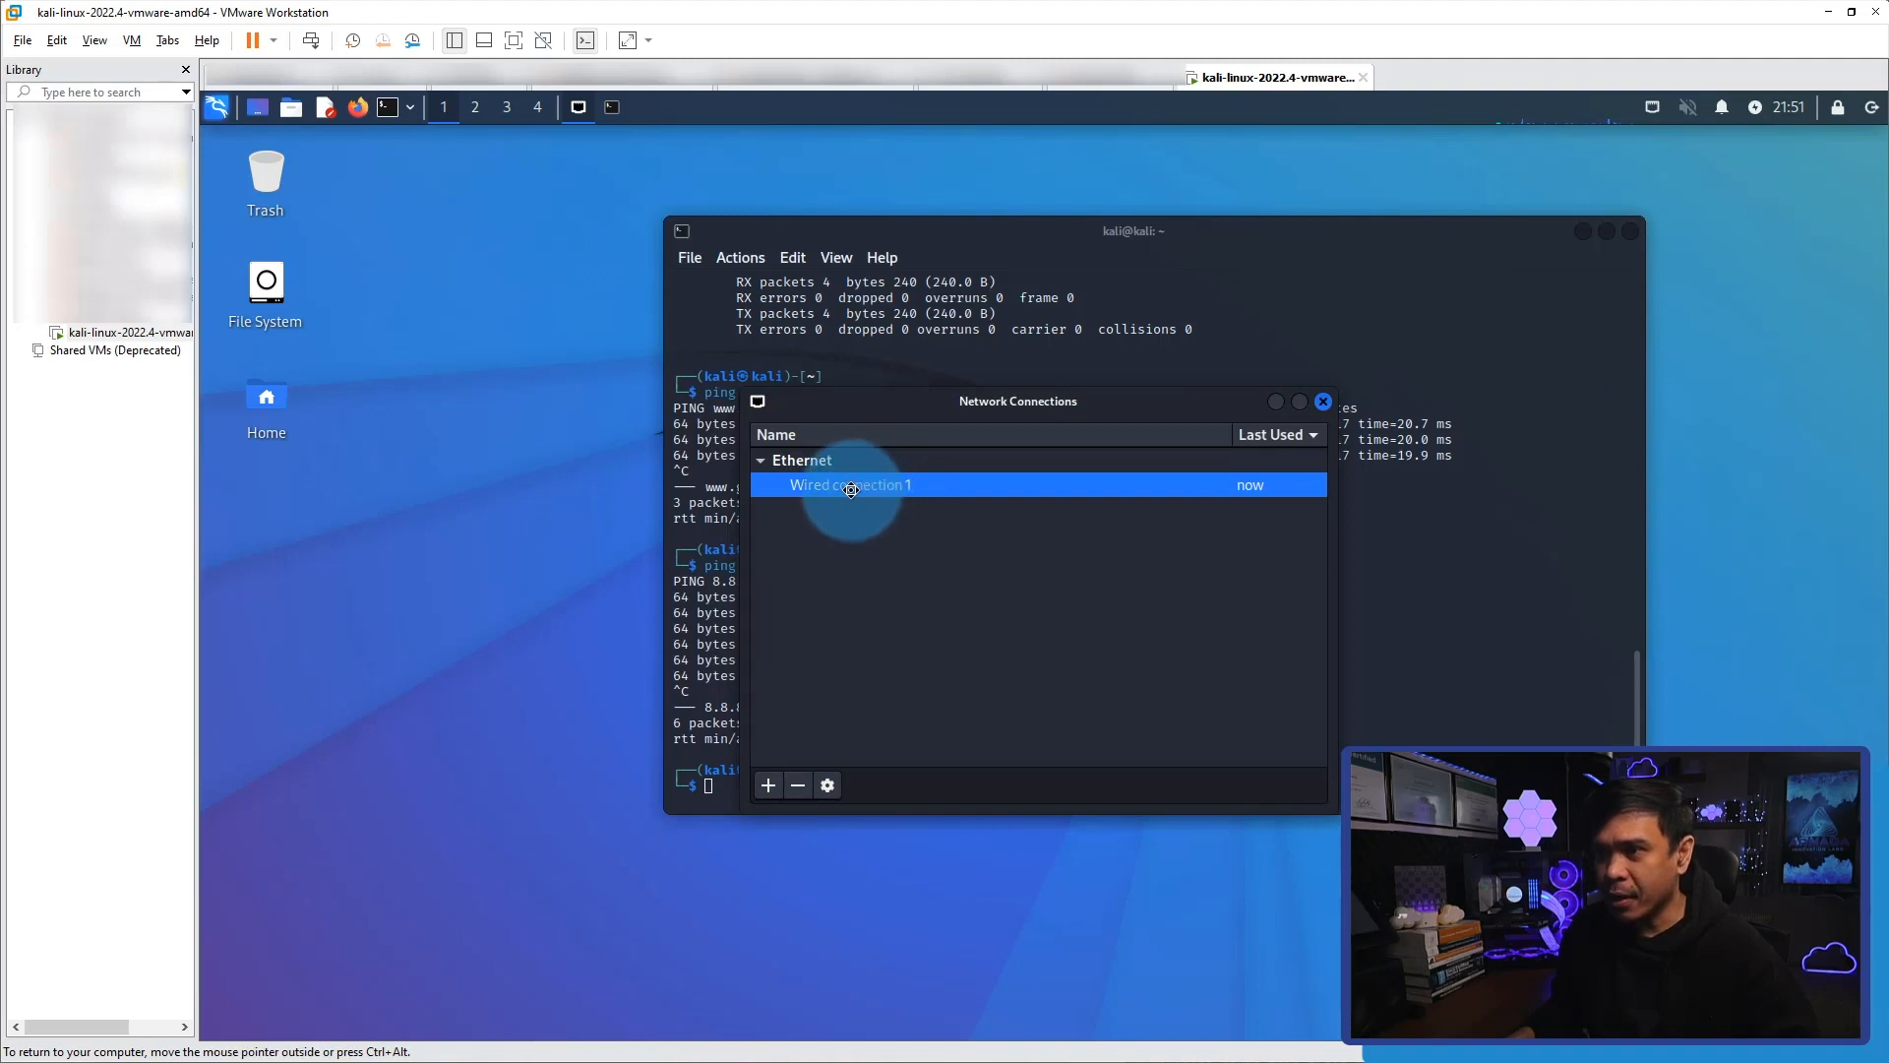
pyautogui.doubleClick(851, 489)
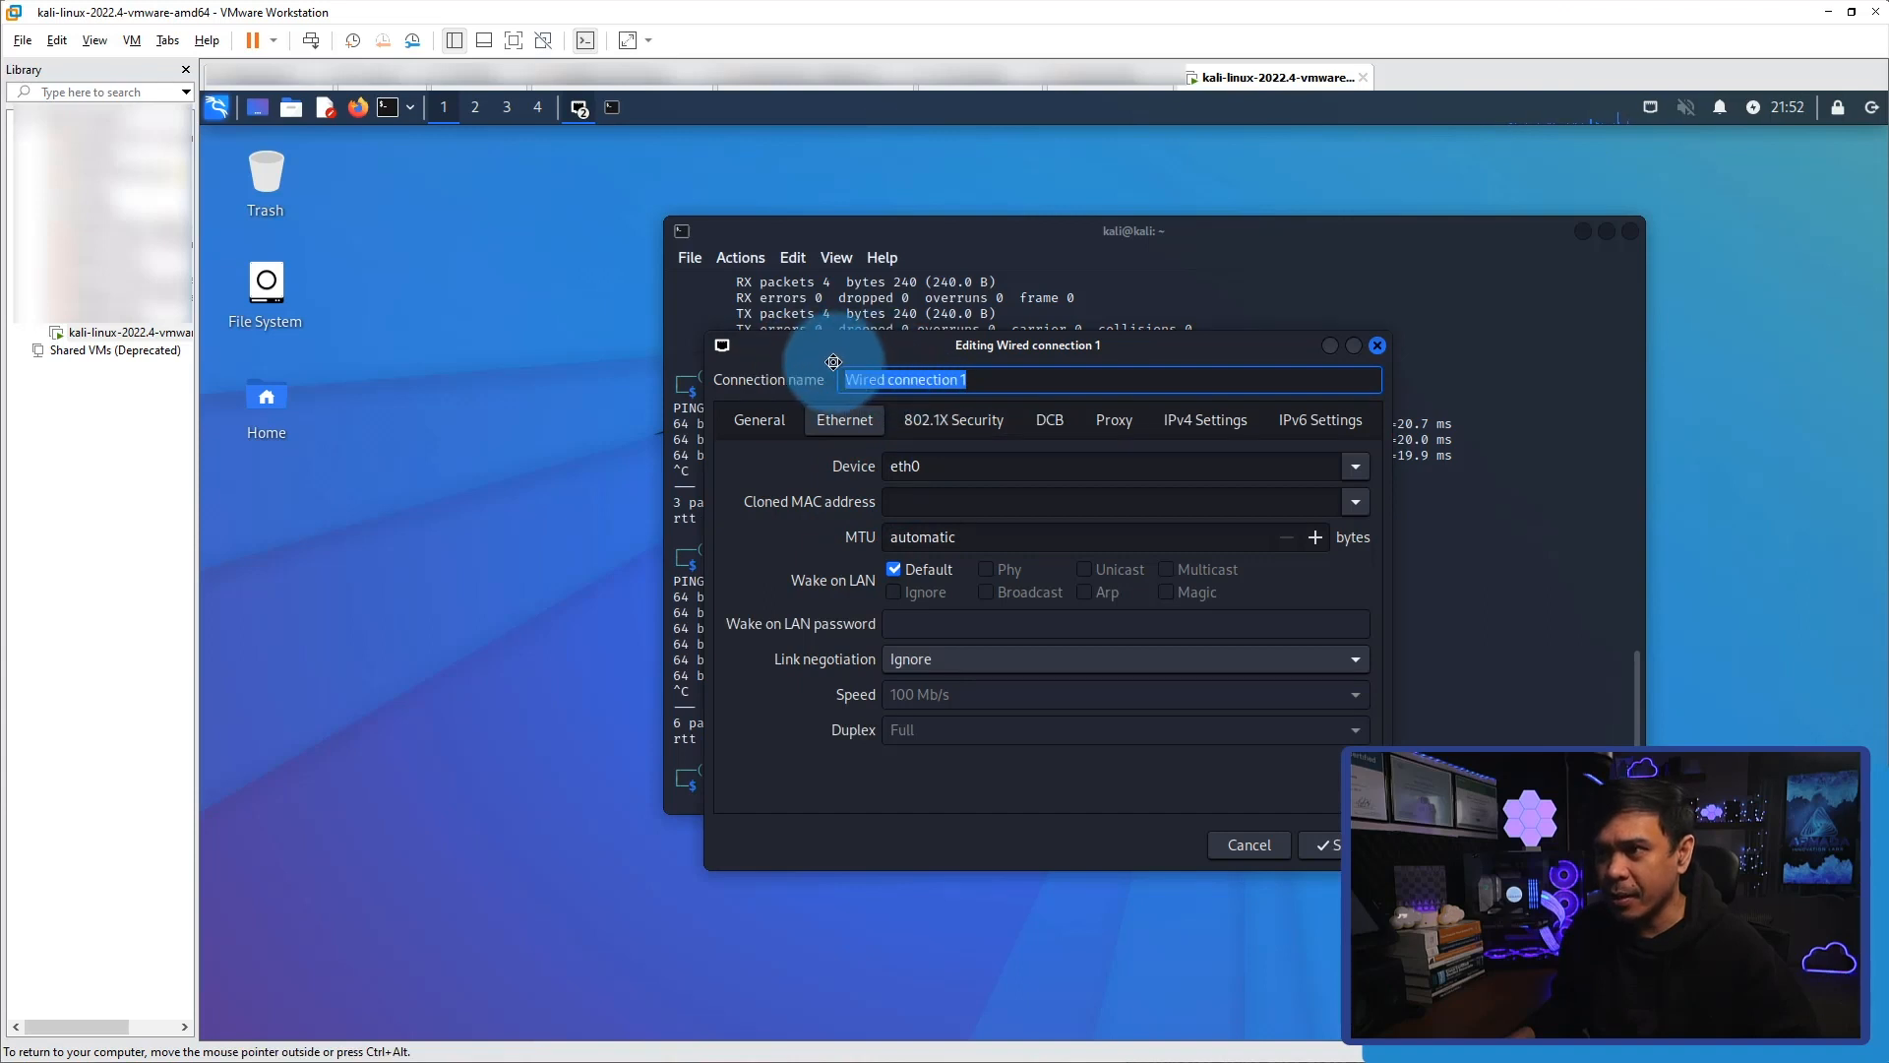
# Set the IPv4 method of Wired connection 1 to Manual.
pyautogui.click(1018, 384)
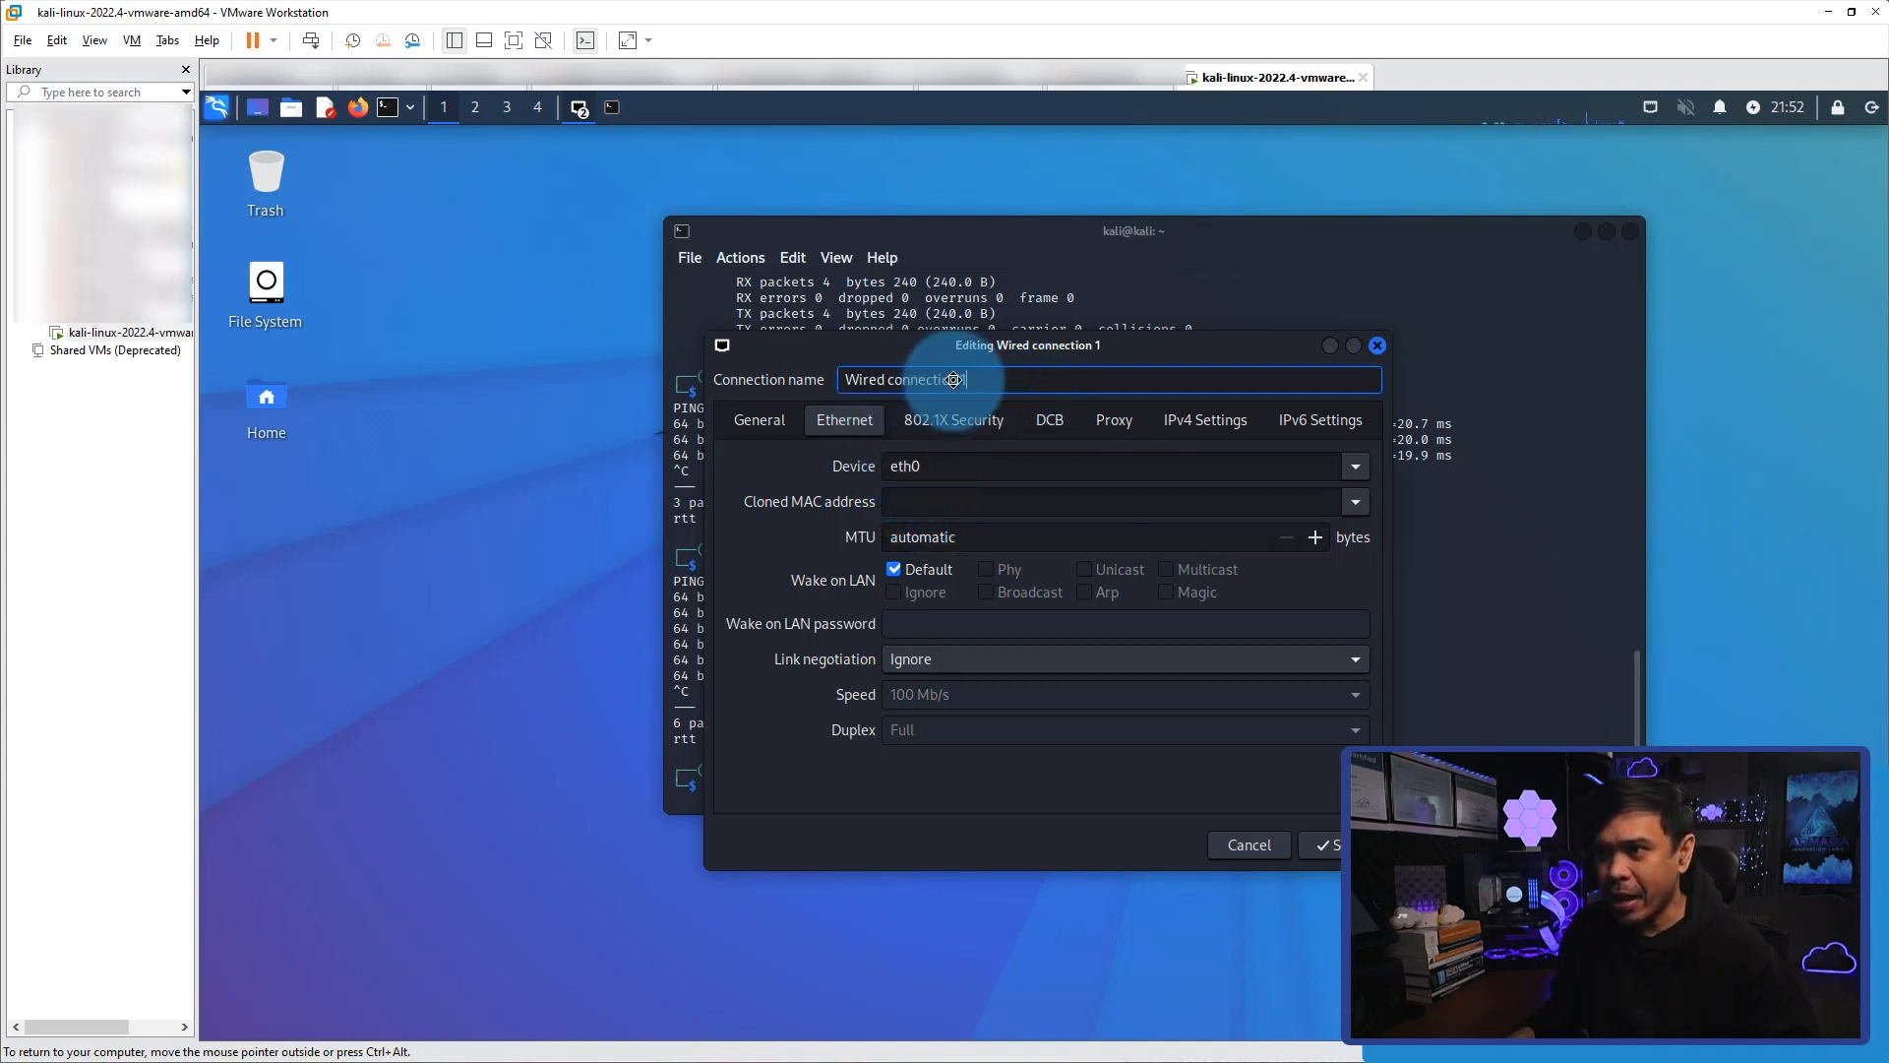
pyautogui.moveTo(770, 353); pyautogui.dragTo(1136, 416)
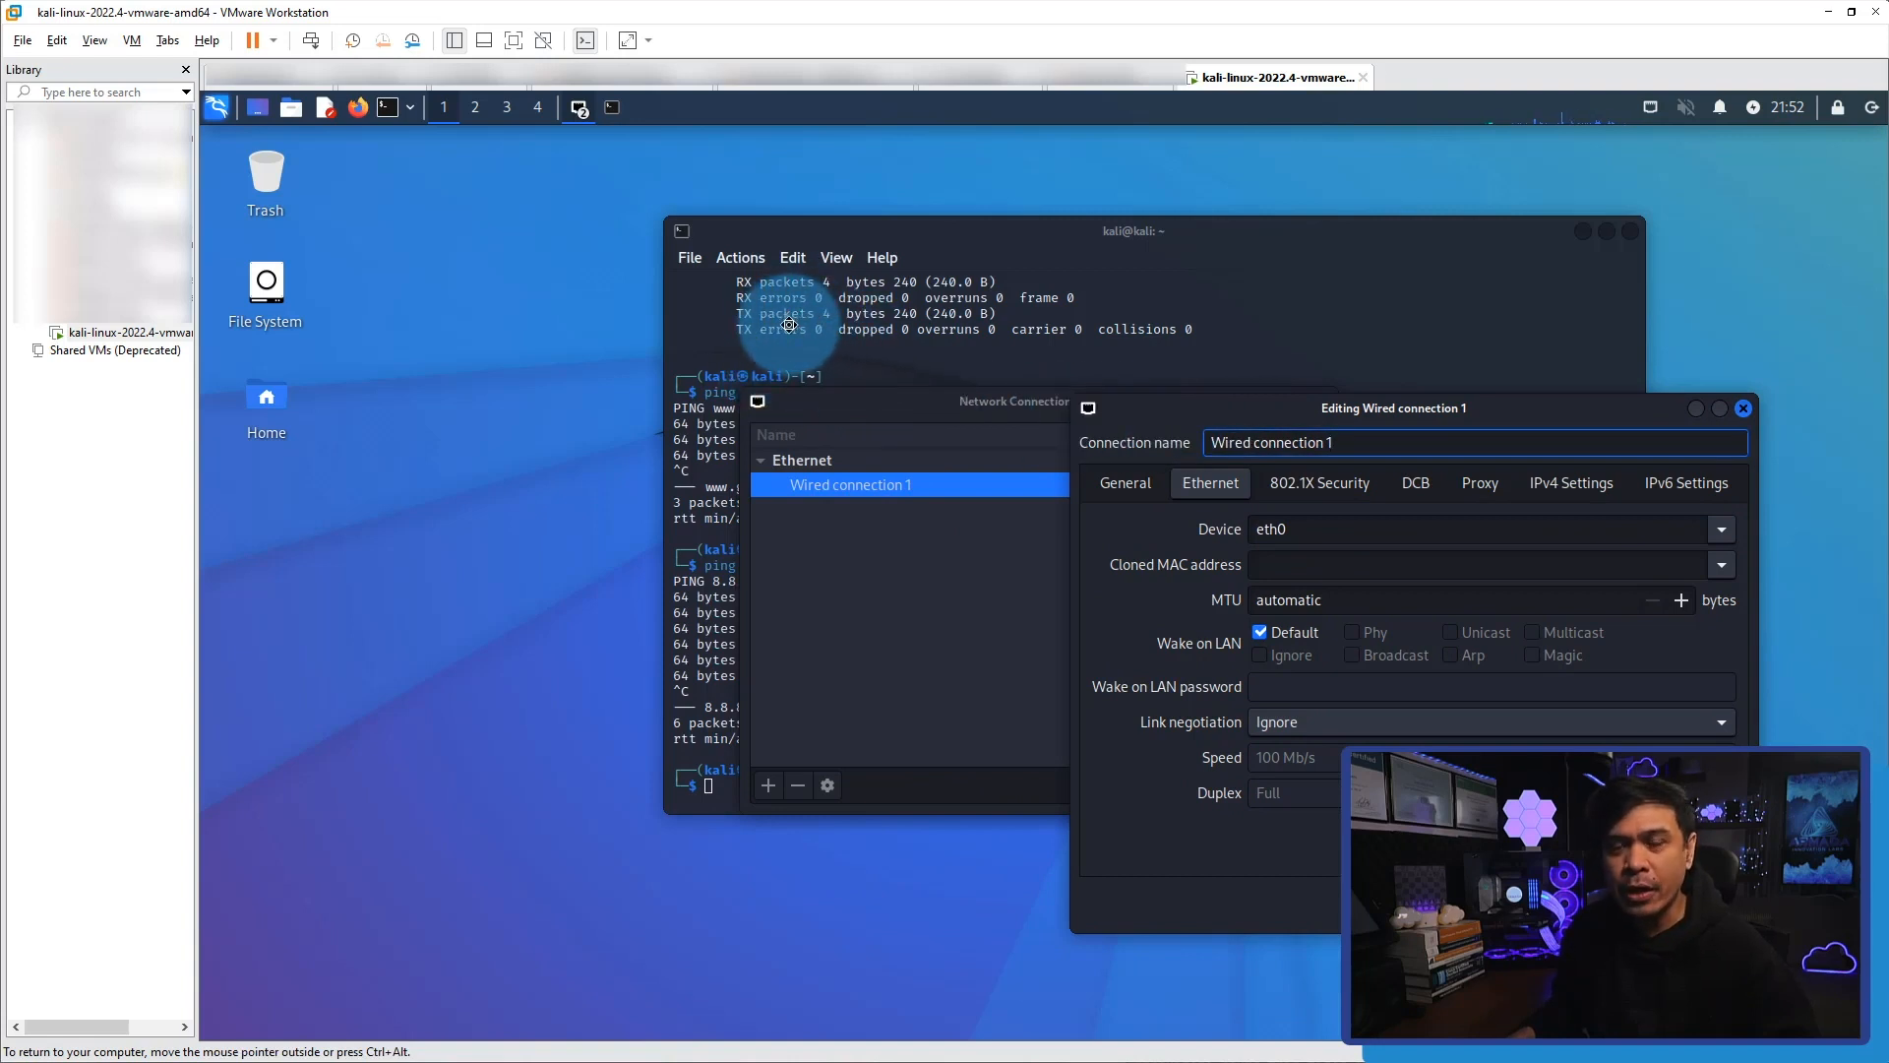
pyautogui.moveTo(1216, 407); pyautogui.dragTo(930, 341)
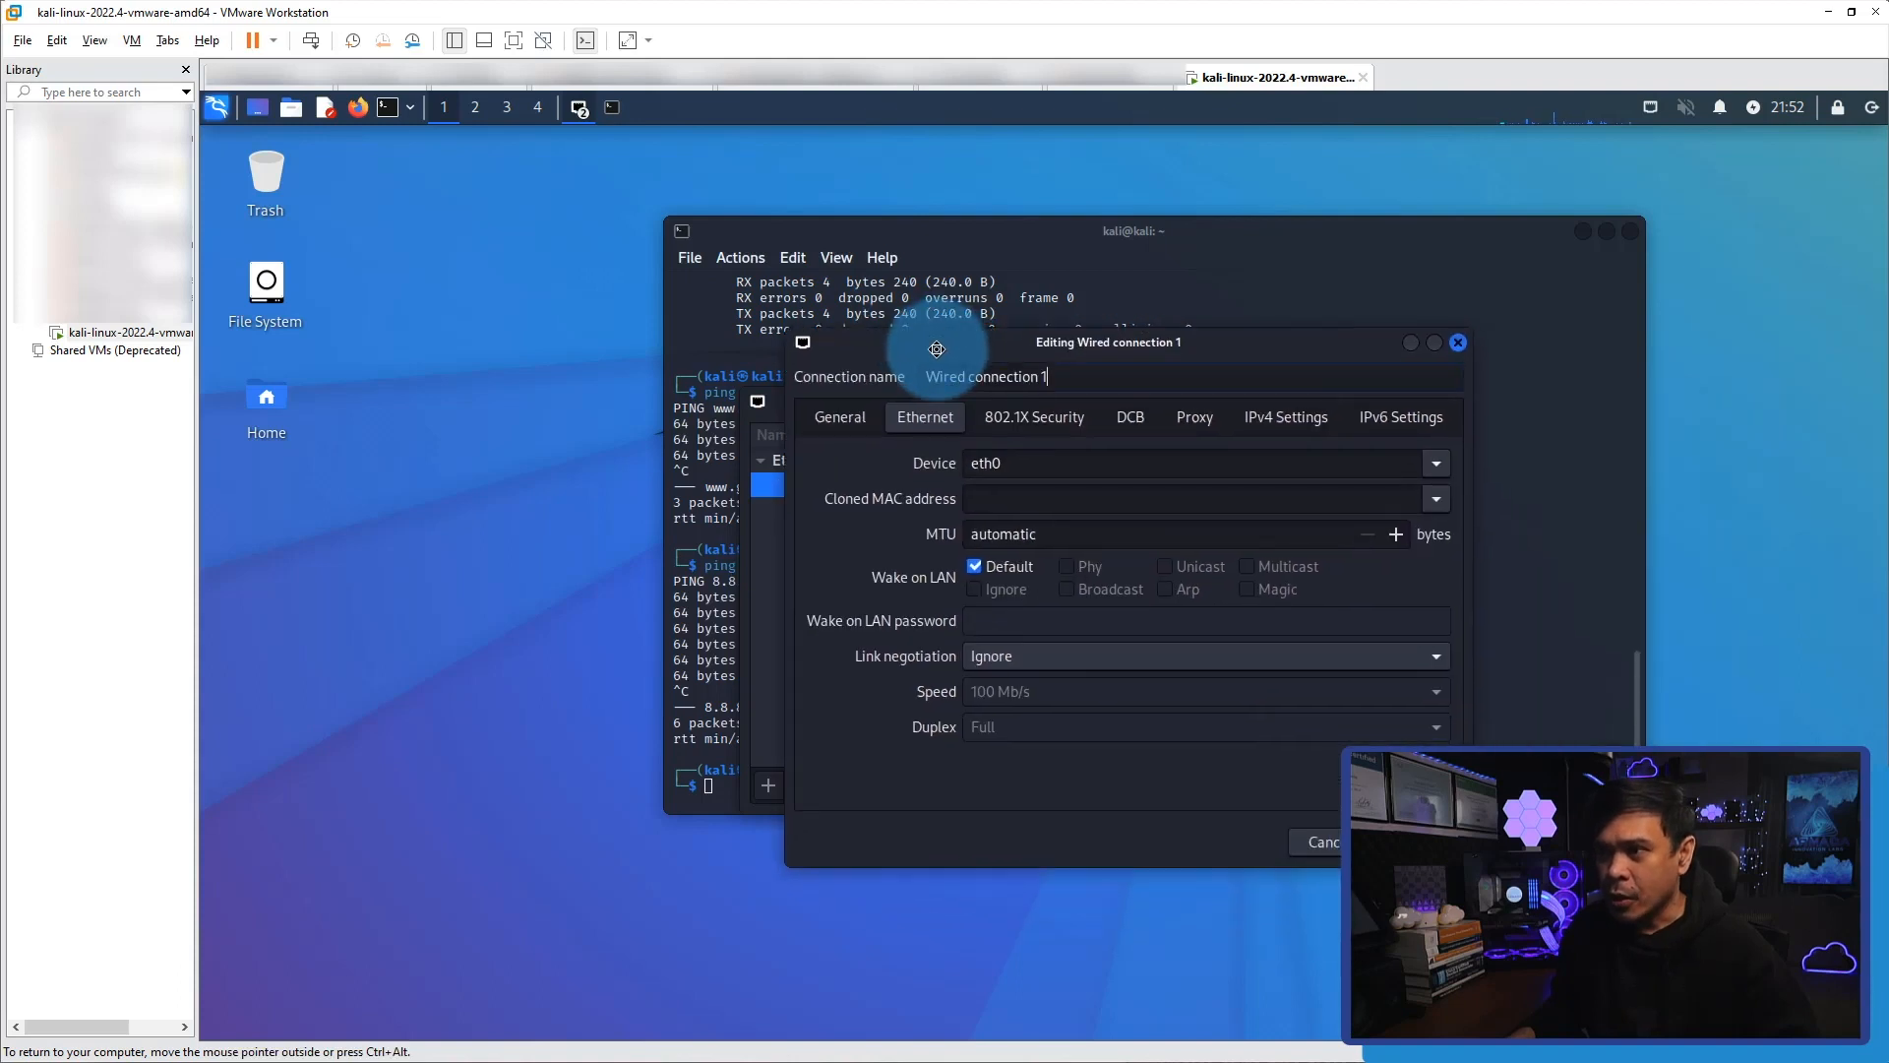
pyautogui.click(1276, 425)
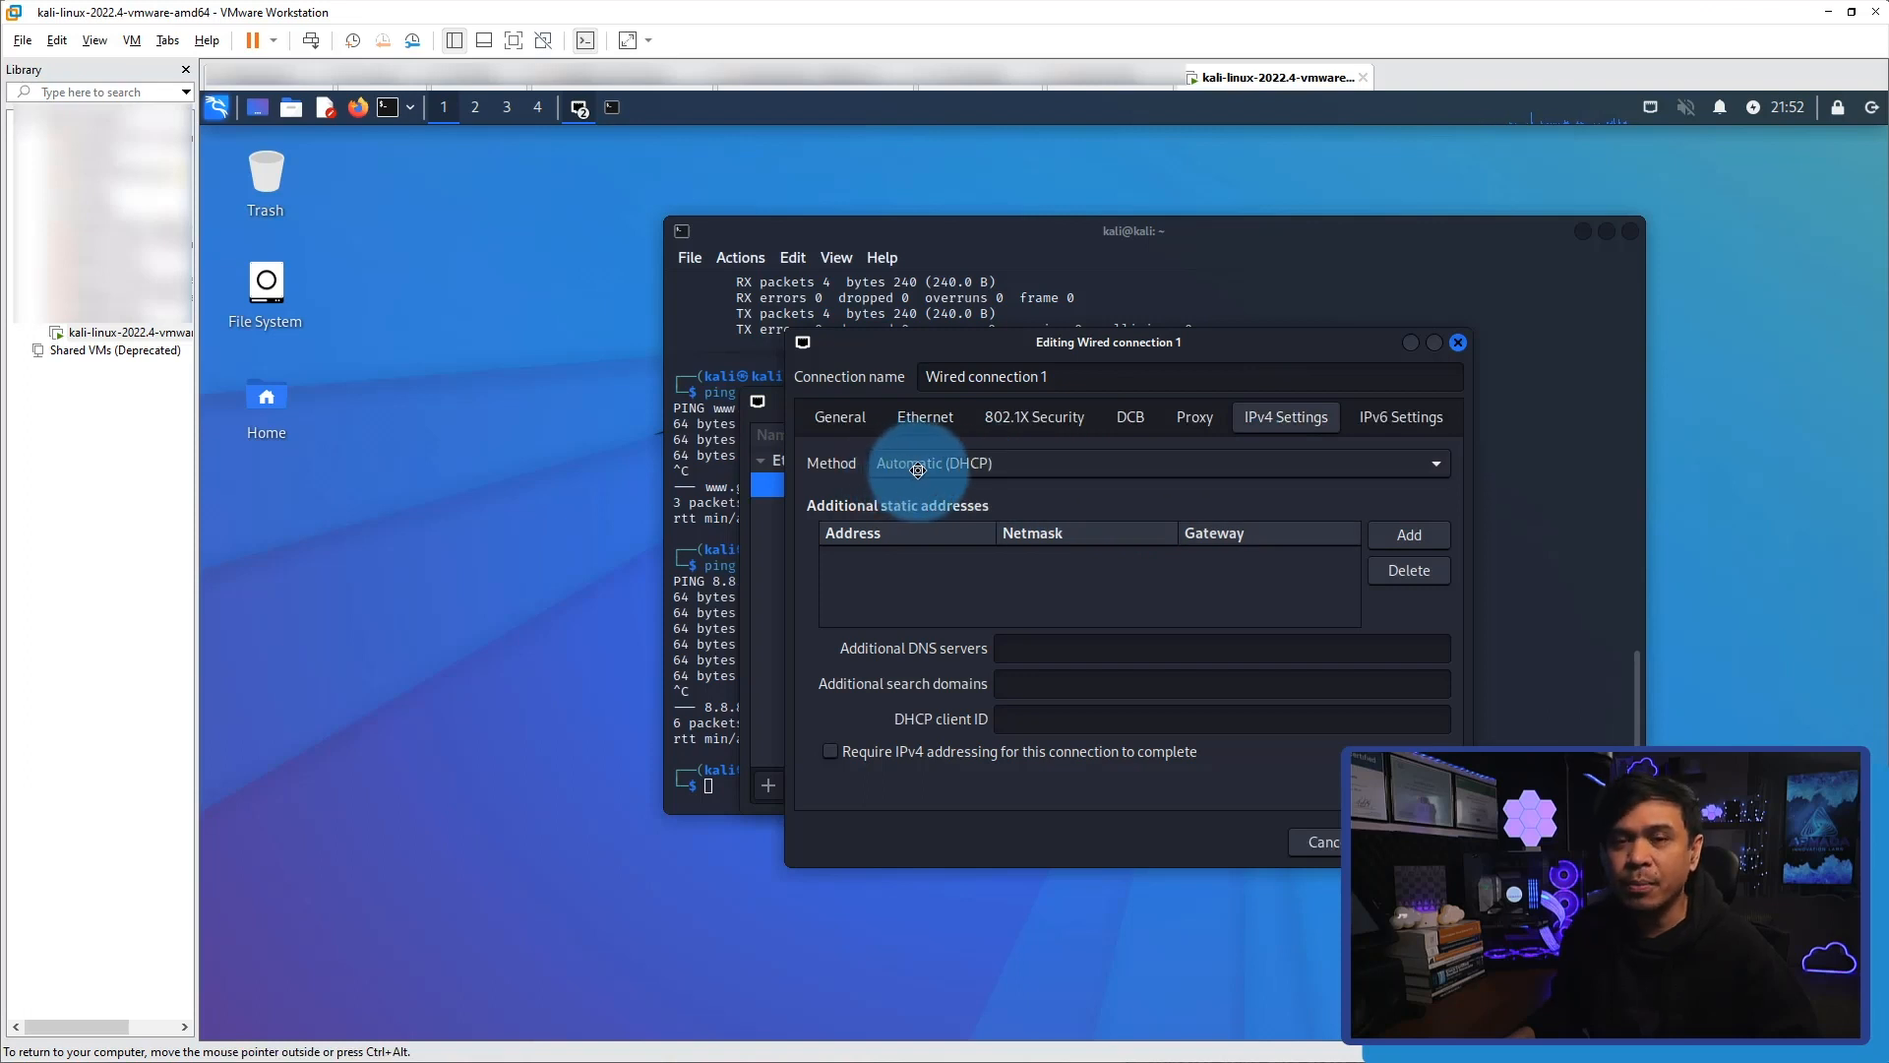
pyautogui.click(979, 463)
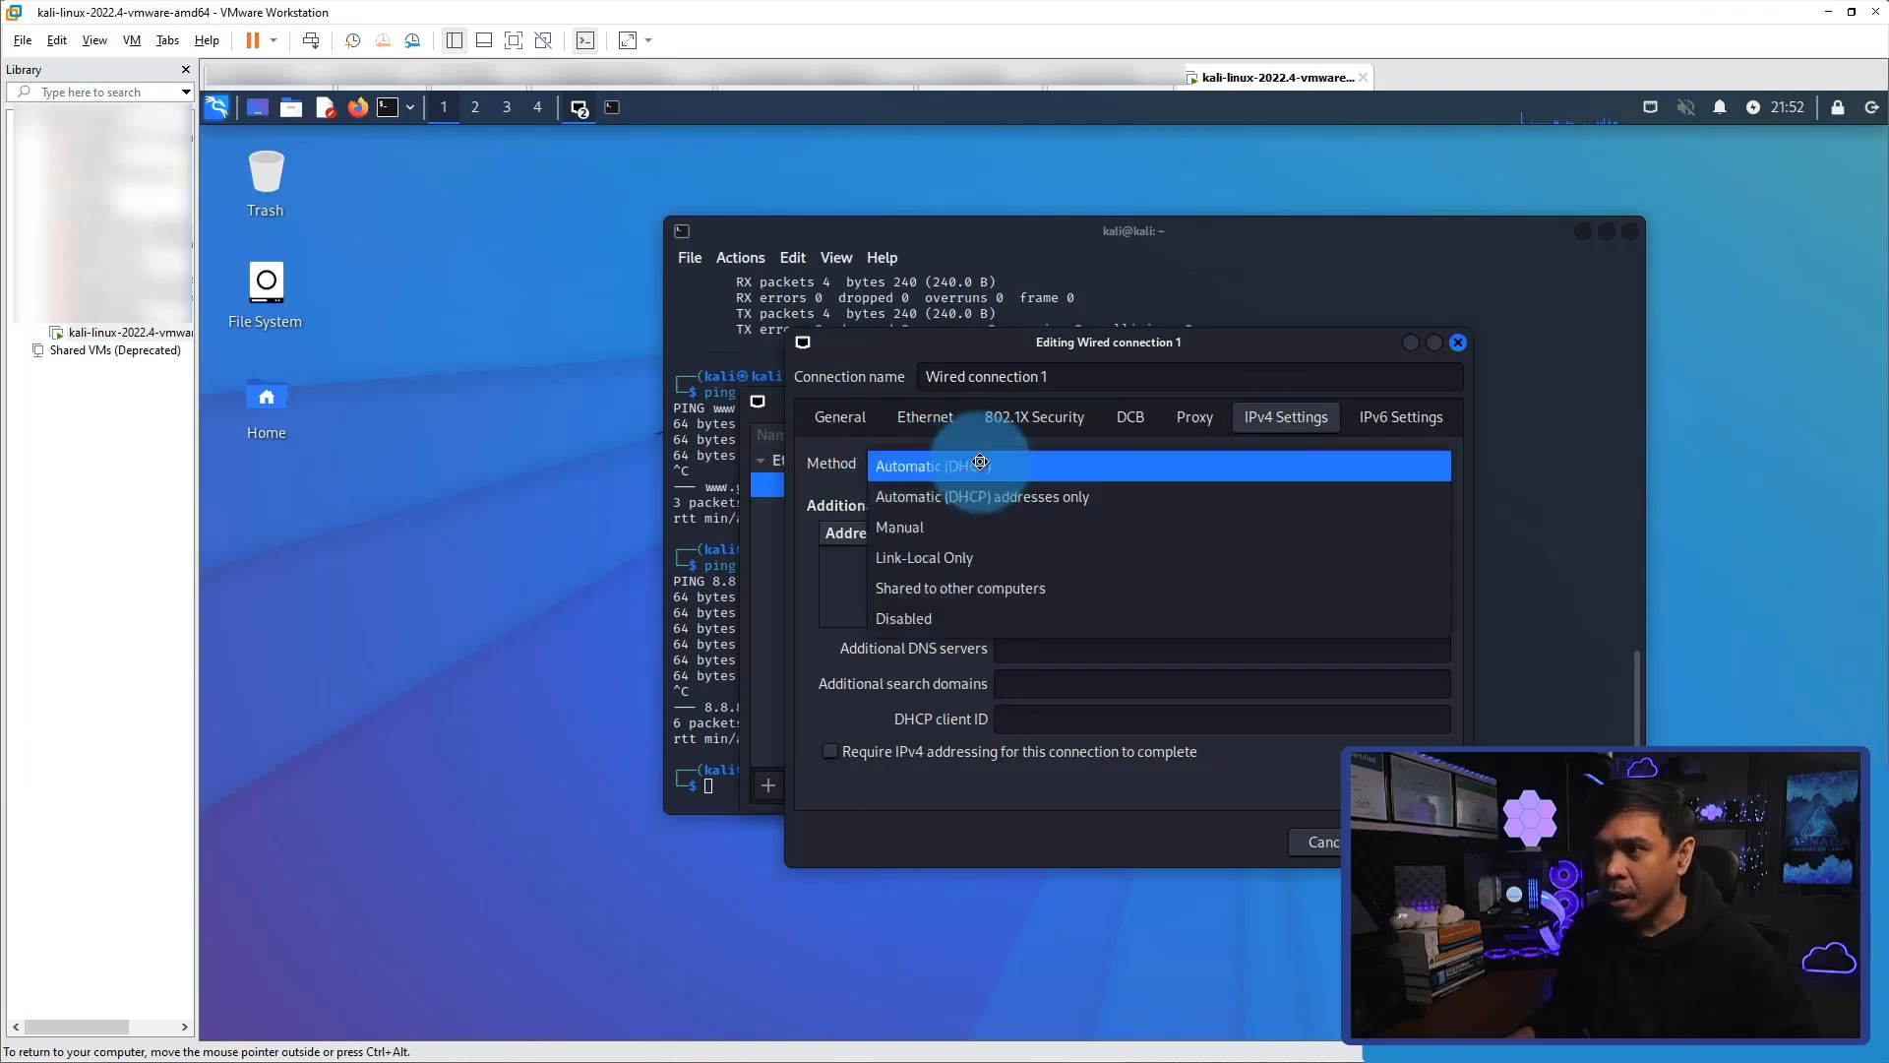
pyautogui.click(932, 526)
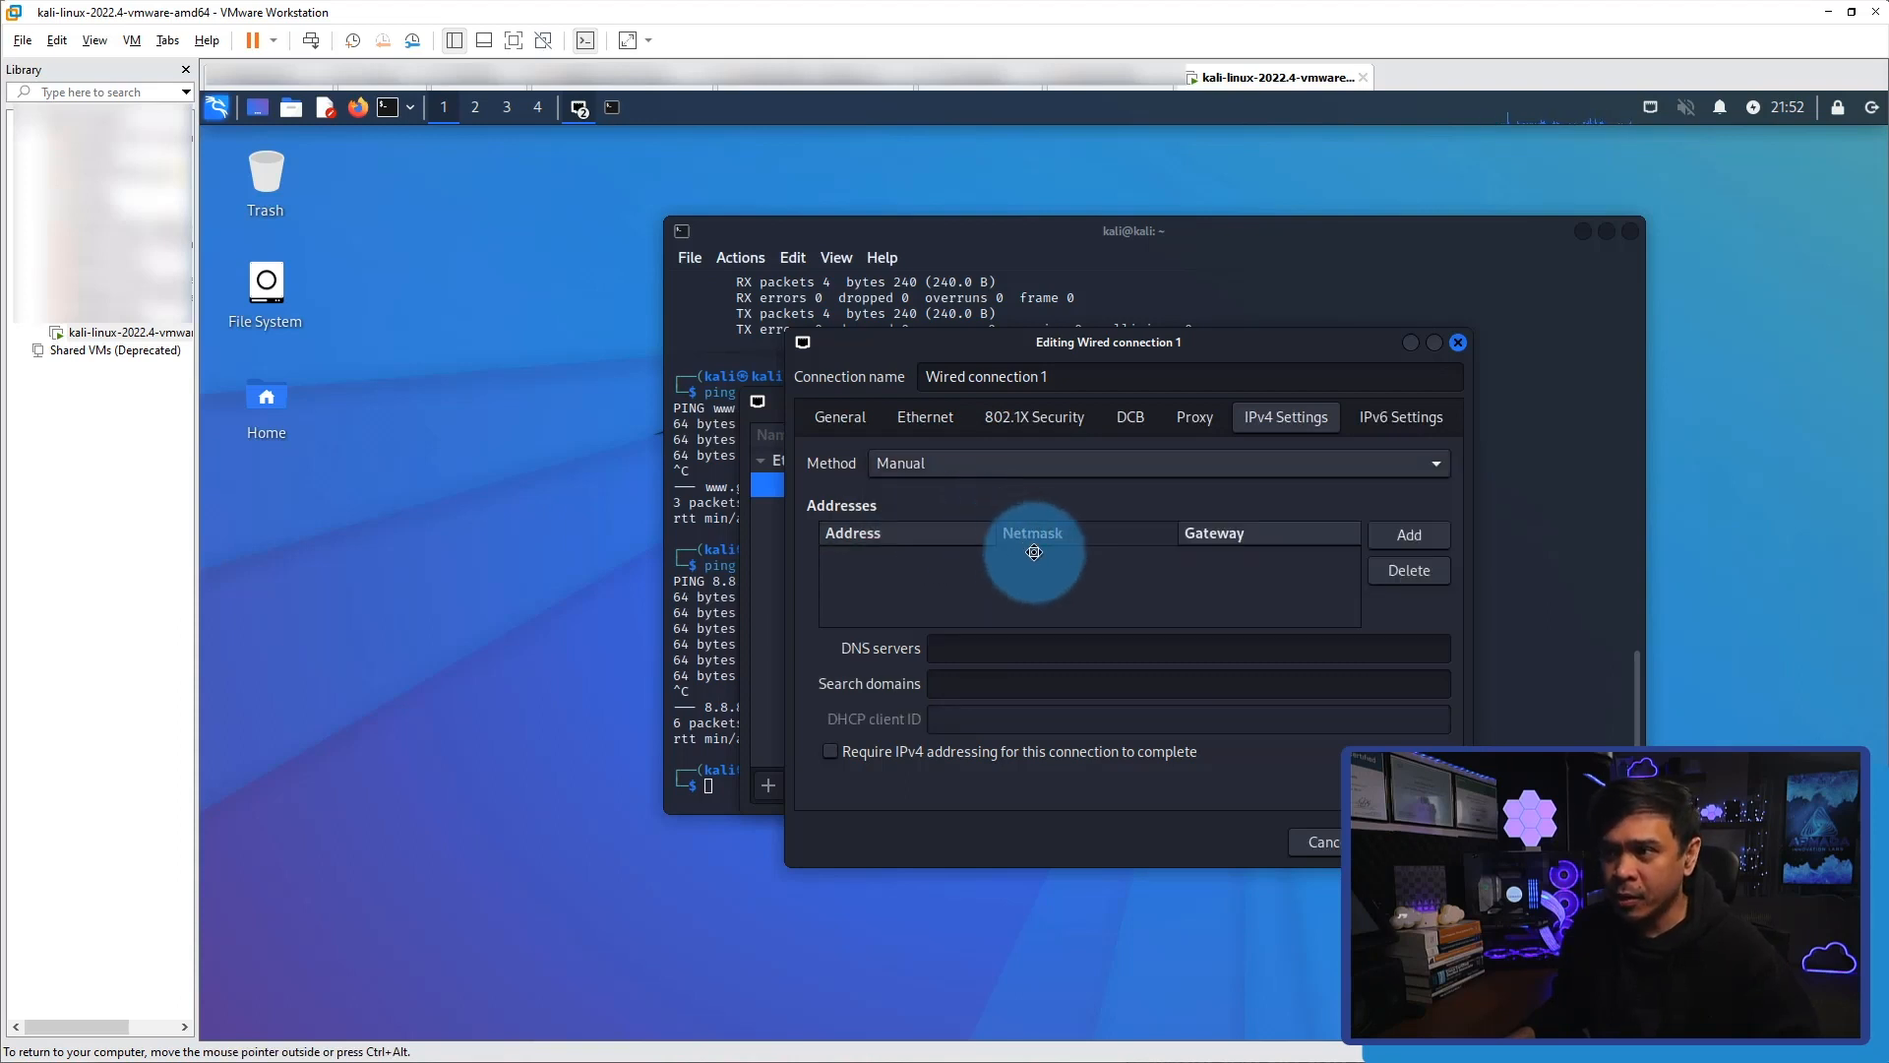
# Add the static IPv4 address 192.168.254.66 with netmask 255.255.255.0.
pyautogui.click(1407, 544)
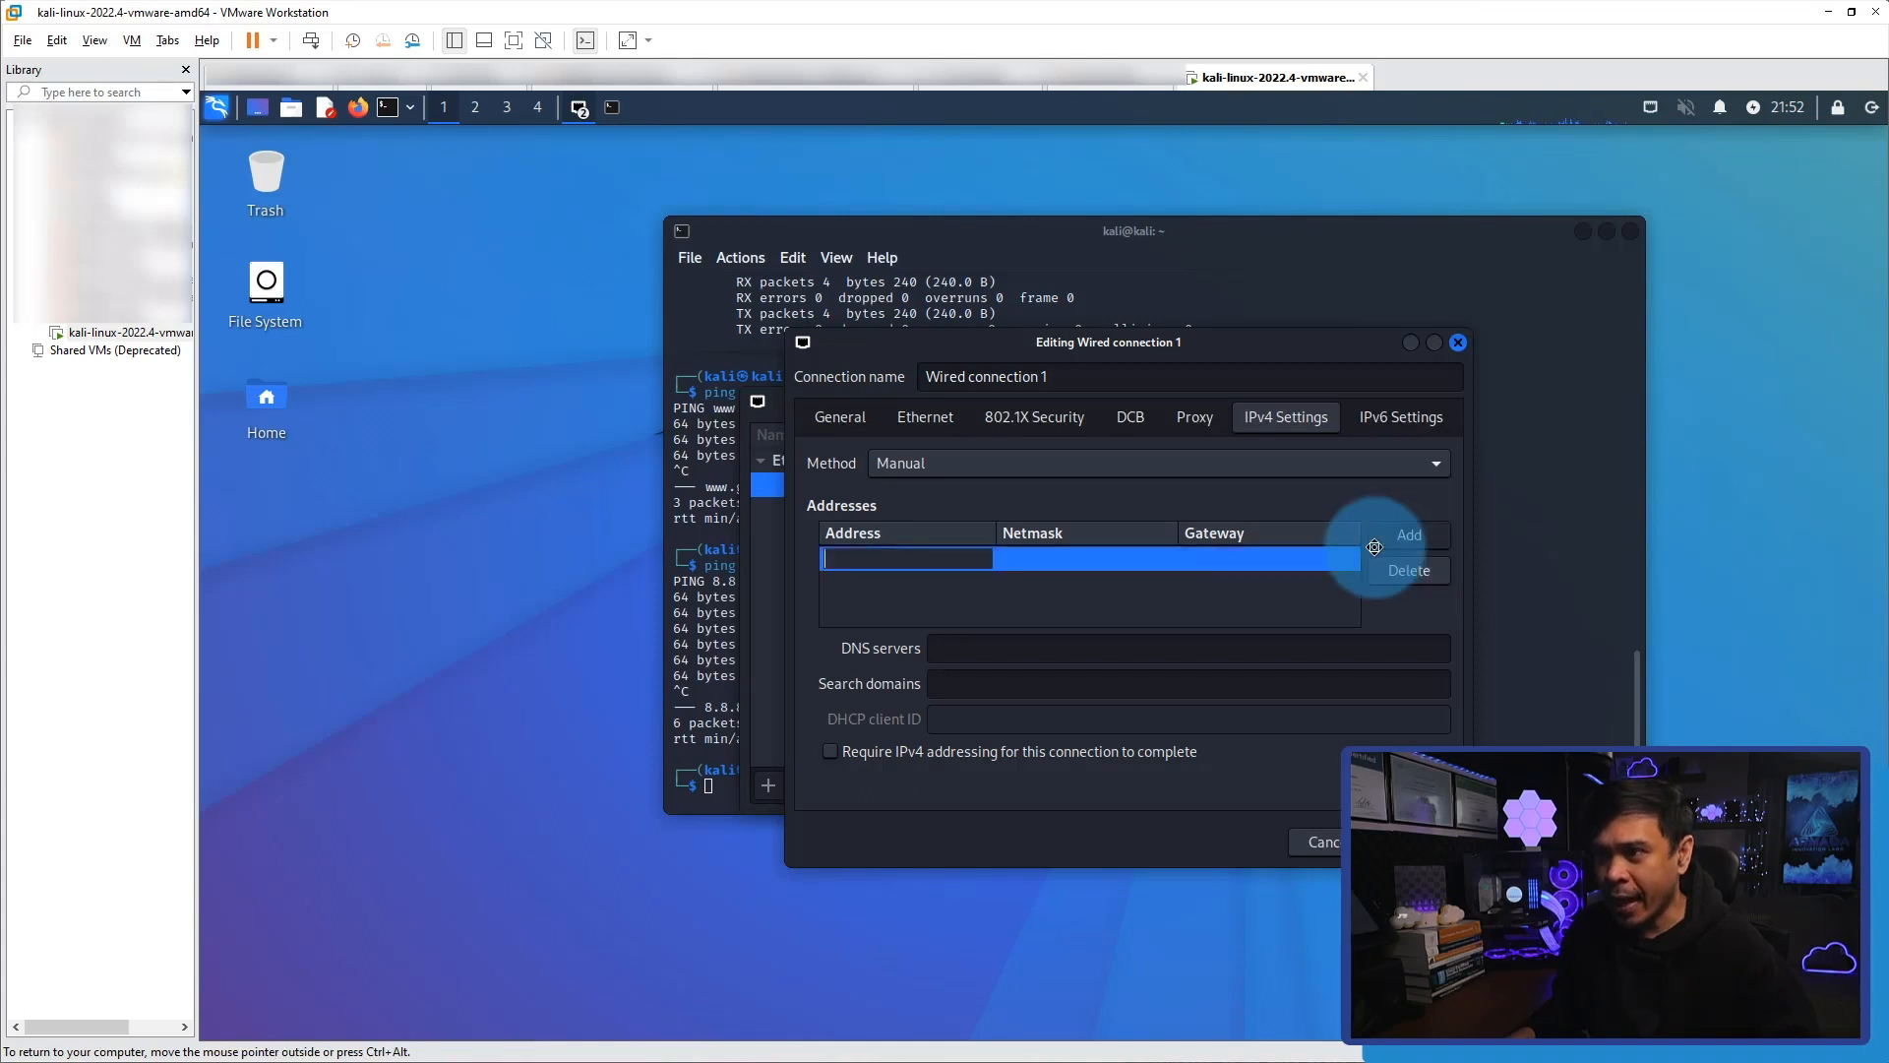
pyautogui.write('192.168.254')
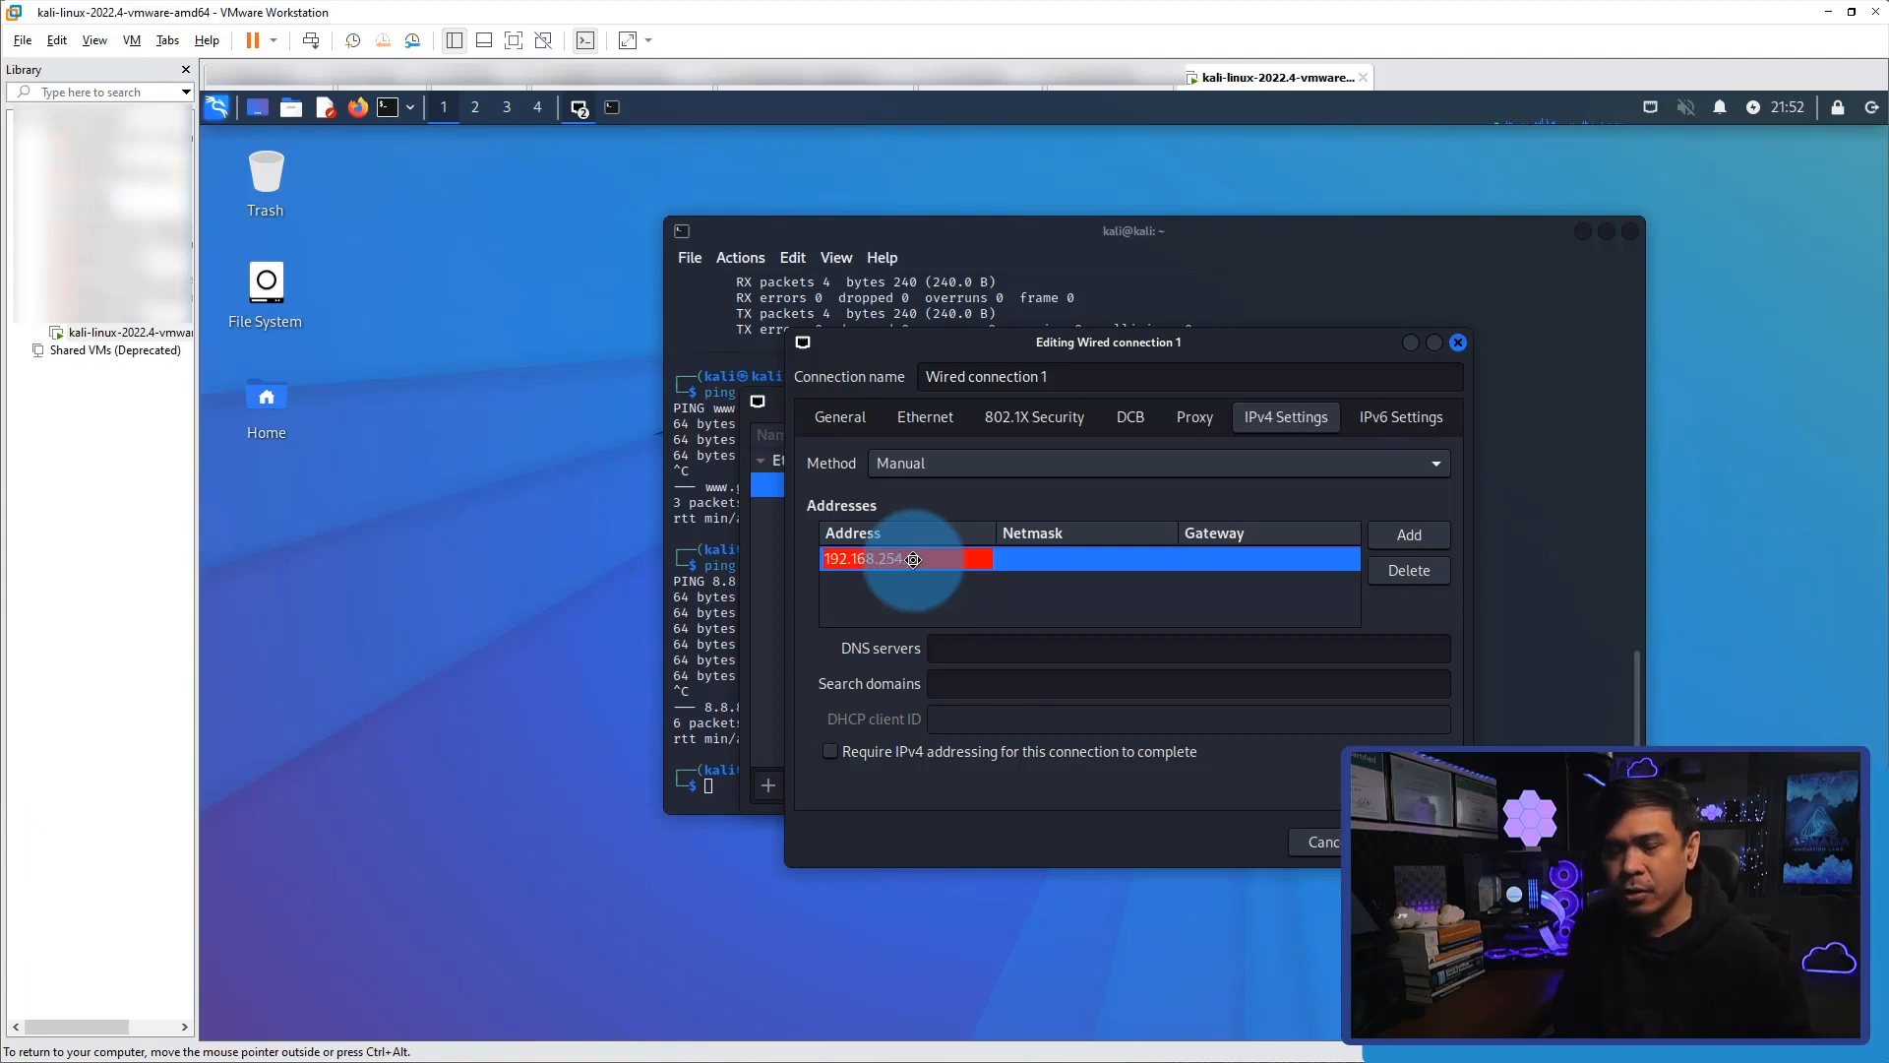
pyautogui.write('.66')
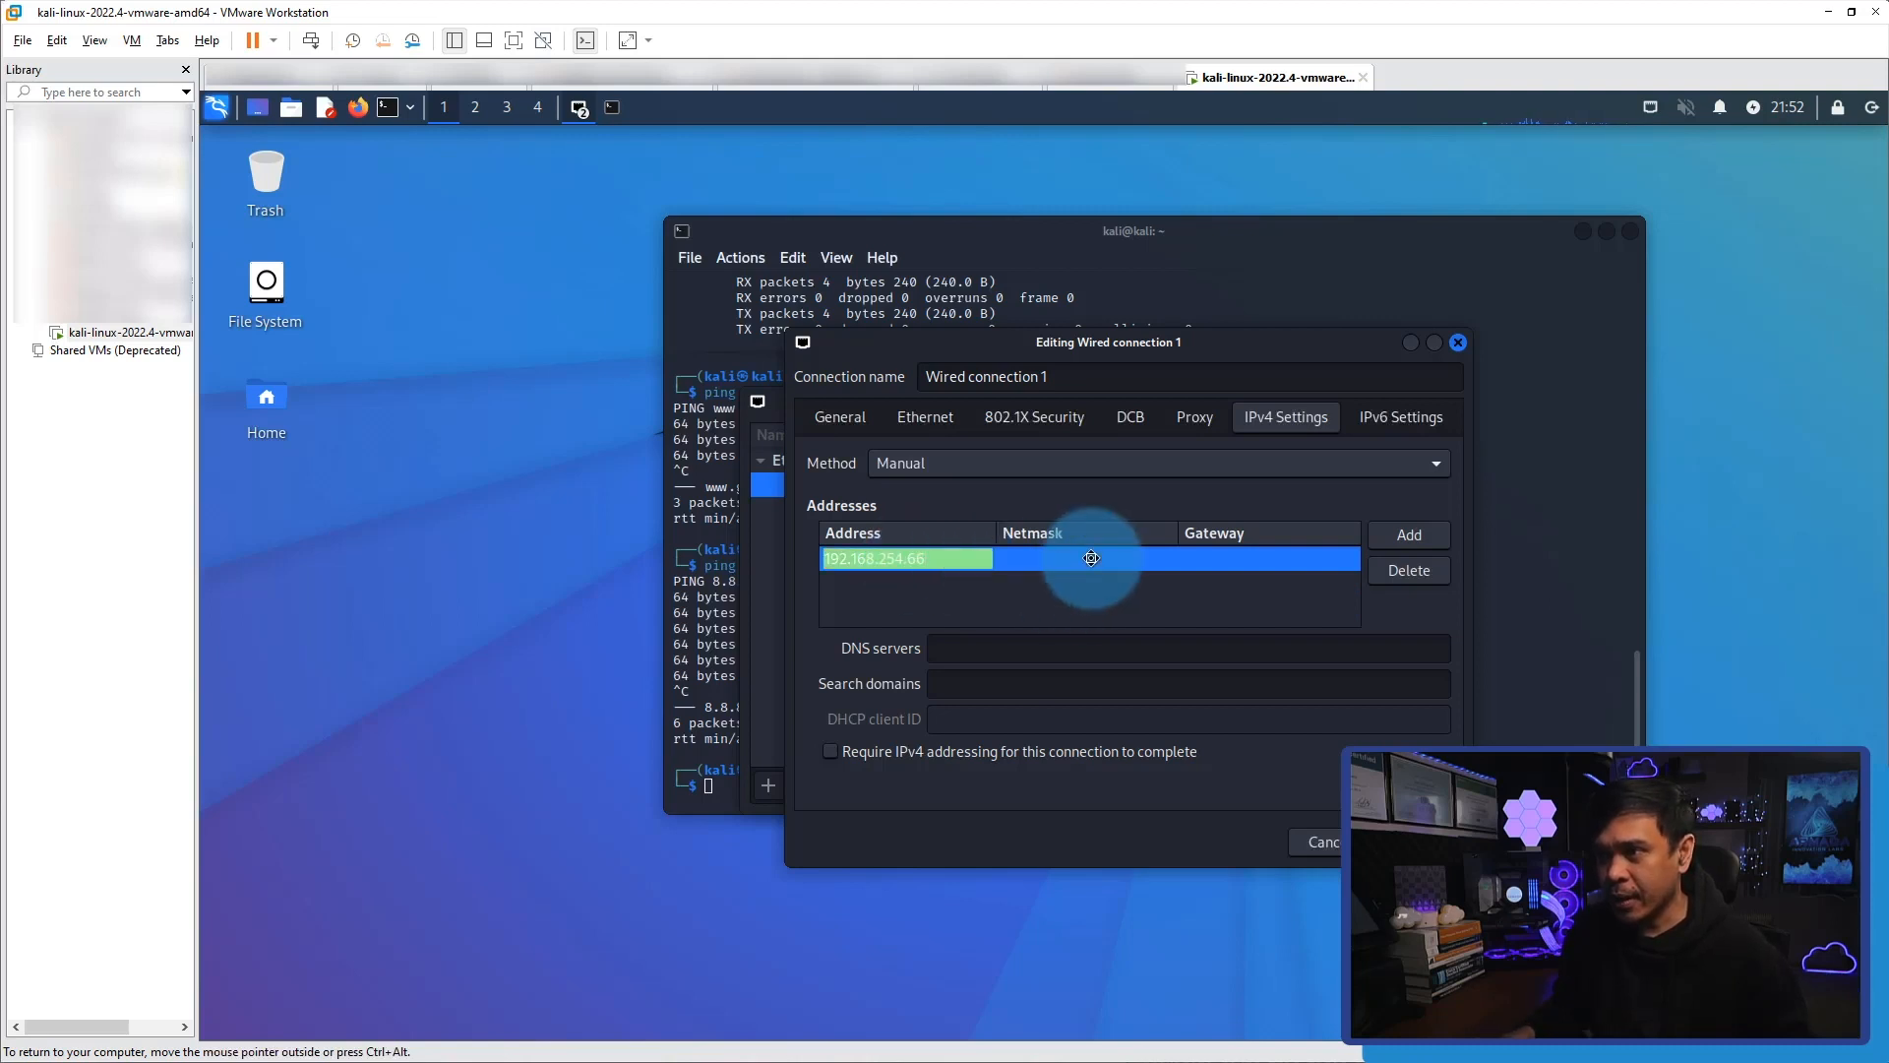
pyautogui.click(1092, 558)
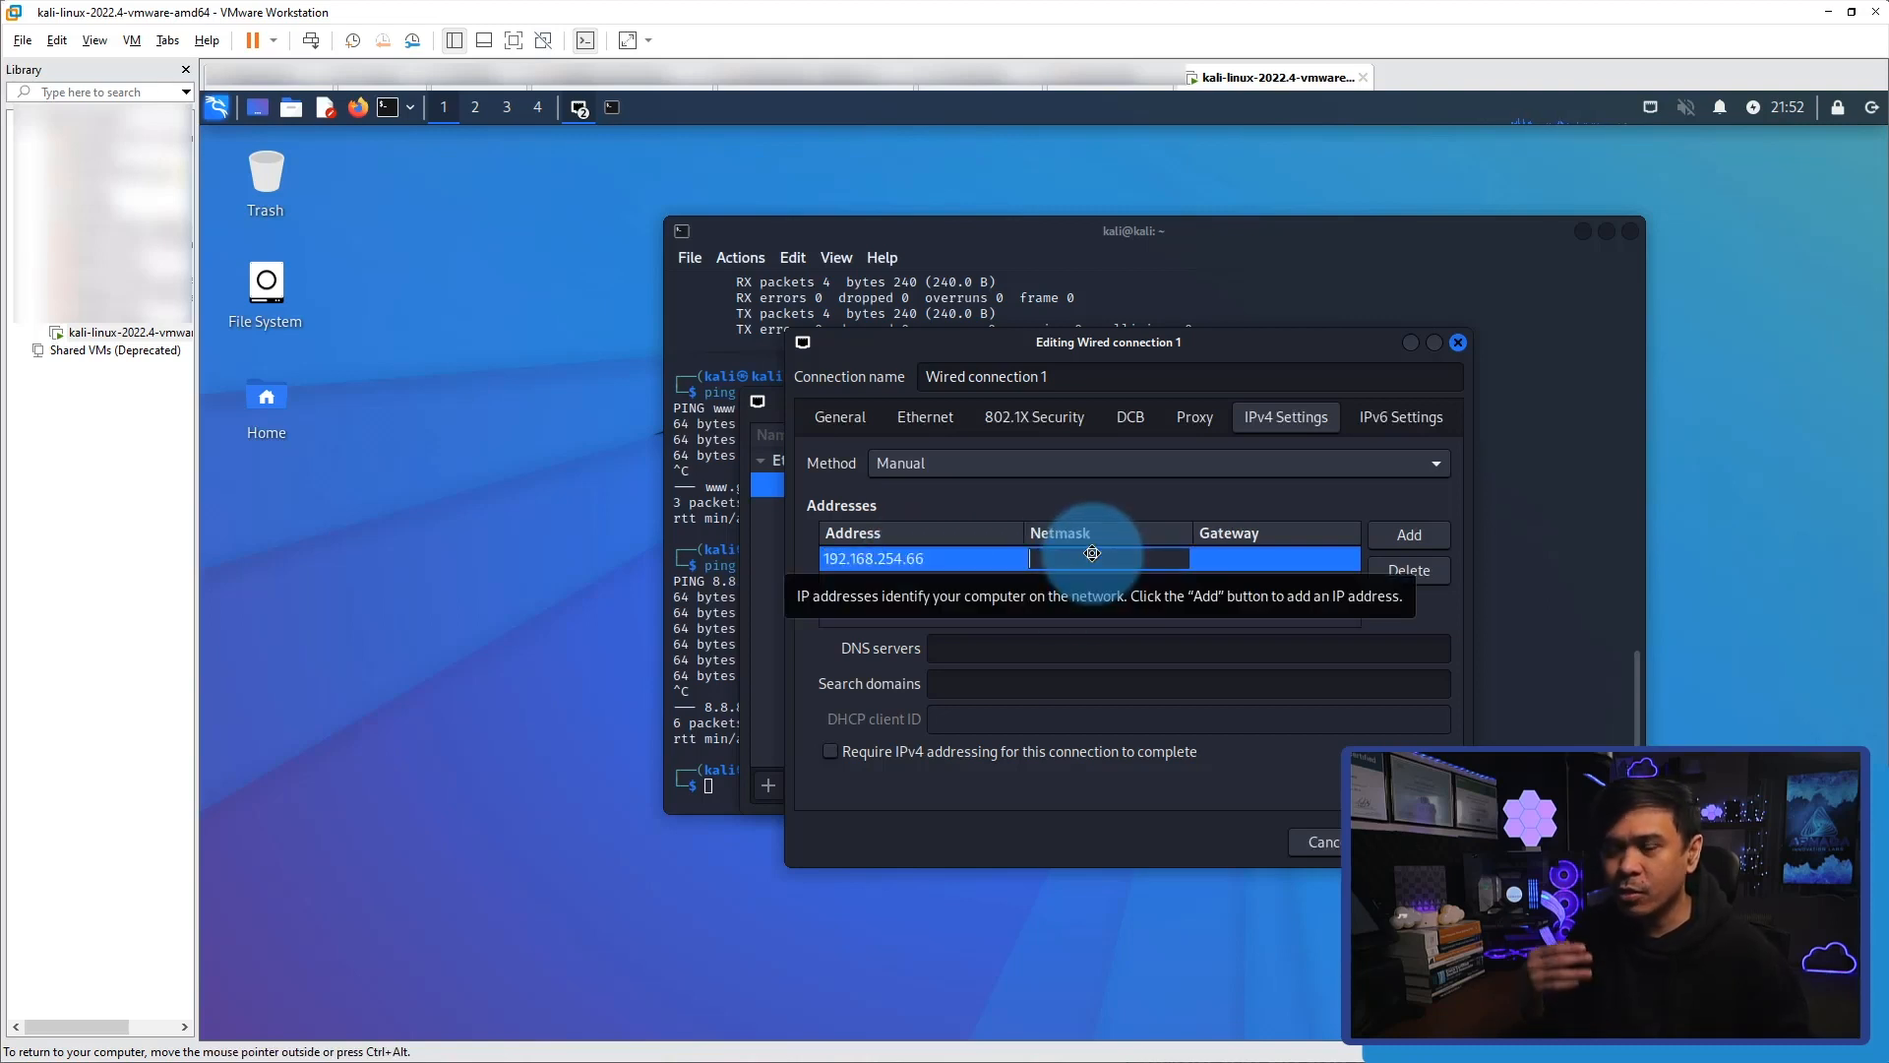
pyautogui.write('255')
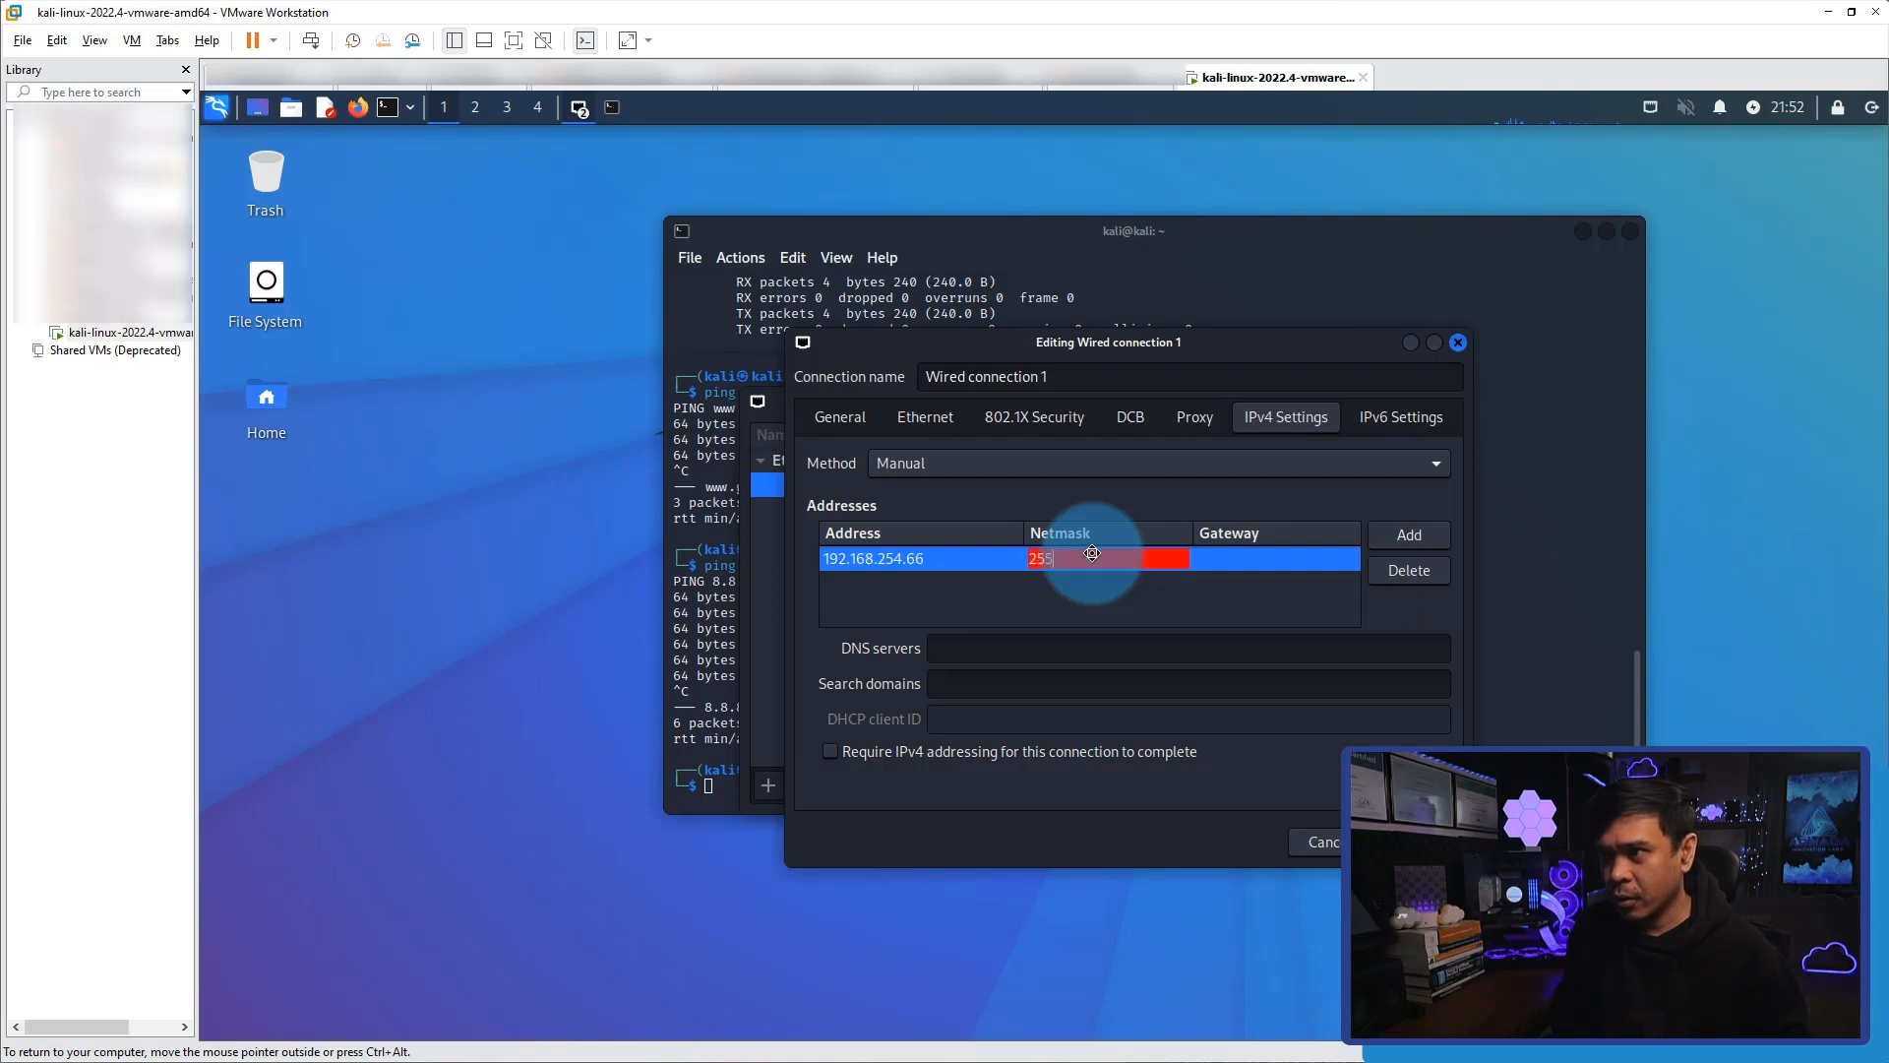
pyautogui.write('.255.255.0')
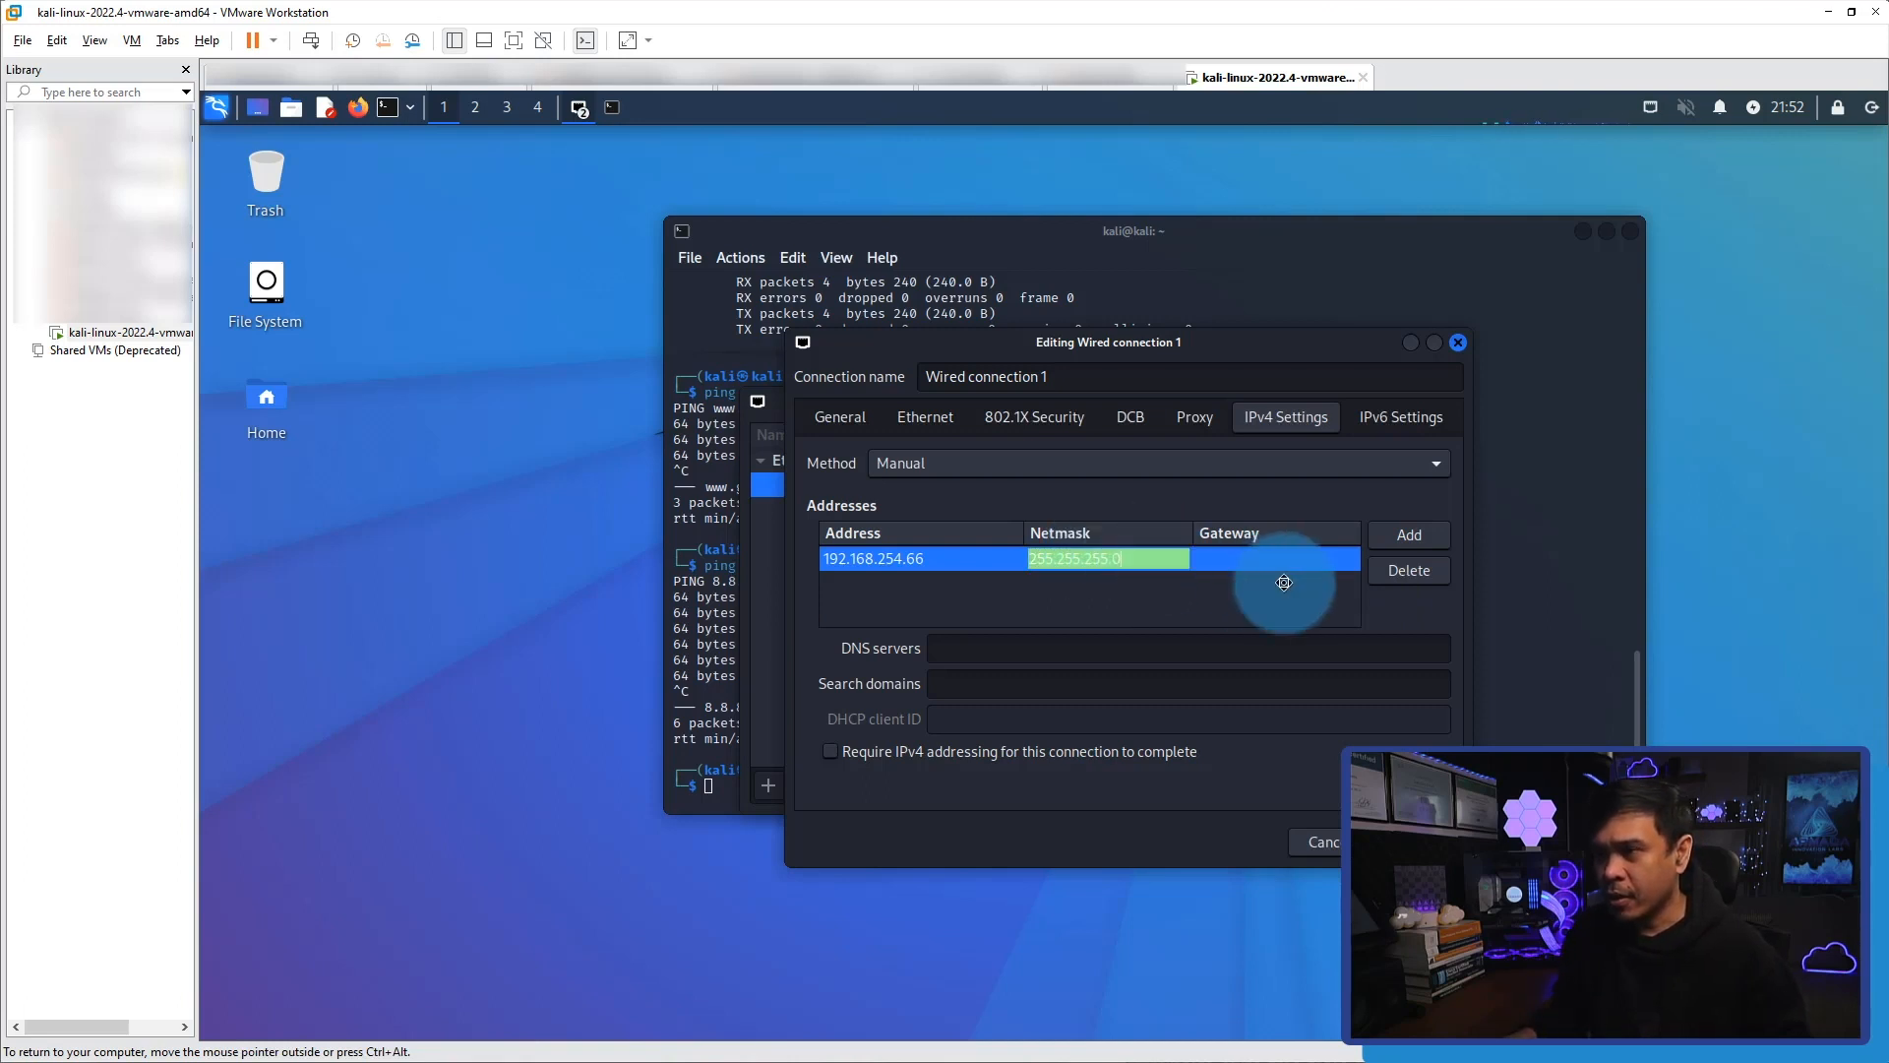
# Set the gateway of the static address entry to 192.168.254.254.
pyautogui.click(1243, 557)
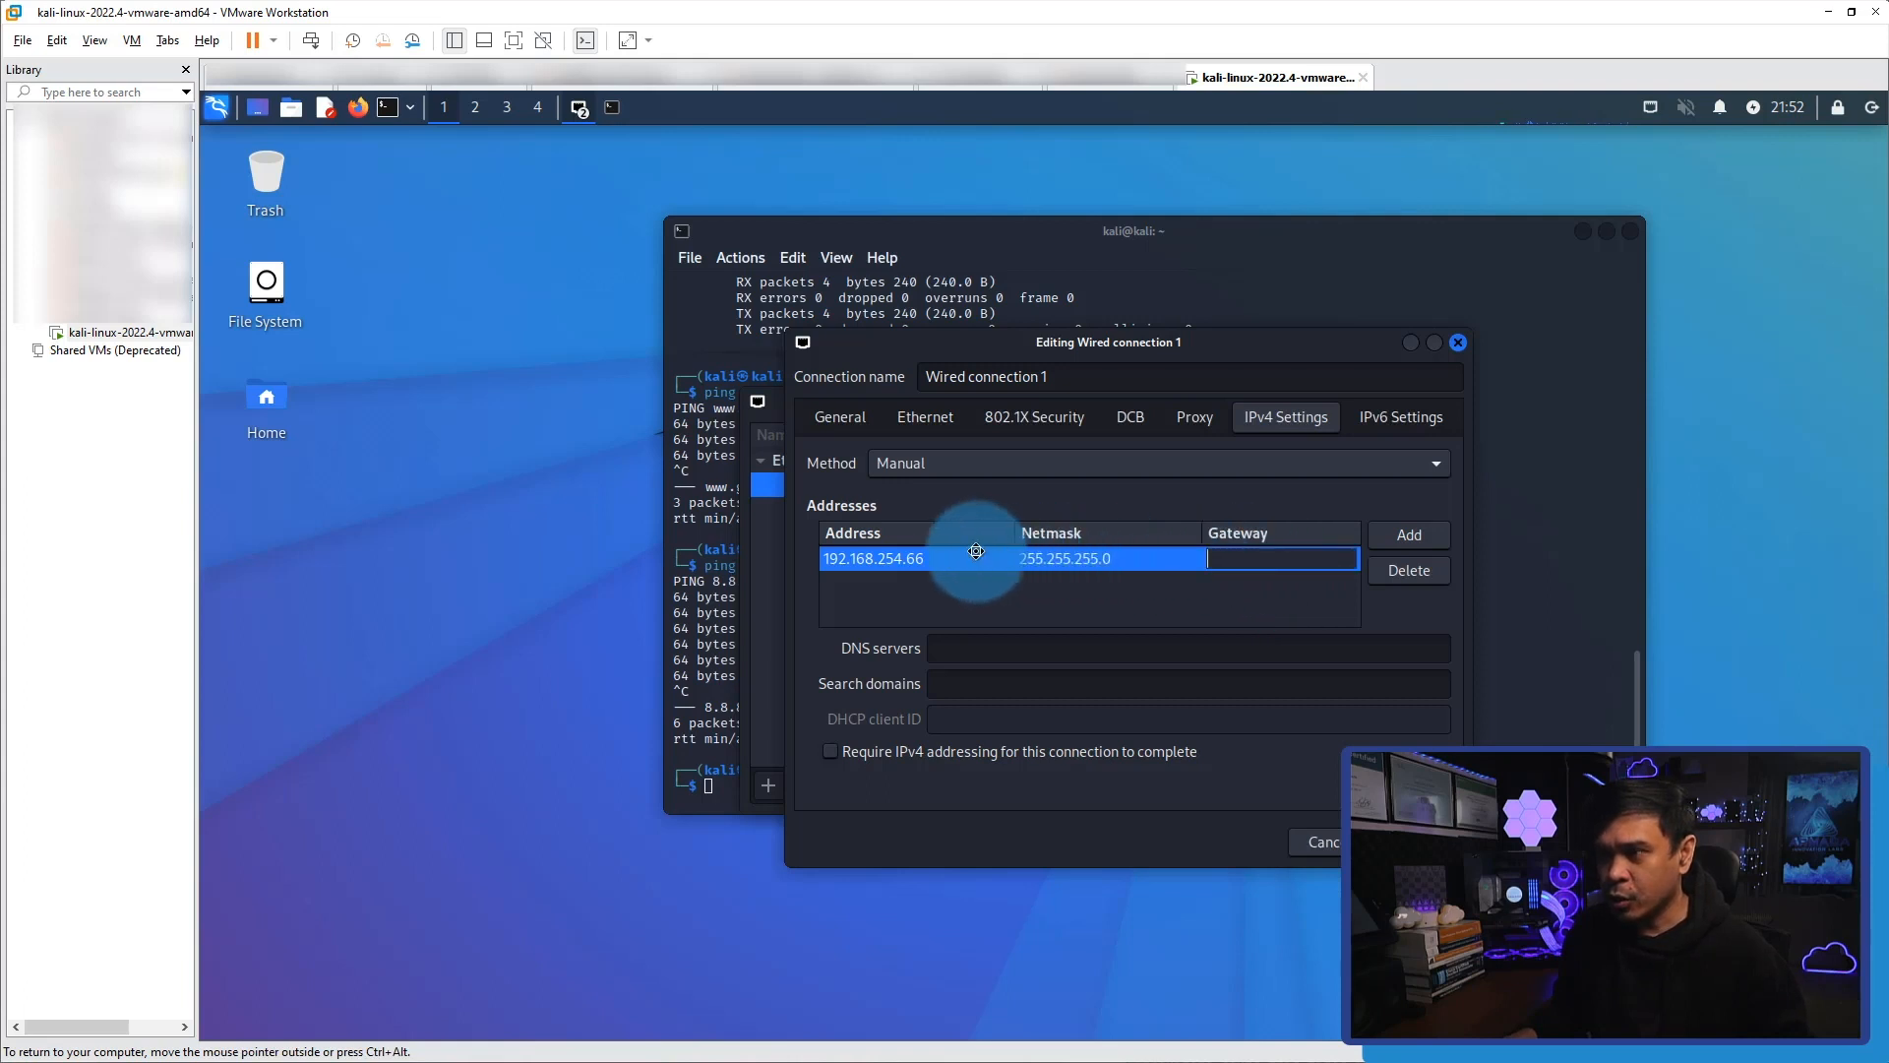
pyautogui.click(935, 558)
pyautogui.click(1247, 558)
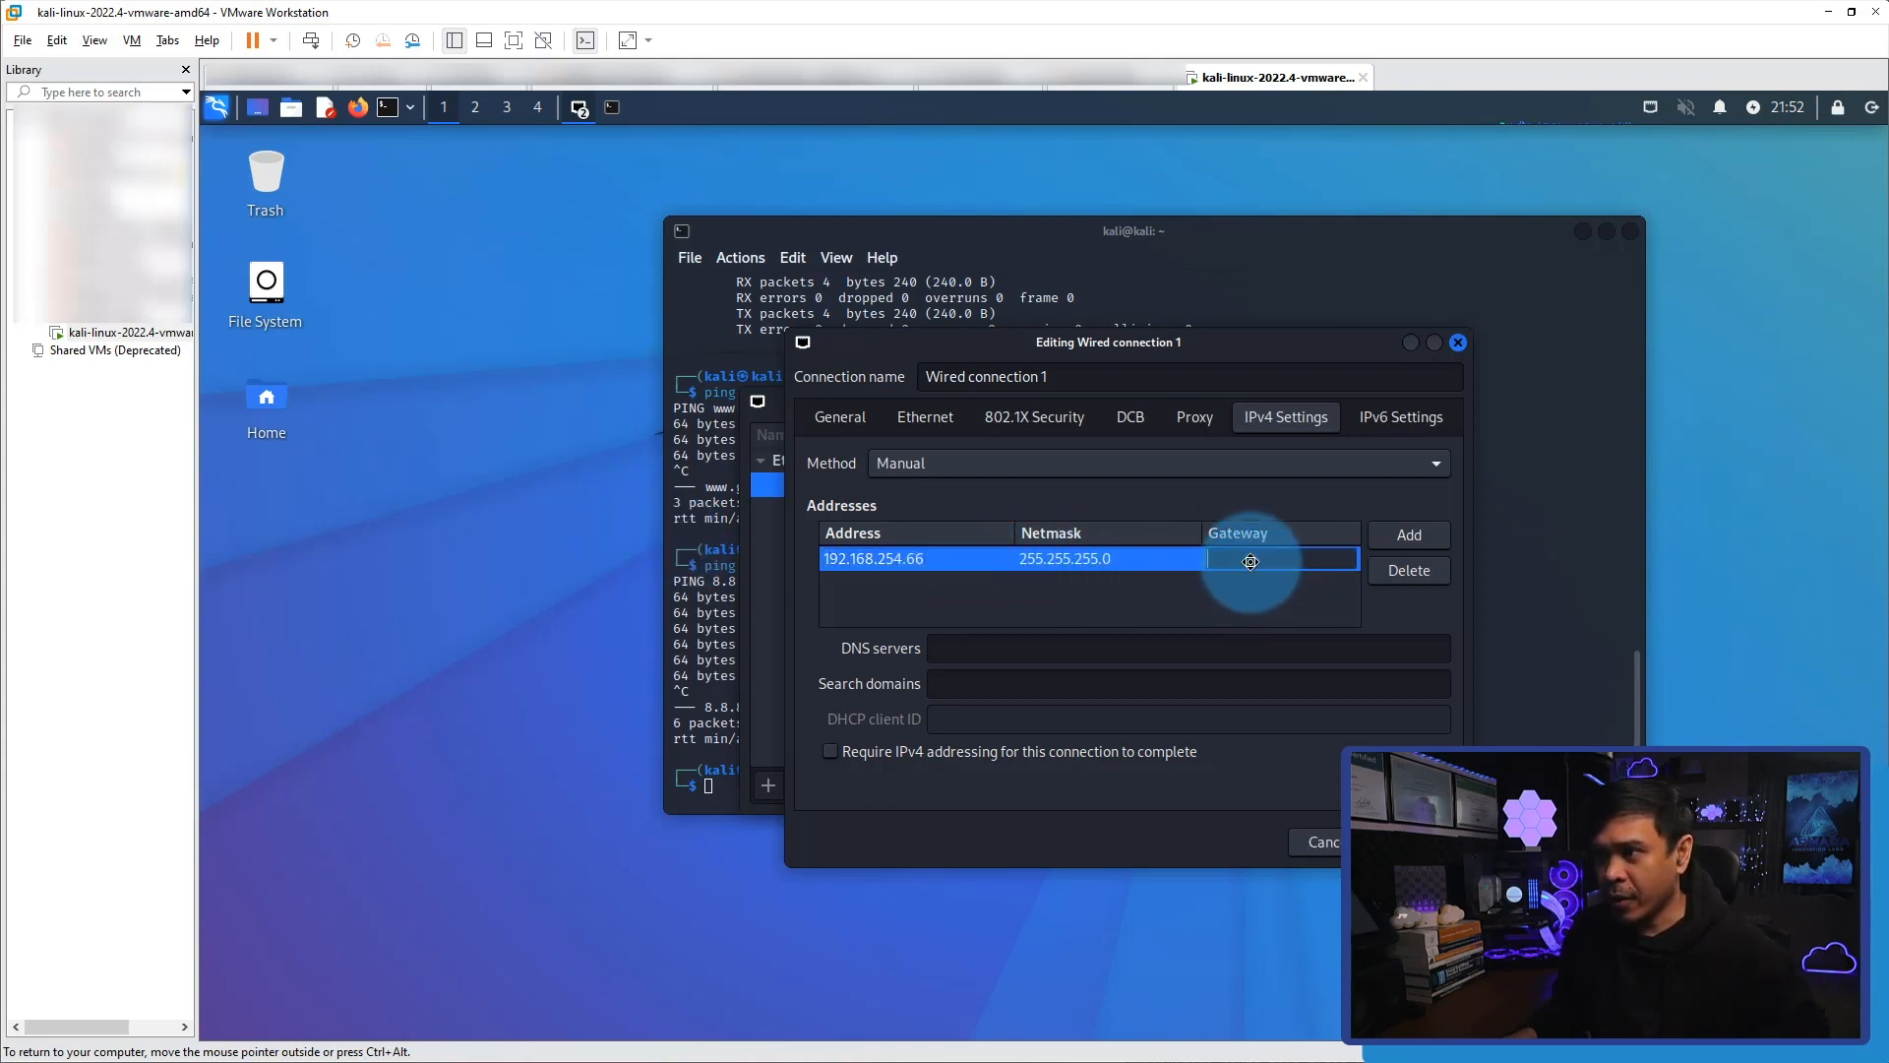
pyautogui.write('192.168.254.254')
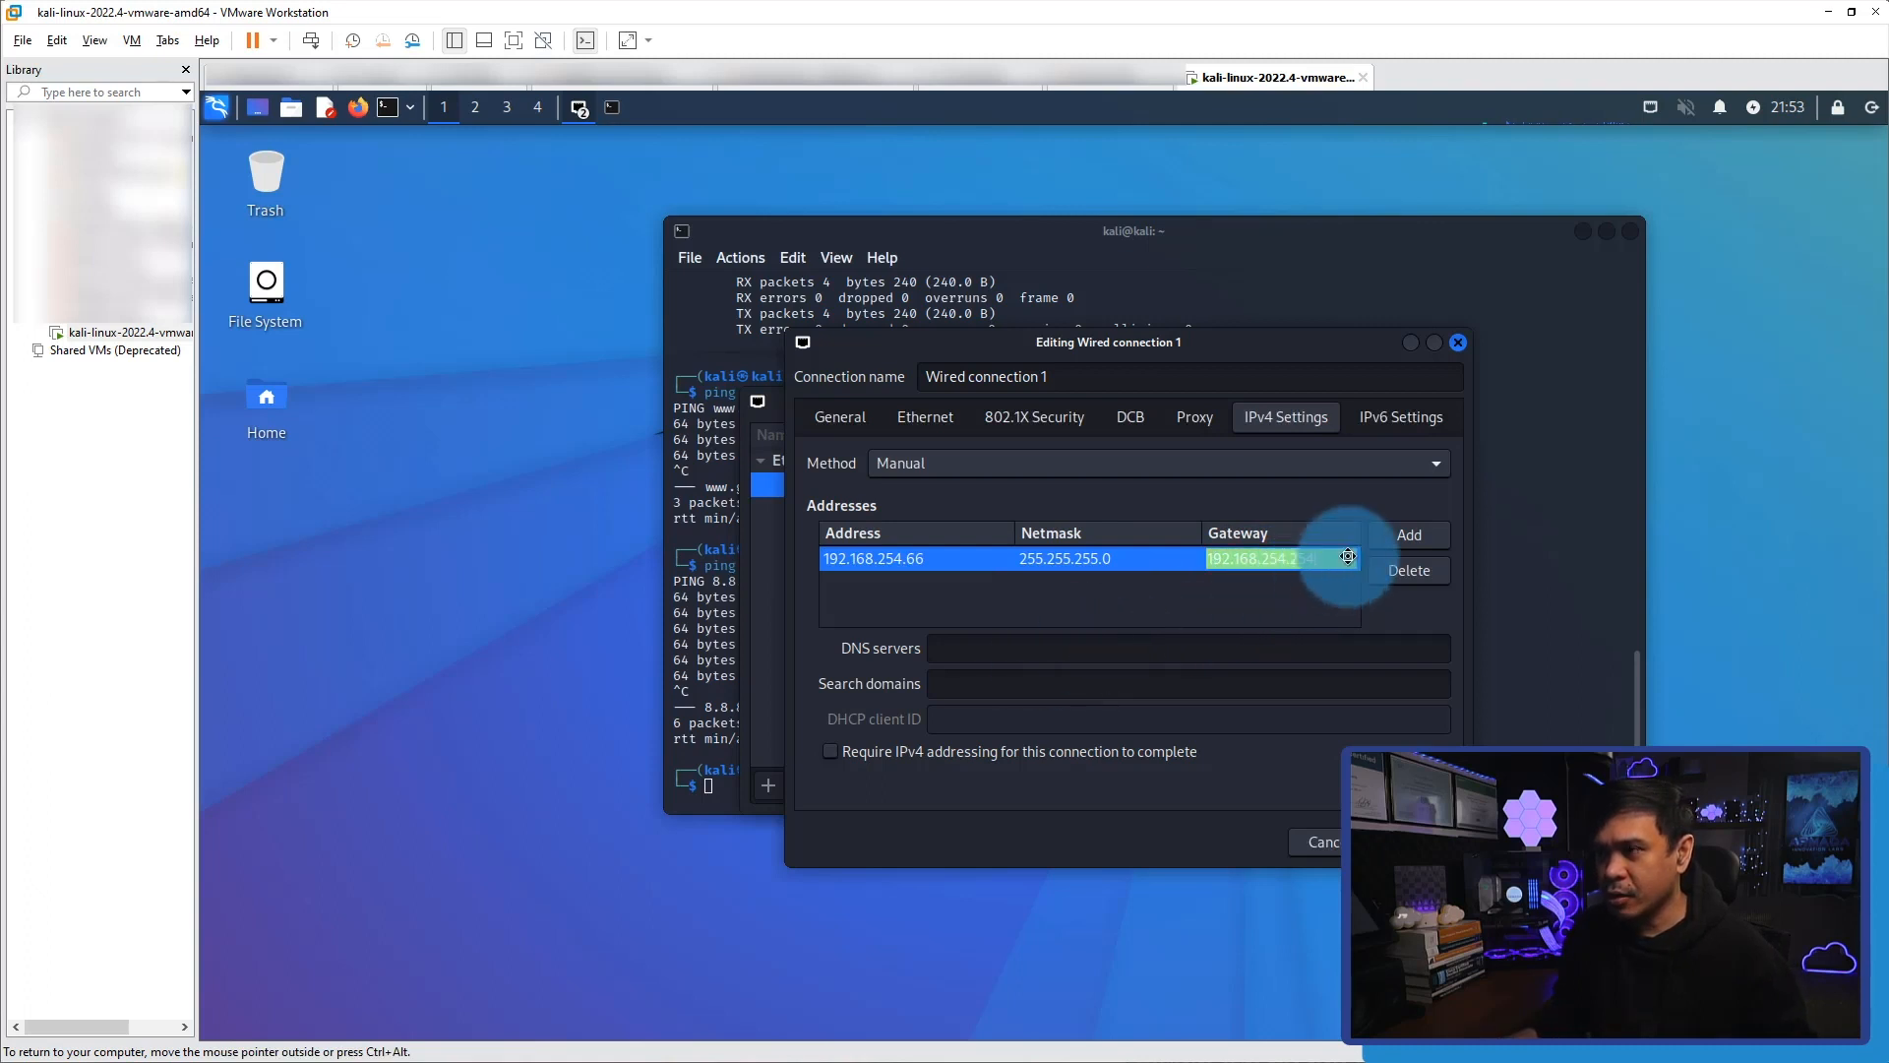
# Set the DNS server to 192.168.254.254, save the connection and close the Network Connections window.
pyautogui.click(1114, 655)
pyautogui.write('192.168.254.254')
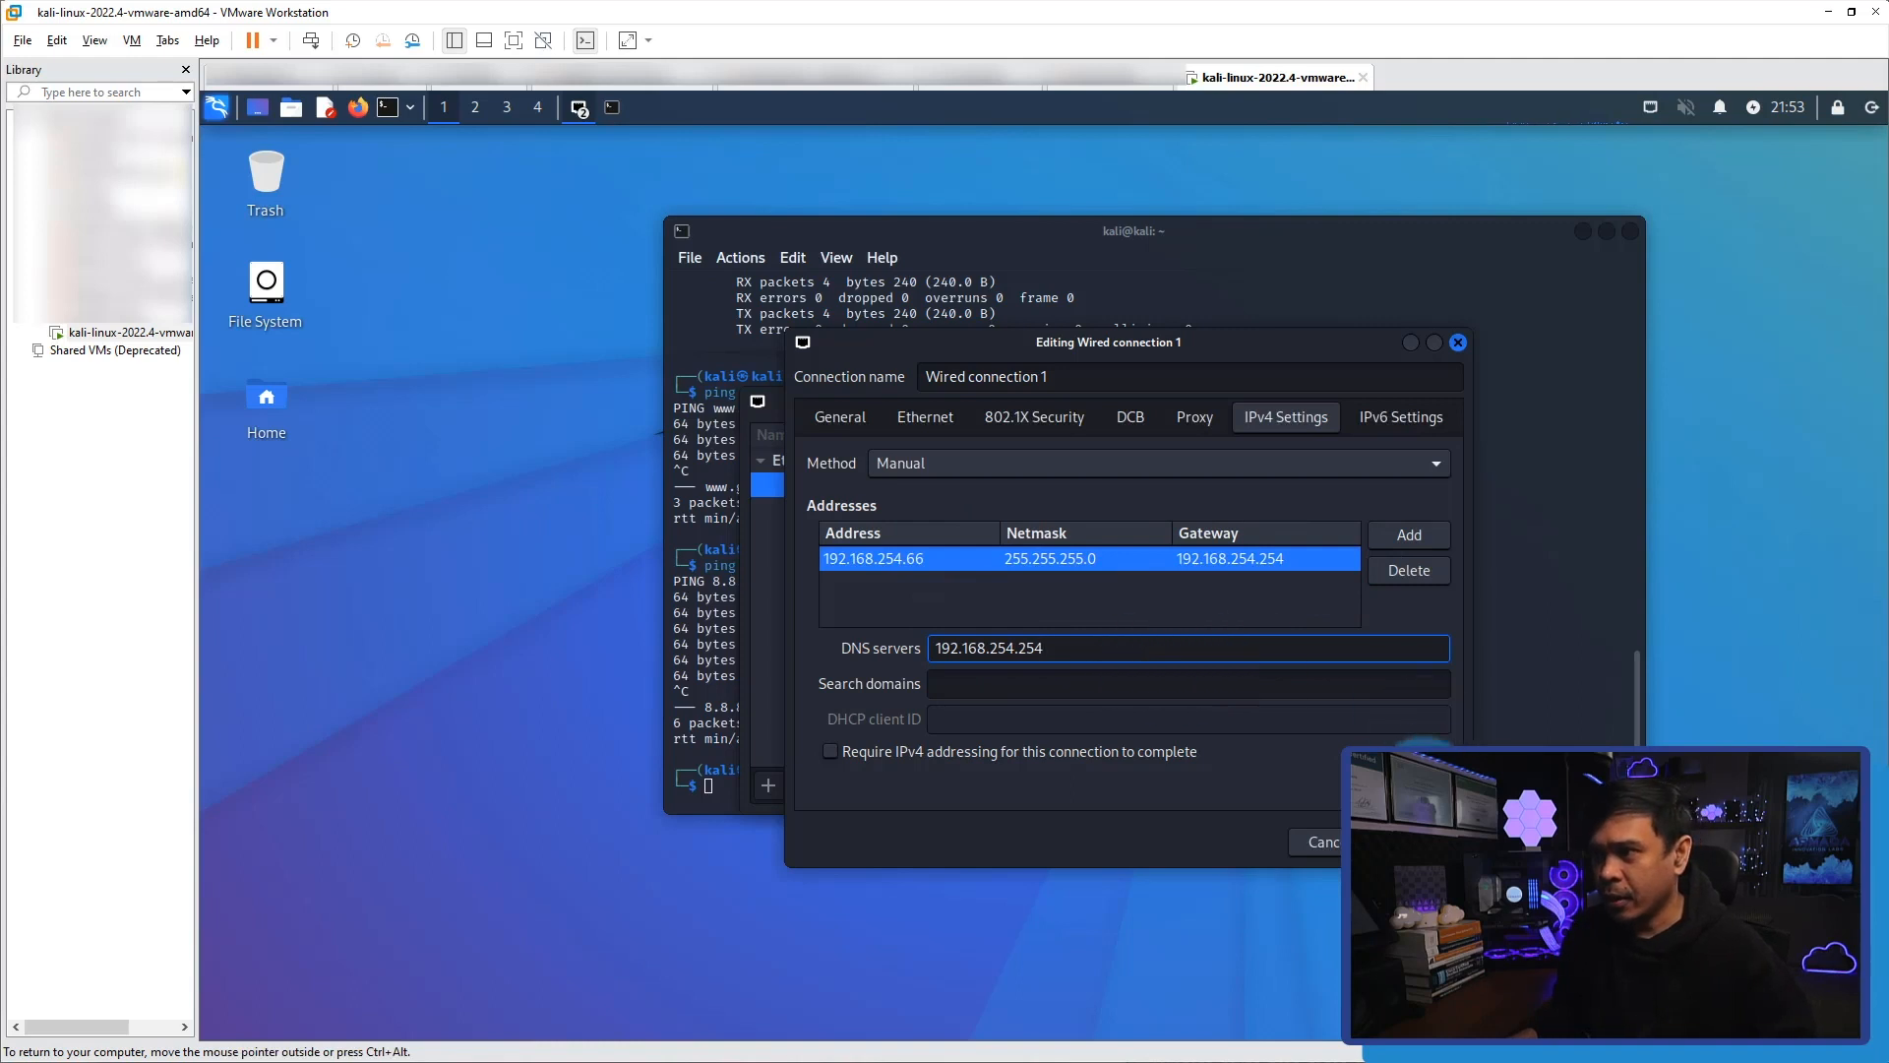
pyautogui.click(1417, 843)
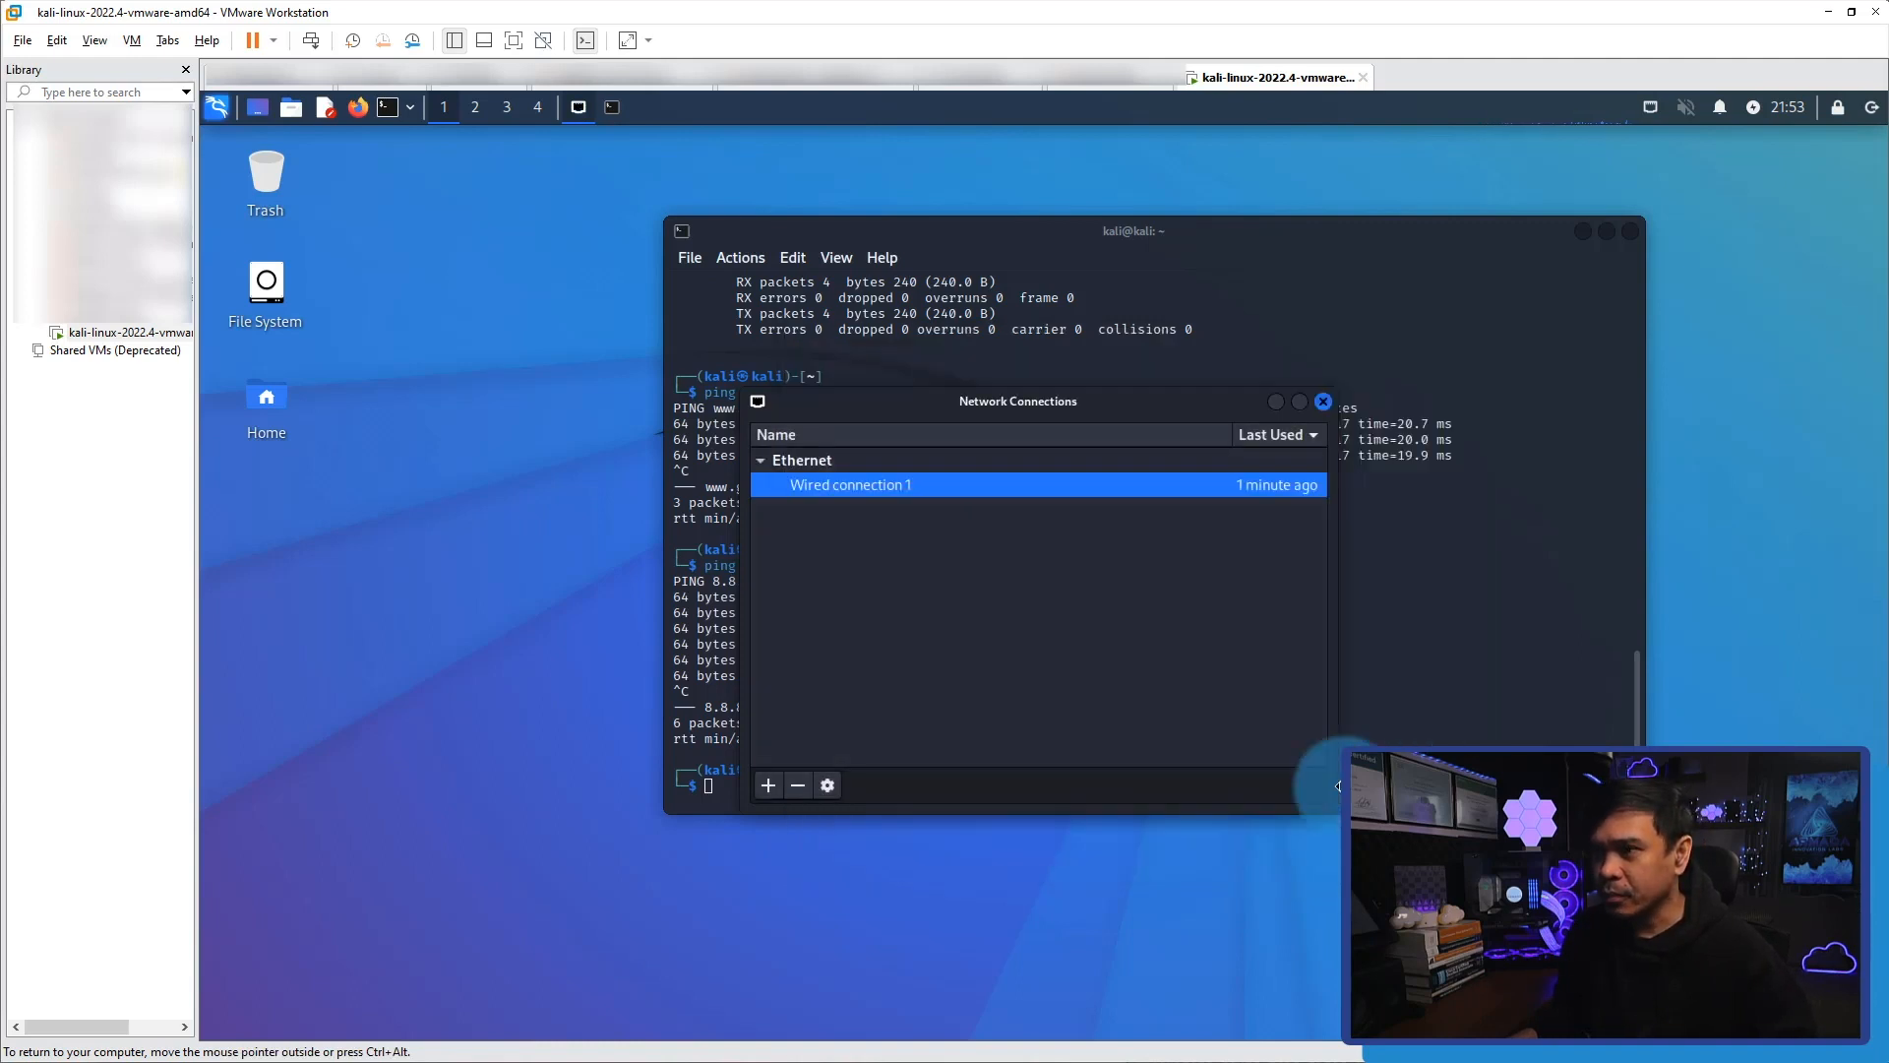
pyautogui.click(1325, 403)
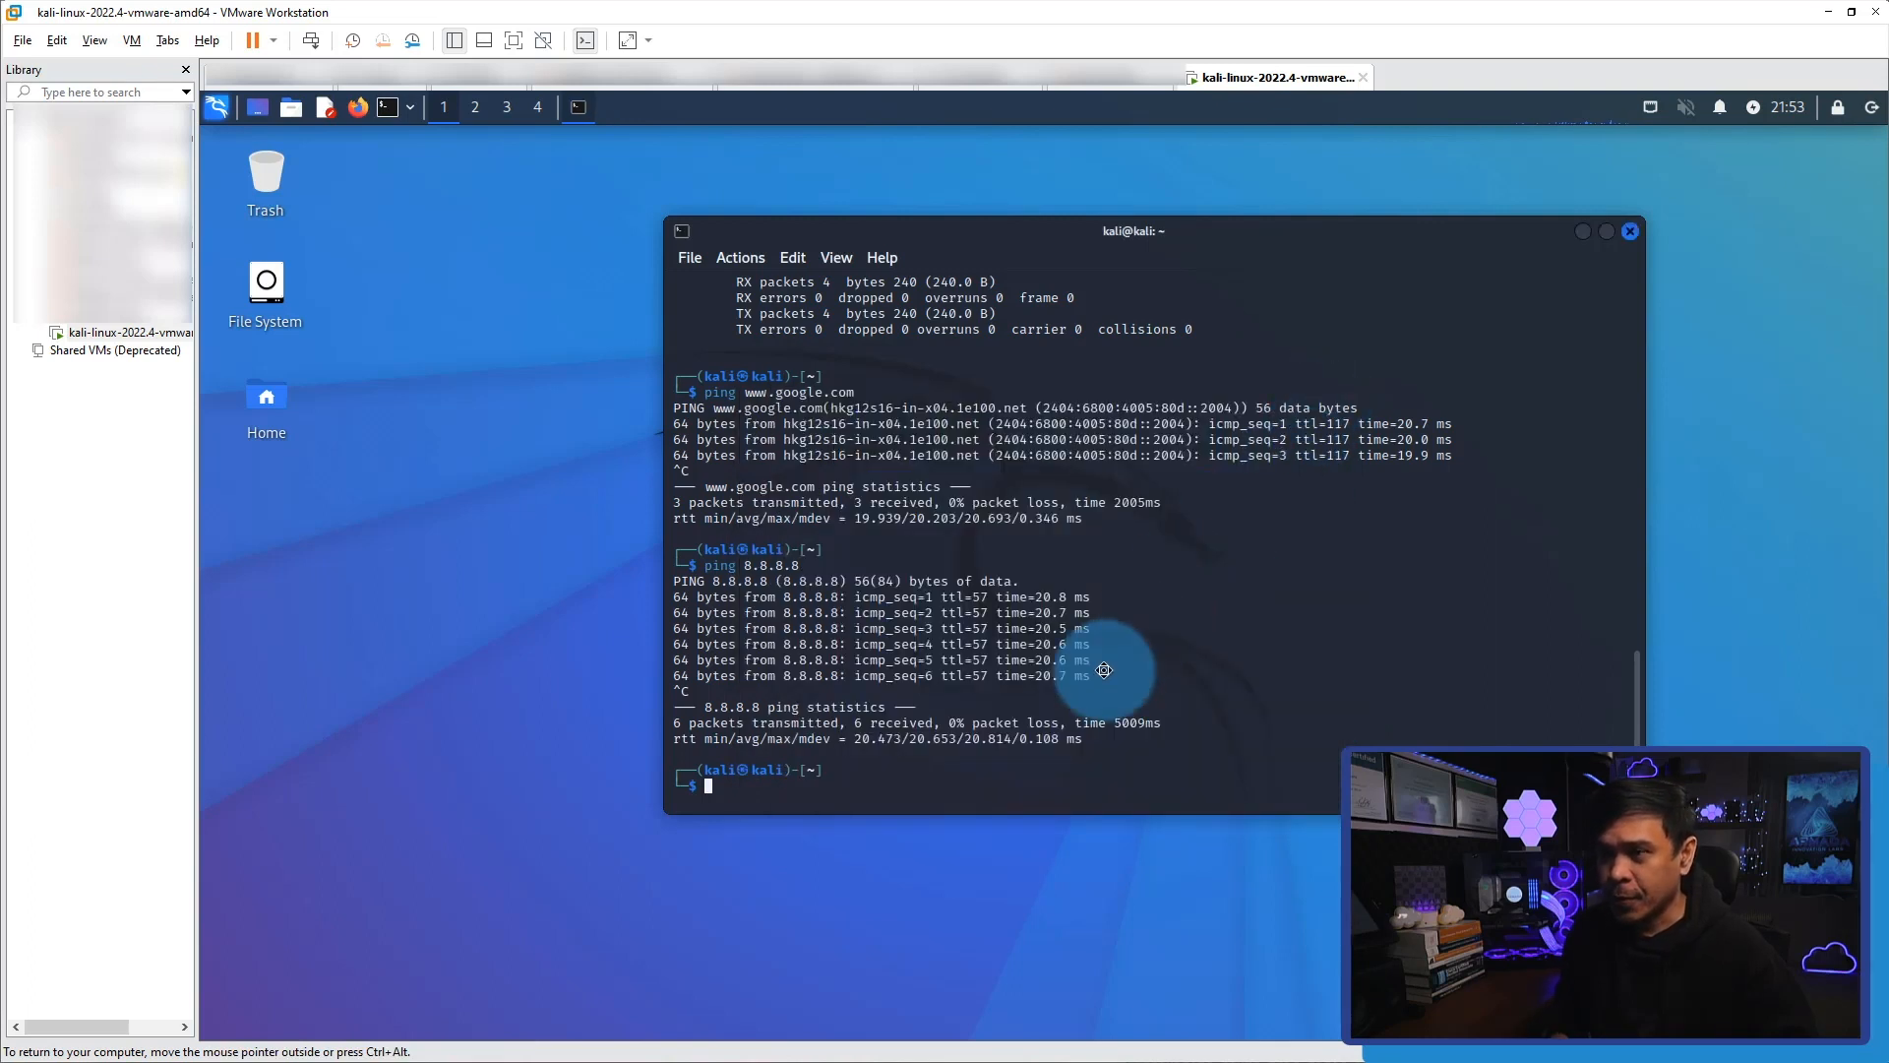
# Run ifconfig -a in the terminal to check the current IP address of eth0.
pyautogui.press('Up')
pyautogui.press('Up')
pyautogui.press('Up')
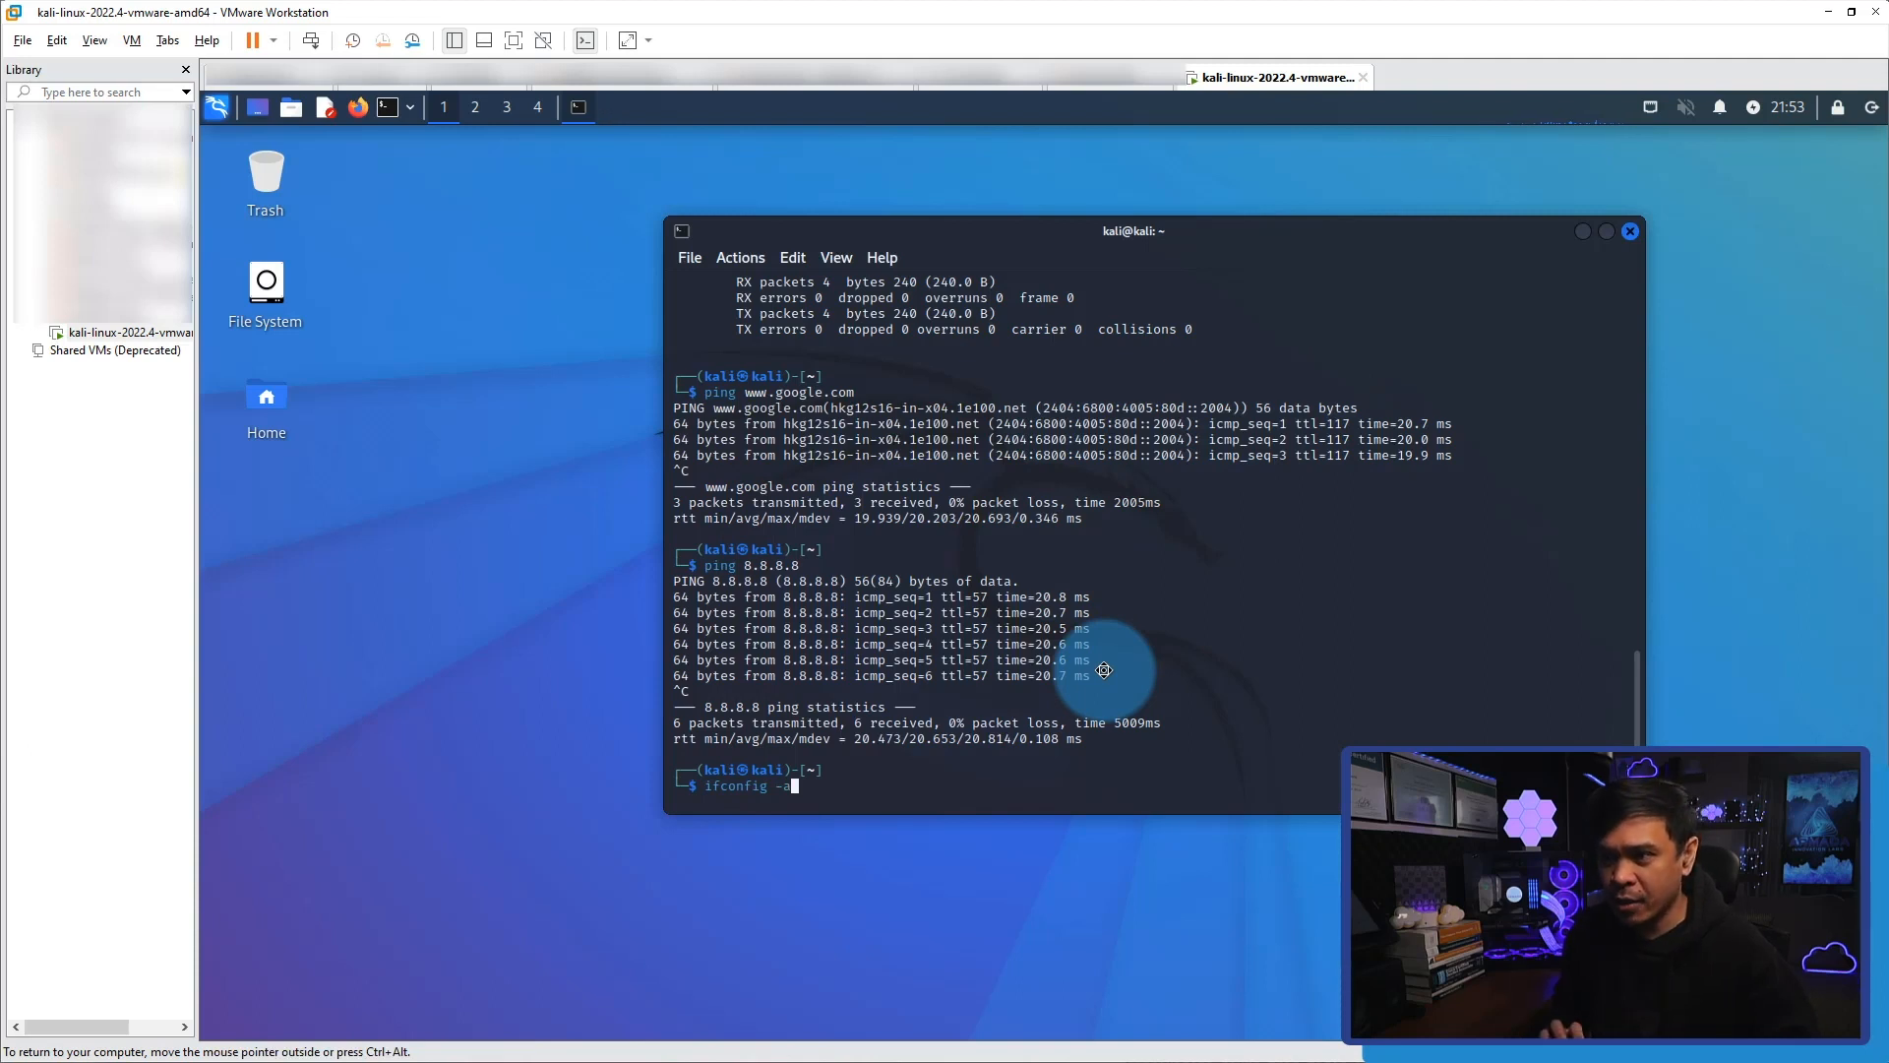
pyautogui.press('Return')
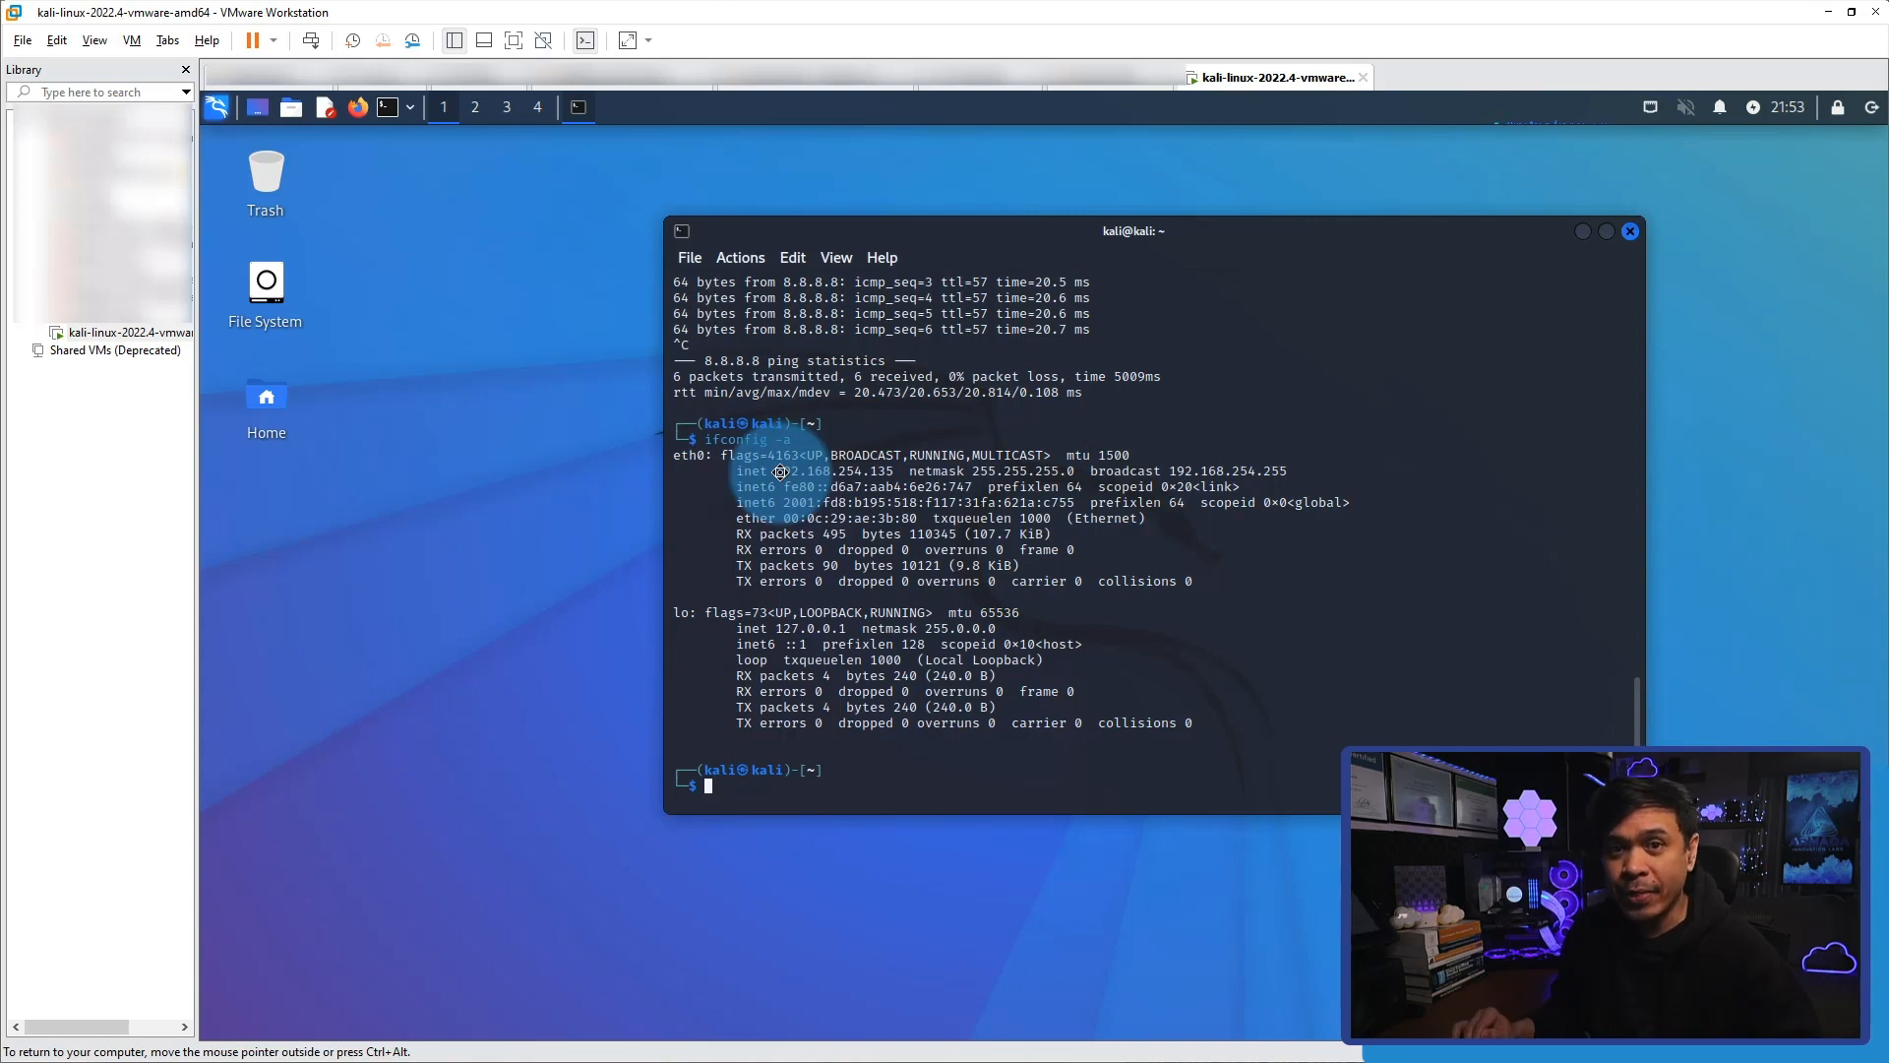
pyautogui.moveTo(780, 472); pyautogui.dragTo(896, 473)
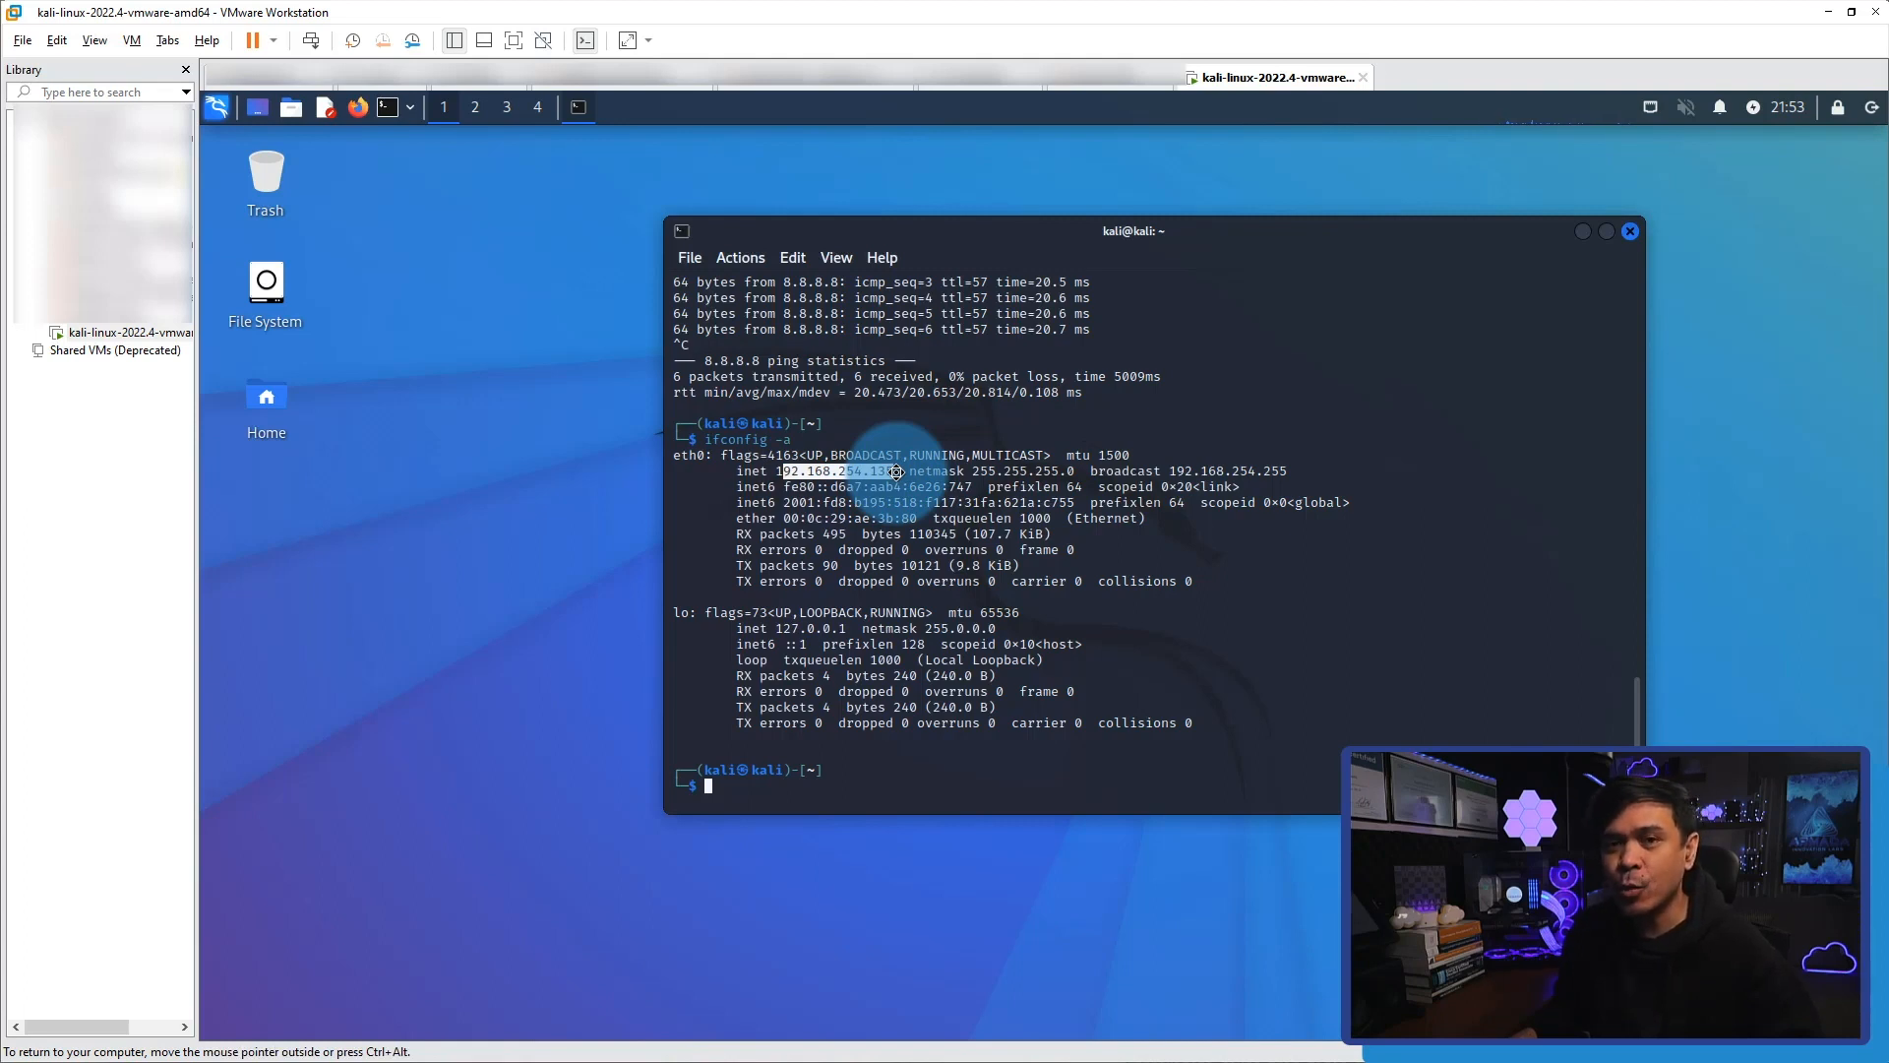
pyautogui.click(848, 508)
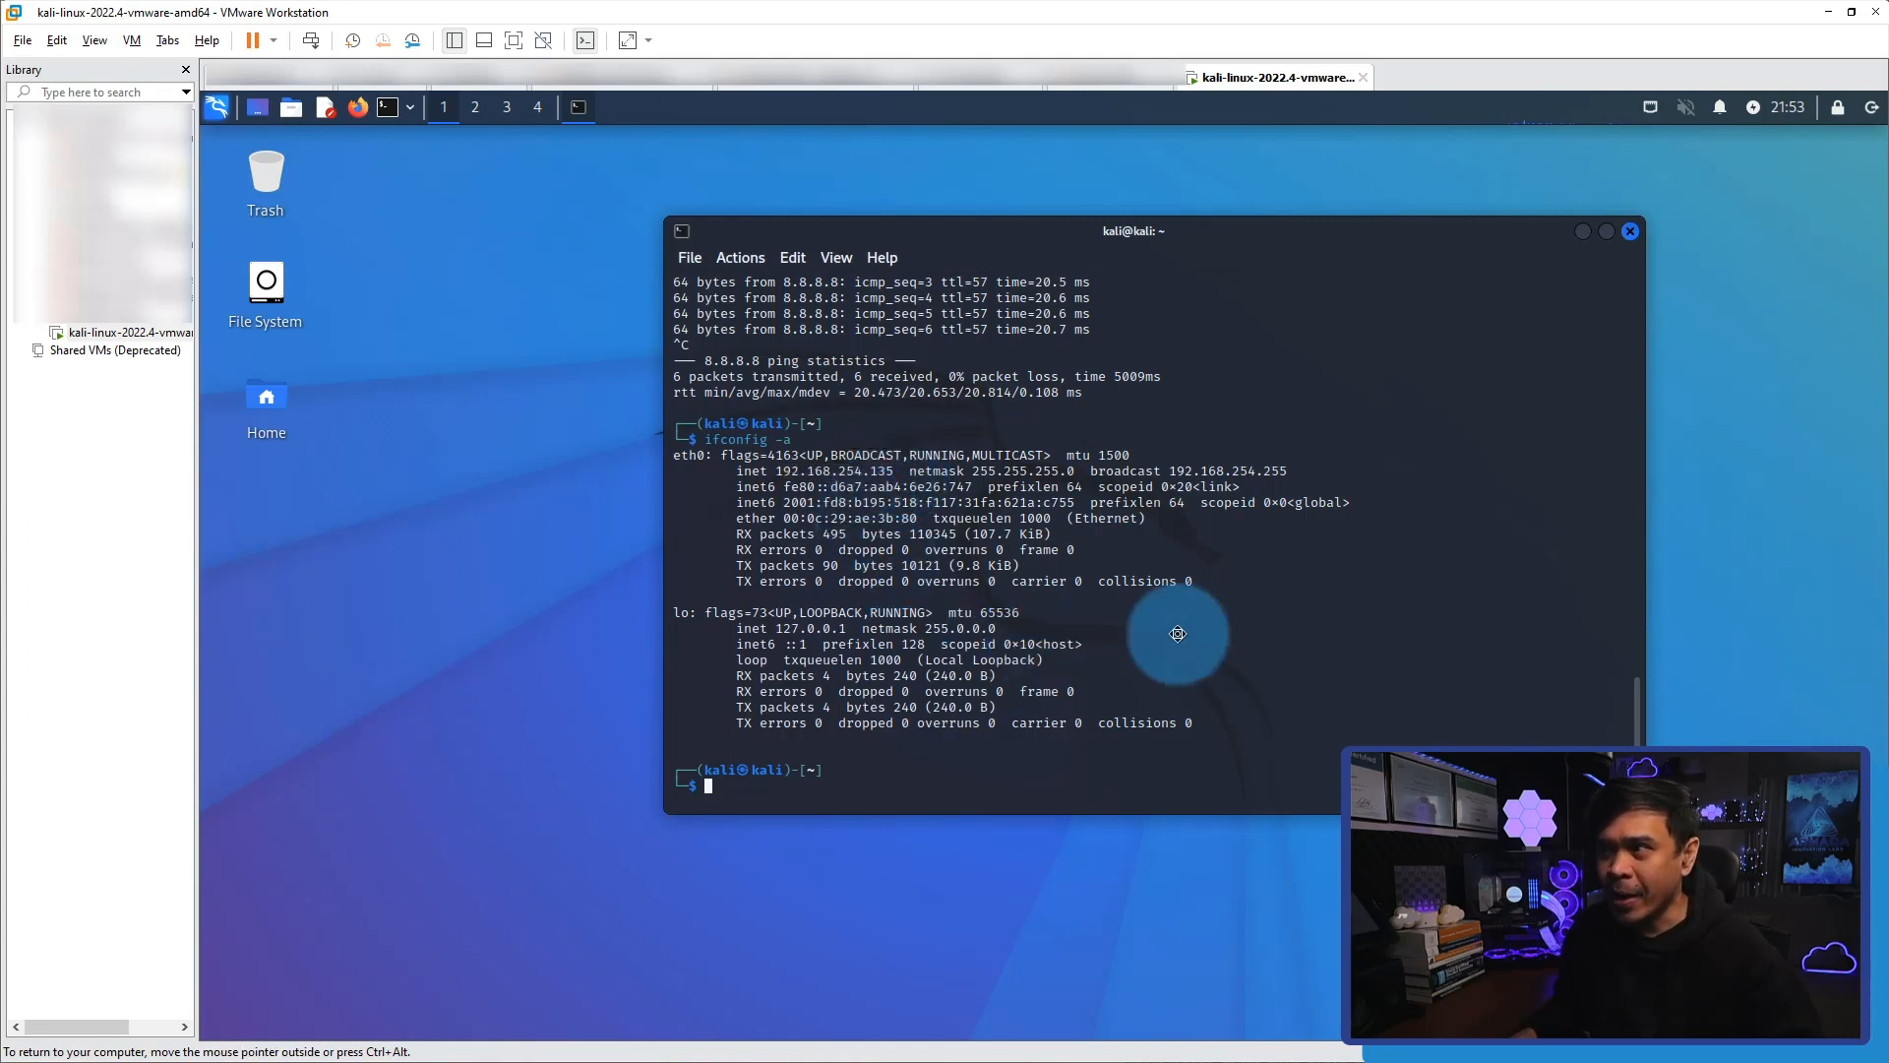
pyautogui.click(1648, 105)
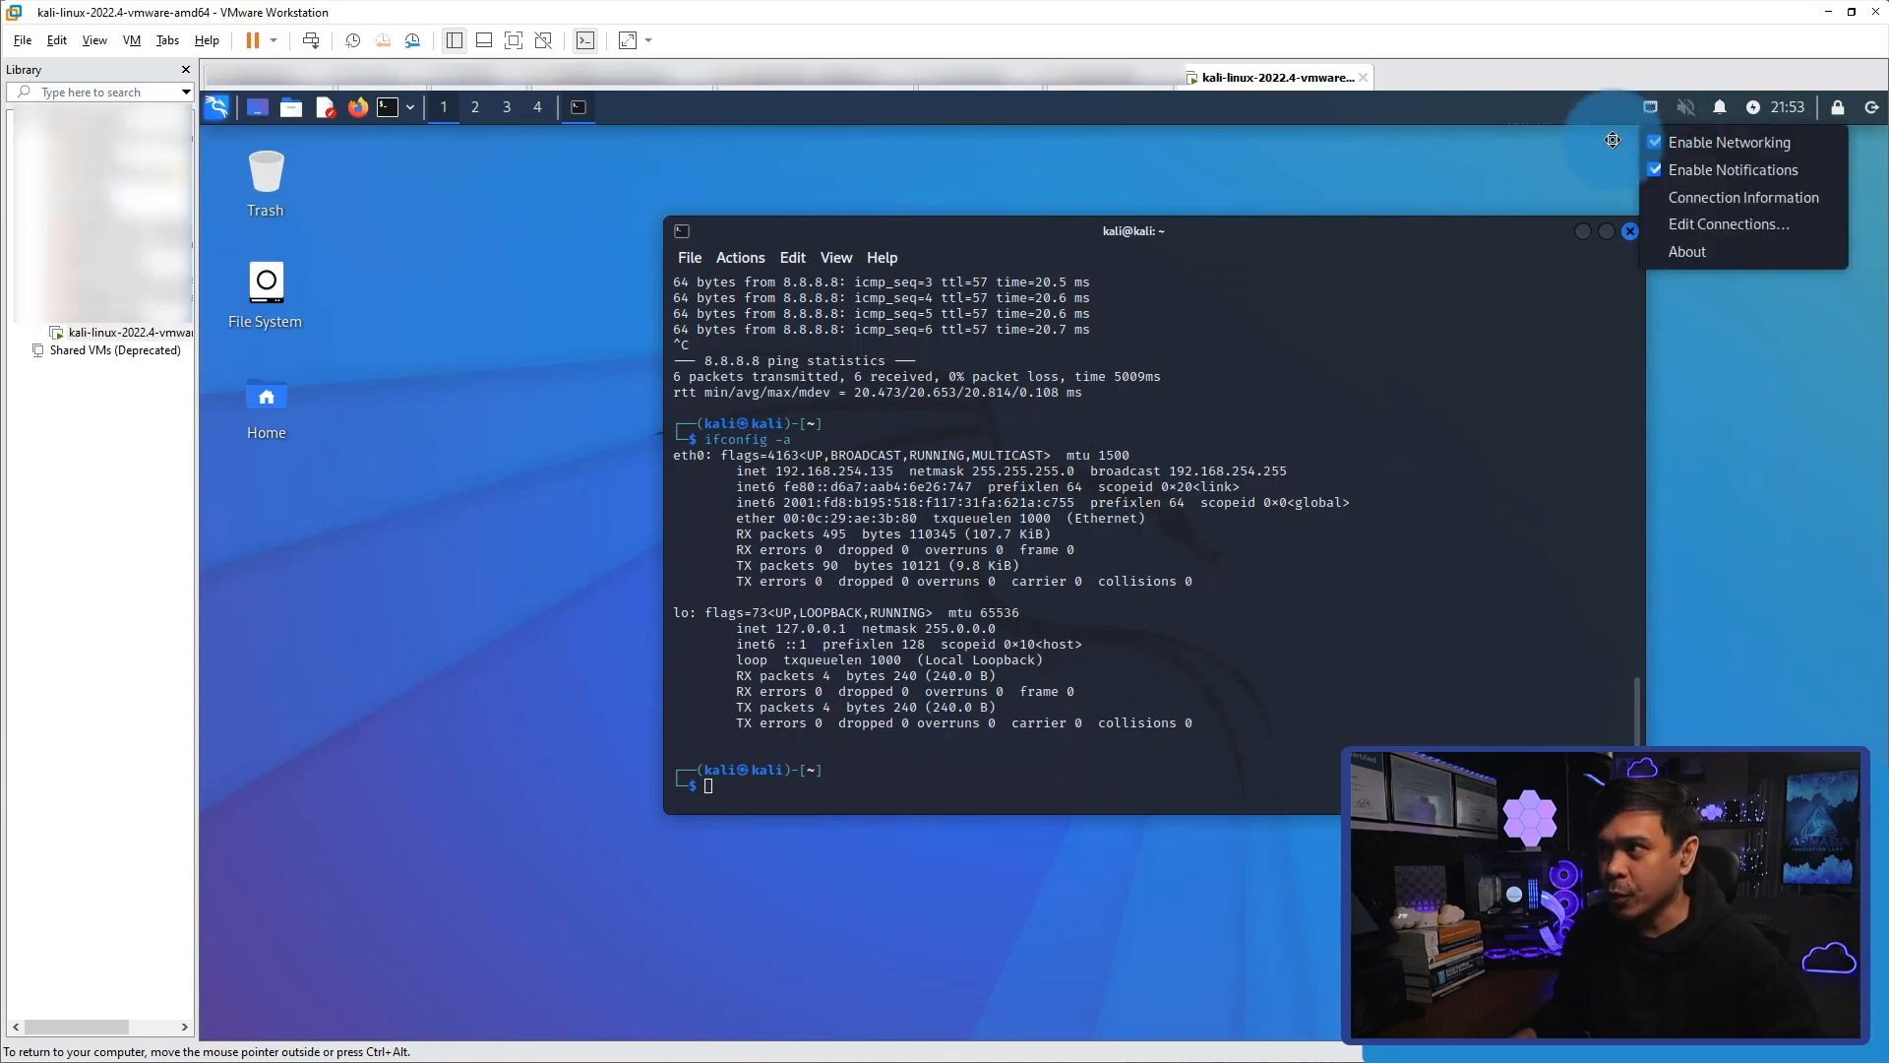
pyautogui.click(1651, 108)
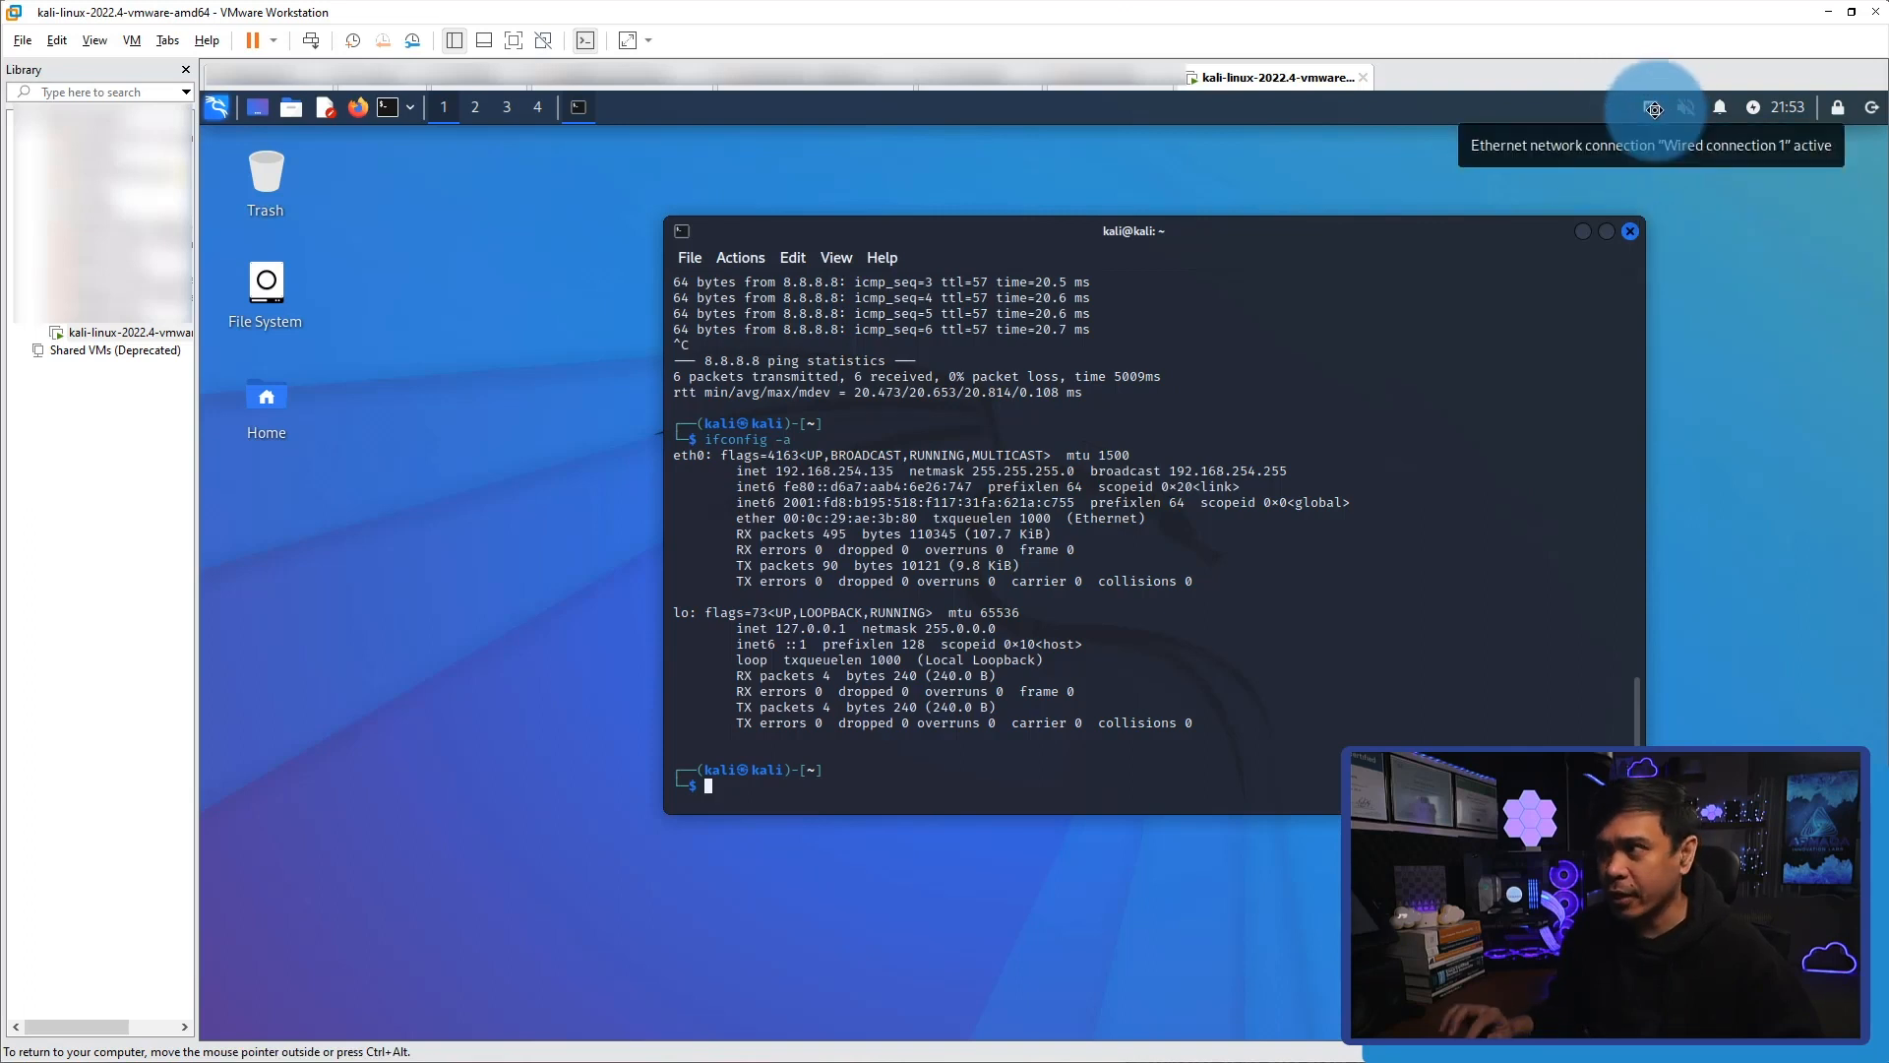
pyautogui.click(1654, 109)
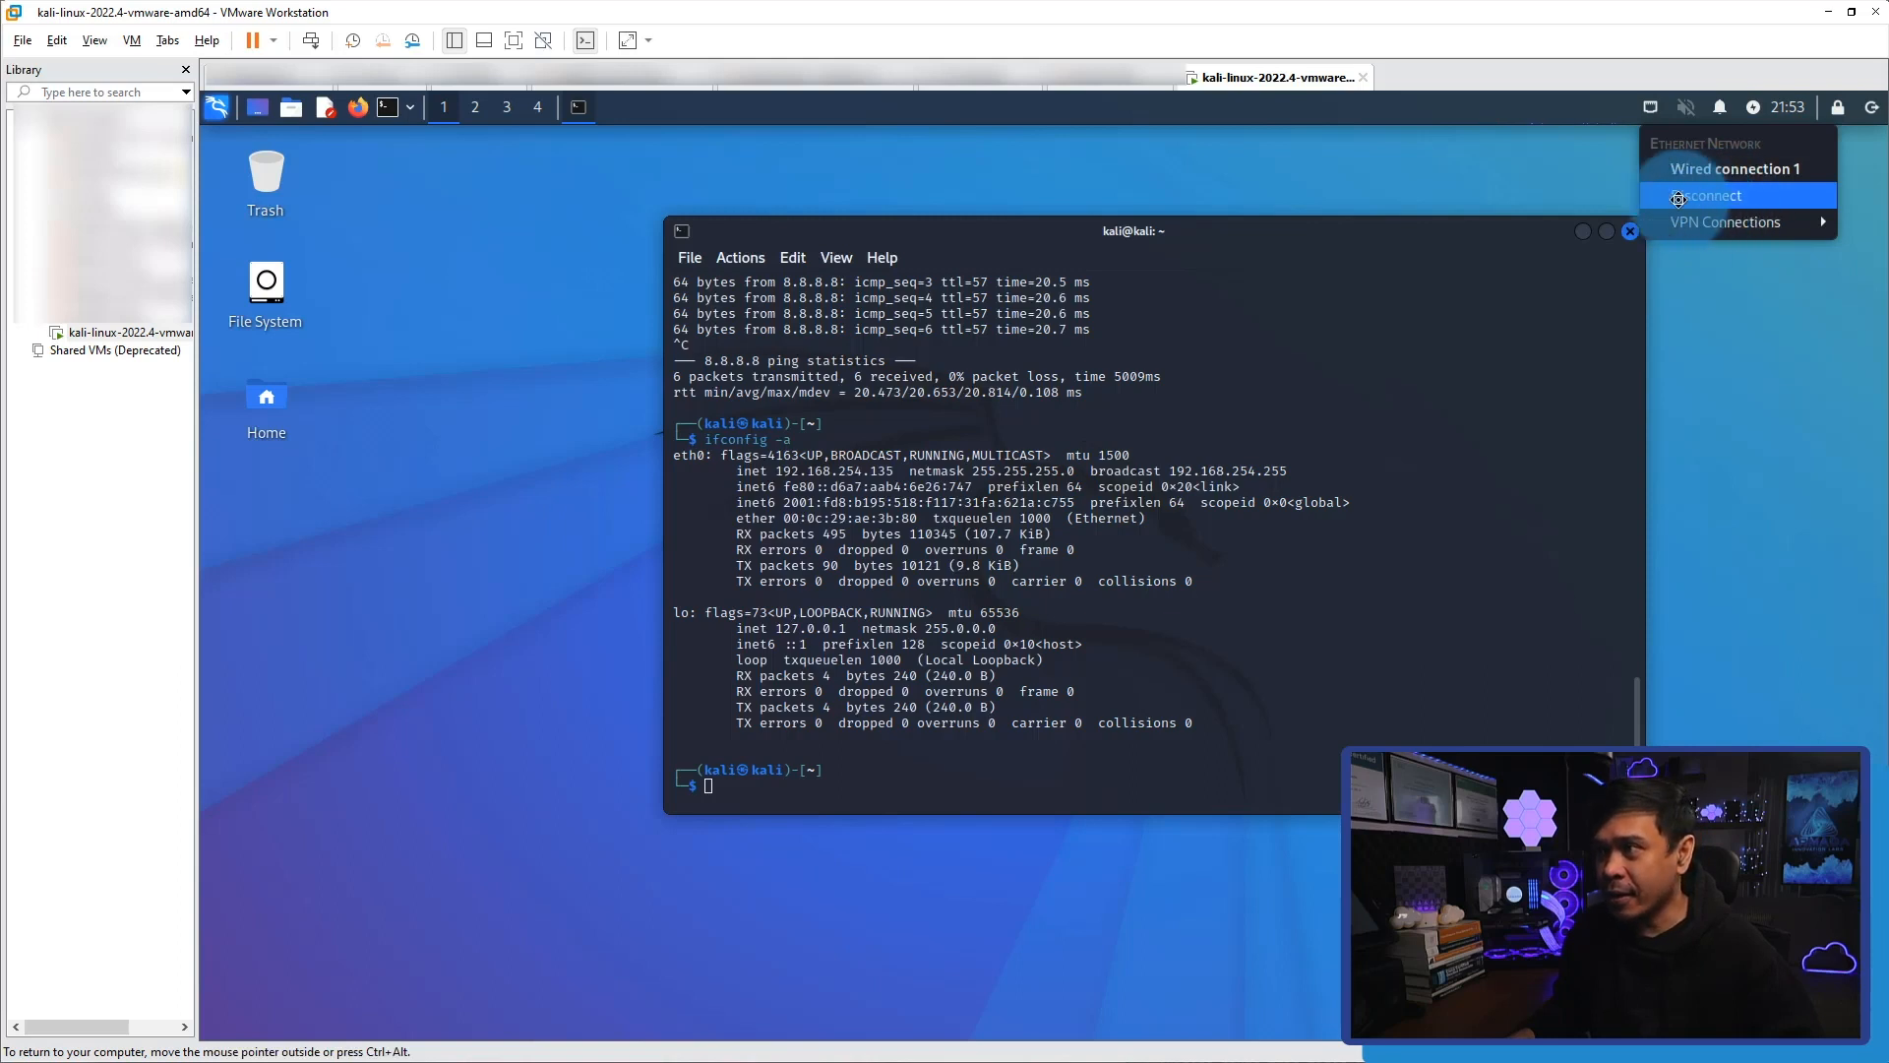
pyautogui.click(1708, 199)
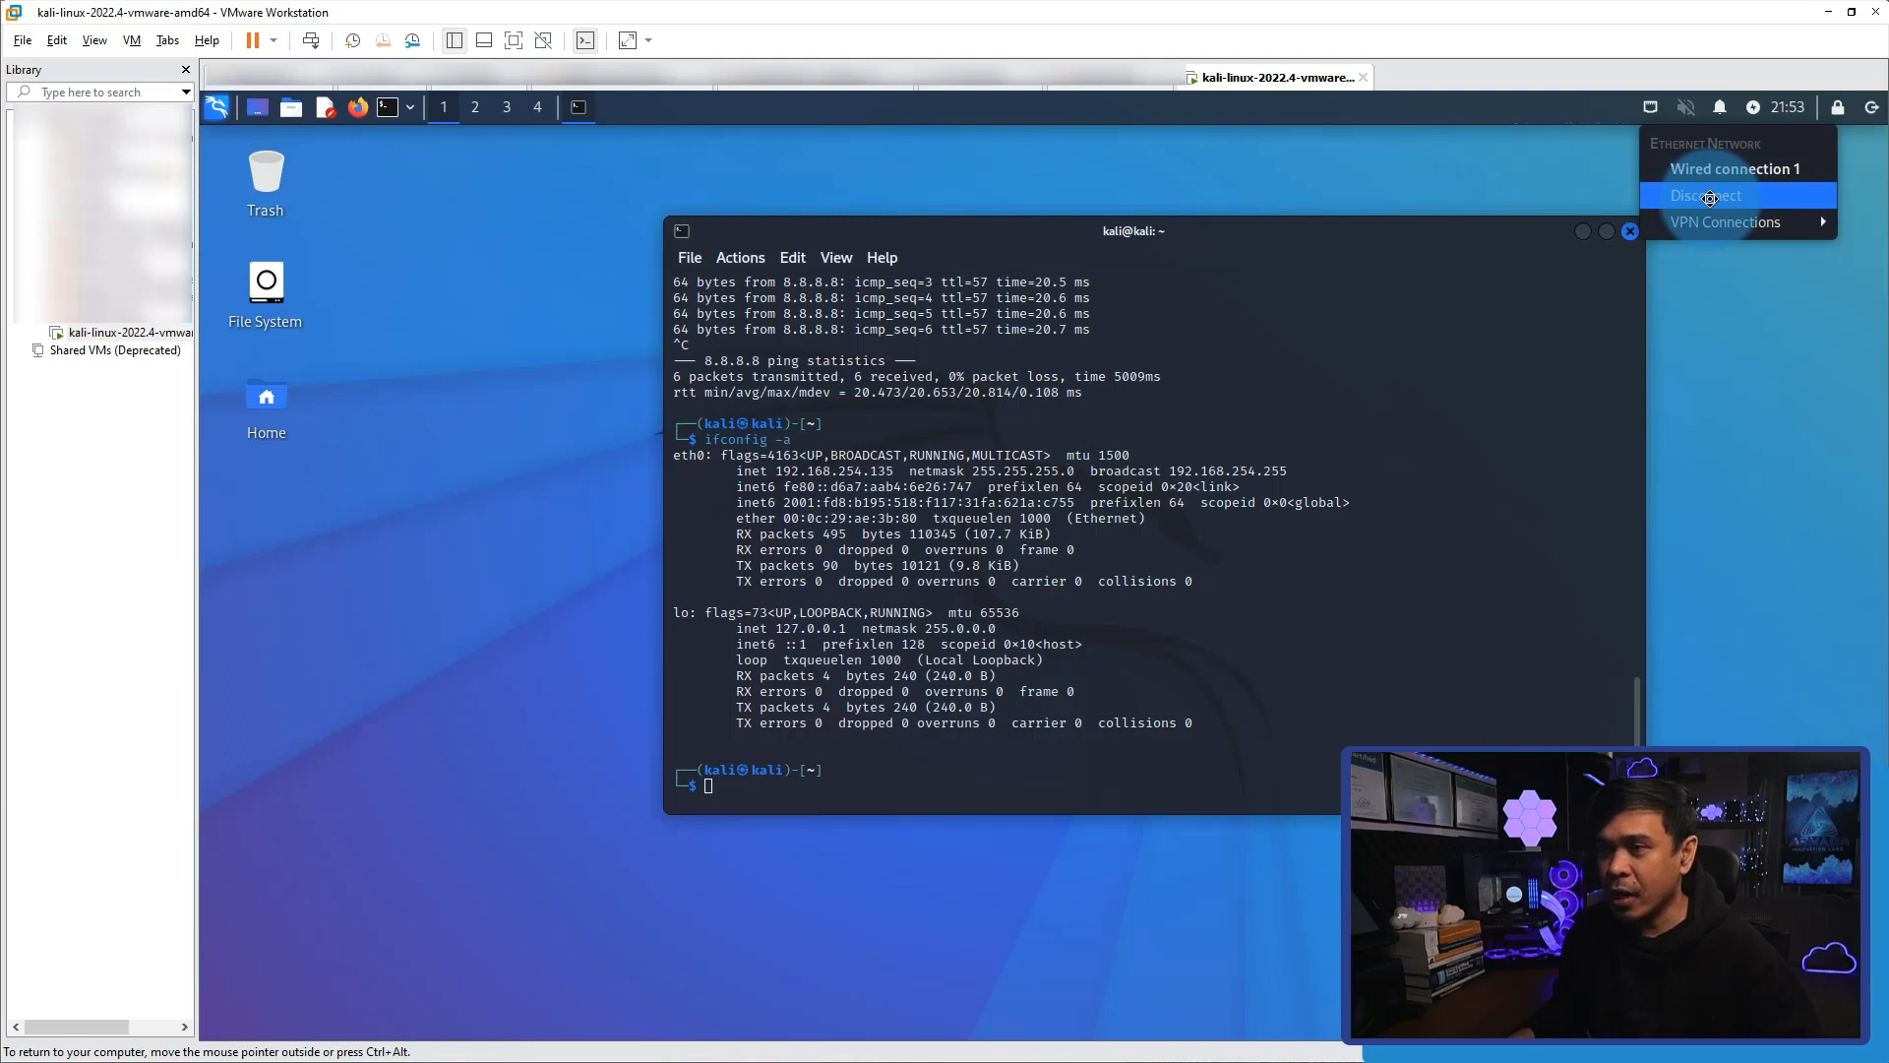
pyautogui.click(1377, 359)
# Start a ping to 8.8.8.8 in the terminal and leave it running.
pyautogui.write('ping 8.8.8.8')
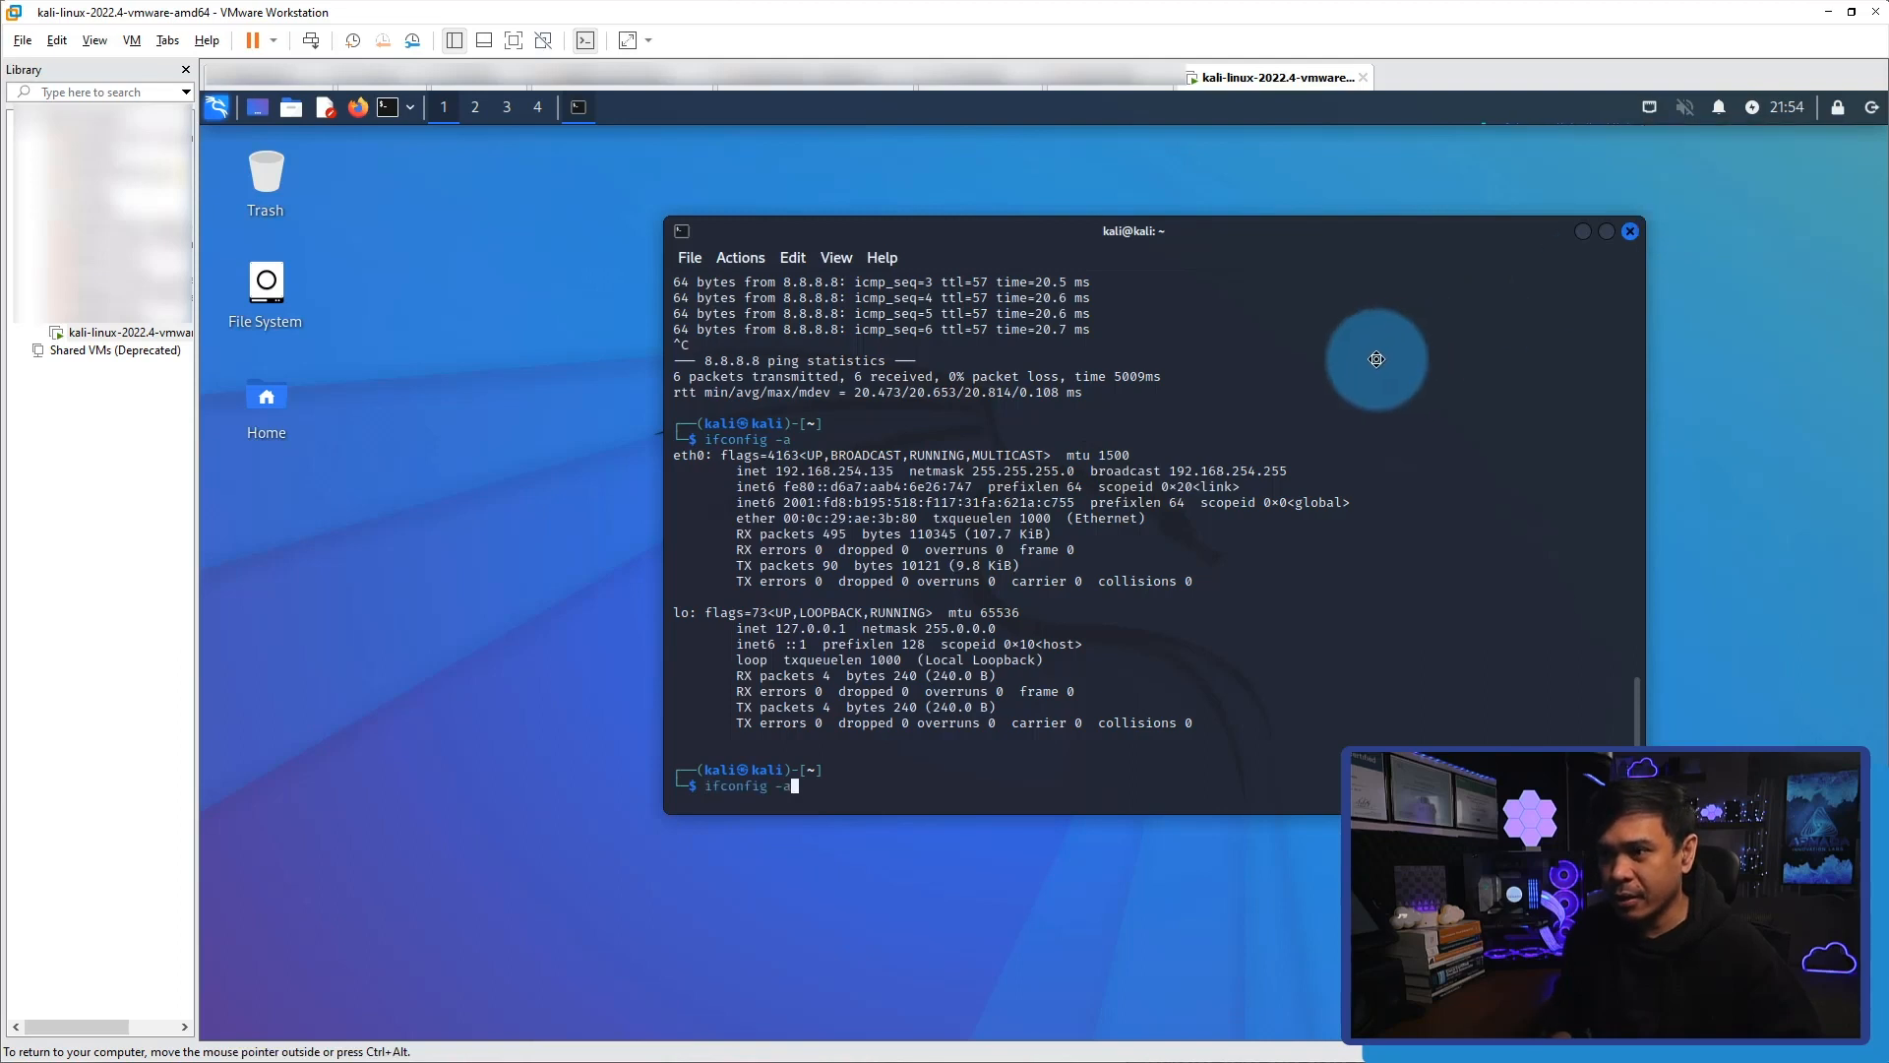
pyautogui.press('Up')
pyautogui.press('Down')
pyautogui.press('Return')
# Disconnect and reconnect the Wired connection 1 network, and stop the running ping to 8.8.8.8.
pyautogui.click(1652, 110)
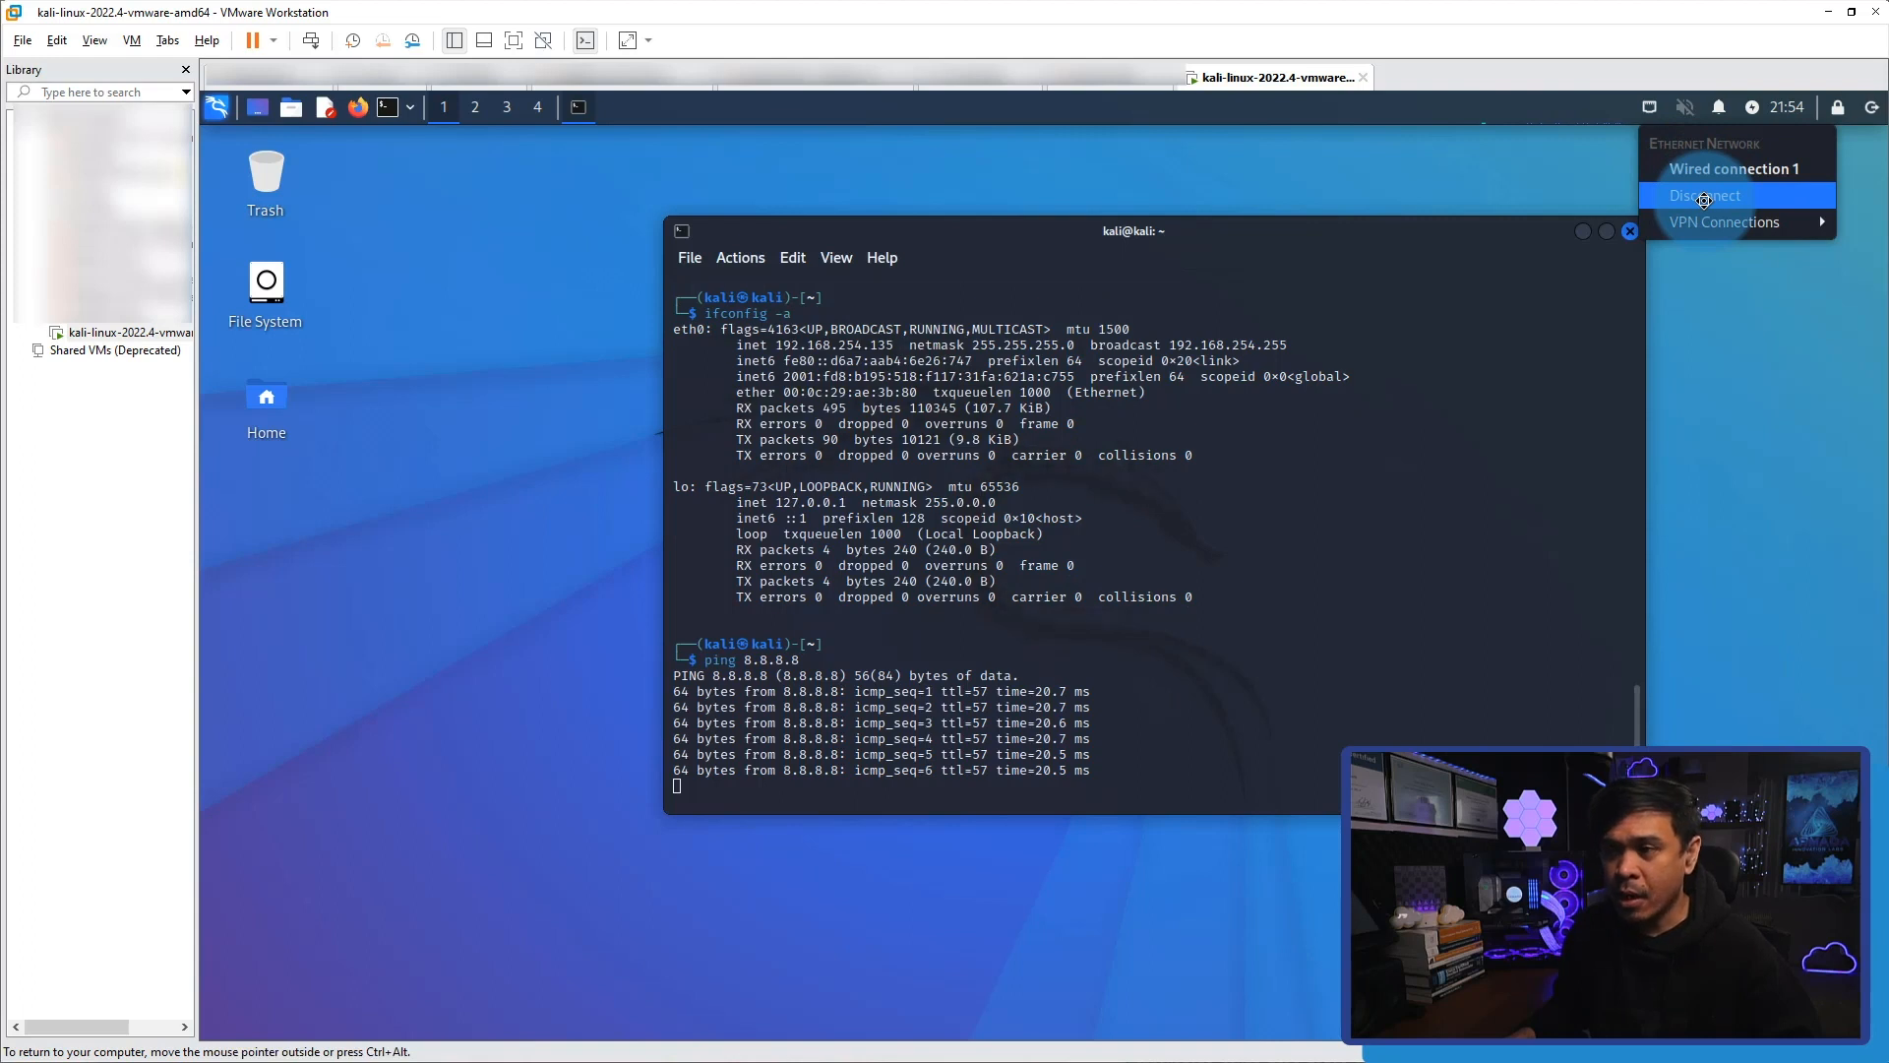
pyautogui.click(1704, 199)
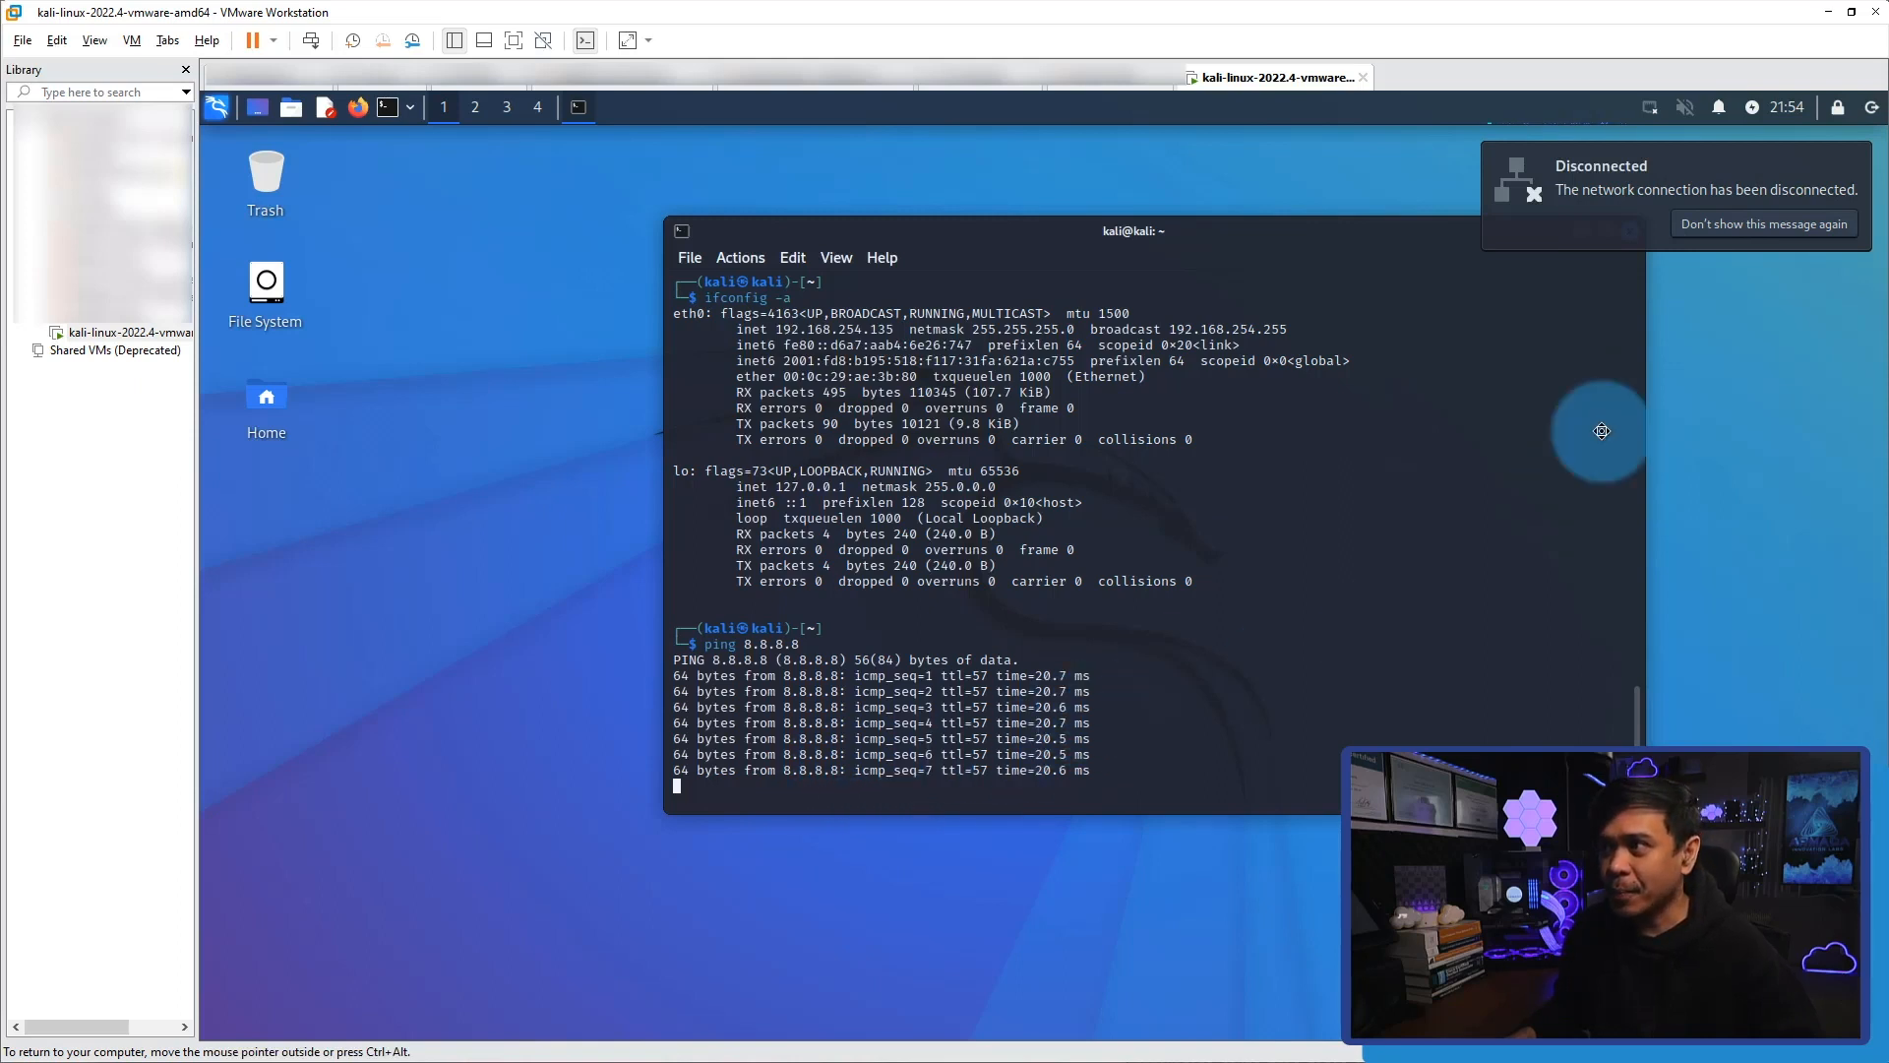
pyautogui.click(1653, 107)
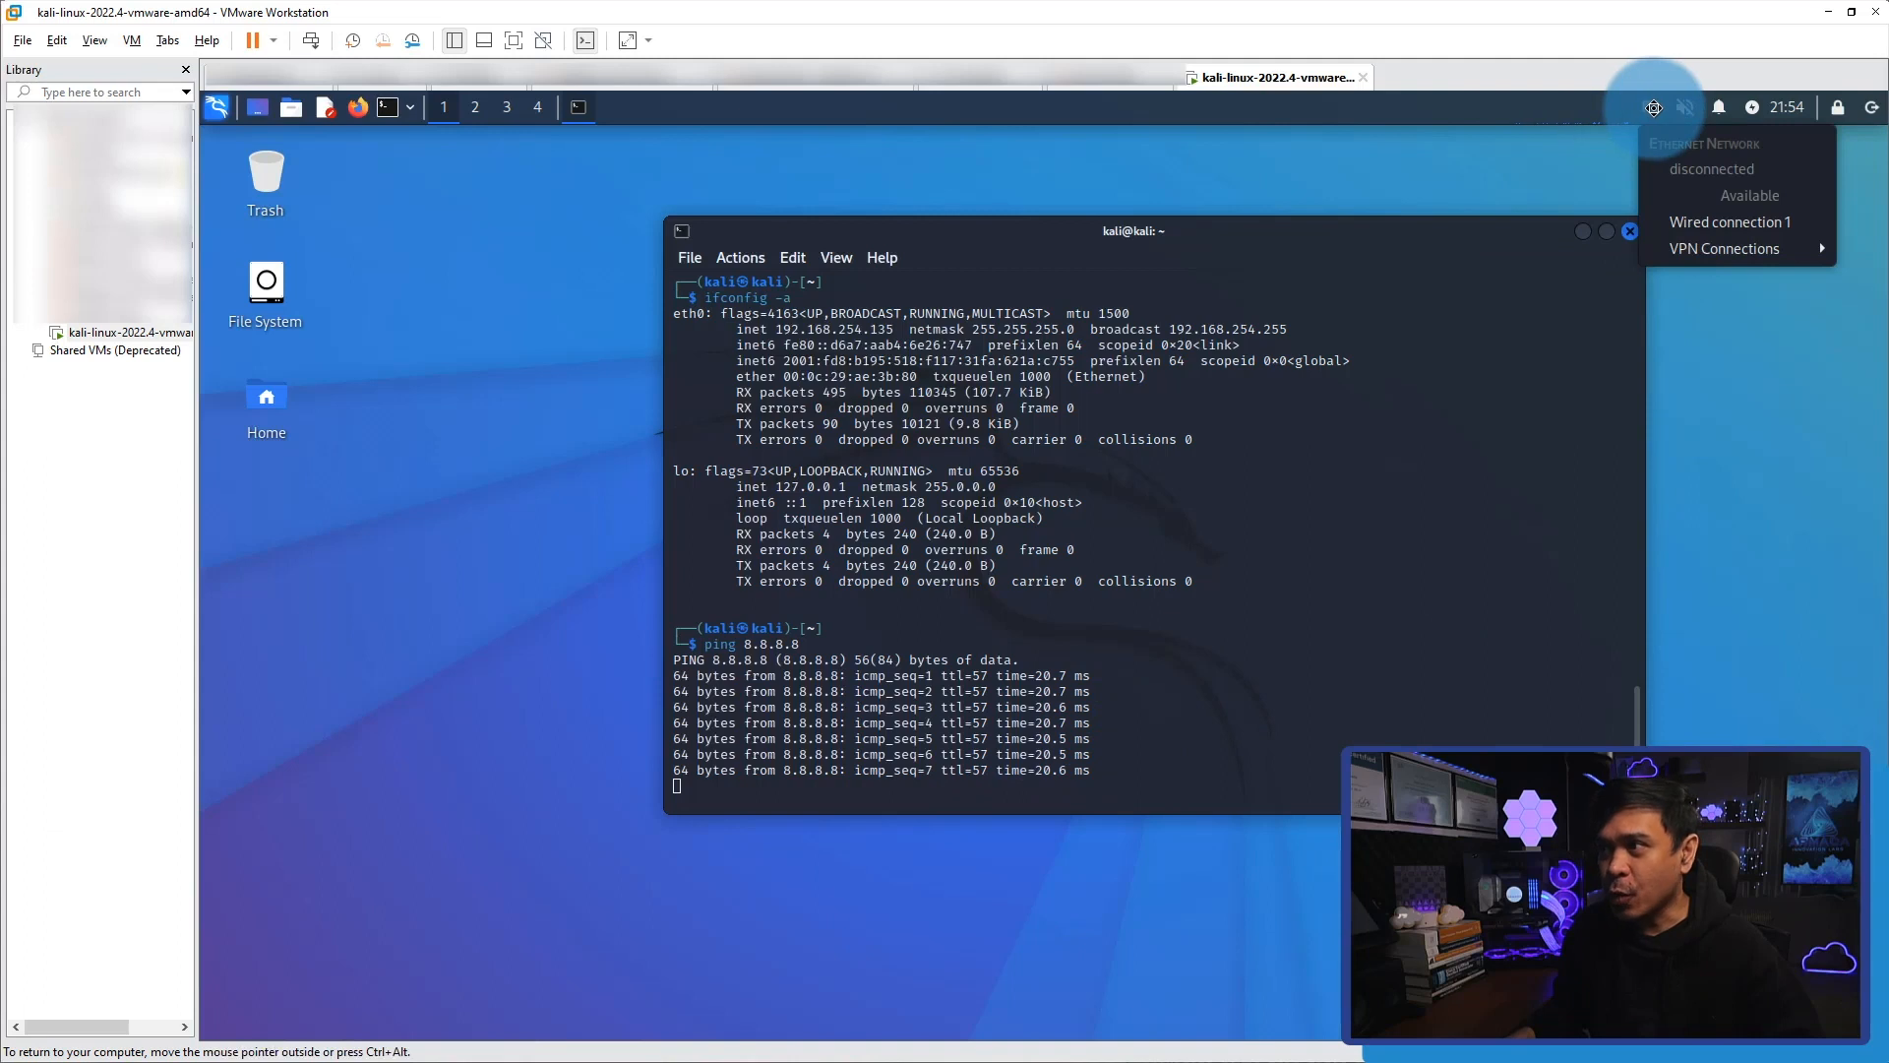
pyautogui.click(1739, 223)
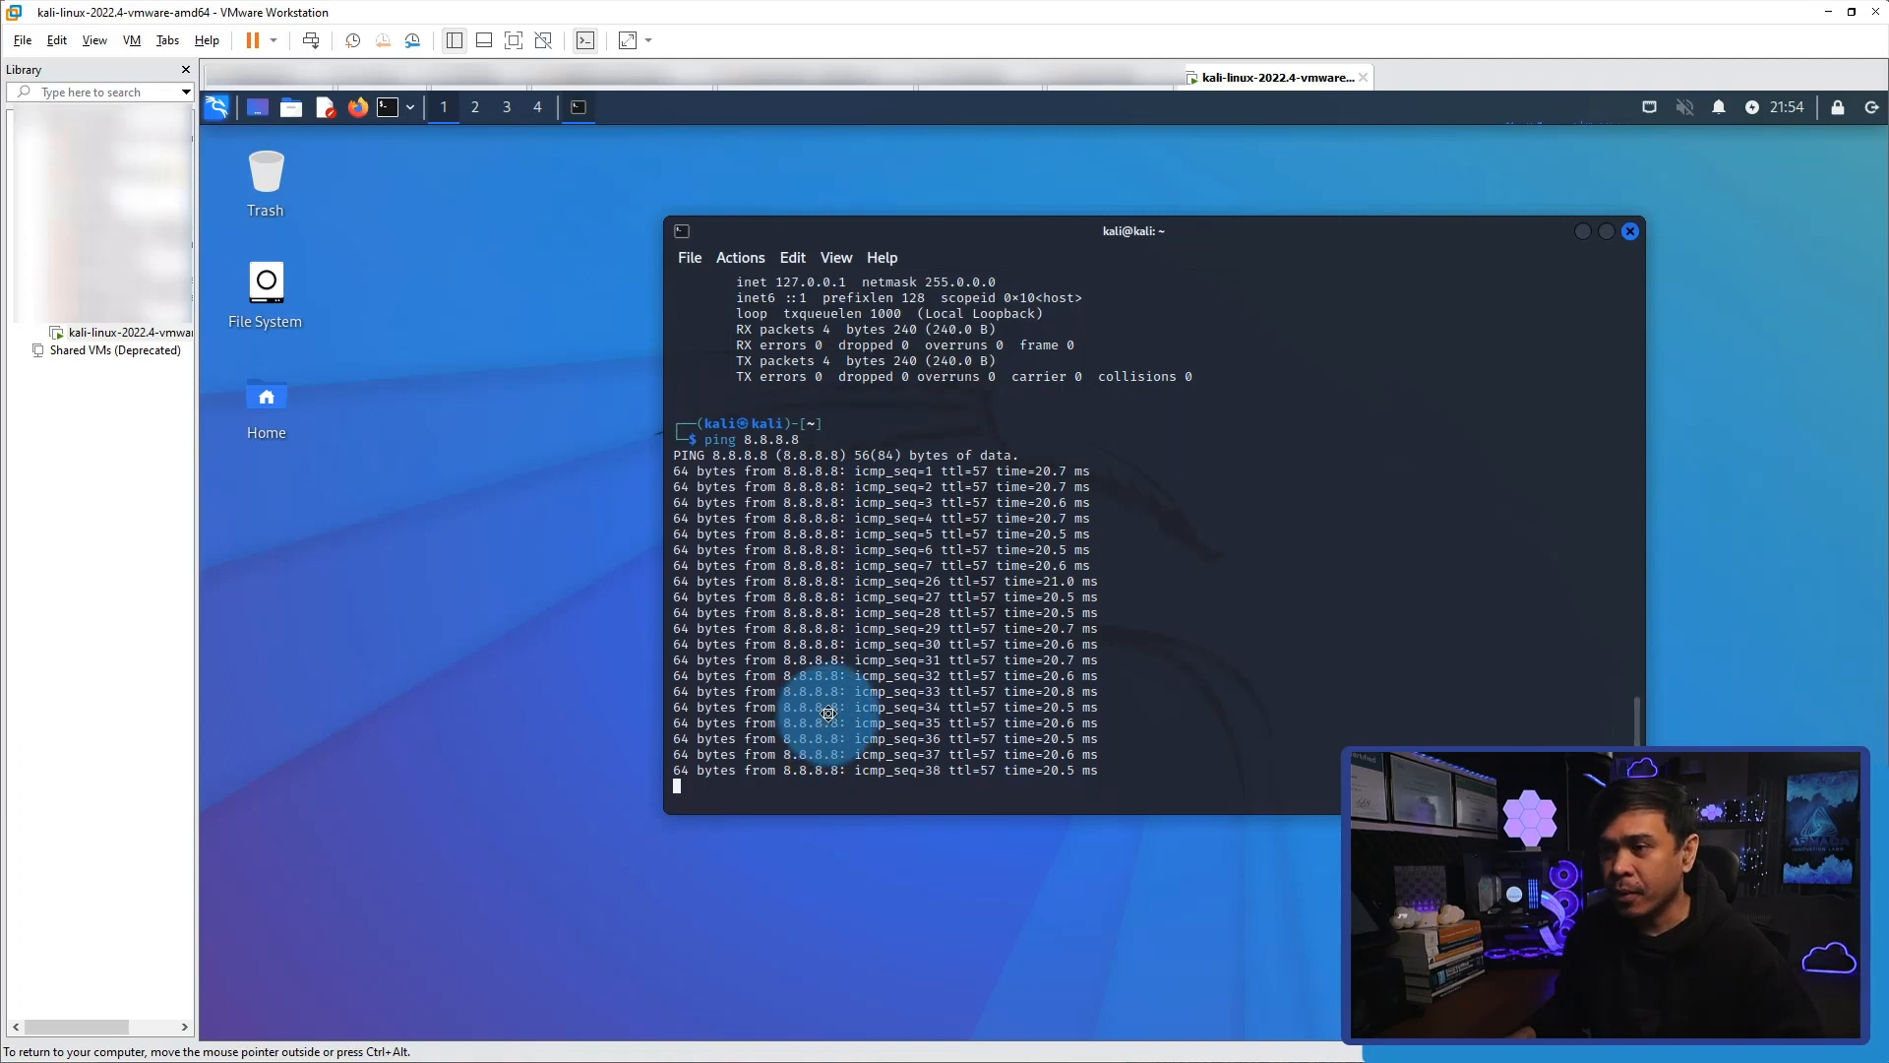
pyautogui.hotkey('ctrl', 'c')
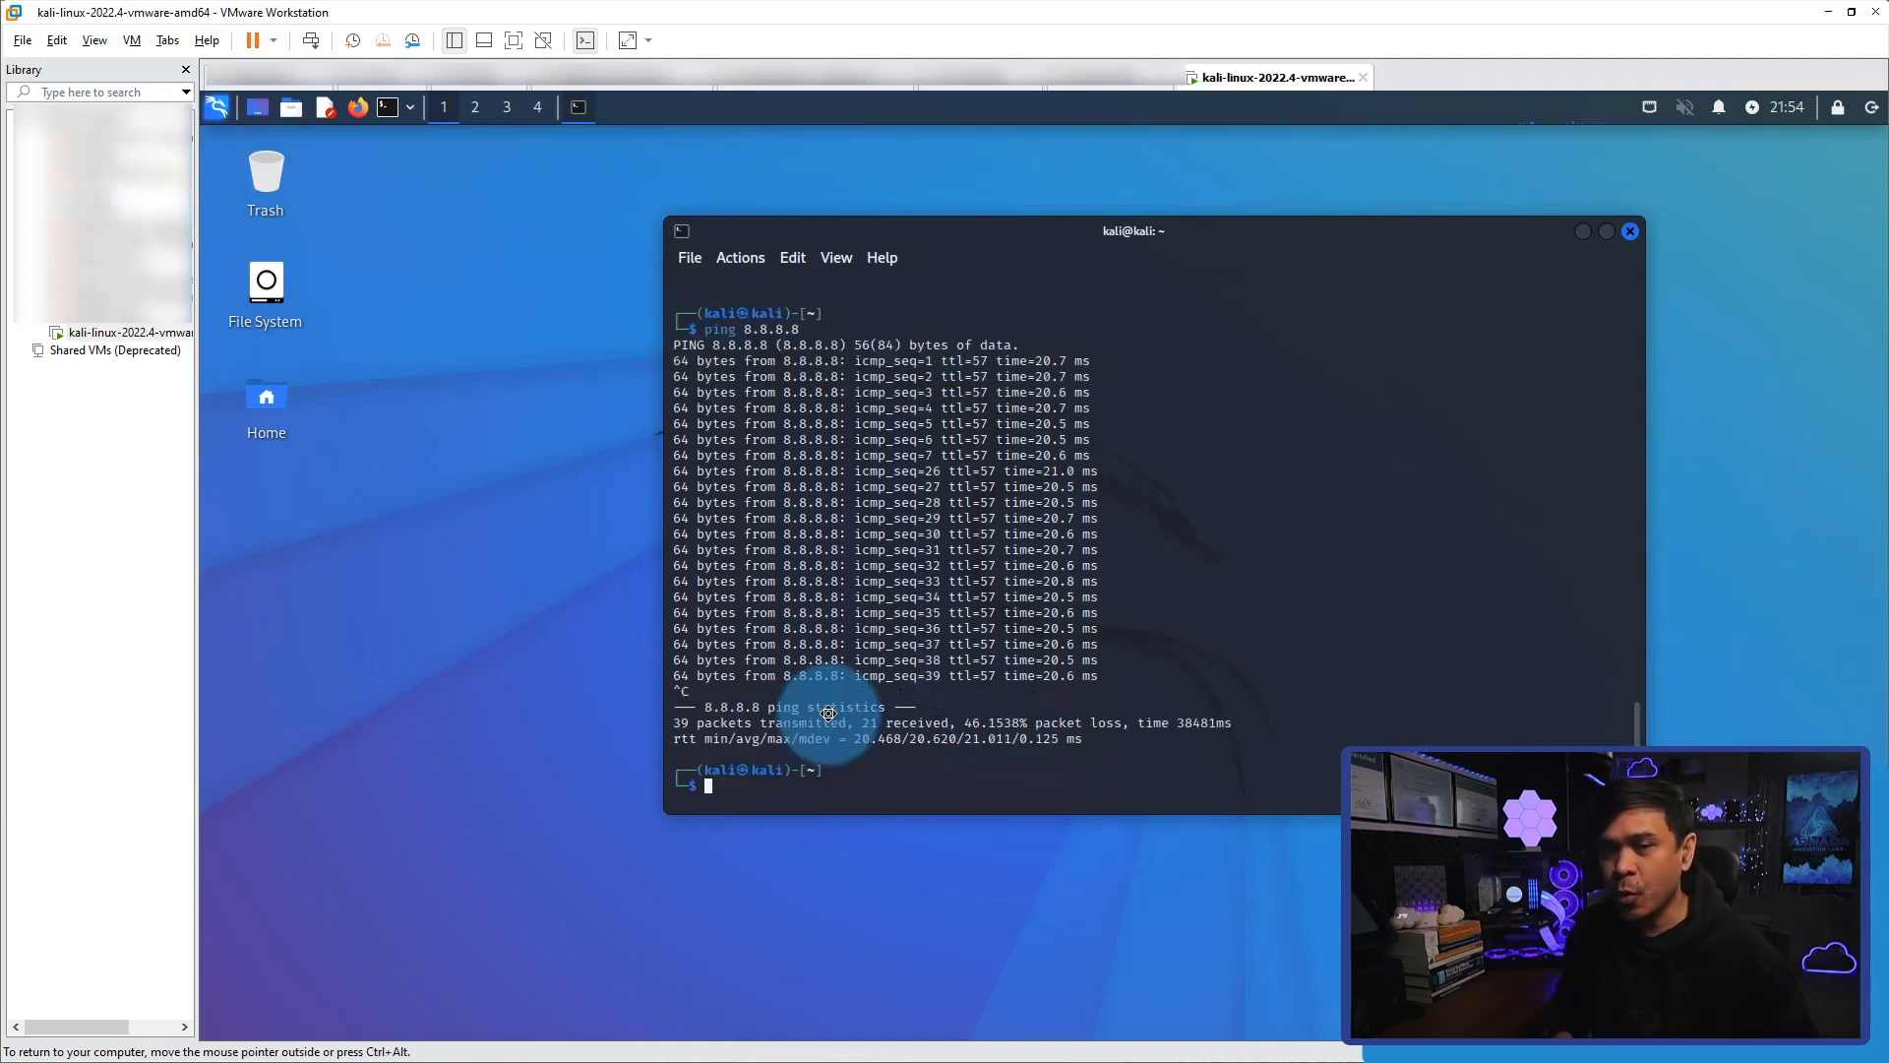
# Run ifconfig -a in the terminal and check the inet address of eth0.
pyautogui.write('ifconfig -a')
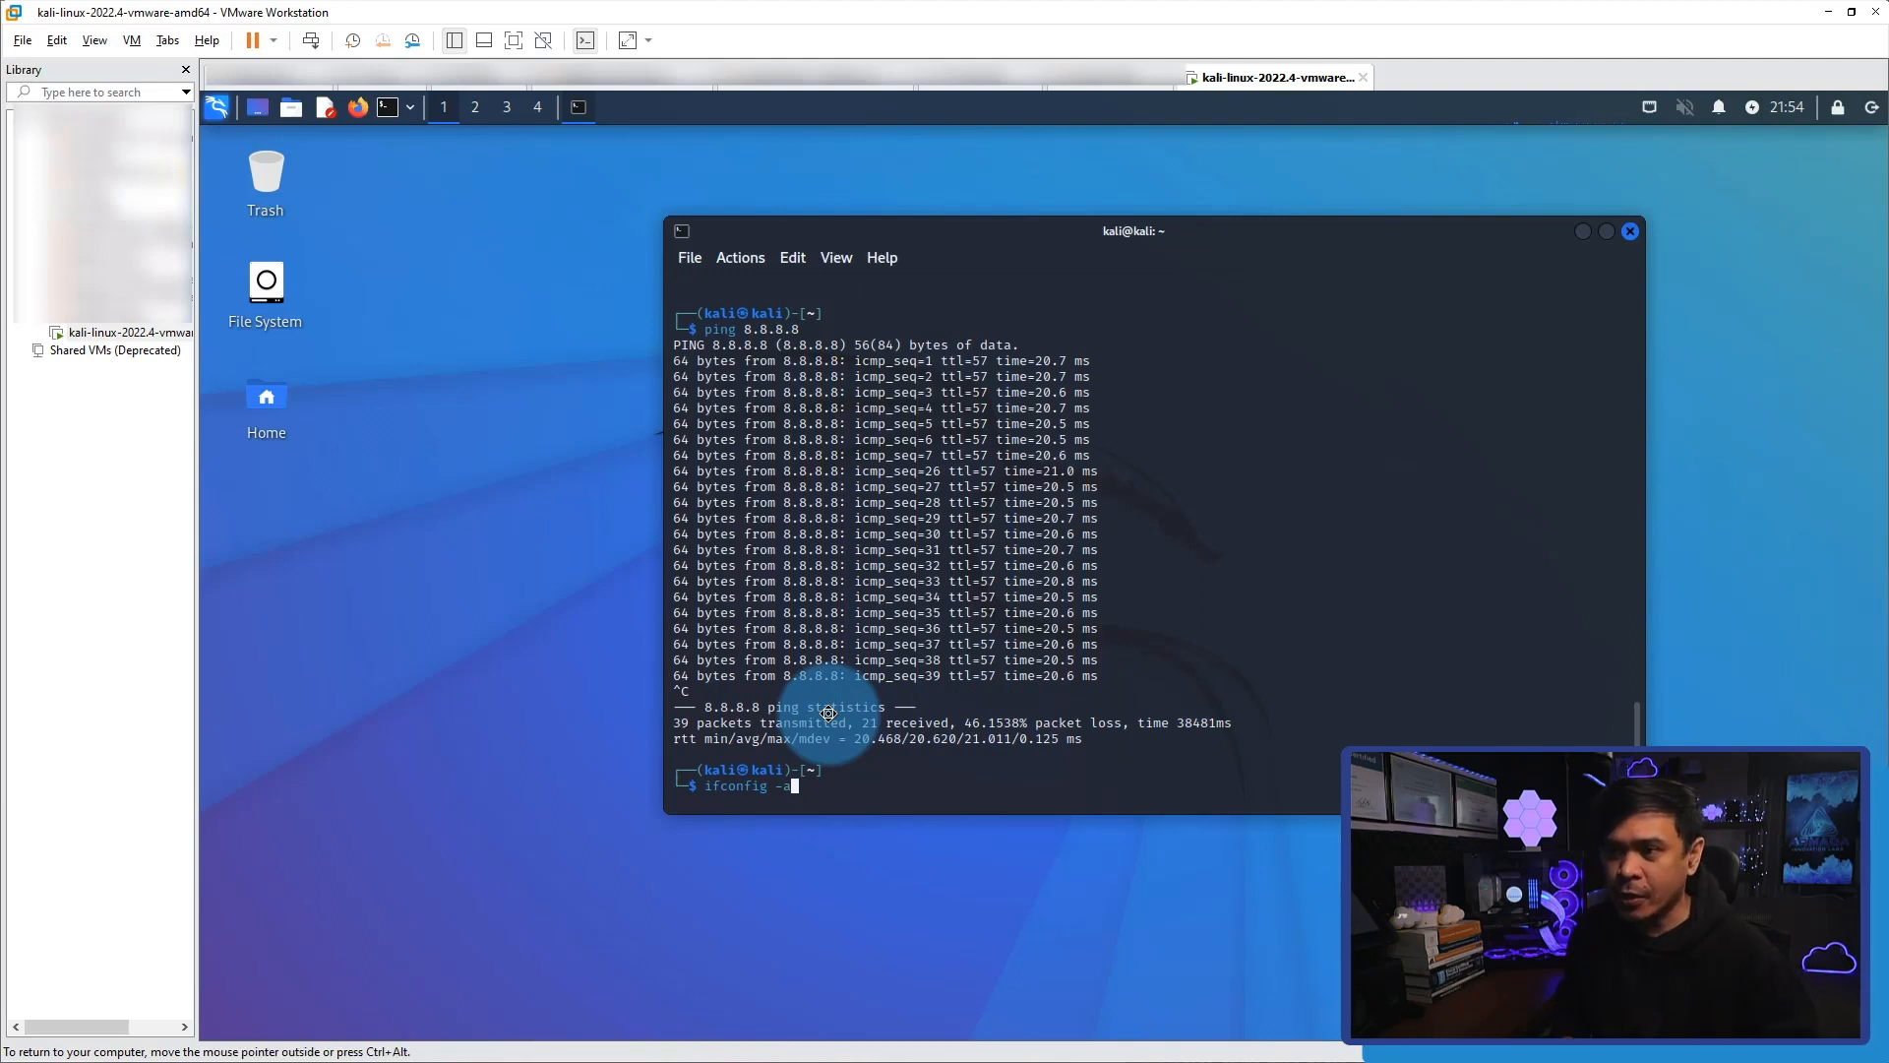
pyautogui.press('Return')
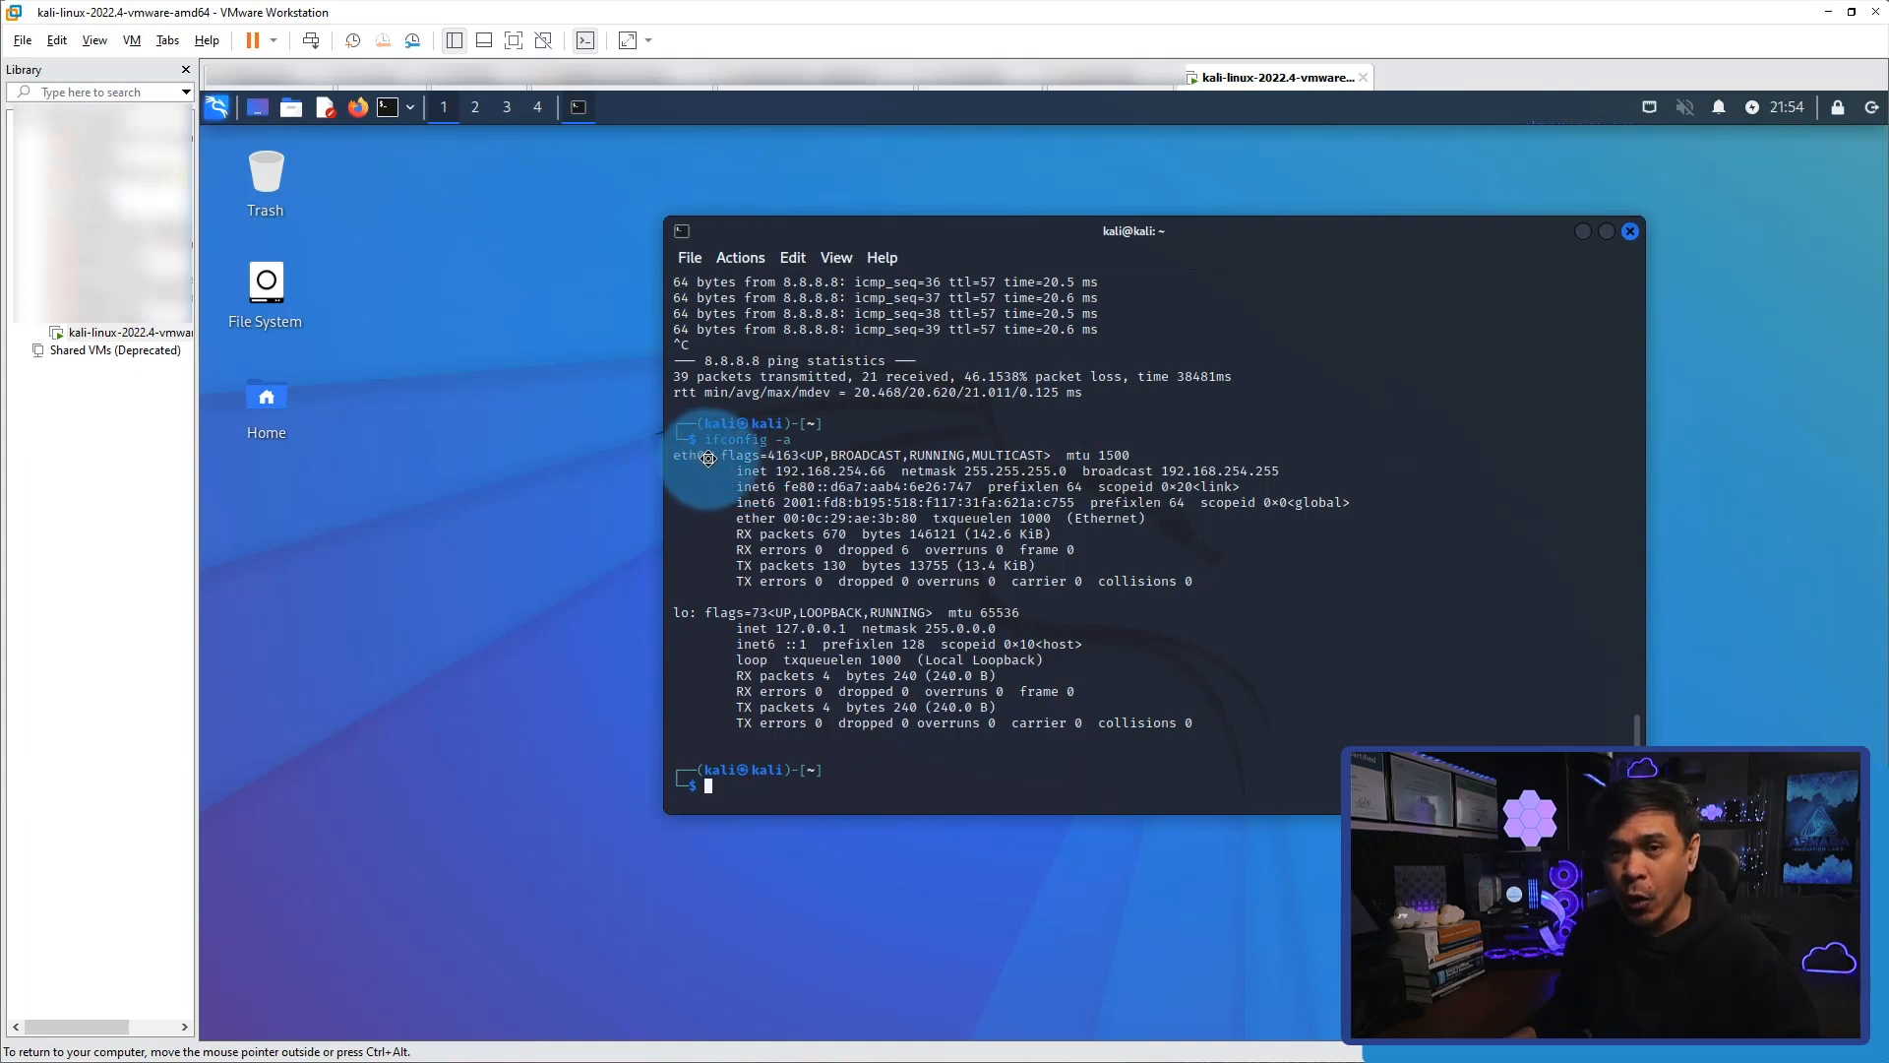
pyautogui.moveTo(775, 473); pyautogui.dragTo(885, 473)
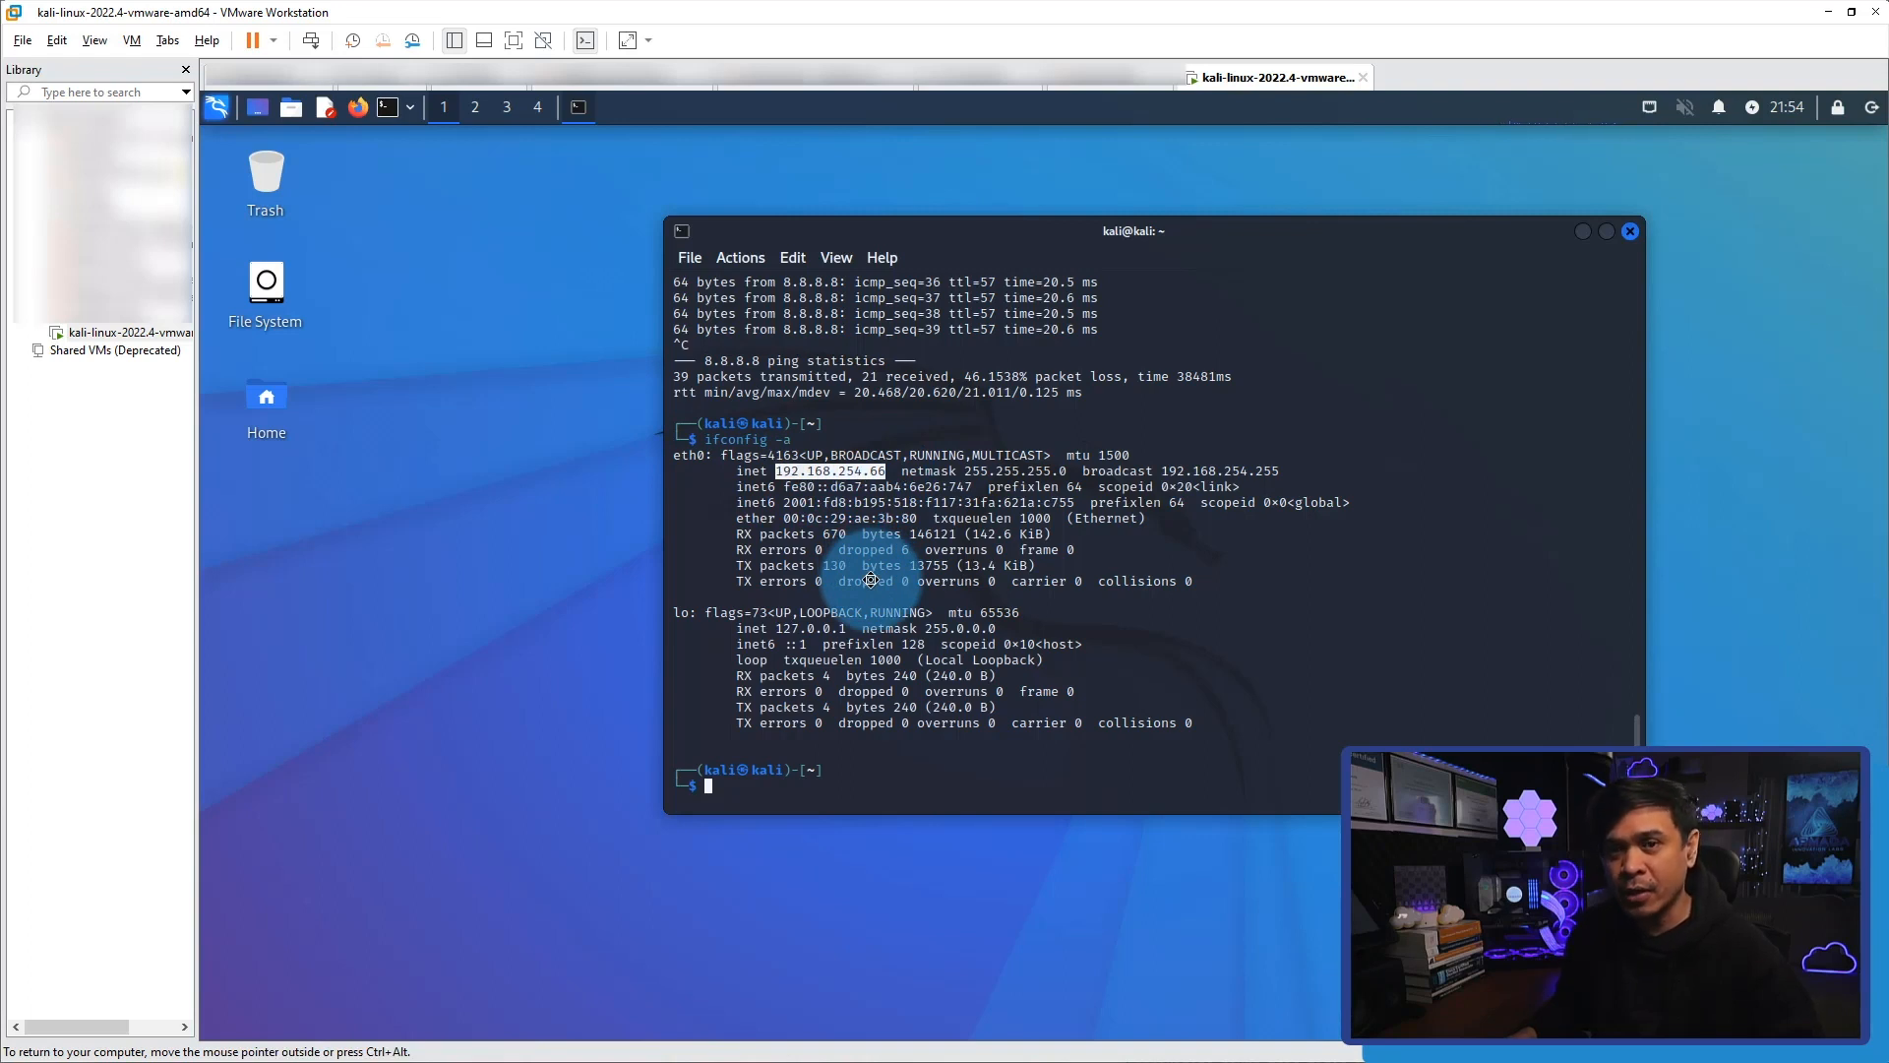
pyautogui.moveTo(778, 330); pyautogui.dragTo(839, 331)
pyautogui.click(872, 454)
pyautogui.press('Up')
pyautogui.press('Up')
pyautogui.press('Up')
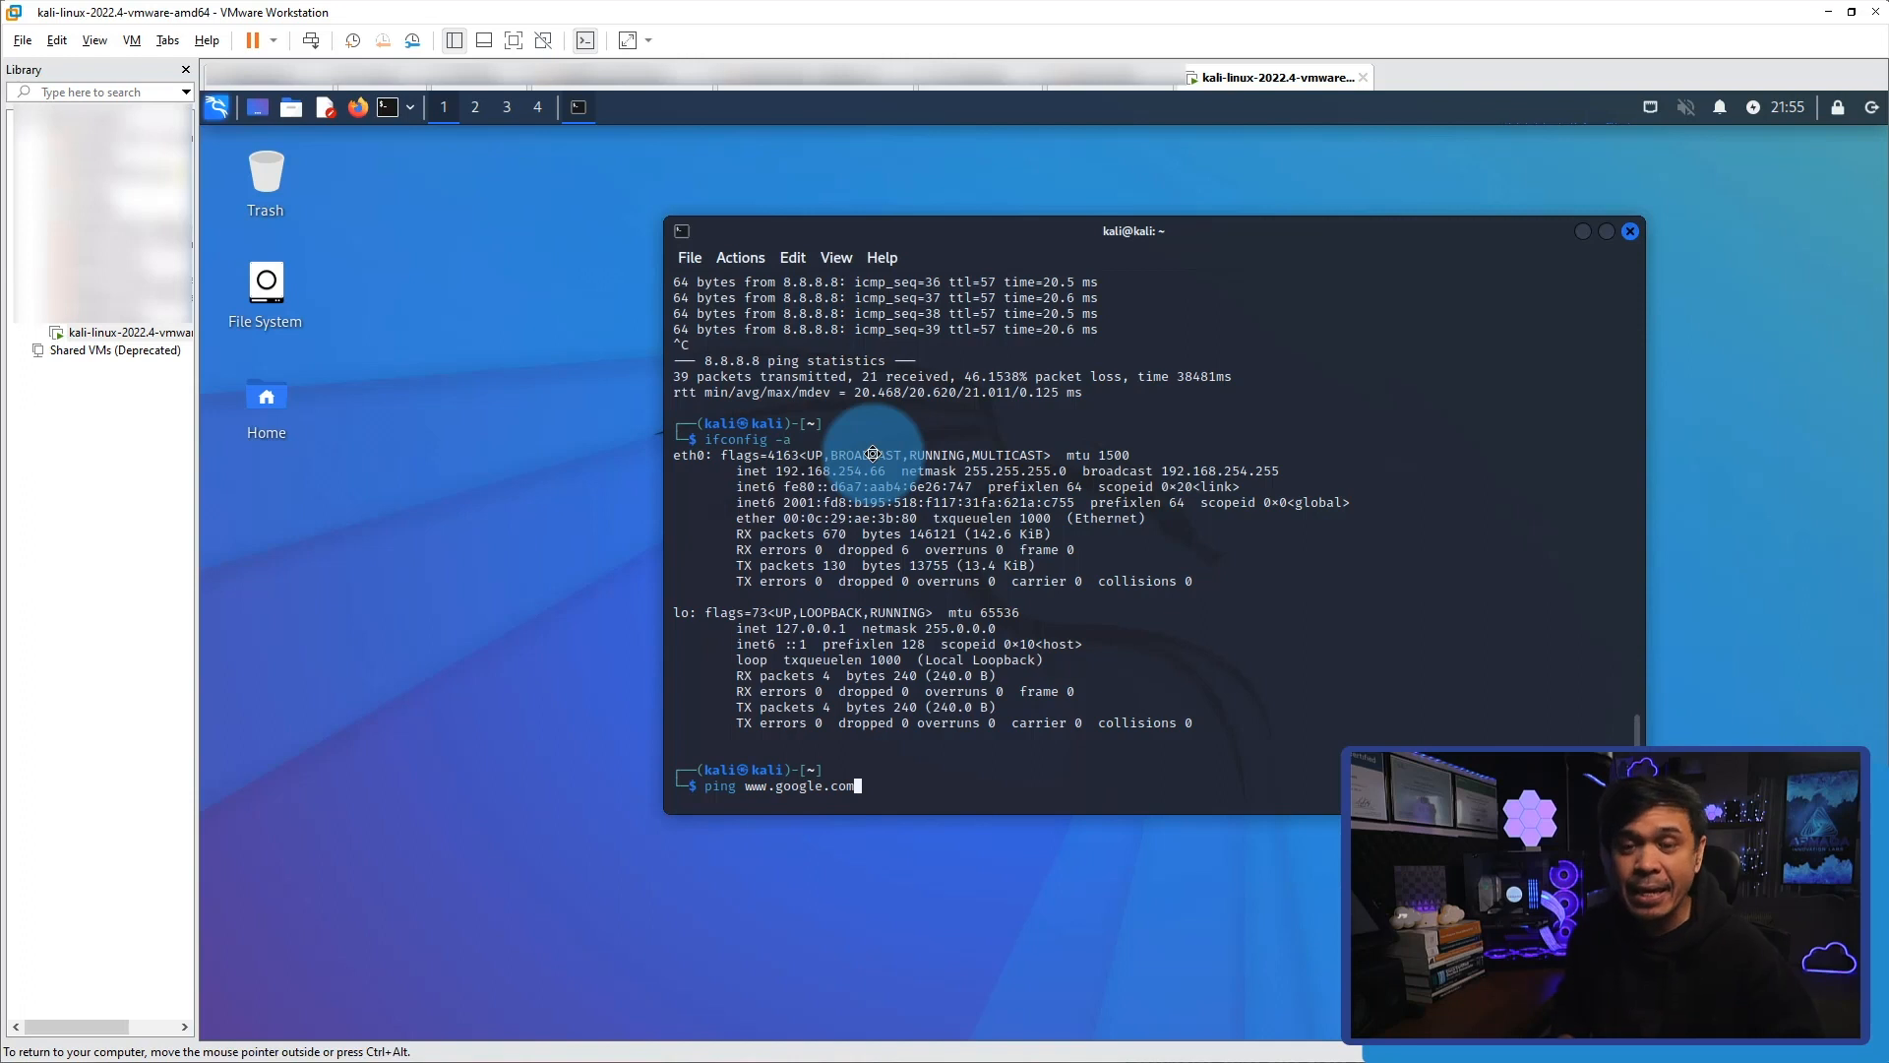
pyautogui.press('Return')
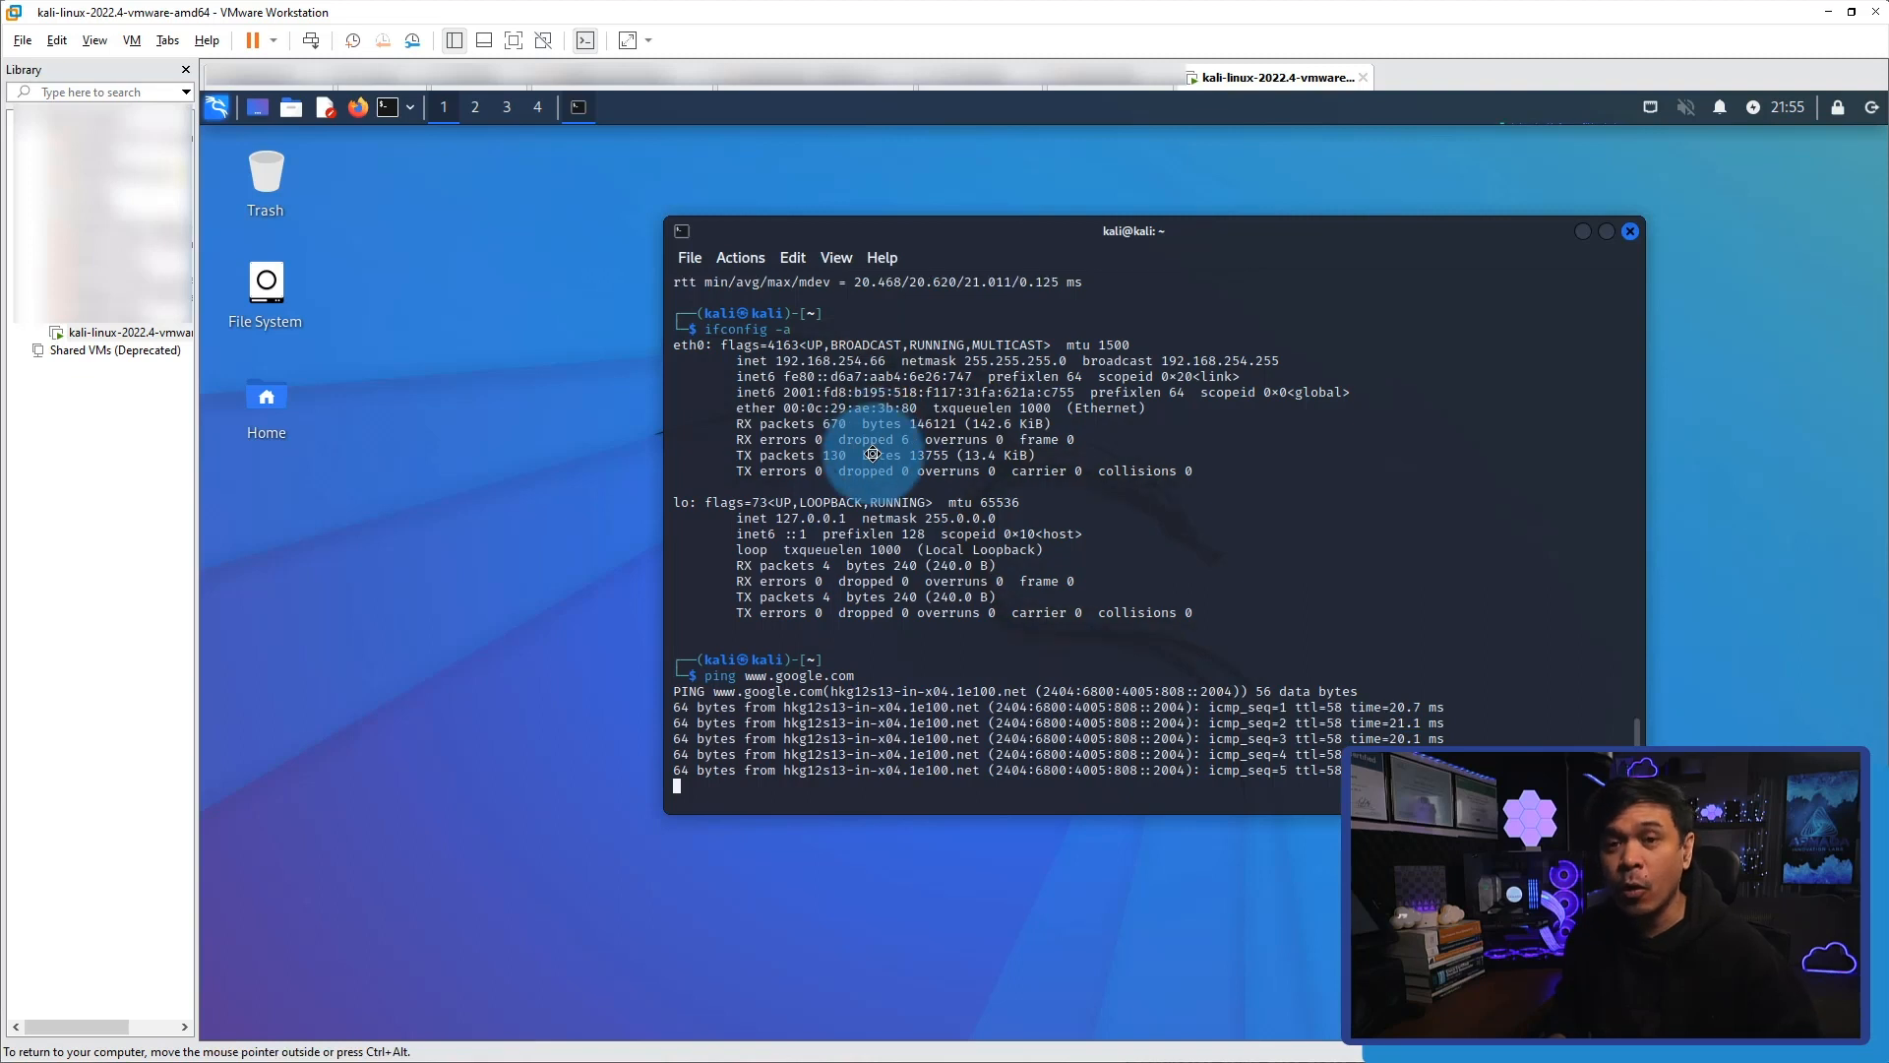
pyautogui.hotkey('ctrl', 'c')
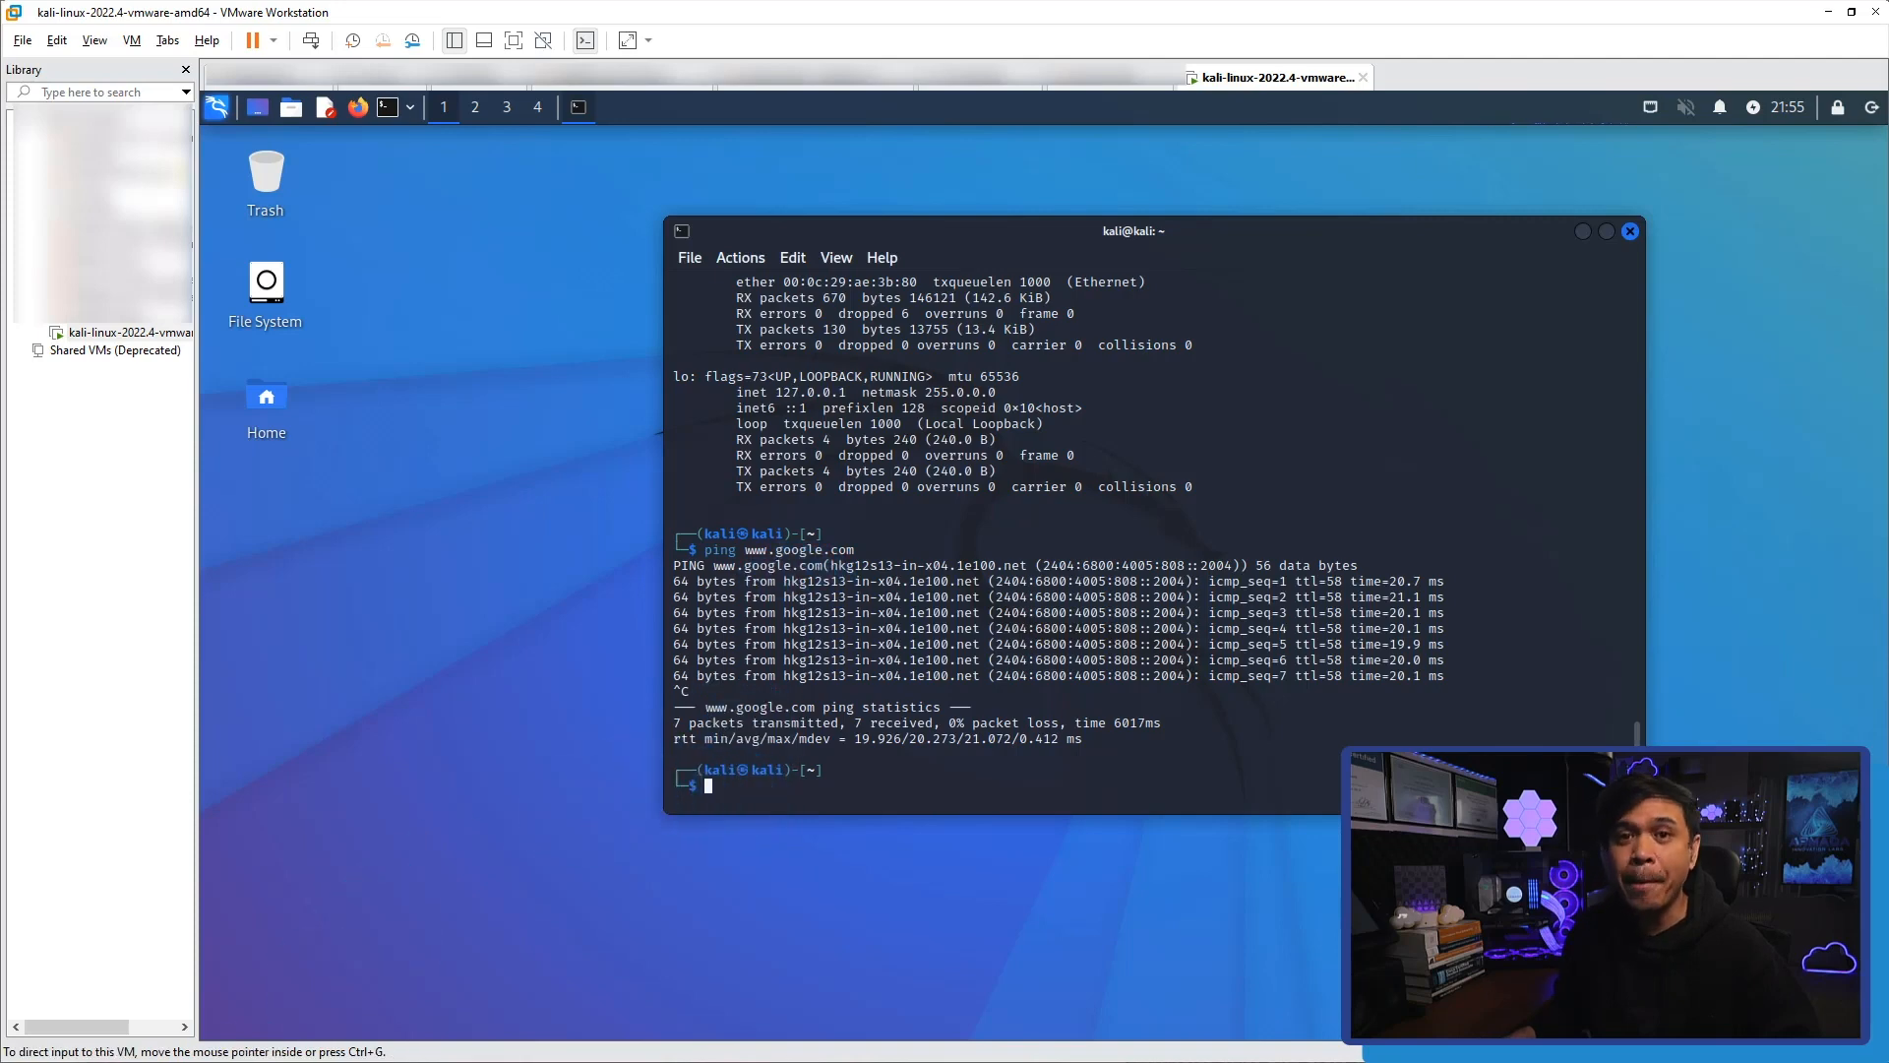
# In PuTTY, open an SSH connection to 192.168.254.66 on port 22 and accept the server's host key.
pyautogui.moveTo(1079, 491); pyautogui.dragTo(869, 409)
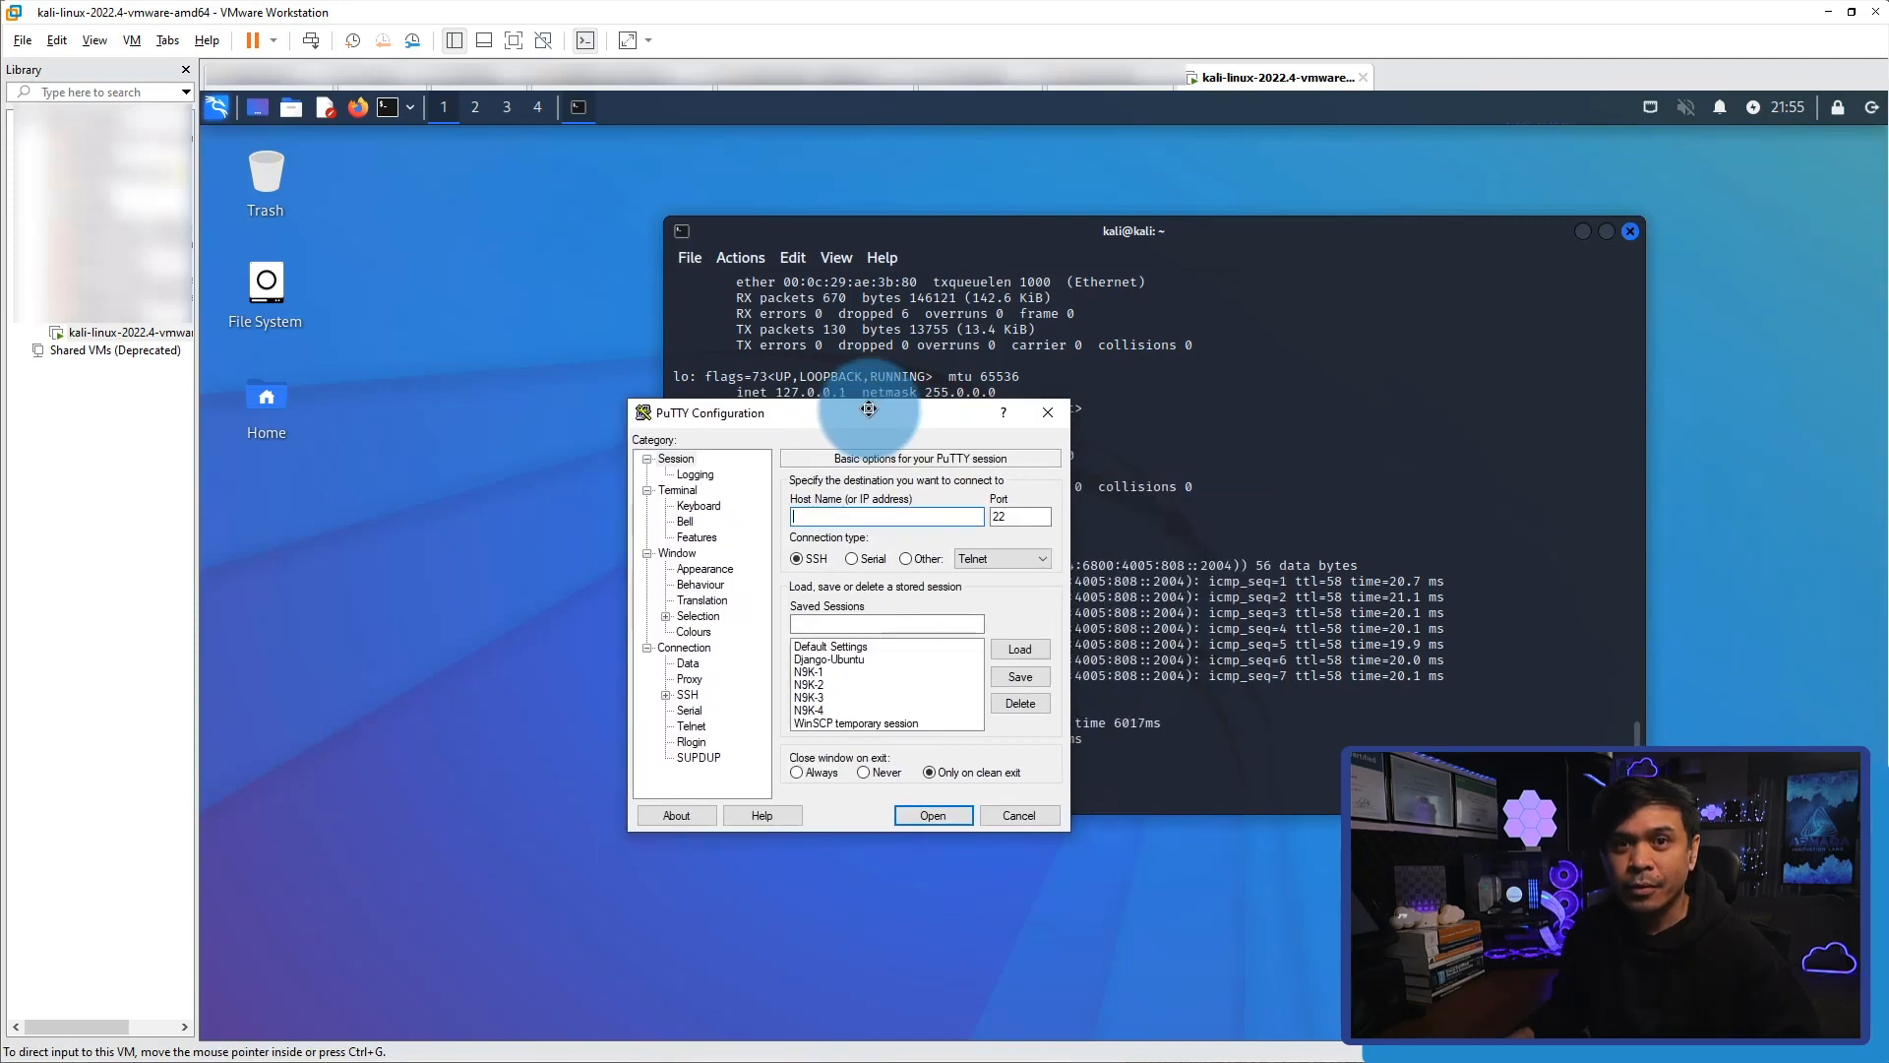
pyautogui.write('1')
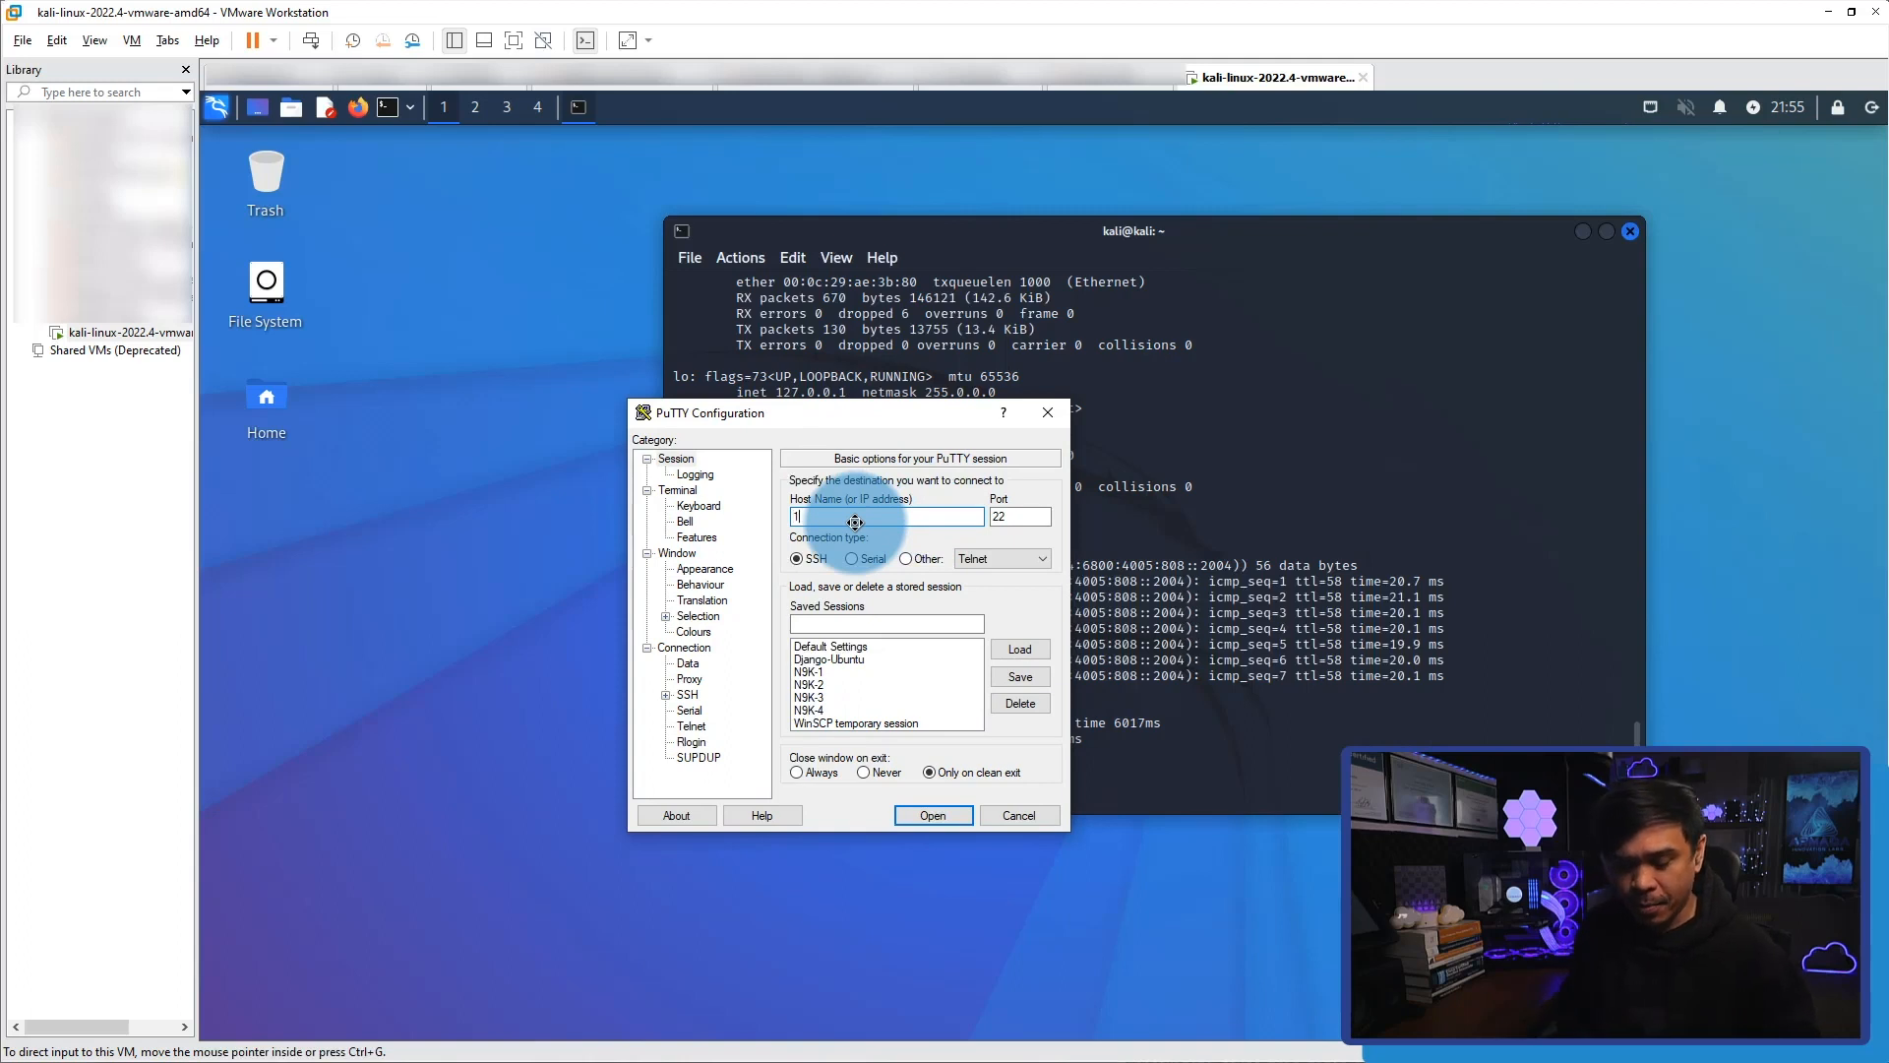
pyautogui.write('92.168.254.66')
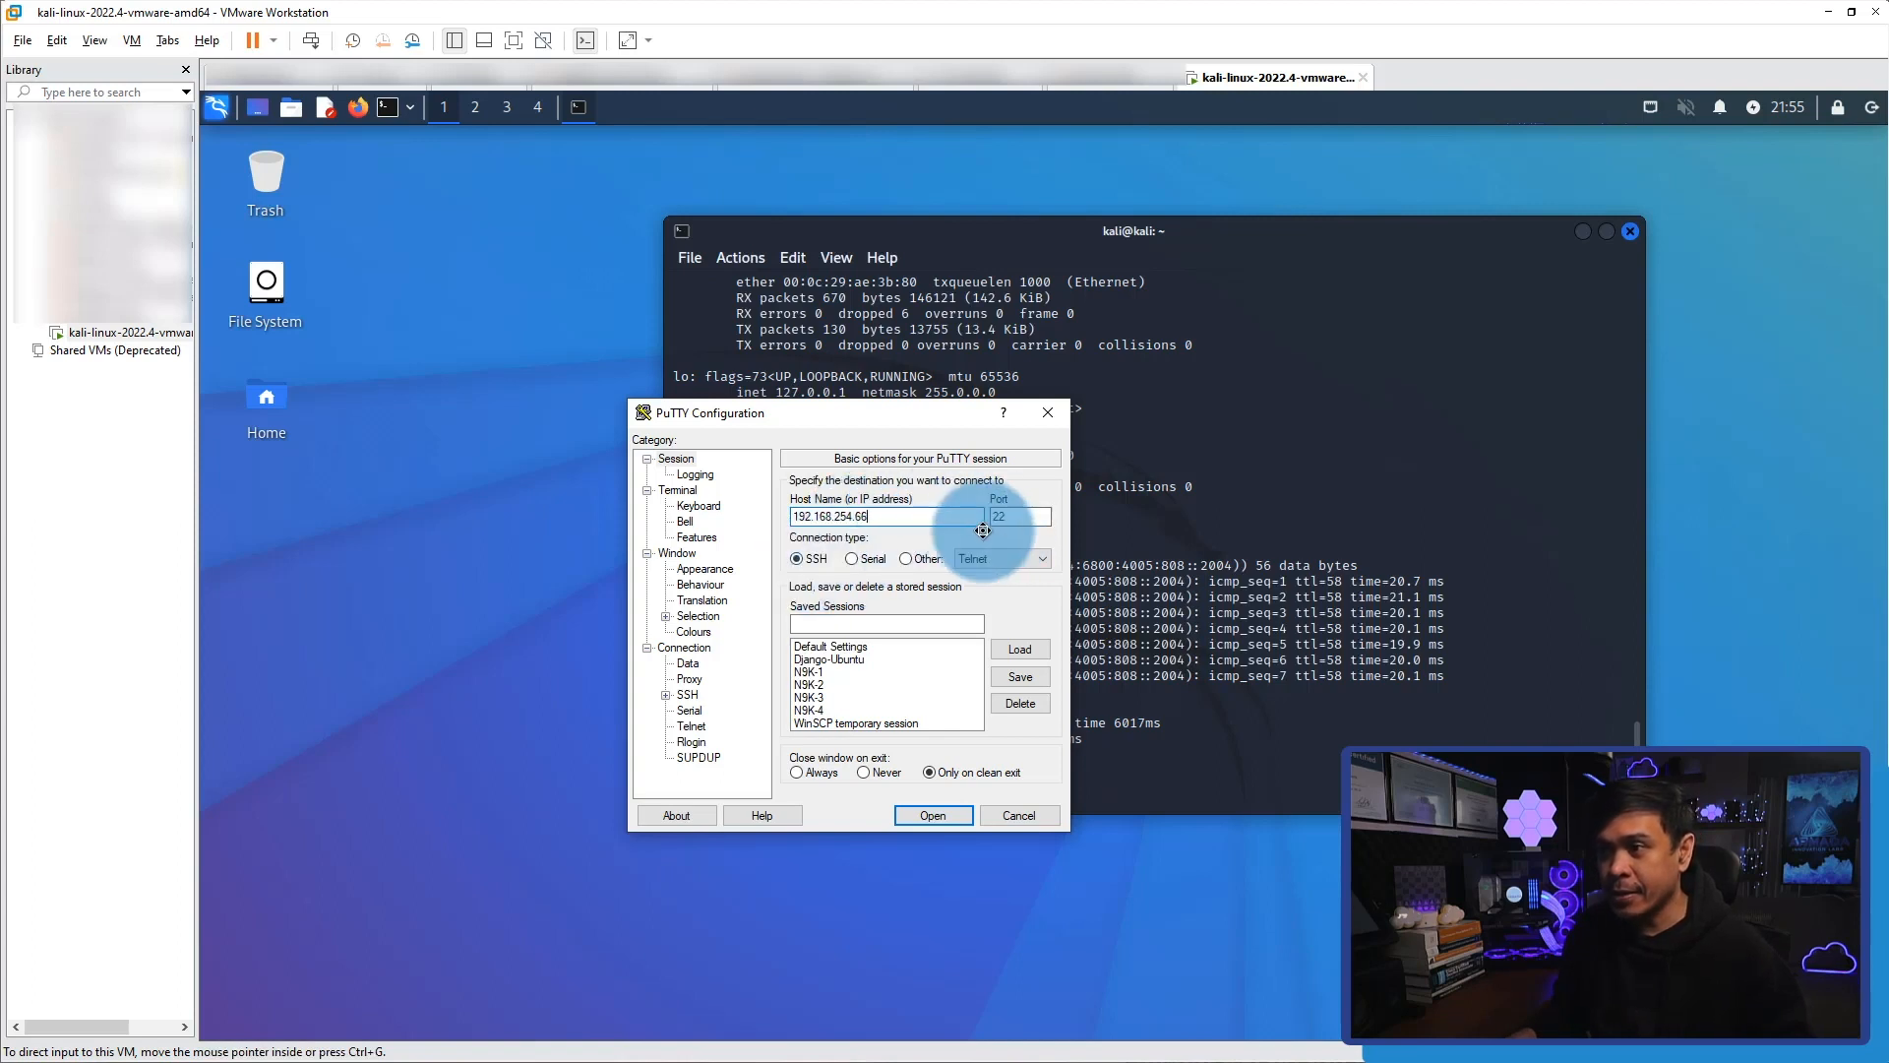
pyautogui.click(929, 815)
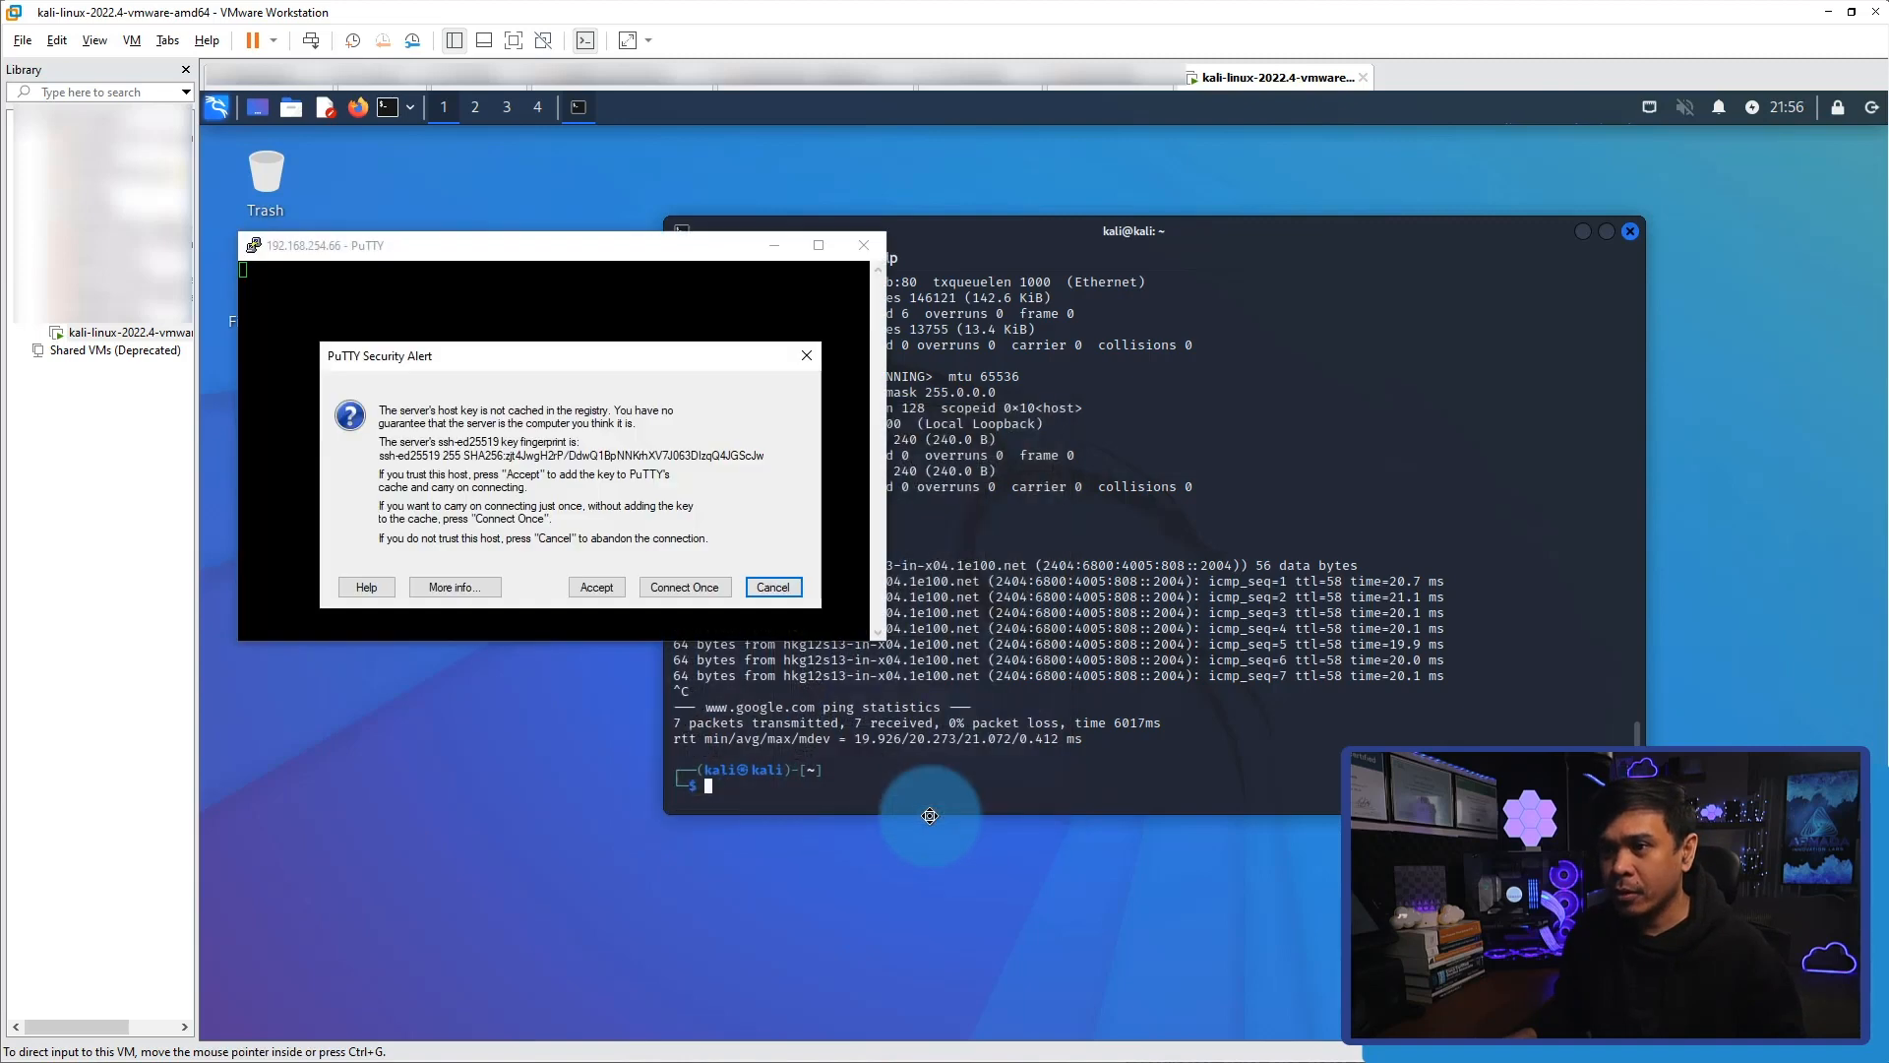
pyautogui.click(608, 588)
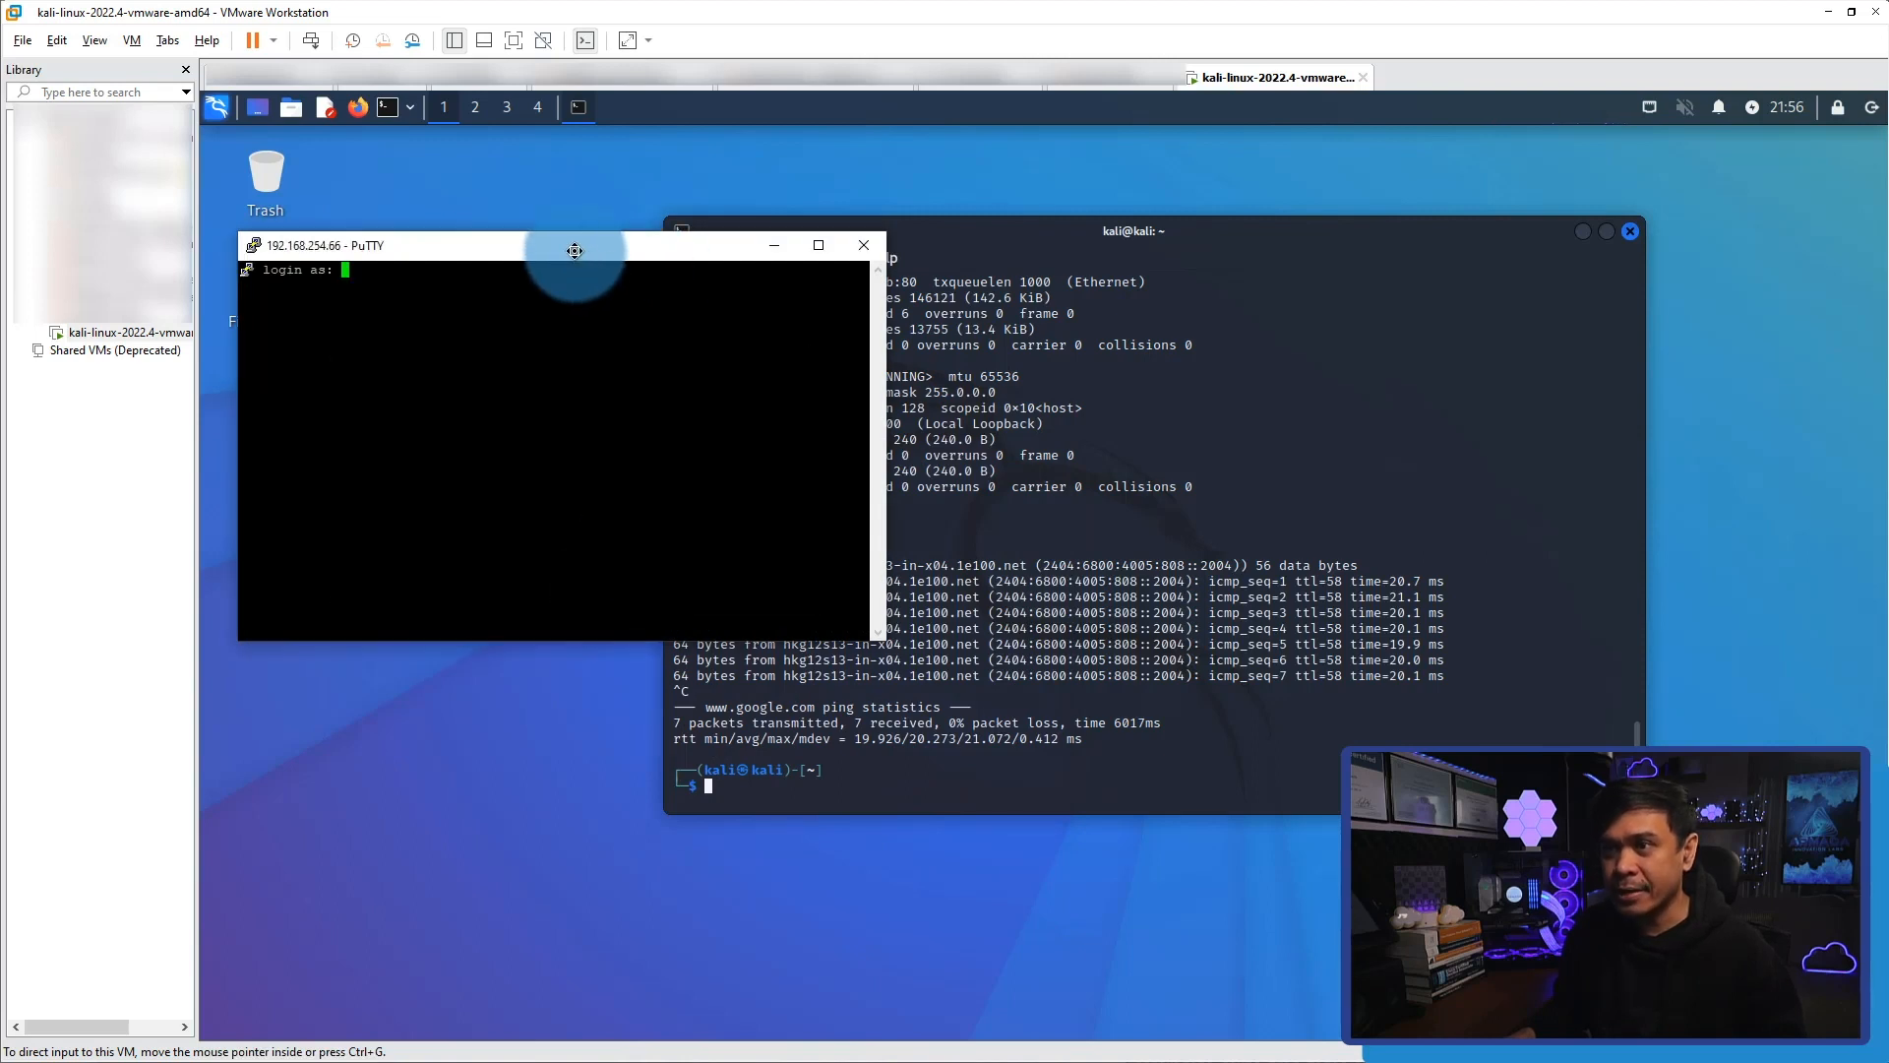
# Log in to the SSH session with the account's username and password, test the prompt and minimize the session window.
pyautogui.moveTo(574, 245); pyautogui.dragTo(917, 433)
pyautogui.write('kali')
pyautogui.press('Return')
pyautogui.write('kali')
pyautogui.press('Return')
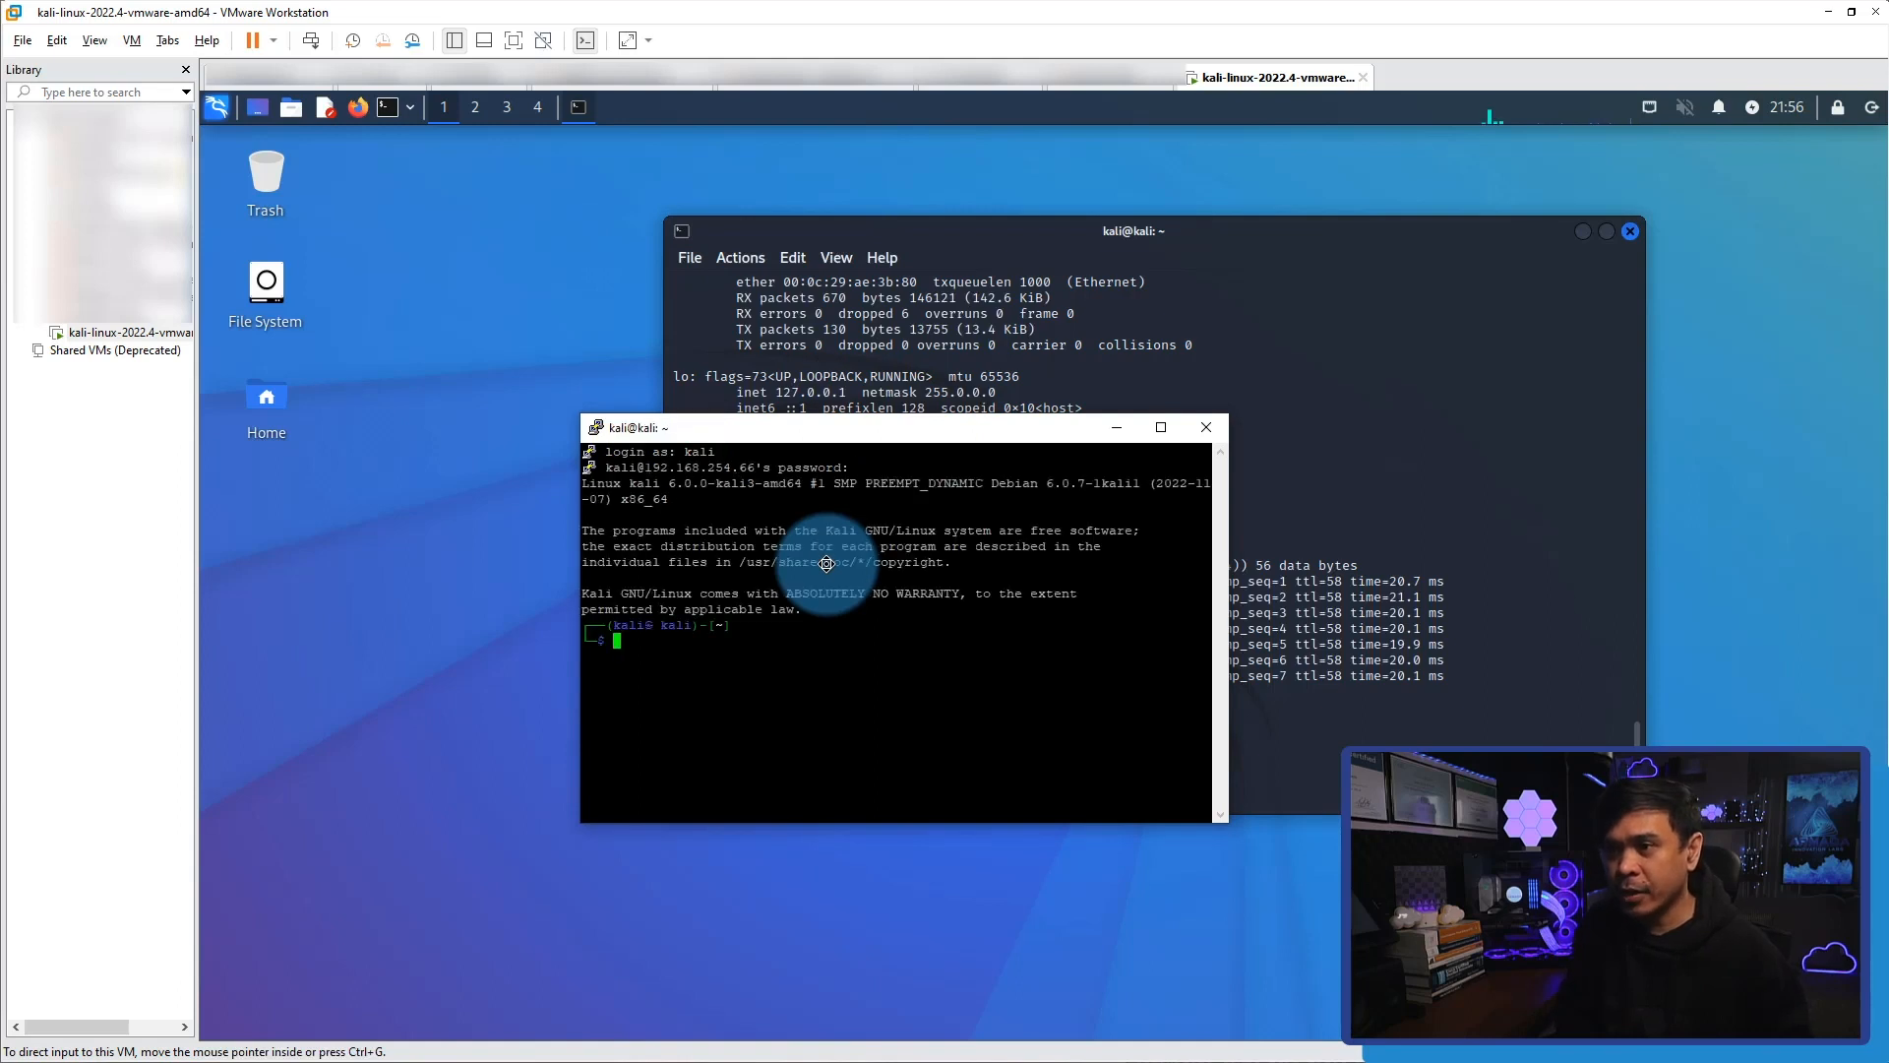
pyautogui.press('Return')
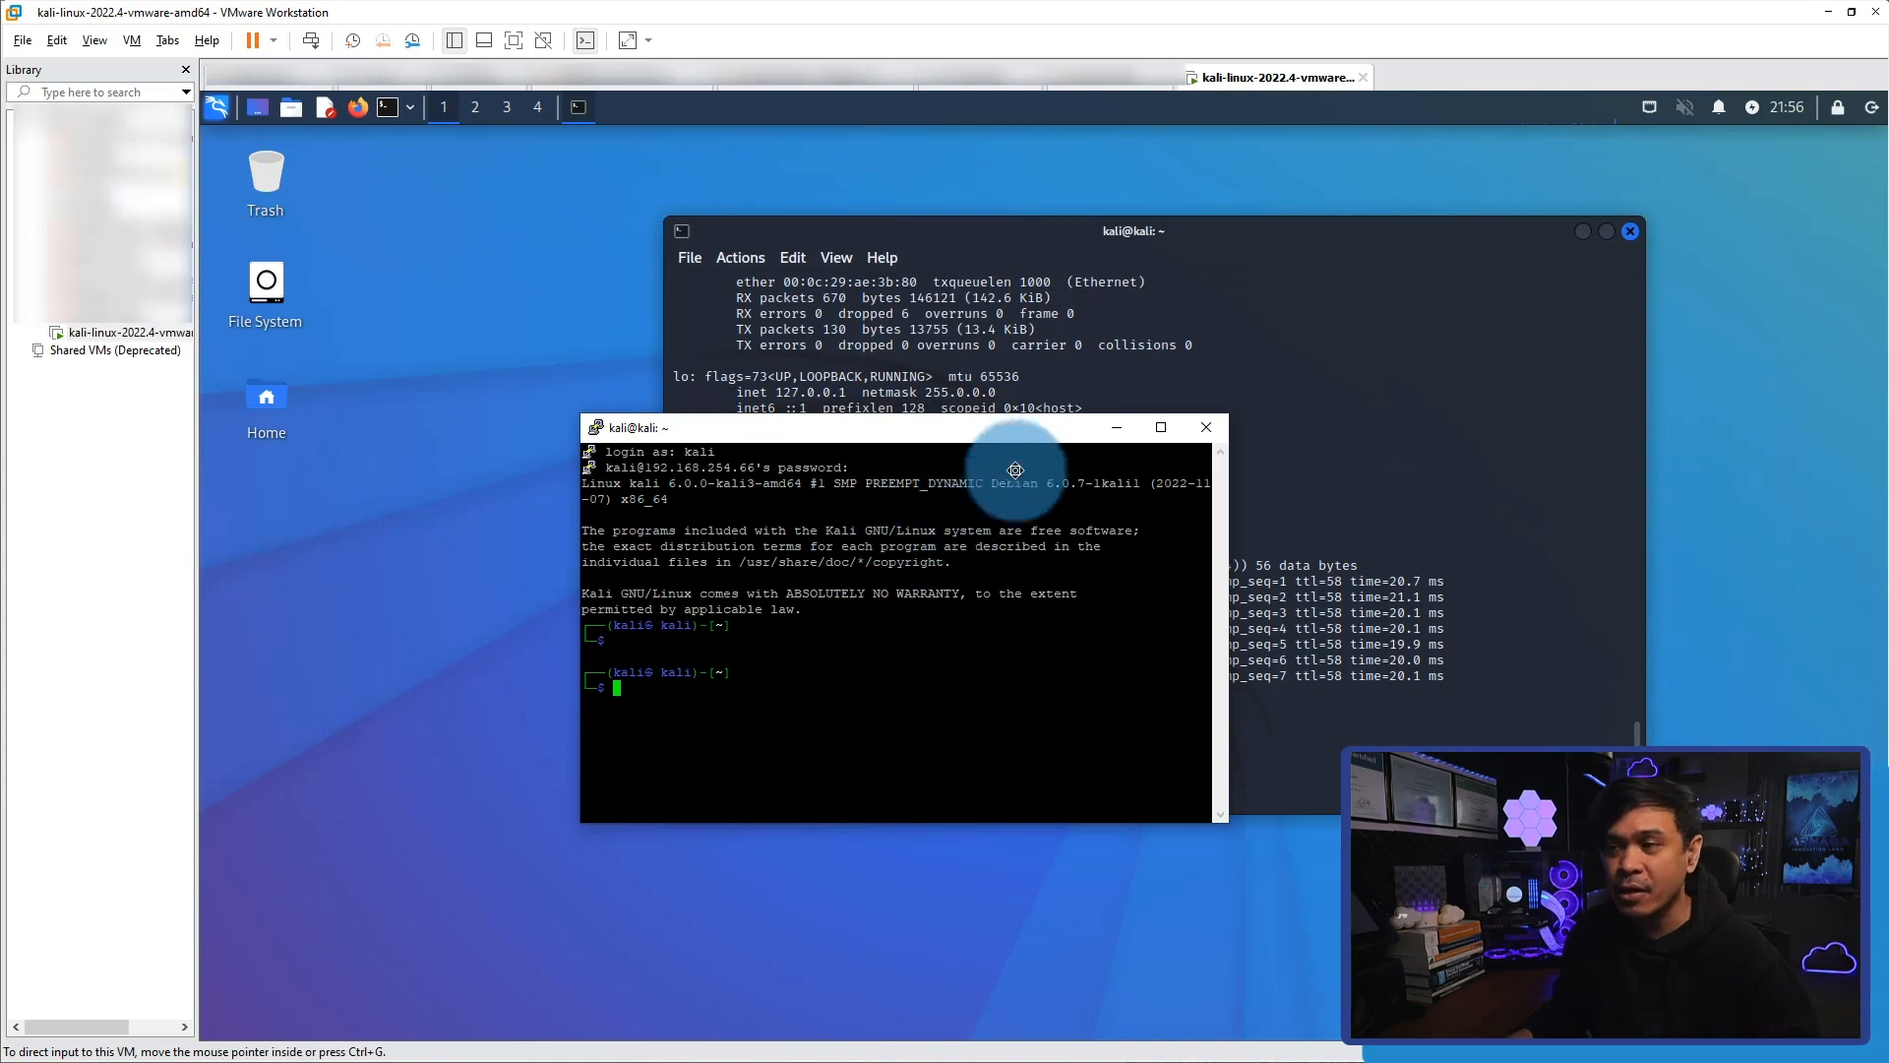
pyautogui.click(1117, 431)
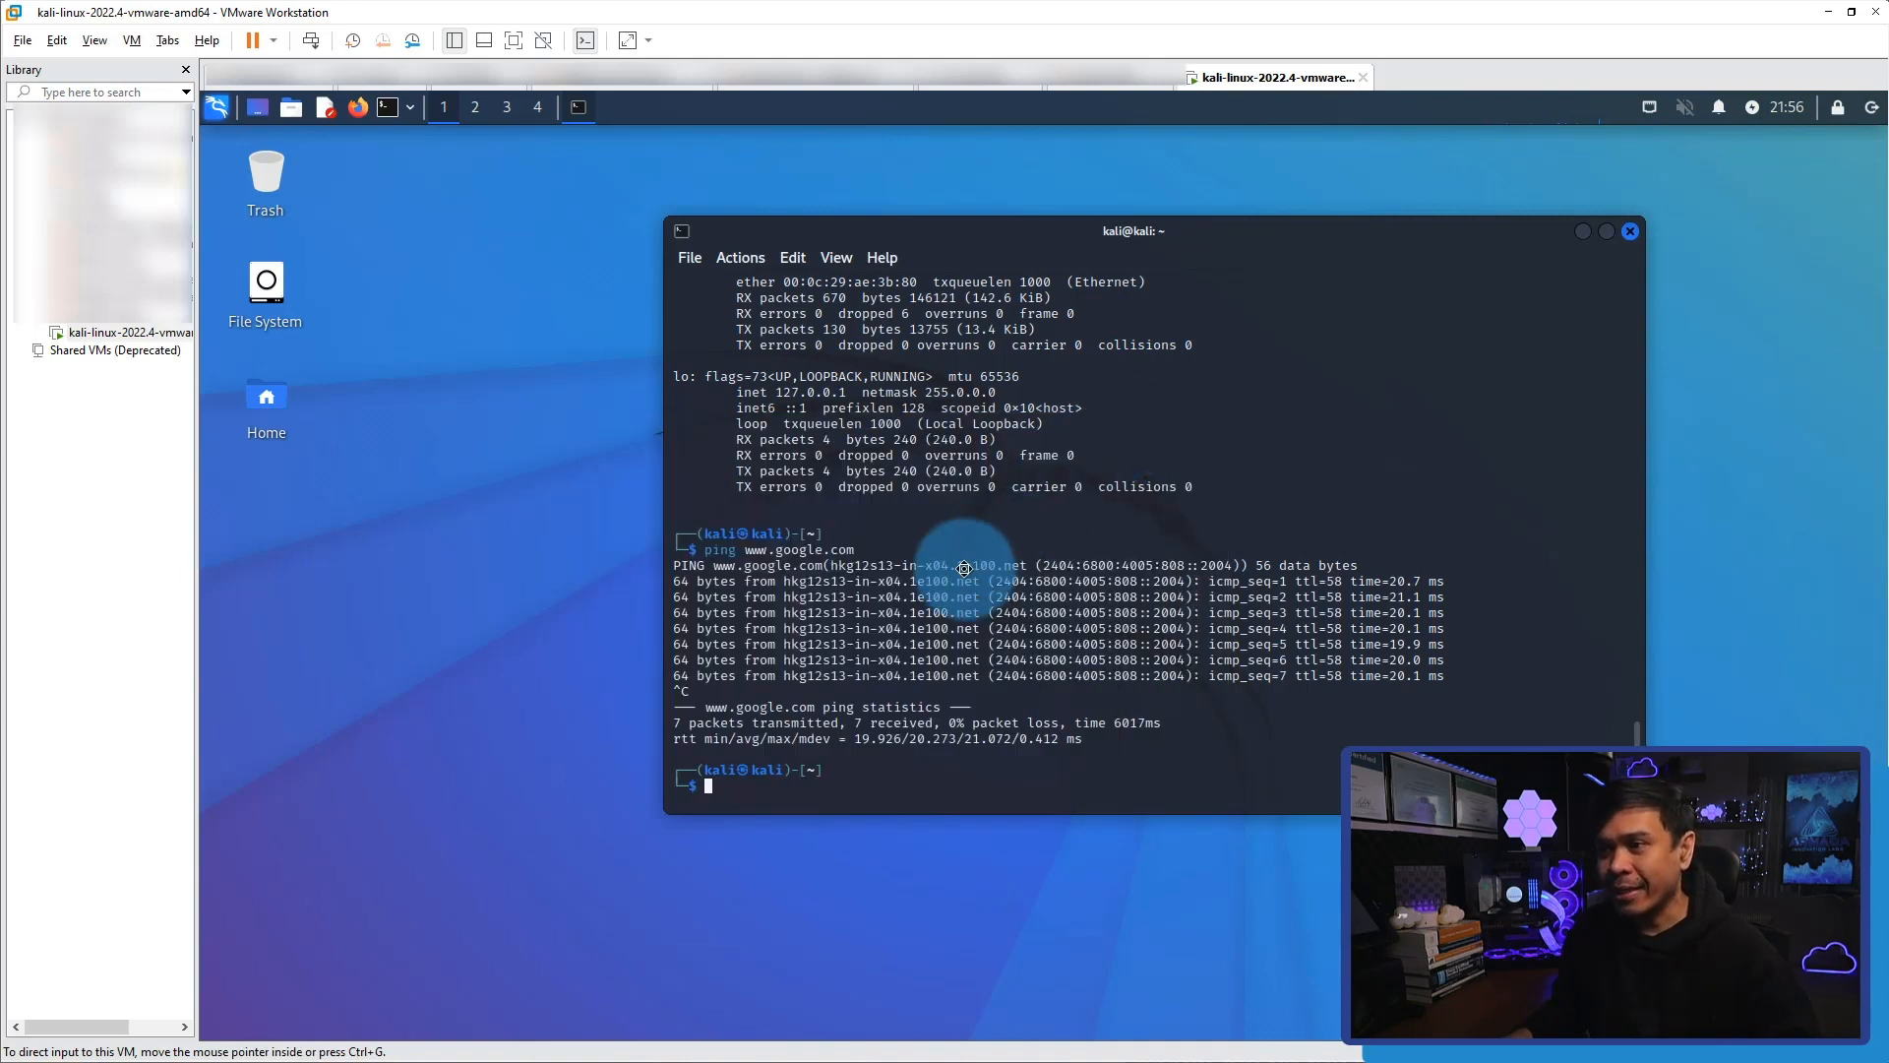
pyautogui.press('Return')
pyautogui.write('ping')
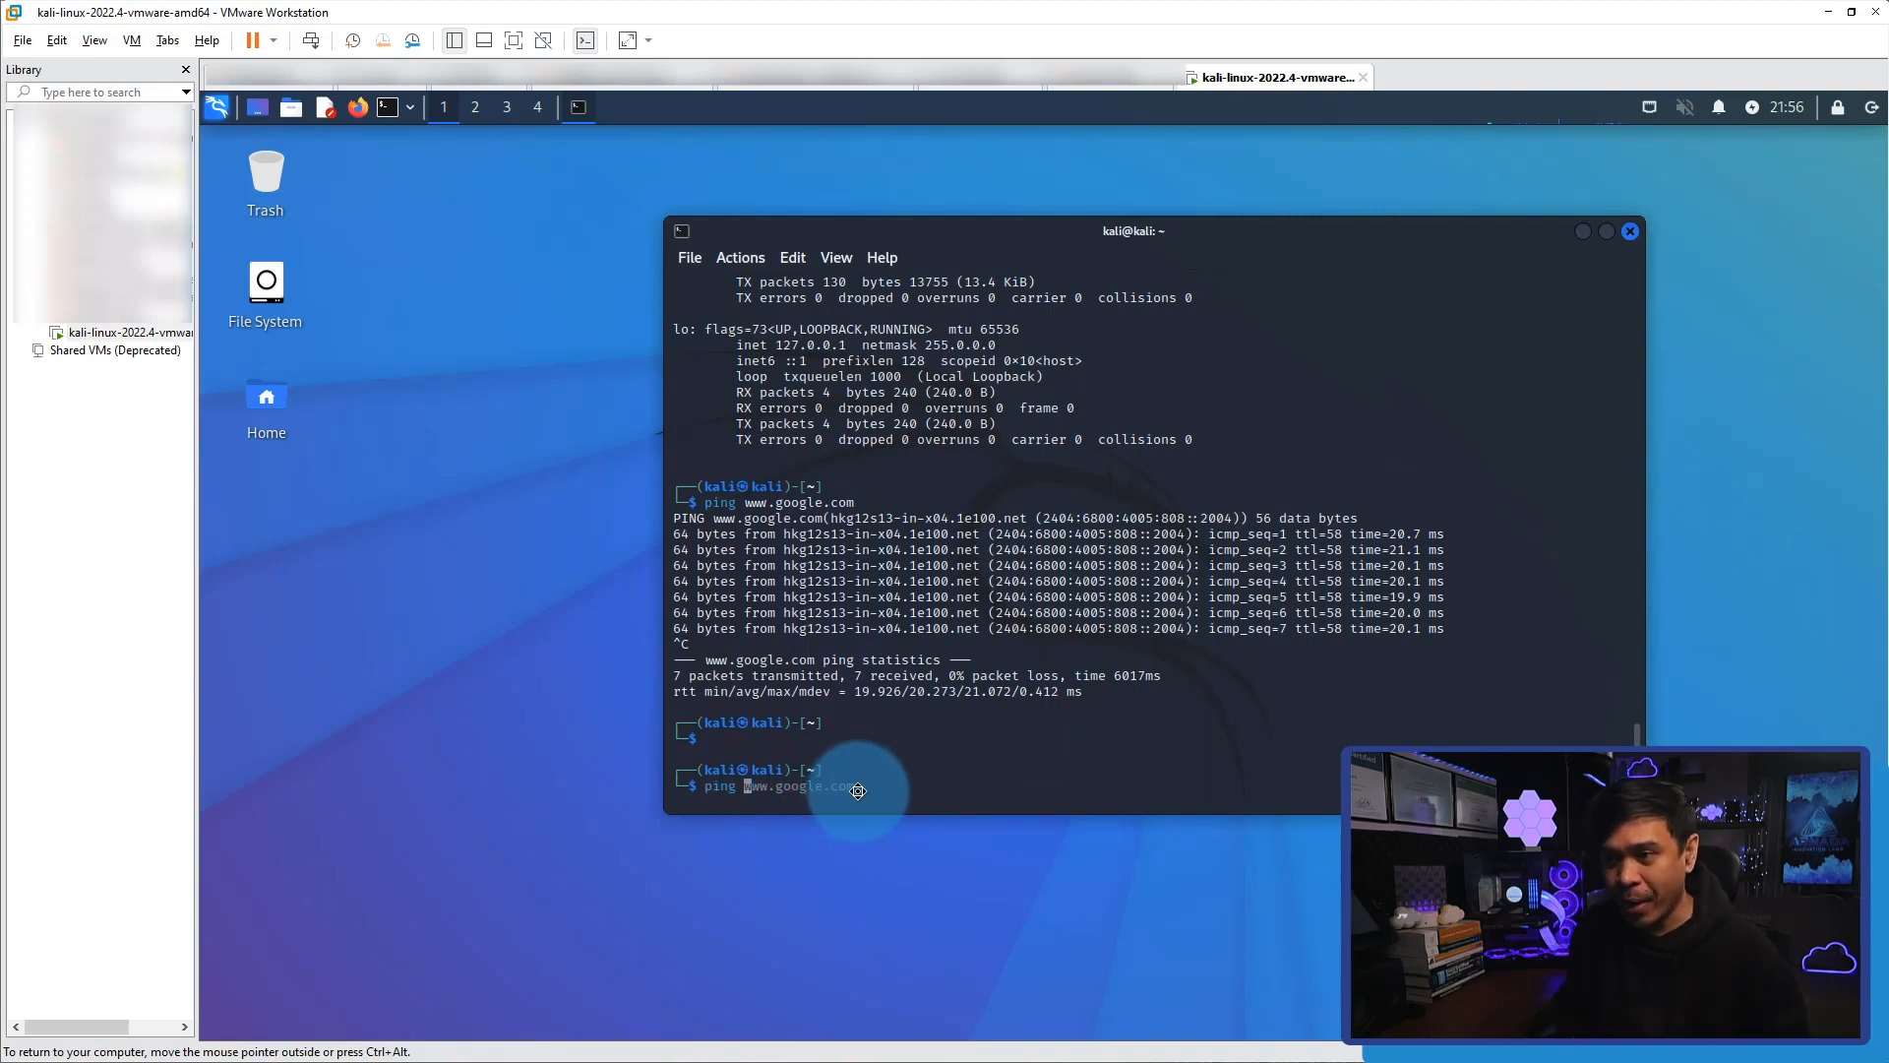
pyautogui.press('BackSpace')
pyautogui.press('BackSpace')
pyautogui.press('BackSpace')
pyautogui.press('BackSpace')
pyautogui.press('BackSpace')
pyautogui.write('if')
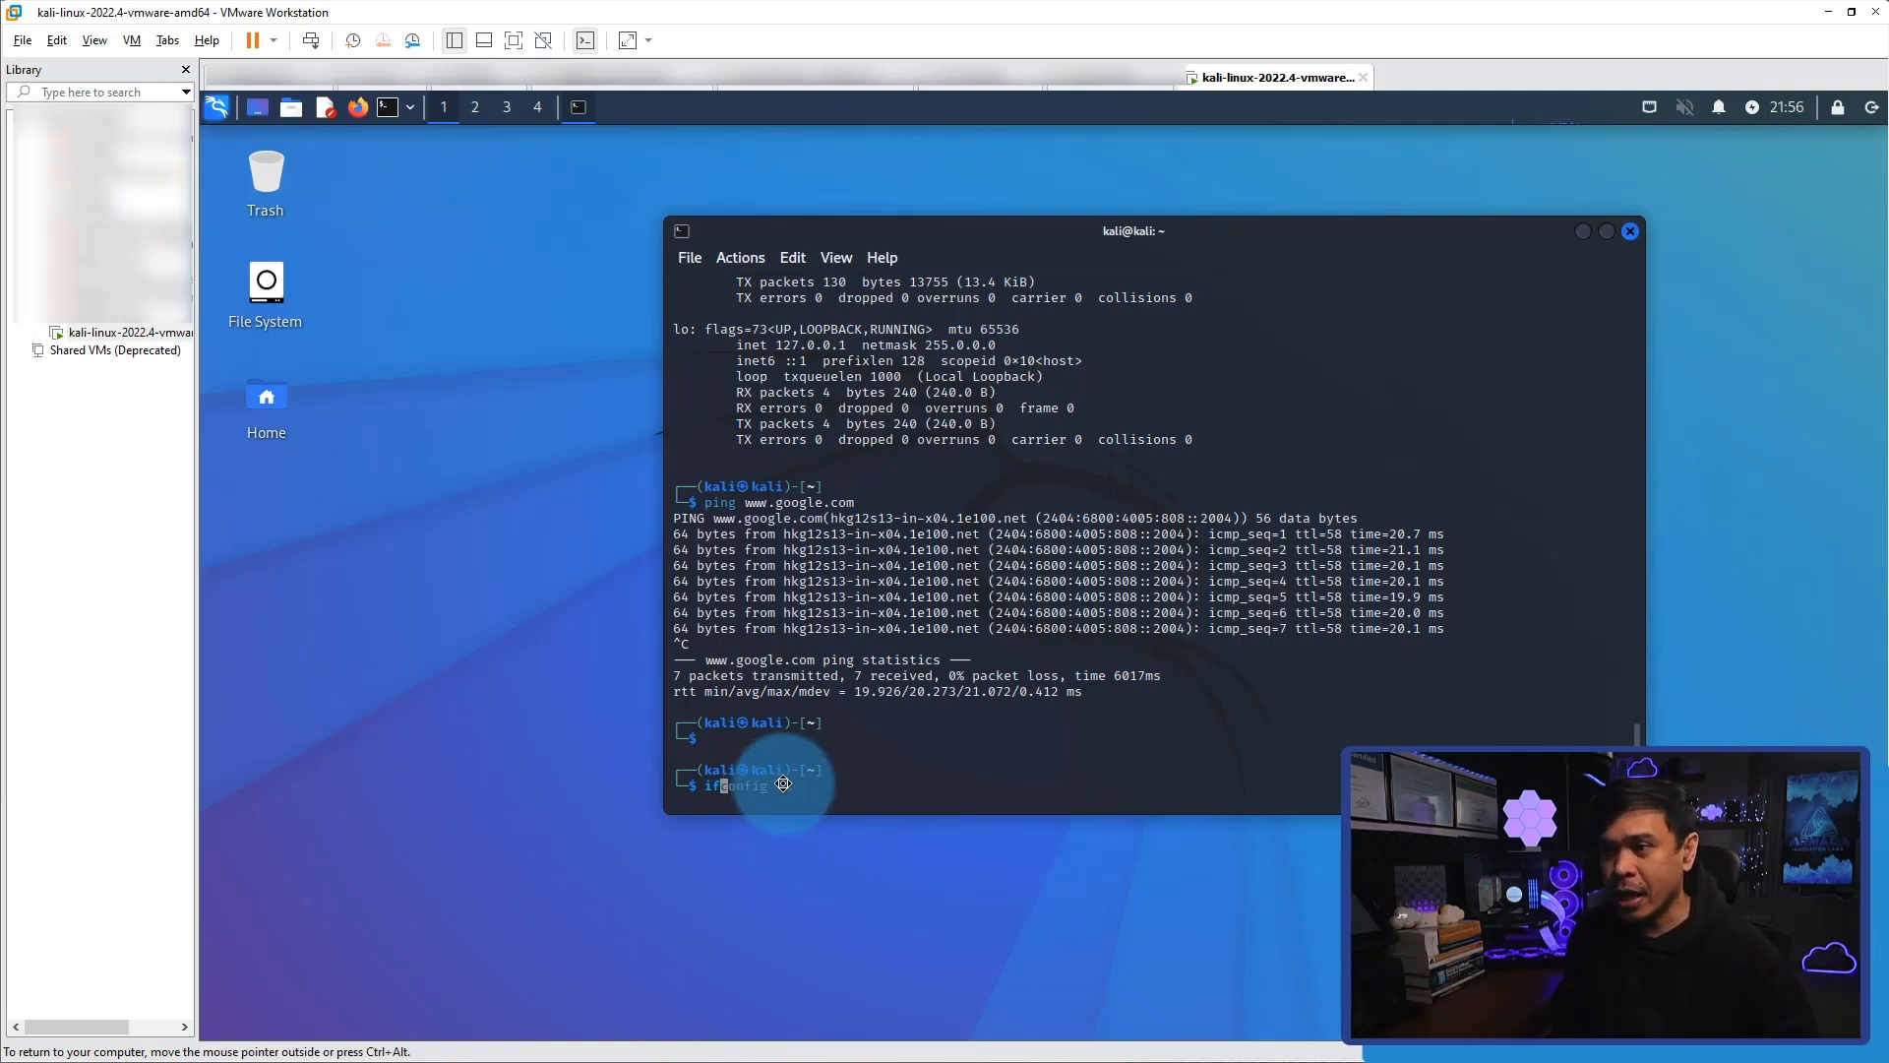
pyautogui.press('BackSpace')
pyautogui.press('BackSpace')
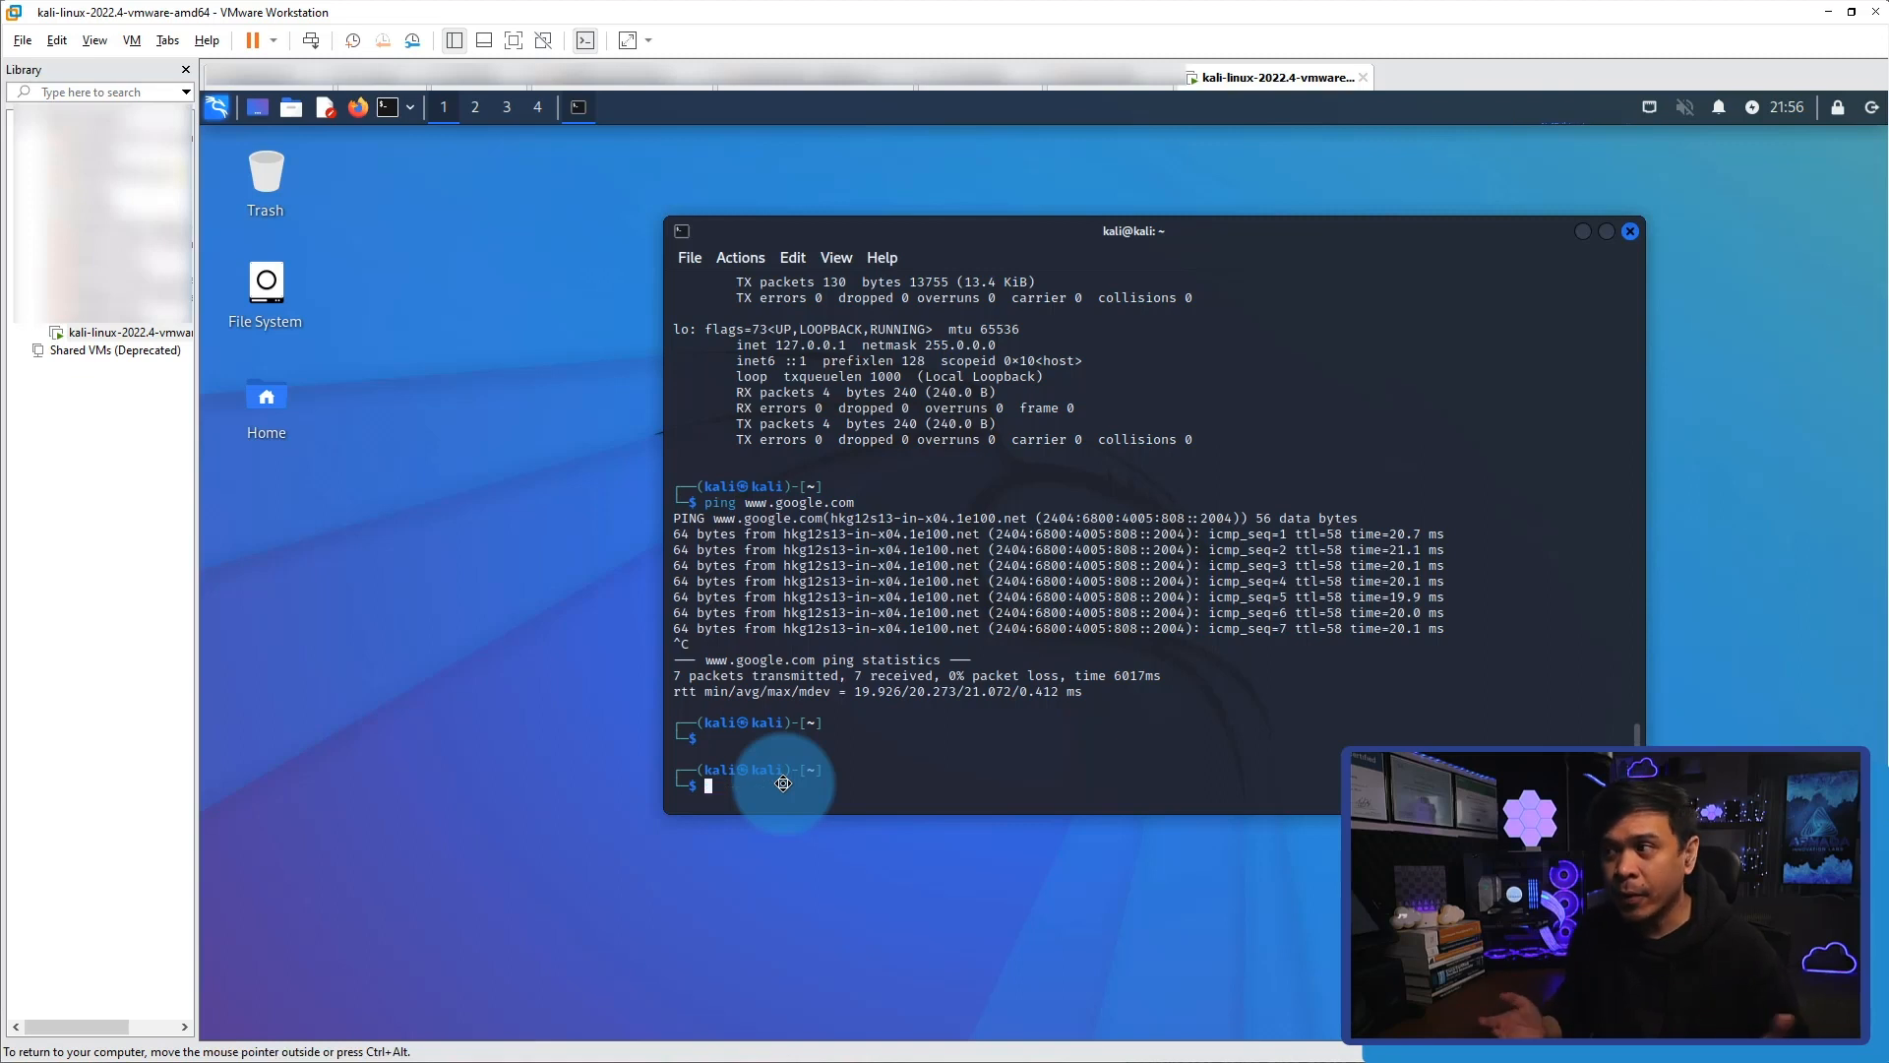
pyautogui.press('Return')
pyautogui.press('Return')
# Open the .zshrc file in nano without elevated rights and exit the editor.
pyautogui.write('nano .zsh')
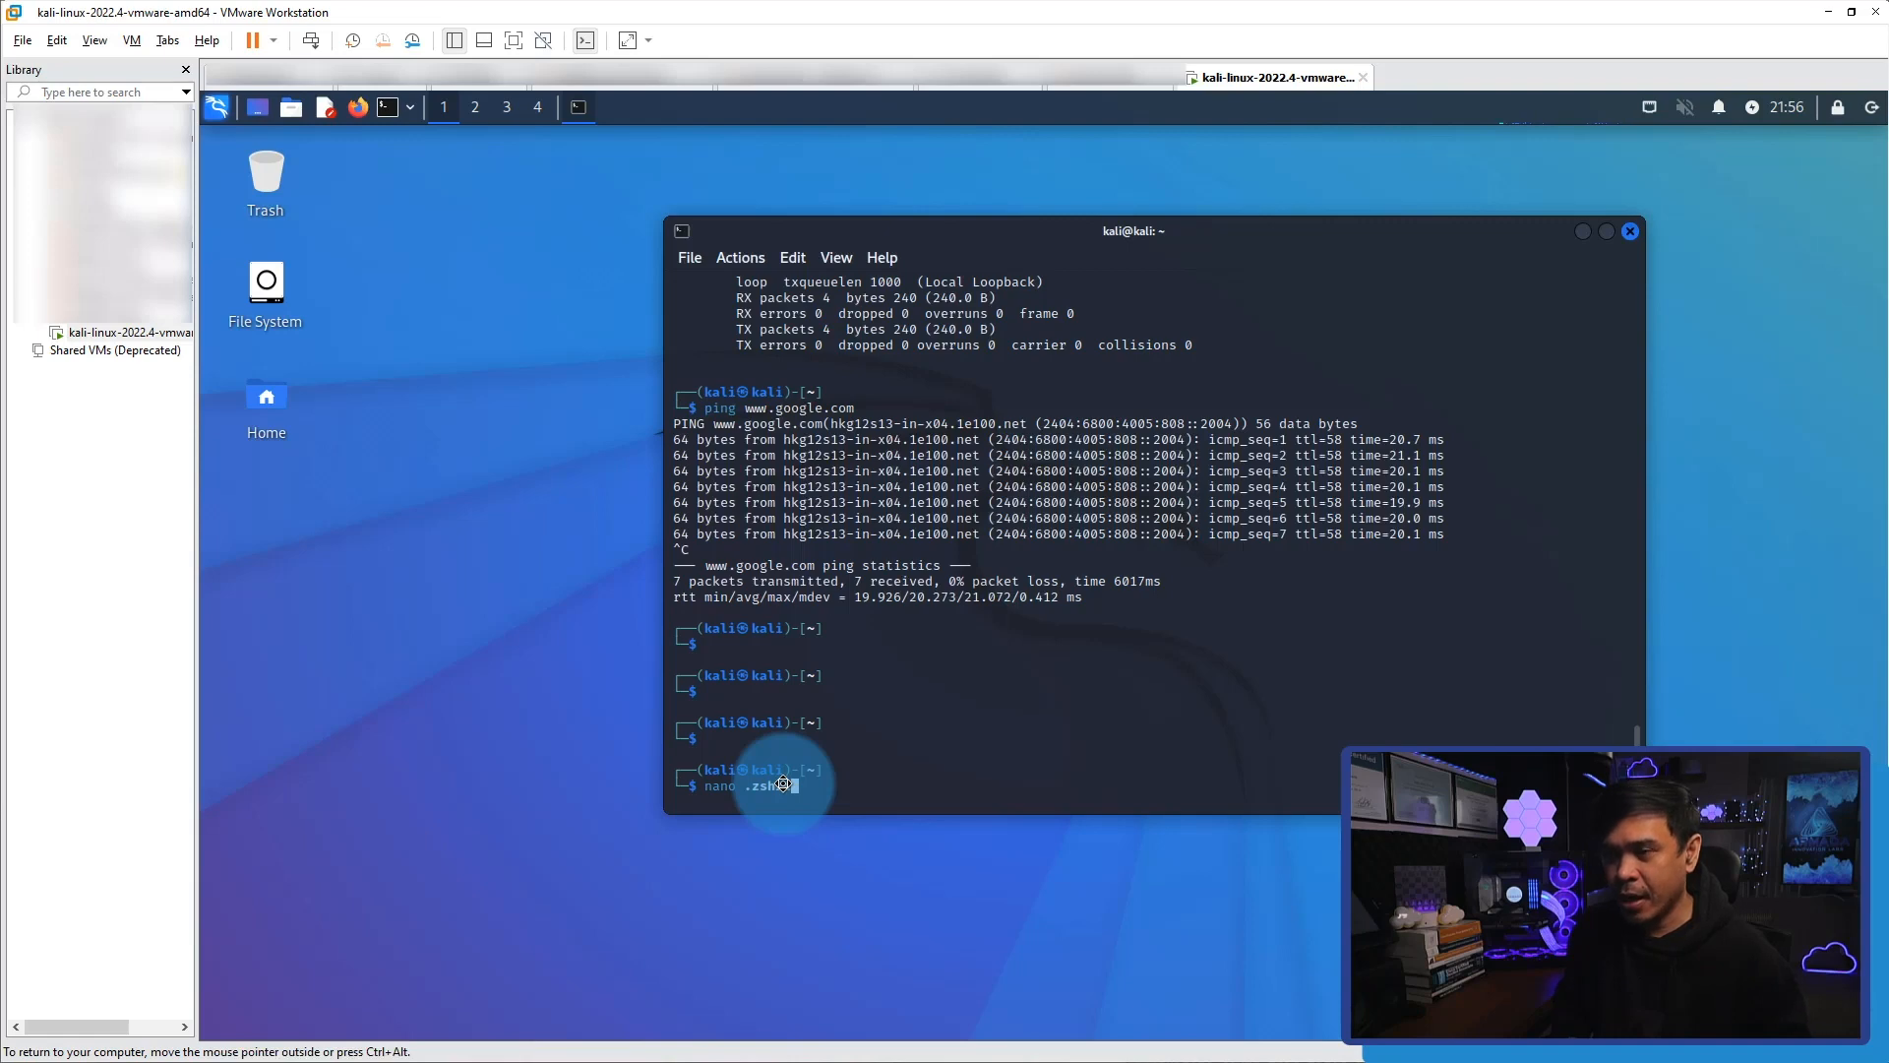
pyautogui.write('rc')
pyautogui.press('Return')
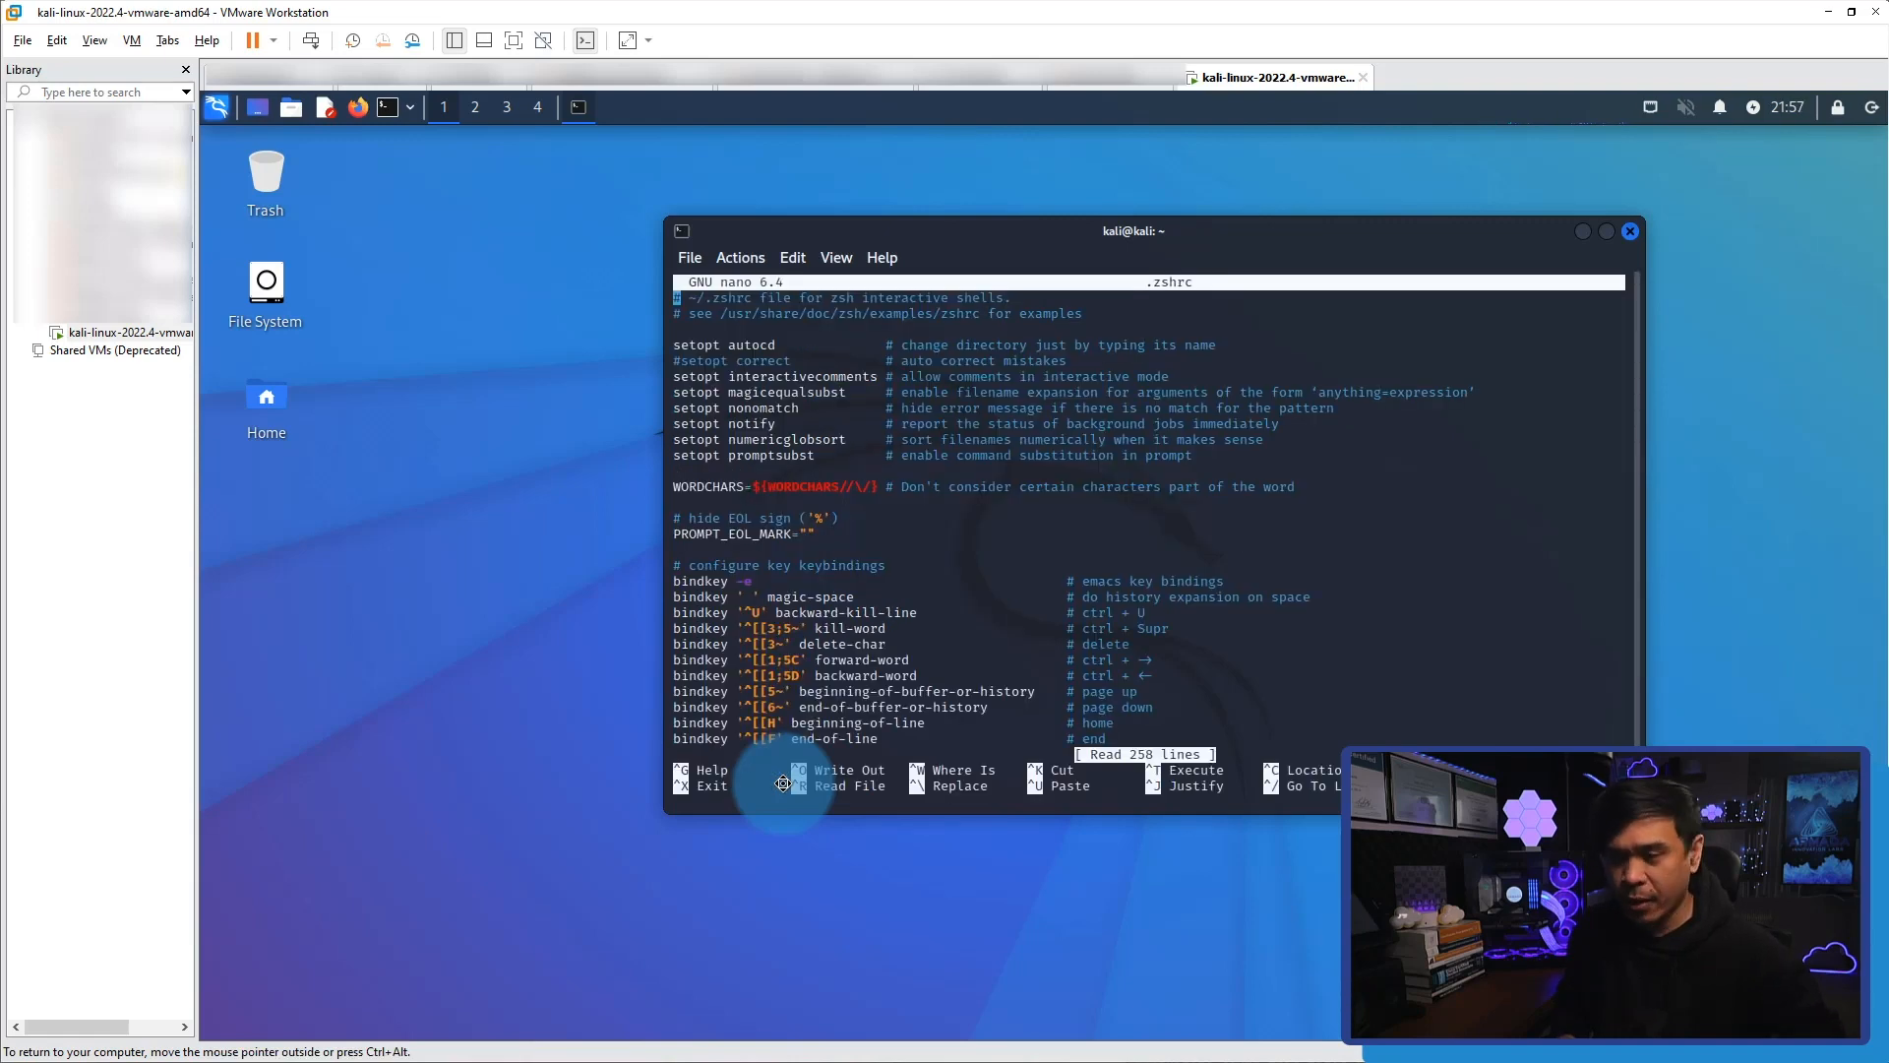
pyautogui.hotkey('ctrl', 'x')
# Open the .zshrc file in nano with sudo, entering the account password.
pyautogui.press('Up')
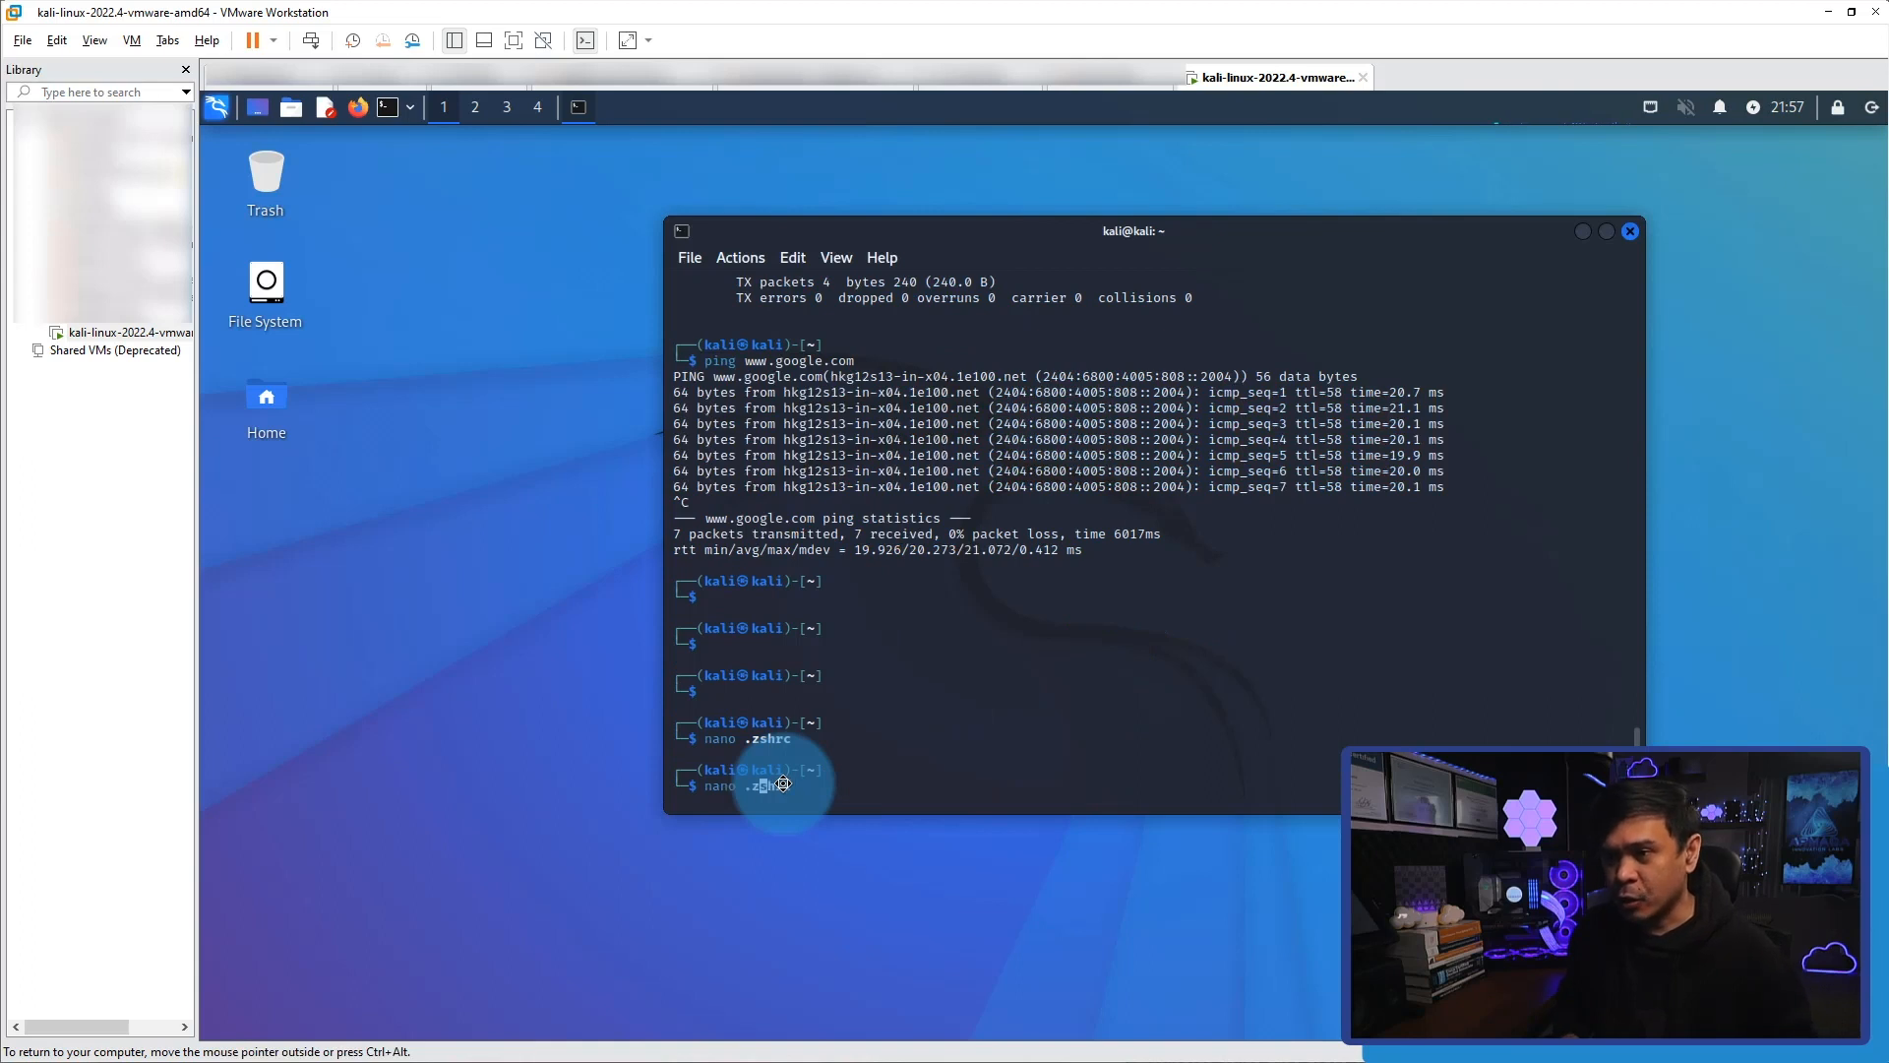
pyautogui.write('sudo')
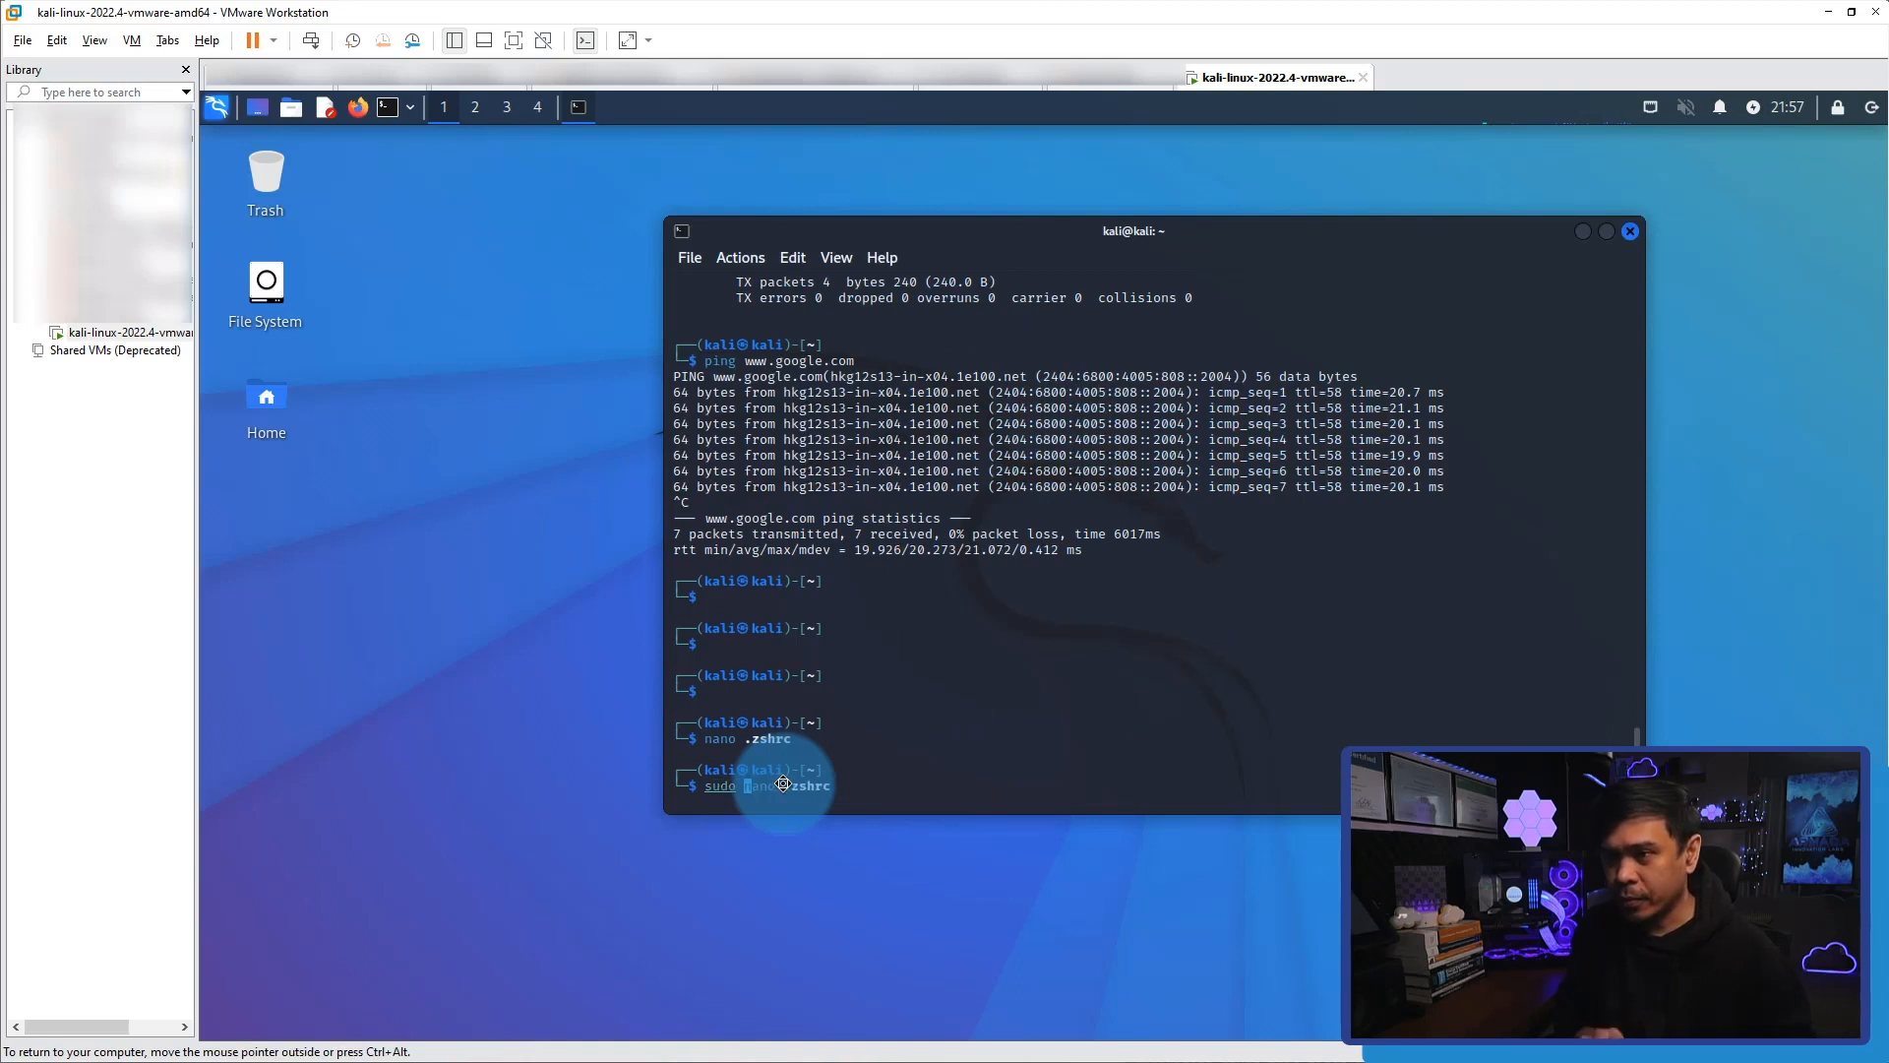
pyautogui.press('Return')
pyautogui.write('kali')
pyautogui.press('Return')
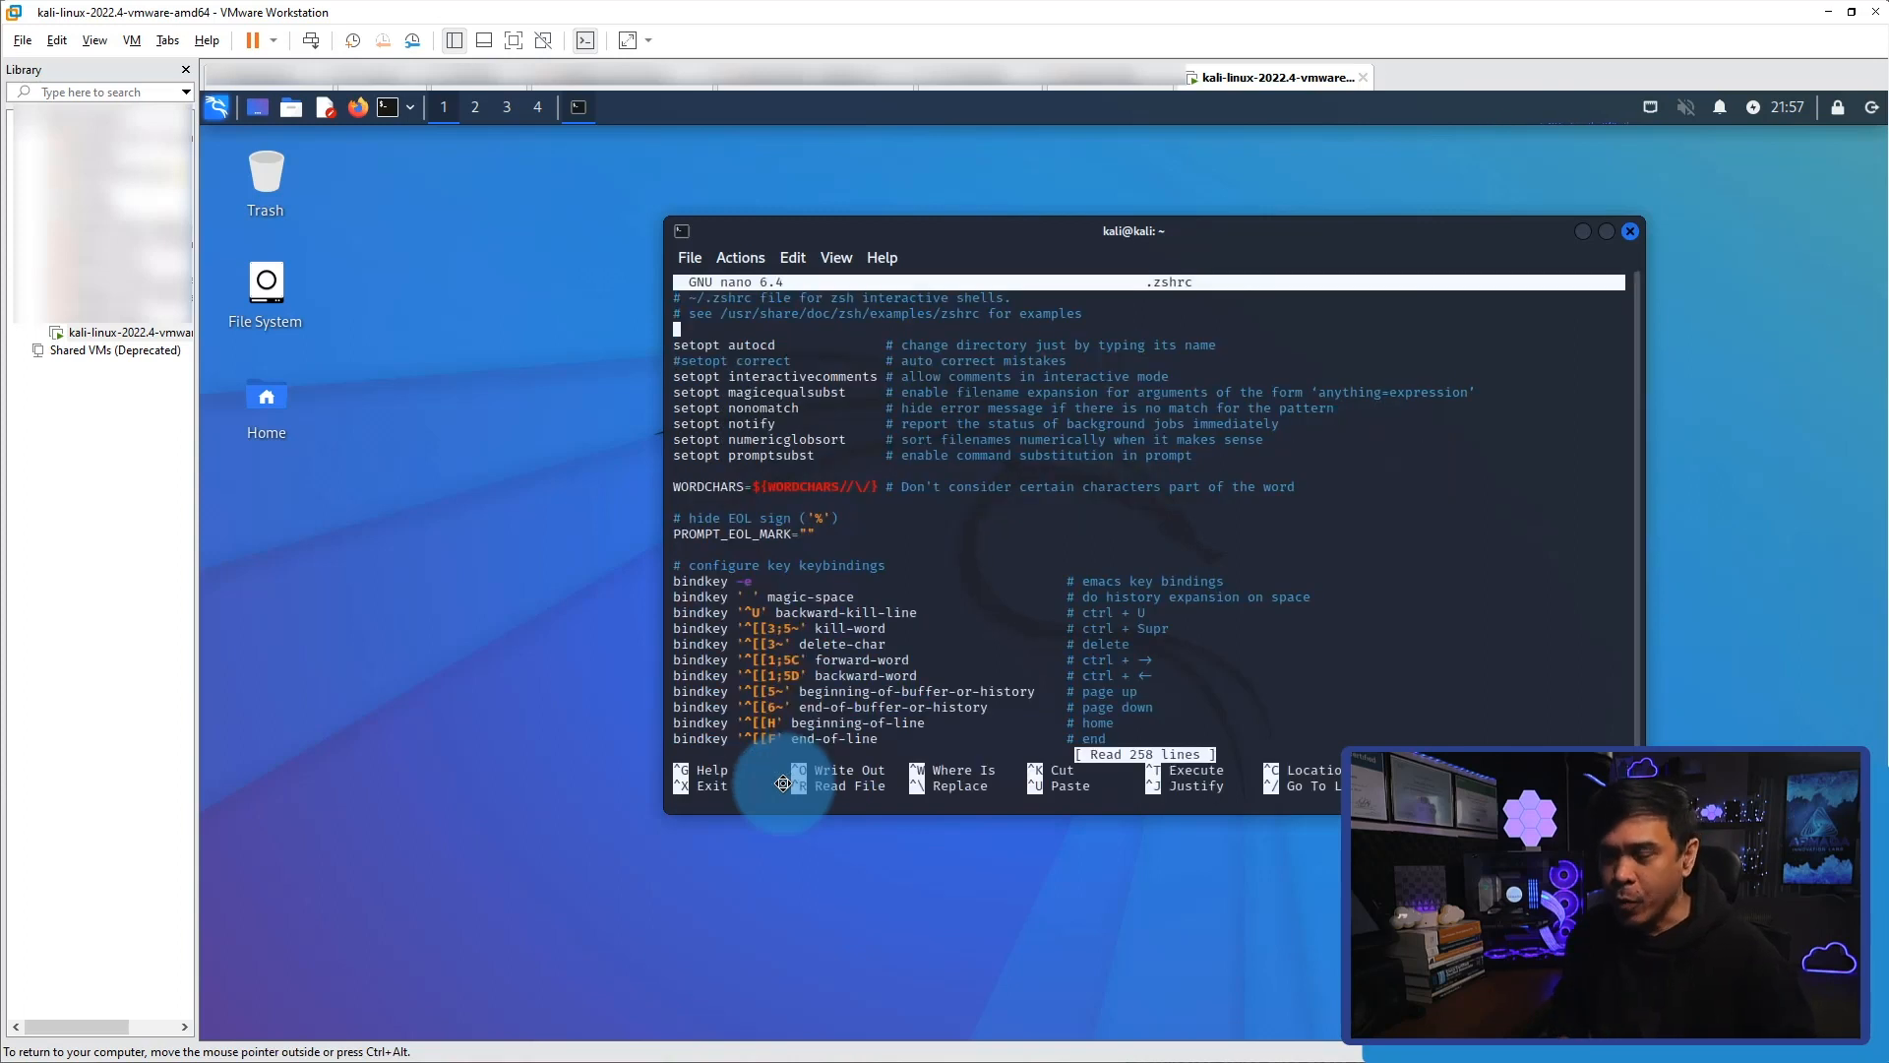
# Comment out all five lines of the zsh-autosuggestions if block under "enable auto-suggestions based on the history" in .zshrc.
pyautogui.press('Down')
pyautogui.press('Down')
pyautogui.press('Down')
pyautogui.press('Down')
pyautogui.press('Down')
pyautogui.press('Down')
pyautogui.press('Down')
pyautogui.press('Down')
pyautogui.press('Down')
pyautogui.press('Down')
pyautogui.press('Down')
pyautogui.press('Down')
pyautogui.press('Down')
pyautogui.press('Down')
pyautogui.press('Down')
pyautogui.press('Down')
pyautogui.press('Down')
pyautogui.press('Down')
pyautogui.press('Down')
pyautogui.press('Down')
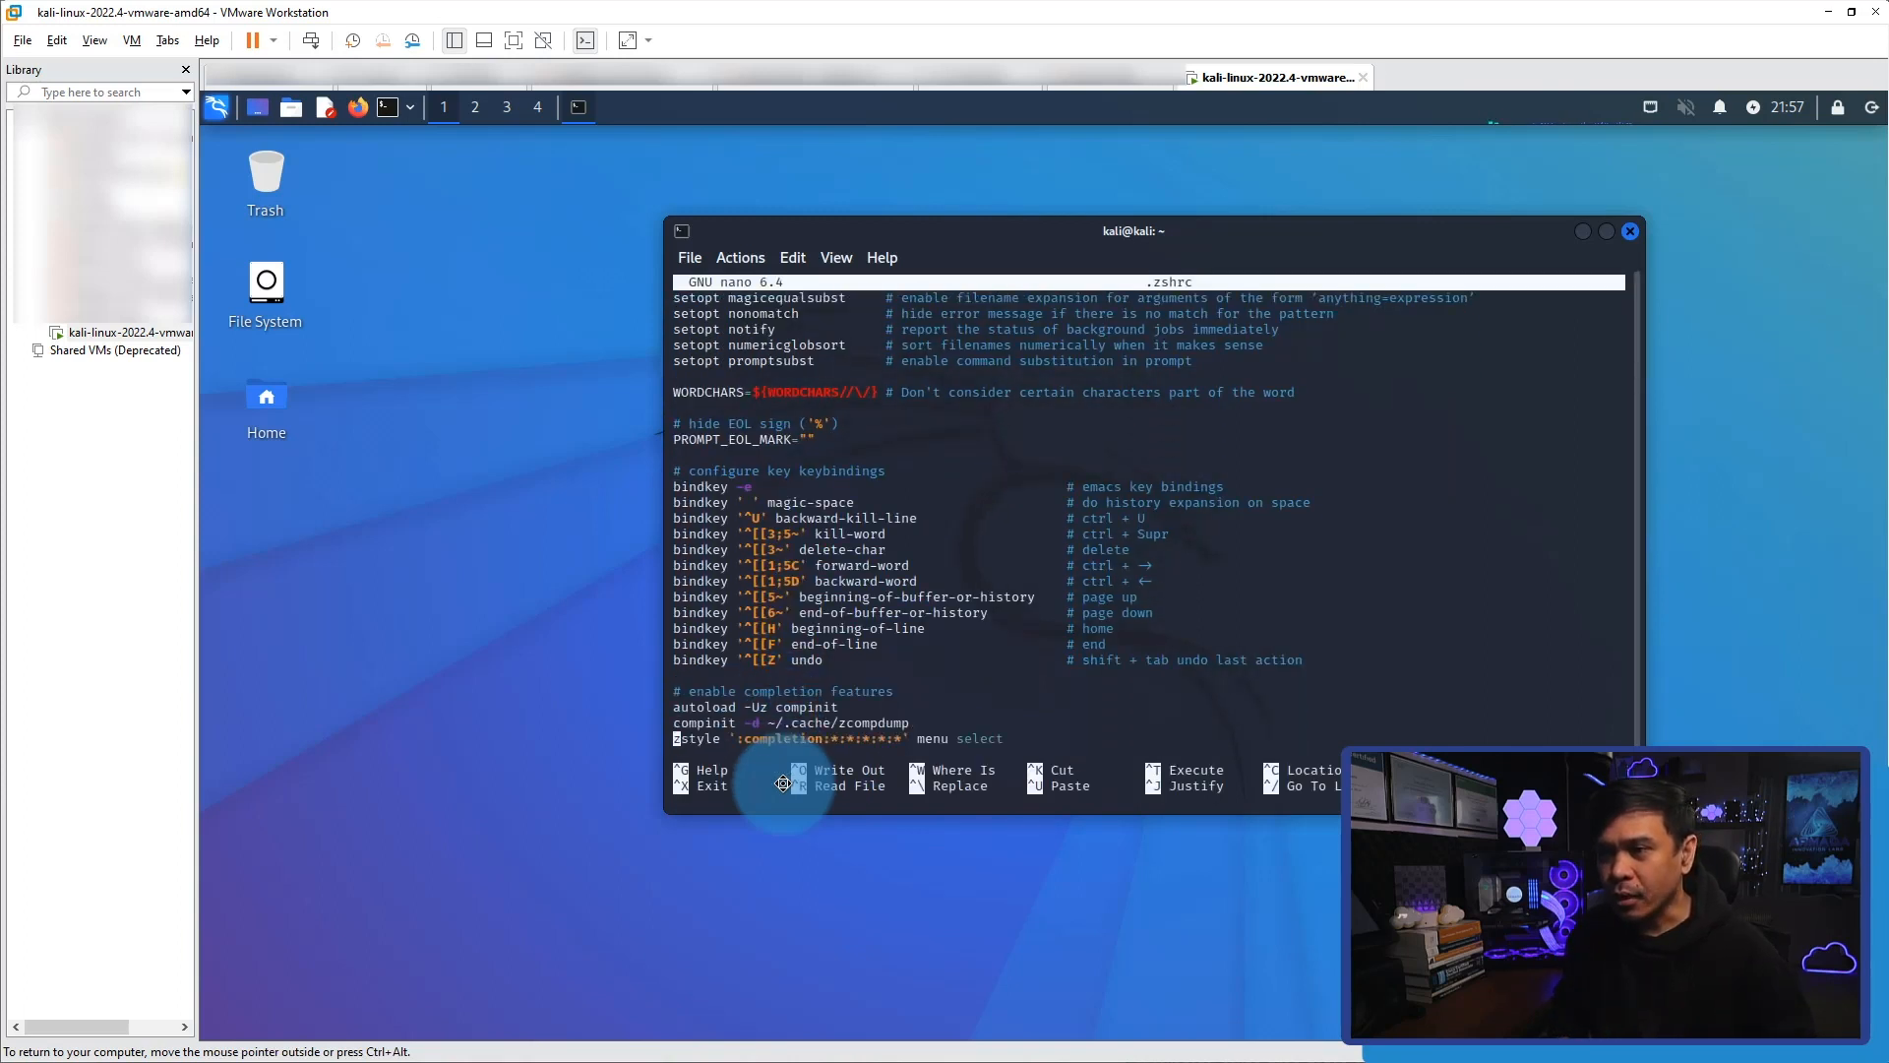
pyautogui.press('Down')
pyautogui.press('Down')
pyautogui.press('Down')
pyautogui.press('Down')
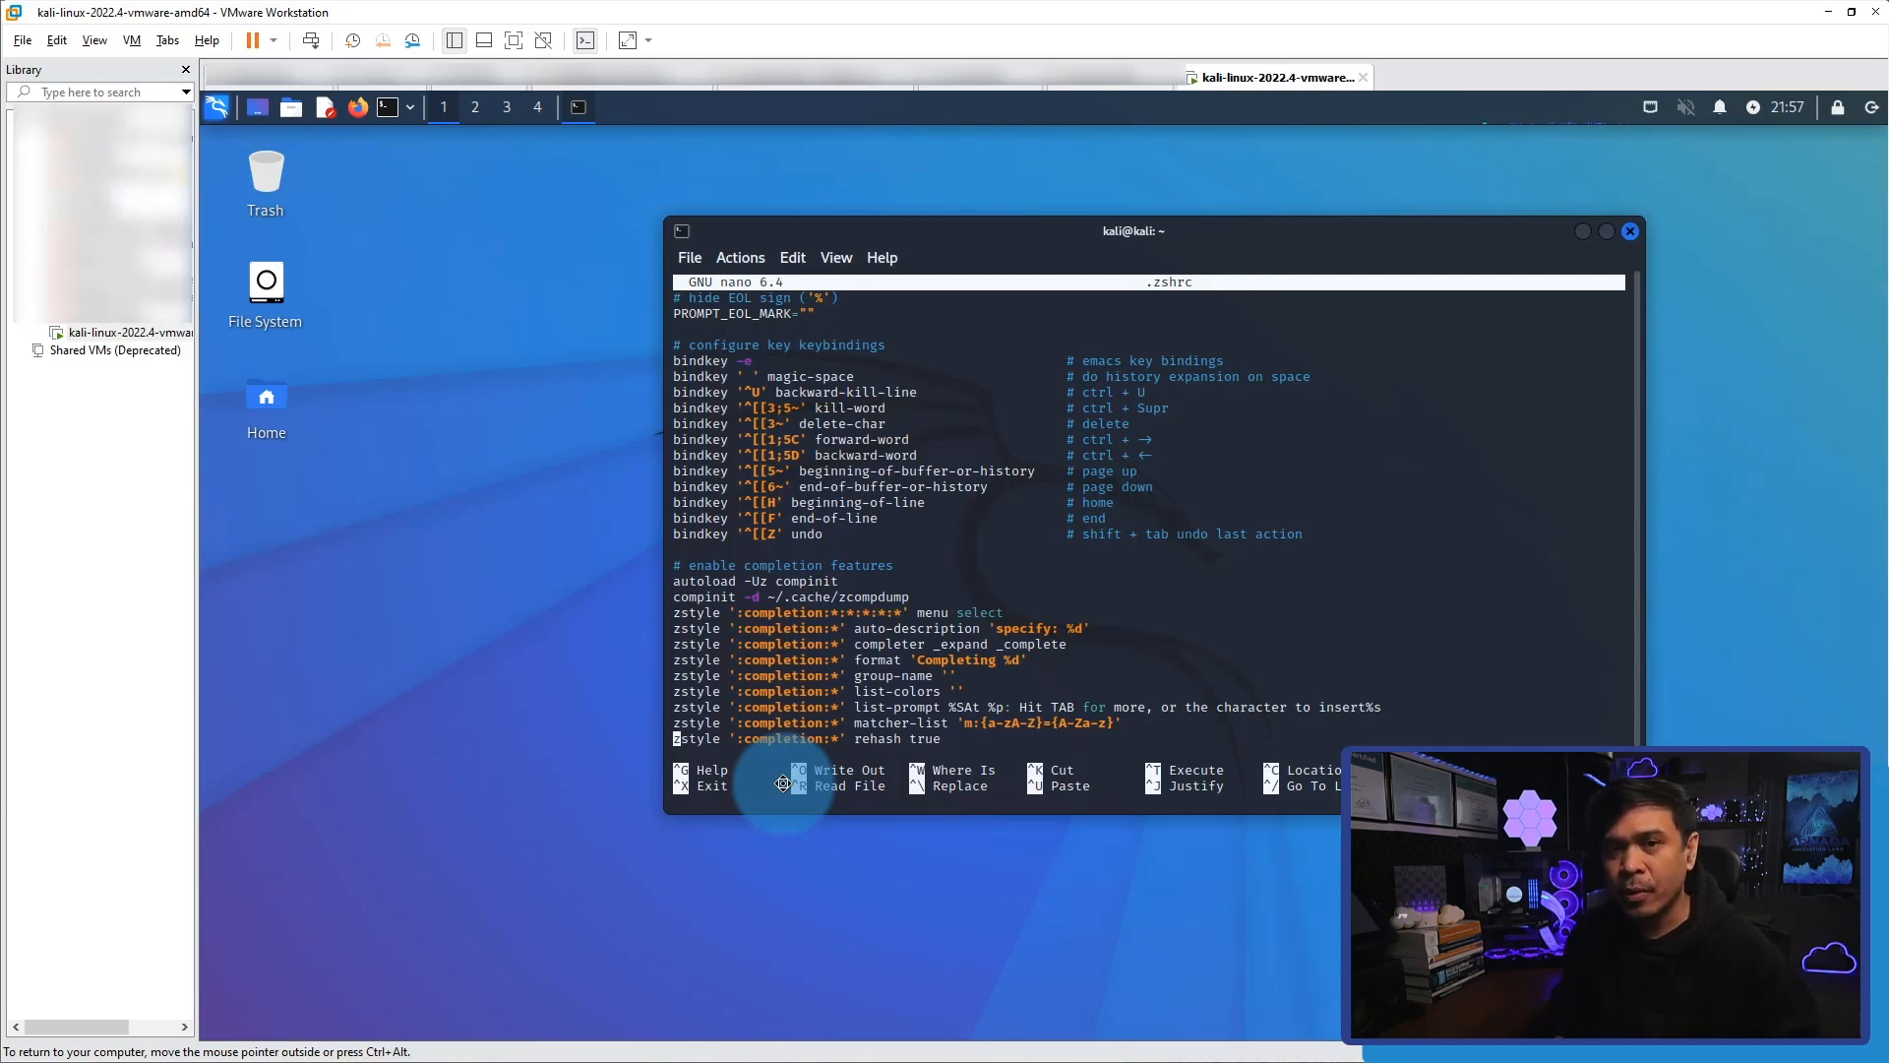
pyautogui.press('Down')
pyautogui.press('Down')
pyautogui.press('Down')
pyautogui.press('Down')
pyautogui.press('Down')
pyautogui.press('Down')
pyautogui.press('Down')
pyautogui.press('Down')
pyautogui.press('Down')
pyautogui.press('Down')
pyautogui.press('Down')
pyautogui.press('Down')
pyautogui.press('Down')
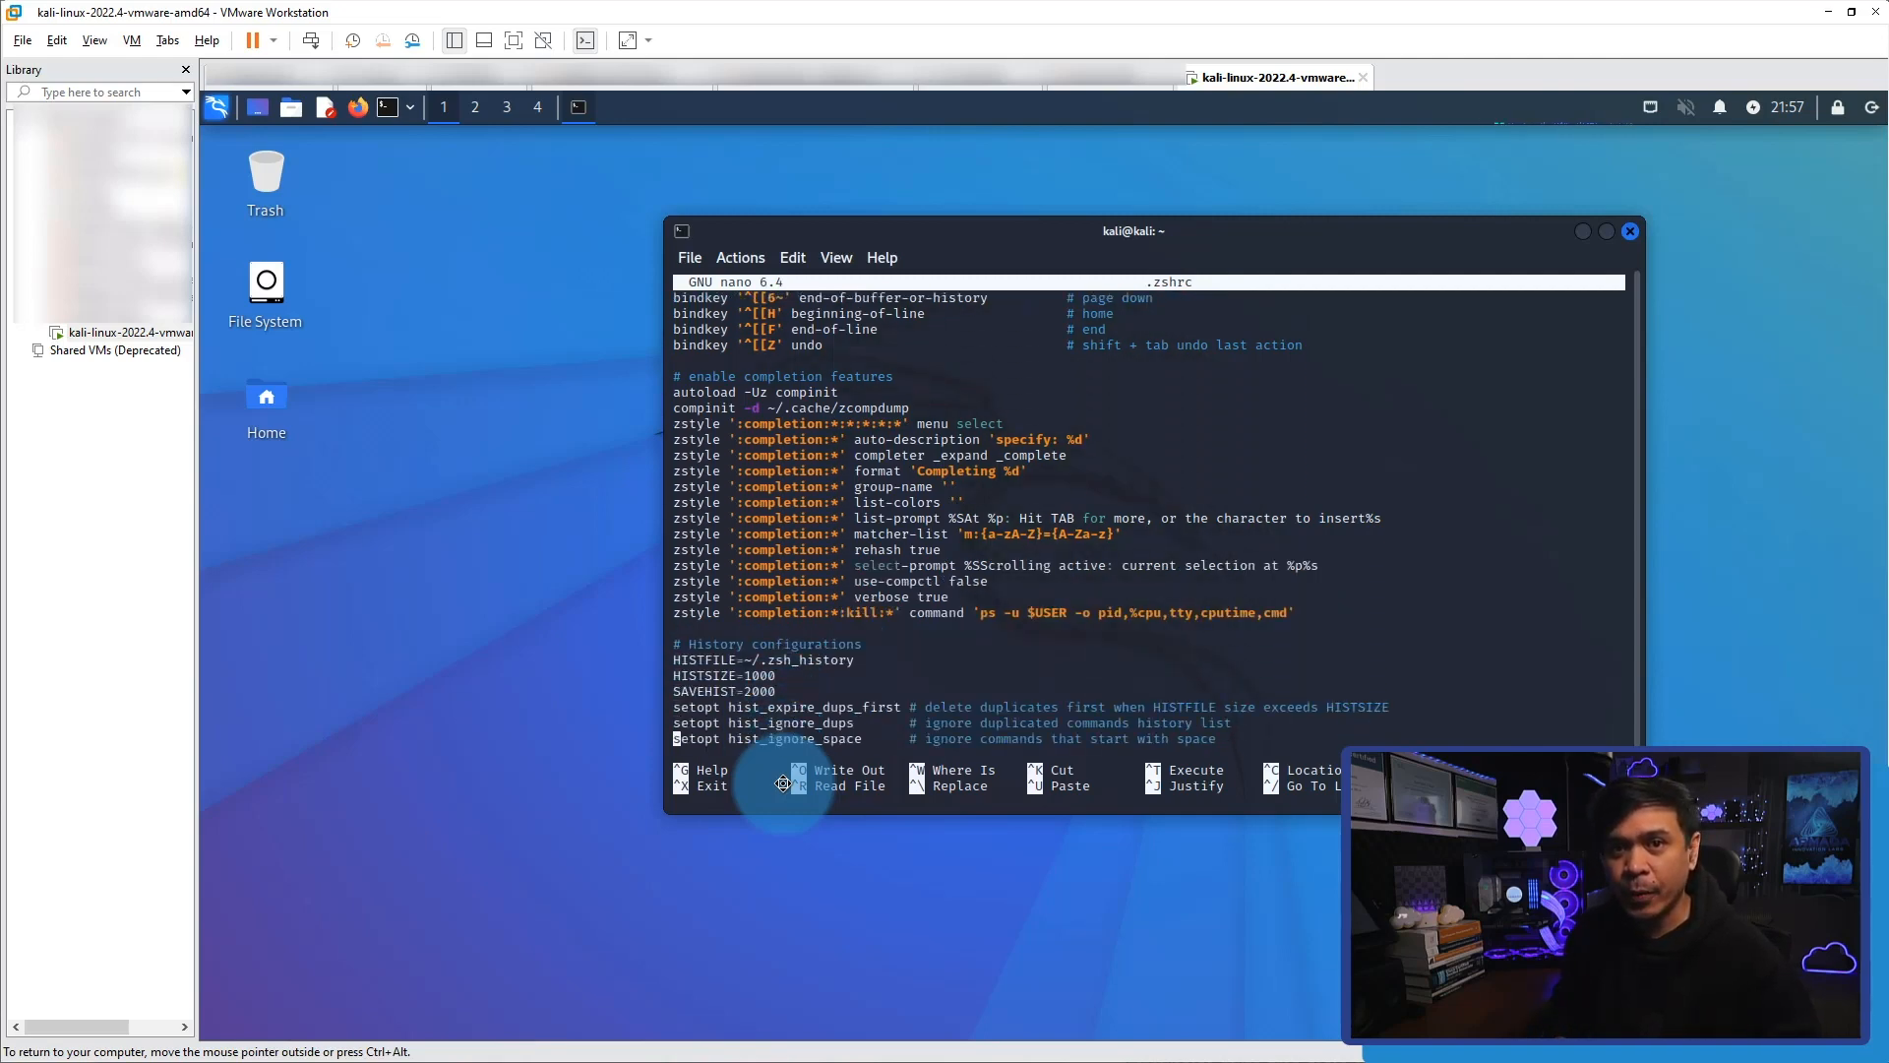
pyautogui.press('Down')
pyautogui.press('Down')
pyautogui.press('Down')
pyautogui.press('Down')
pyautogui.press('Down')
pyautogui.press('Down')
pyautogui.press('Down')
pyautogui.press('Down')
pyautogui.press('Down')
pyautogui.press('Down')
pyautogui.press('Down')
pyautogui.press('Down')
pyautogui.press('Down')
pyautogui.press('Down')
pyautogui.press('Down')
pyautogui.press('Down')
pyautogui.press('Down')
pyautogui.press('Down')
pyautogui.press('Down')
pyautogui.press('Down')
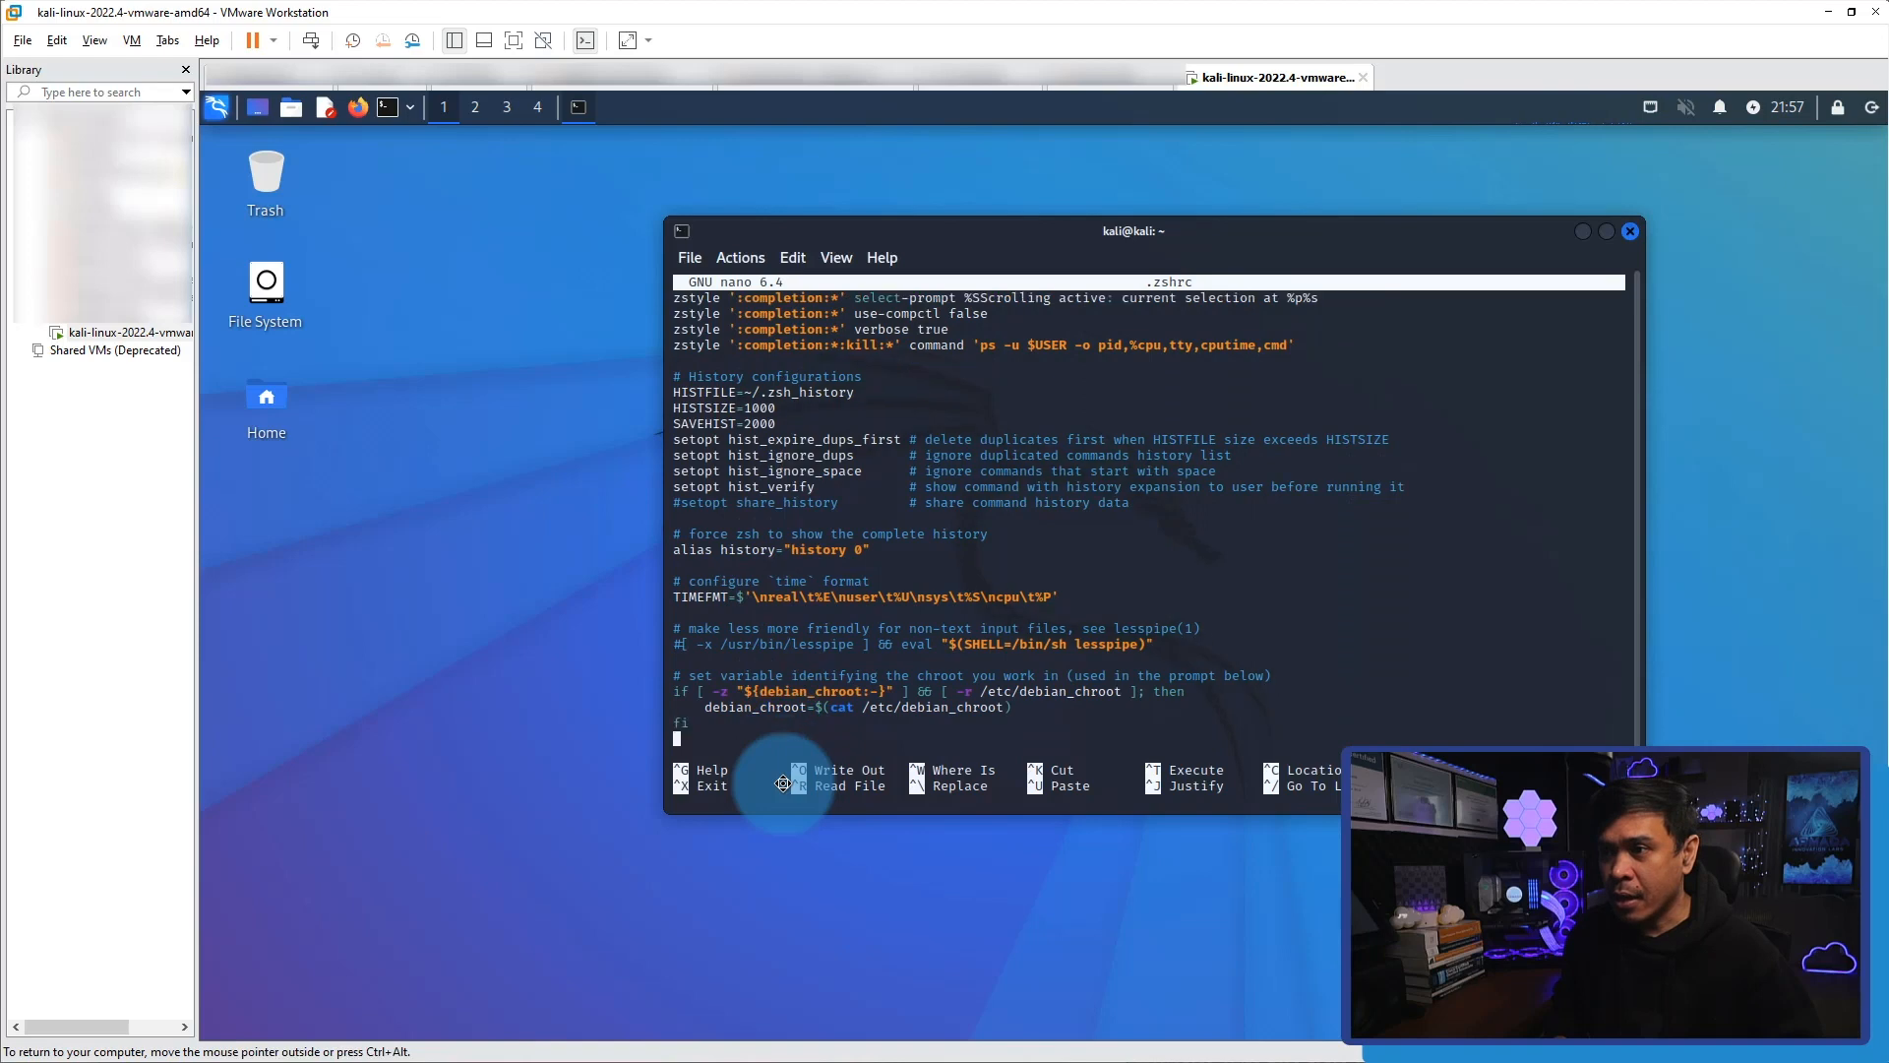
pyautogui.press('Down')
pyautogui.press('Down')
pyautogui.press('Down')
pyautogui.press('Down')
pyautogui.press('Down')
pyautogui.press('Down')
pyautogui.press('Down')
pyautogui.press('Down')
pyautogui.press('Down')
pyautogui.press('Down')
pyautogui.press('Down')
pyautogui.press('Down')
pyautogui.press('Down')
pyautogui.press('Down')
pyautogui.press('Down')
pyautogui.press('Down')
pyautogui.press('Down')
pyautogui.press('Down')
pyautogui.press('Down')
pyautogui.press('Down')
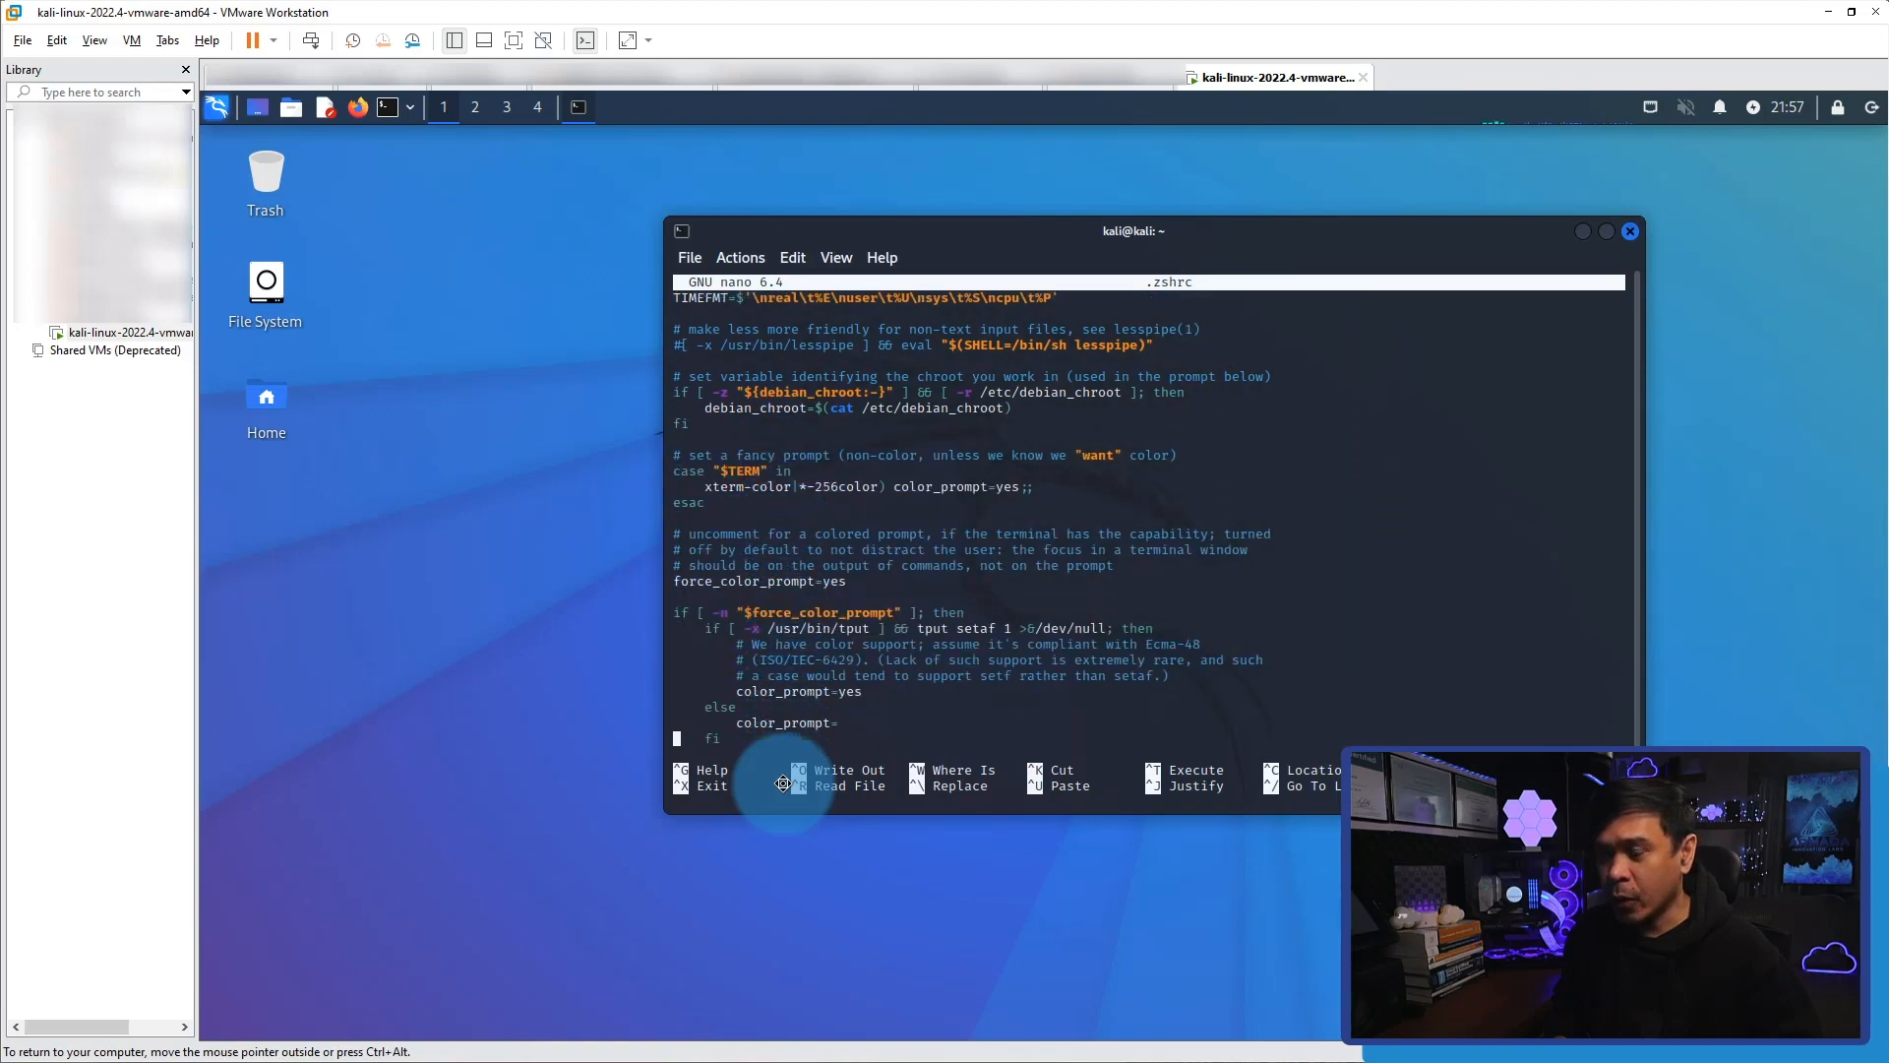
pyautogui.press('Down')
pyautogui.press('Down')
pyautogui.press('Down')
pyautogui.press('Down')
pyautogui.press('Down')
pyautogui.press('Down')
pyautogui.press('Down')
pyautogui.press('Down')
pyautogui.press('Down')
pyautogui.press('Down')
pyautogui.press('Down')
pyautogui.press('Down')
pyautogui.press('Down')
pyautogui.press('Down')
pyautogui.press('Down')
pyautogui.press('Down')
pyautogui.press('Down')
pyautogui.press('Down')
pyautogui.press('Down')
pyautogui.press('Down')
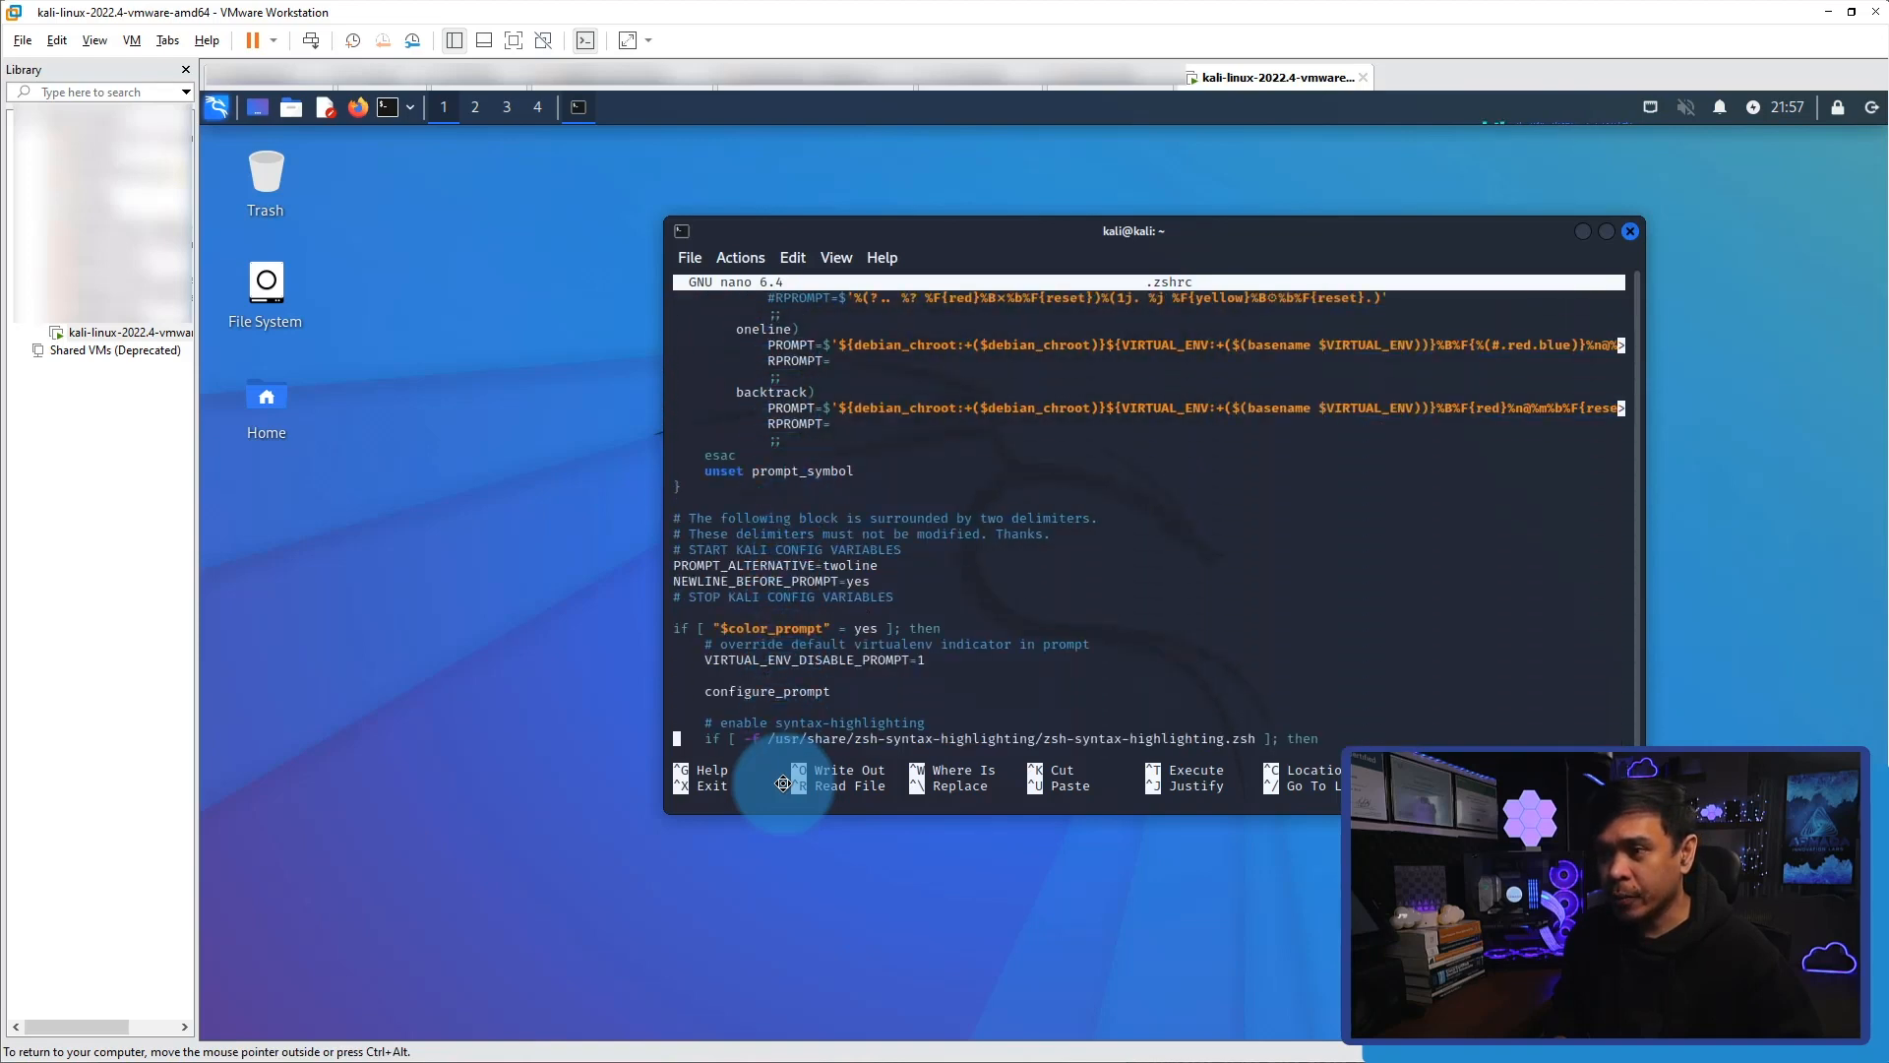
pyautogui.press('Down')
pyautogui.press('Down')
pyautogui.press('Down')
pyautogui.press('Down')
pyautogui.press('Down')
pyautogui.press('Down')
pyautogui.press('Down')
pyautogui.press('Down')
pyautogui.press('Down')
pyautogui.press('Down')
pyautogui.press('Down')
pyautogui.press('Down')
pyautogui.press('Down')
pyautogui.press('Down')
pyautogui.press('Down')
pyautogui.press('Down')
pyautogui.press('Down')
pyautogui.press('Down')
pyautogui.press('Down')
pyautogui.press('Down')
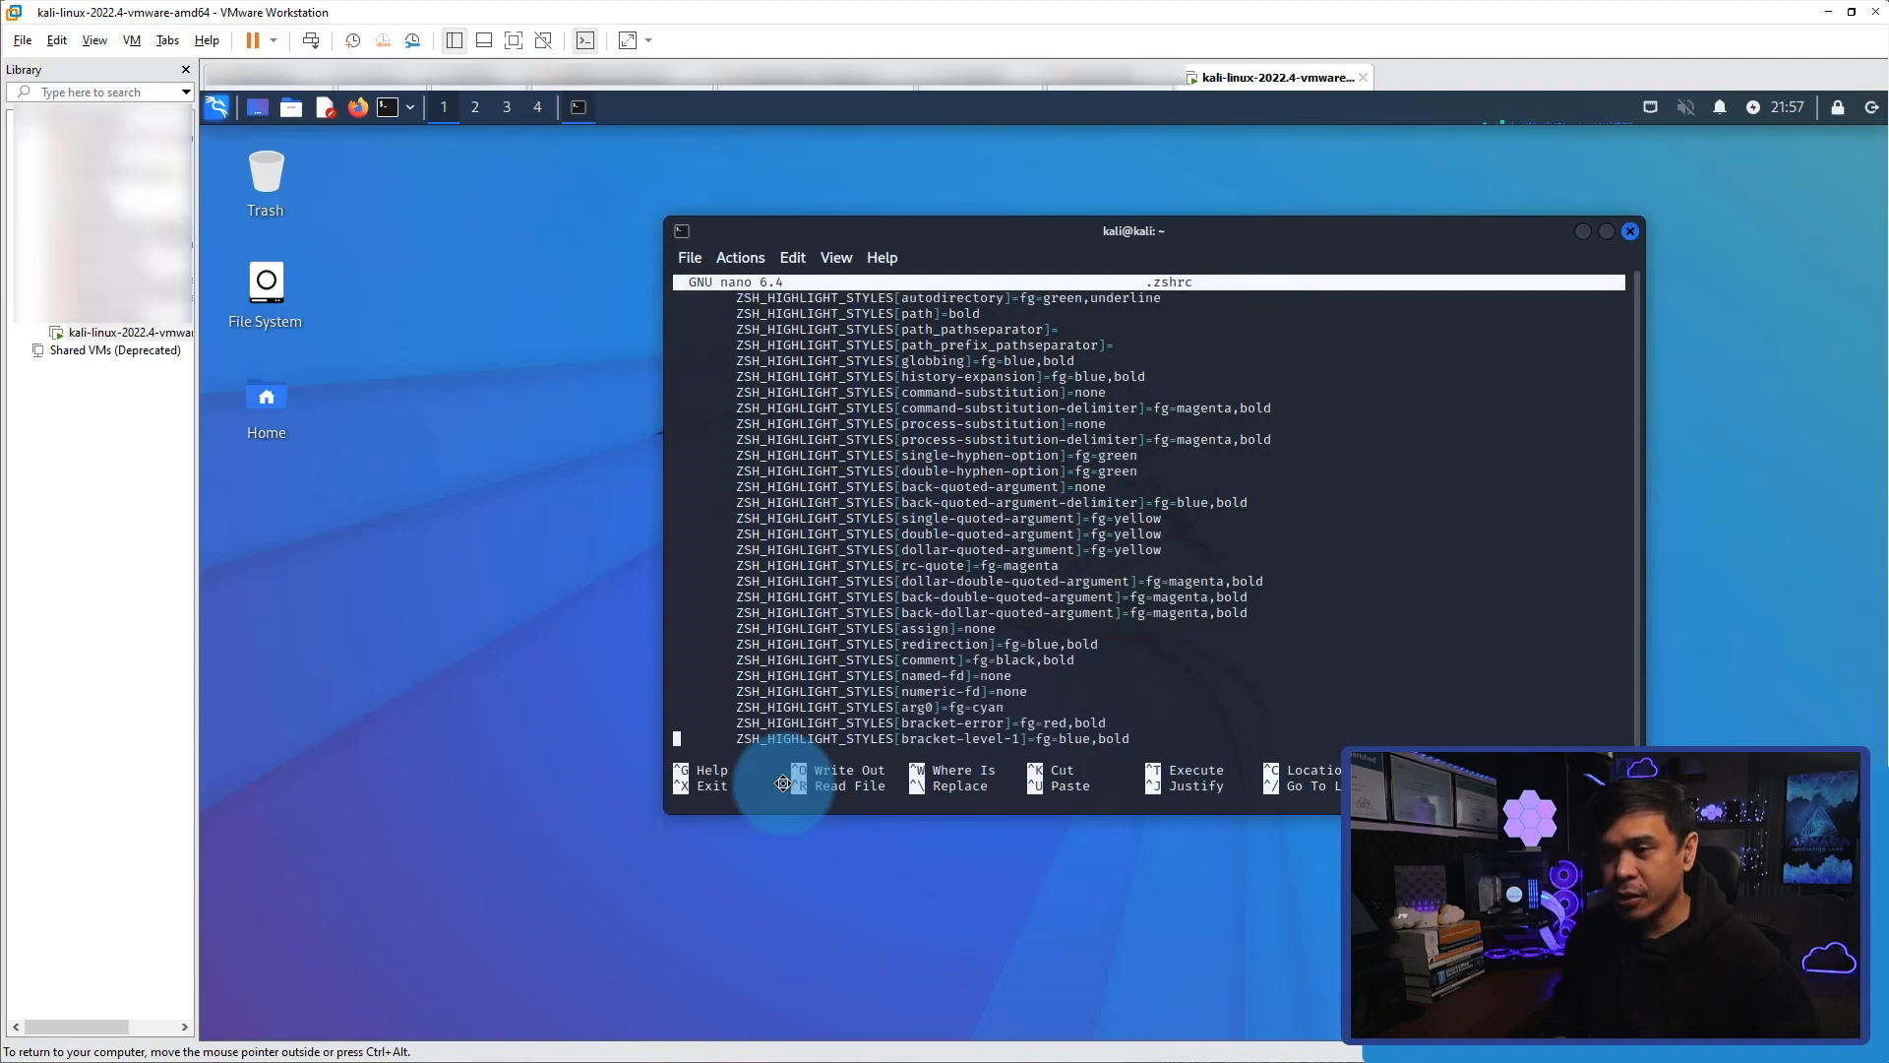
pyautogui.press('Down')
pyautogui.press('Down')
pyautogui.press('Down')
pyautogui.press('Down')
pyautogui.press('Down')
pyautogui.press('Down')
pyautogui.press('Down')
pyautogui.press('Down')
pyautogui.press('Down')
pyautogui.press('Down')
pyautogui.press('Down')
pyautogui.press('Down')
pyautogui.press('Down')
pyautogui.press('Down')
pyautogui.press('Down')
pyautogui.press('Down')
pyautogui.press('Down')
pyautogui.press('Down')
pyautogui.press('Down')
pyautogui.press('Down')
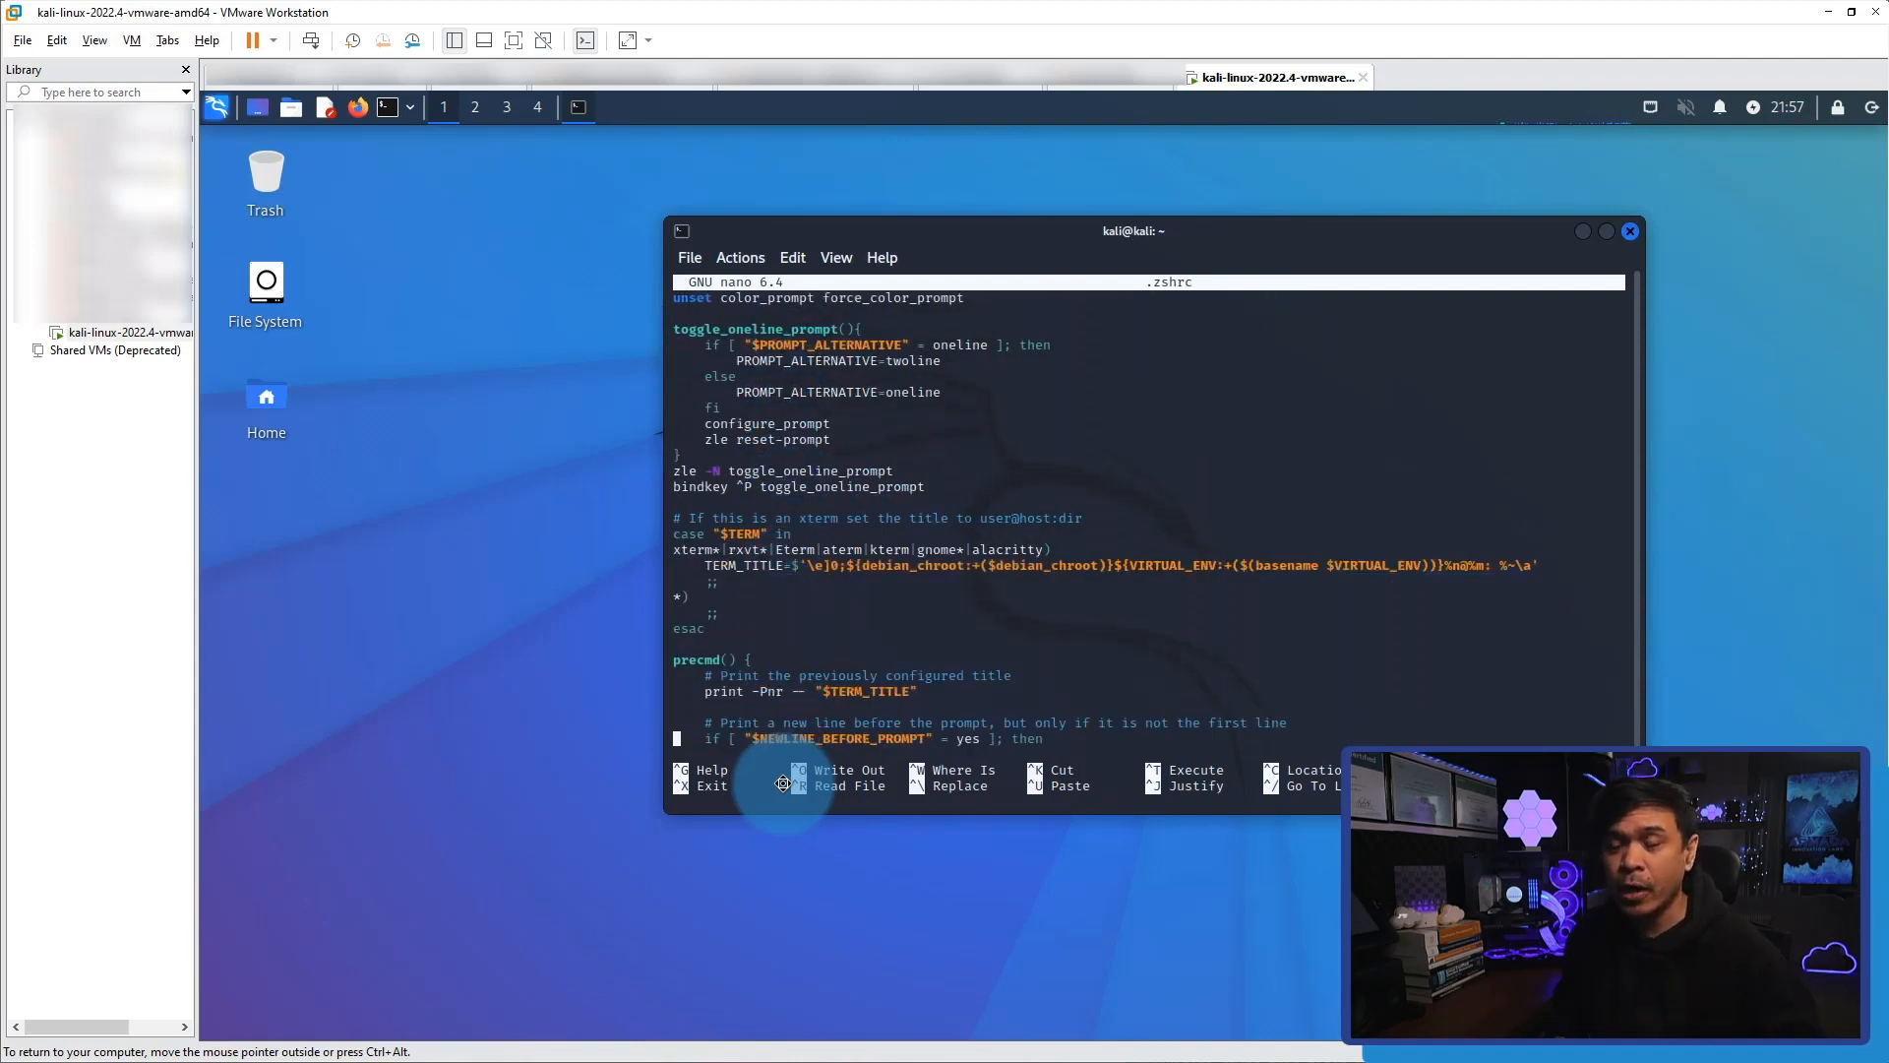
pyautogui.press('Down')
pyautogui.press('Down')
pyautogui.press('Down')
pyautogui.press('Down')
pyautogui.press('Down')
pyautogui.press('Down')
pyautogui.press('Down')
pyautogui.press('Down')
pyautogui.press('Down')
pyautogui.press('Down')
pyautogui.press('Down')
pyautogui.press('Down')
pyautogui.press('Down')
pyautogui.press('Down')
pyautogui.press('Down')
pyautogui.press('Down')
pyautogui.press('Down')
pyautogui.press('Down')
pyautogui.press('Down')
pyautogui.press('Down')
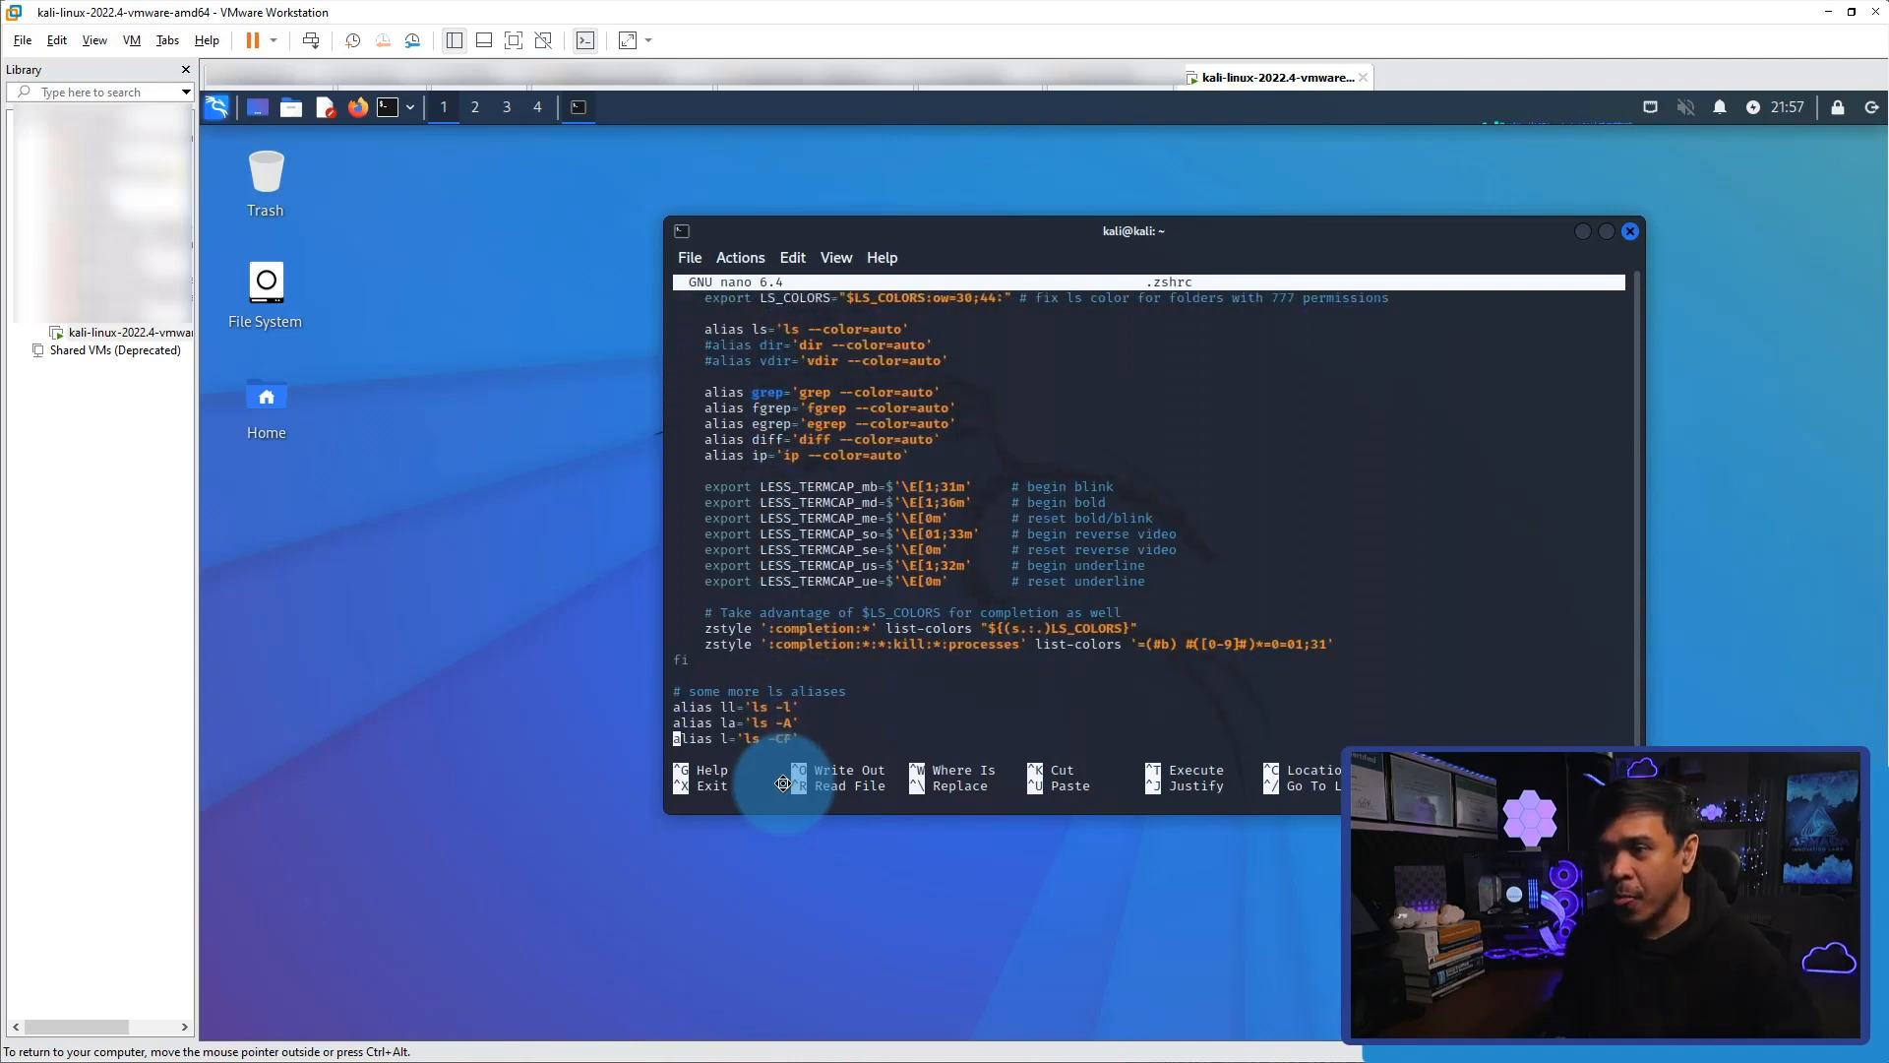
pyautogui.press('Down')
pyautogui.press('Down')
pyautogui.press('Down')
pyautogui.press('Down')
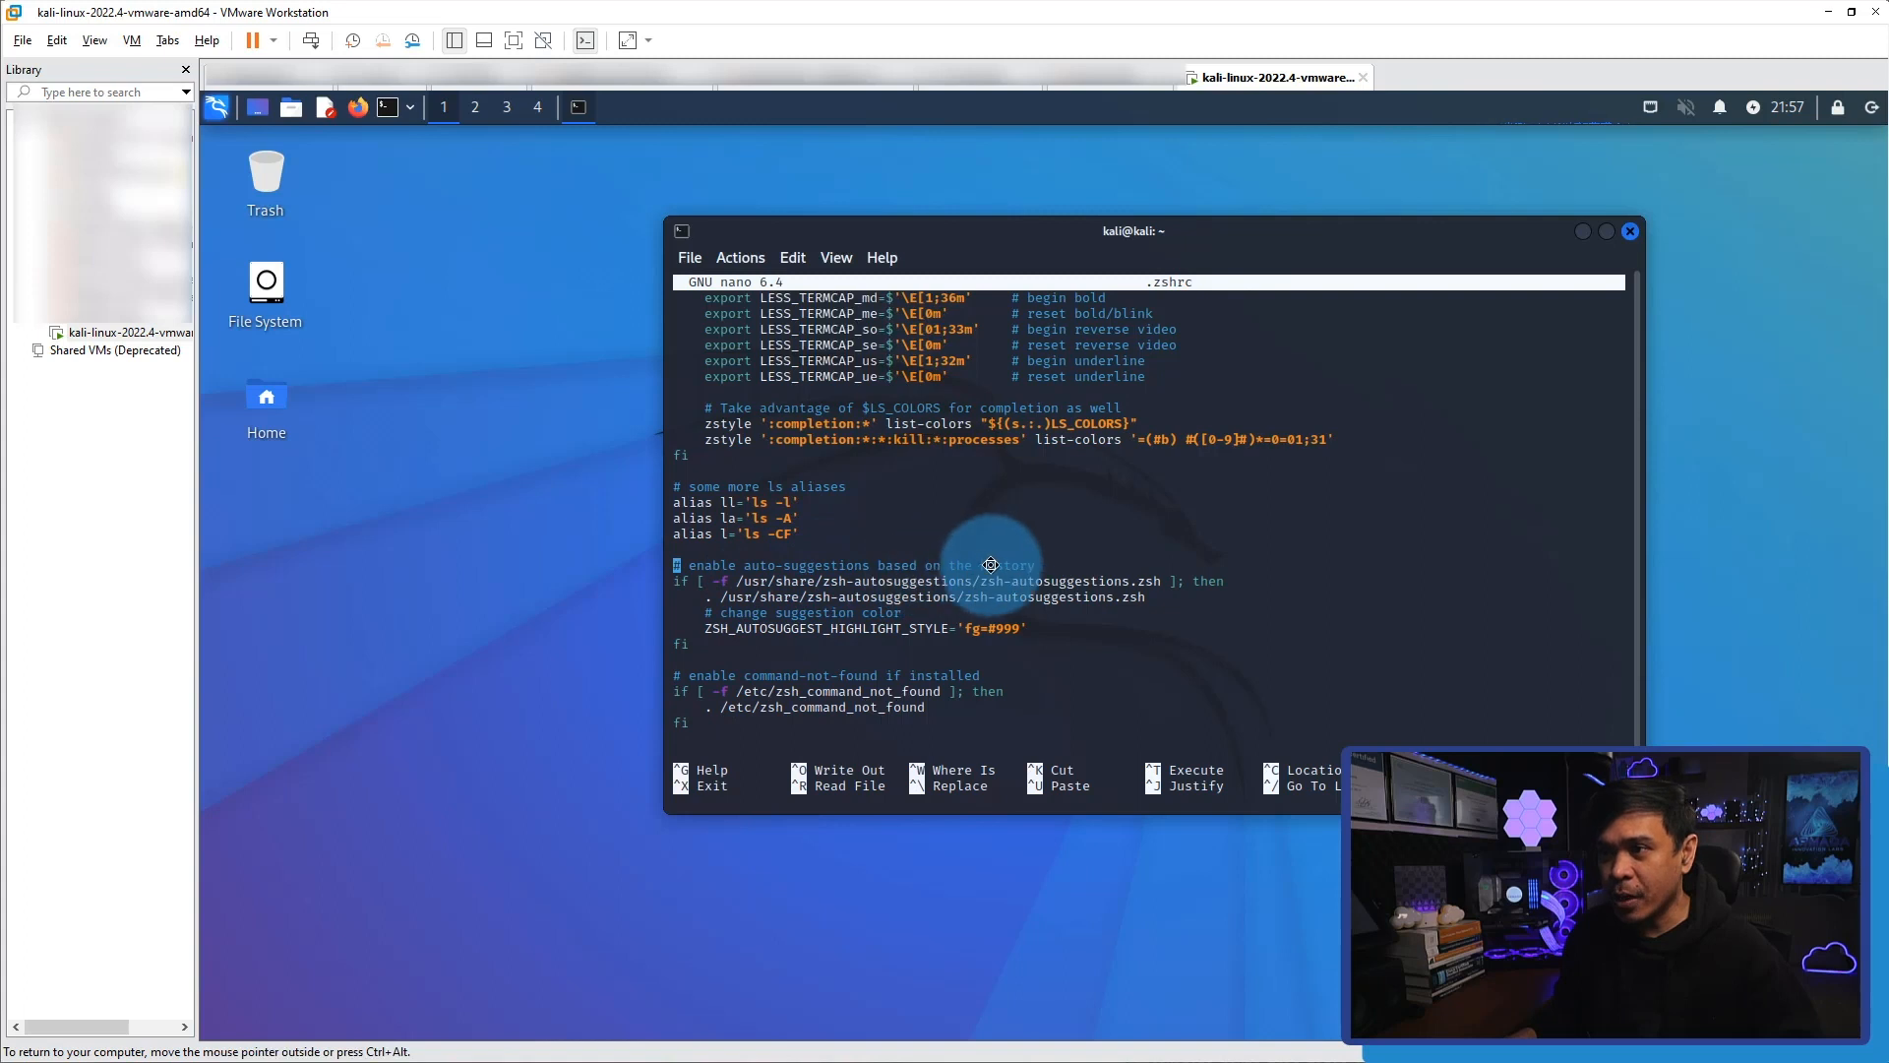
pyautogui.press('Down')
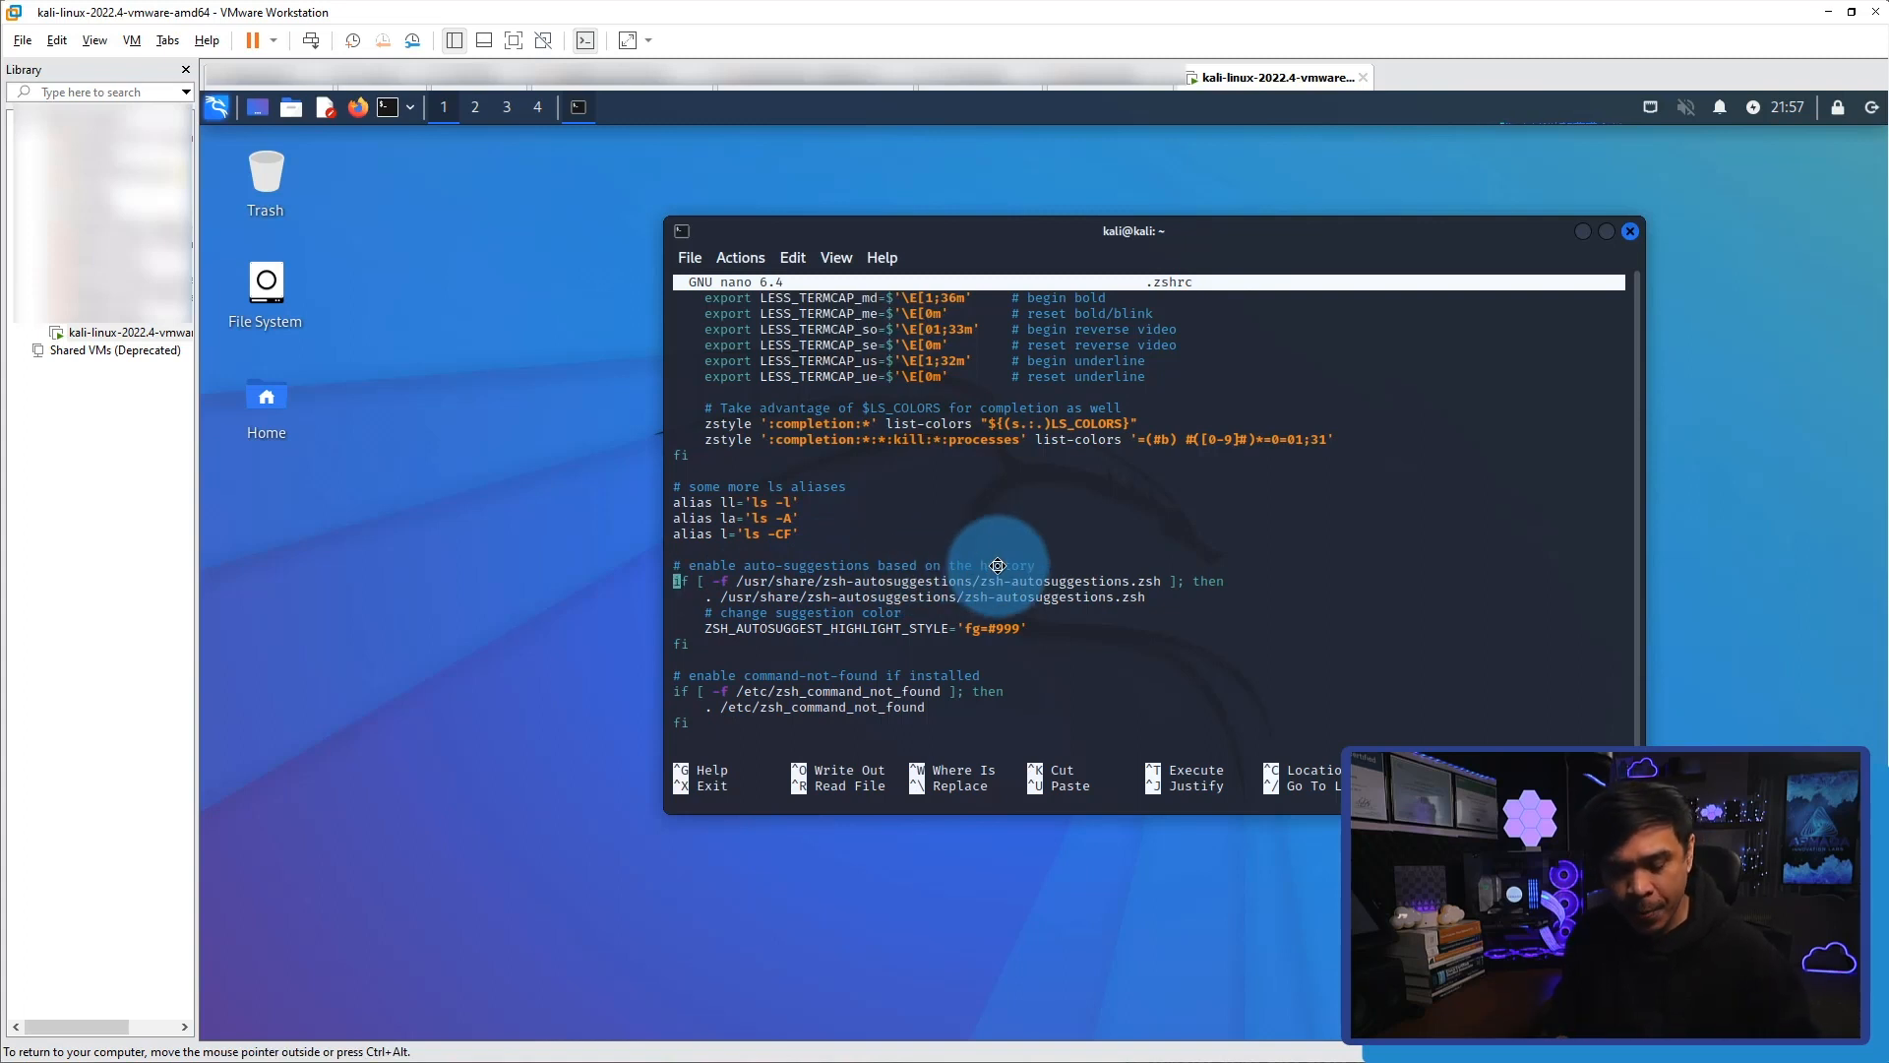
pyautogui.write('#')
pyautogui.press('Down')
pyautogui.write('#')
pyautogui.press('Down')
pyautogui.write('#')
pyautogui.press('Down')
pyautogui.write('#')
pyautogui.press('Down')
pyautogui.write('#')
pyautogui.press('Up')
pyautogui.press('Up')
pyautogui.press('Up')
pyautogui.press('Up')
pyautogui.press('Up')
pyautogui.press('Up')
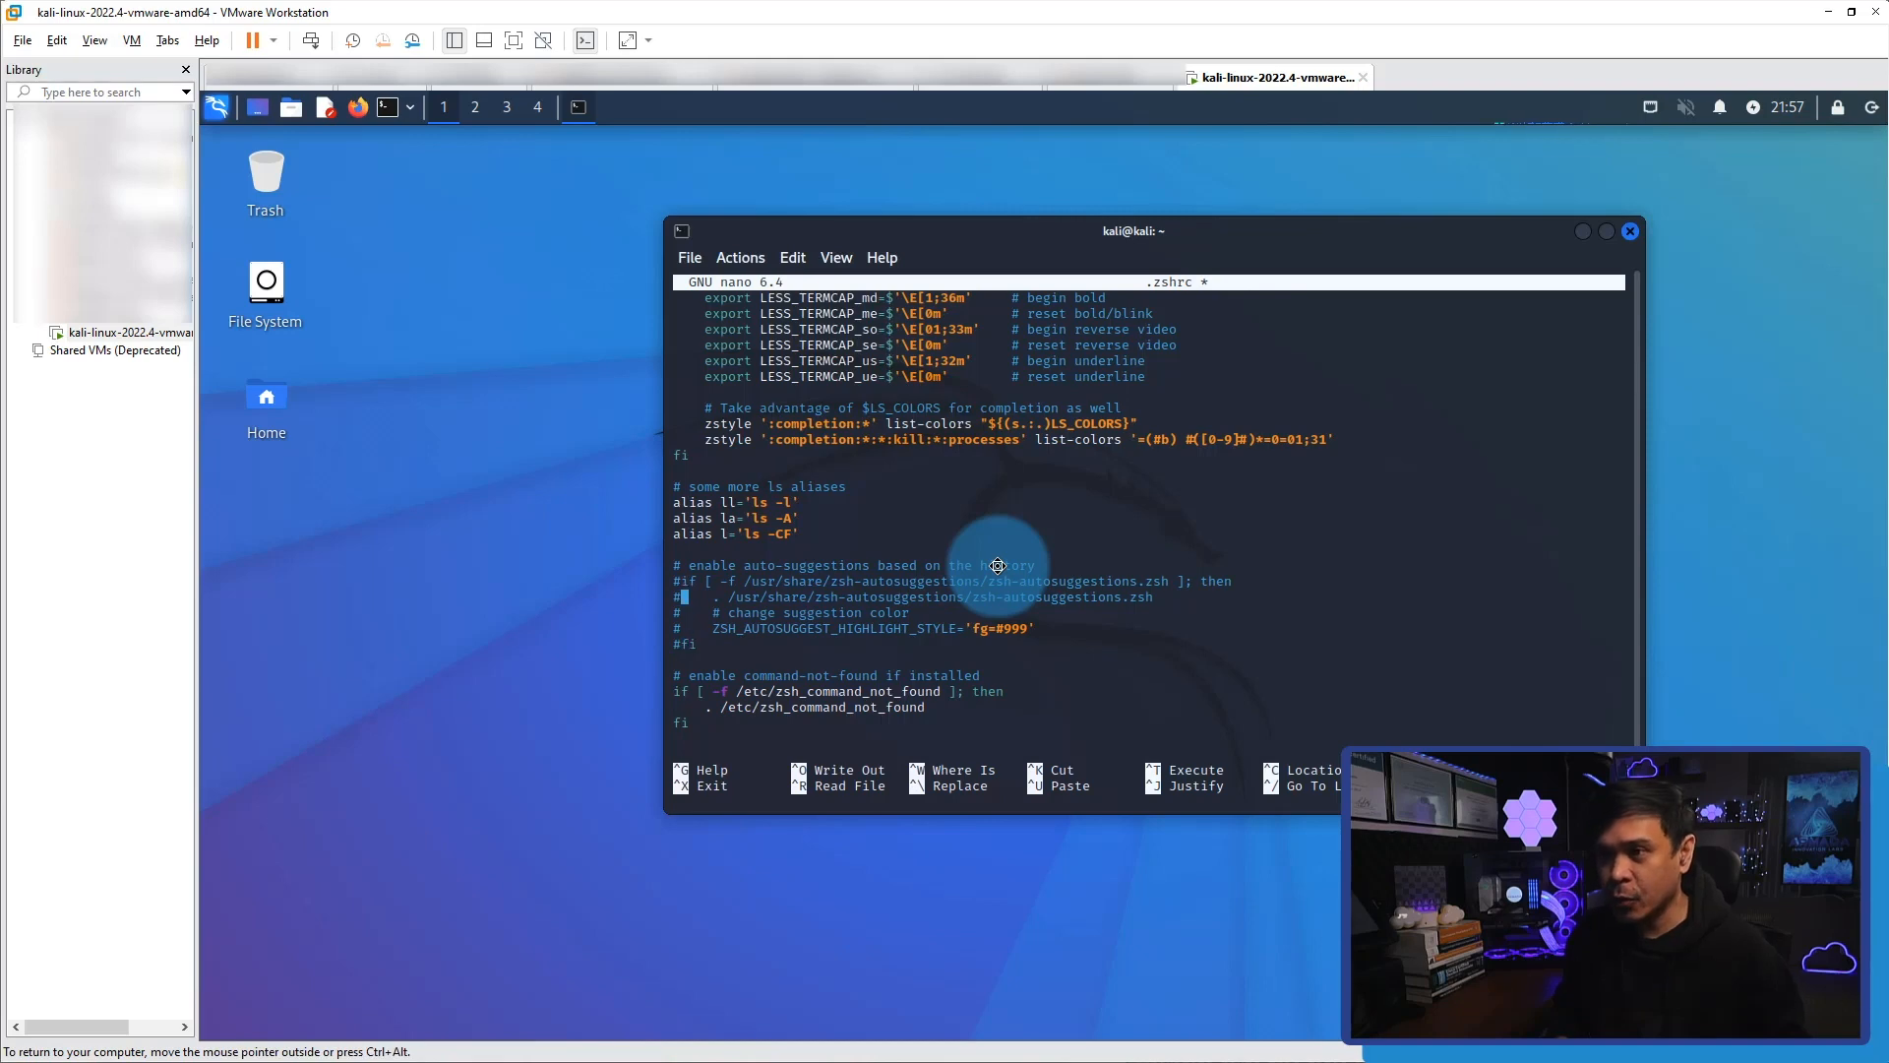
pyautogui.press('Down')
pyautogui.press('Down')
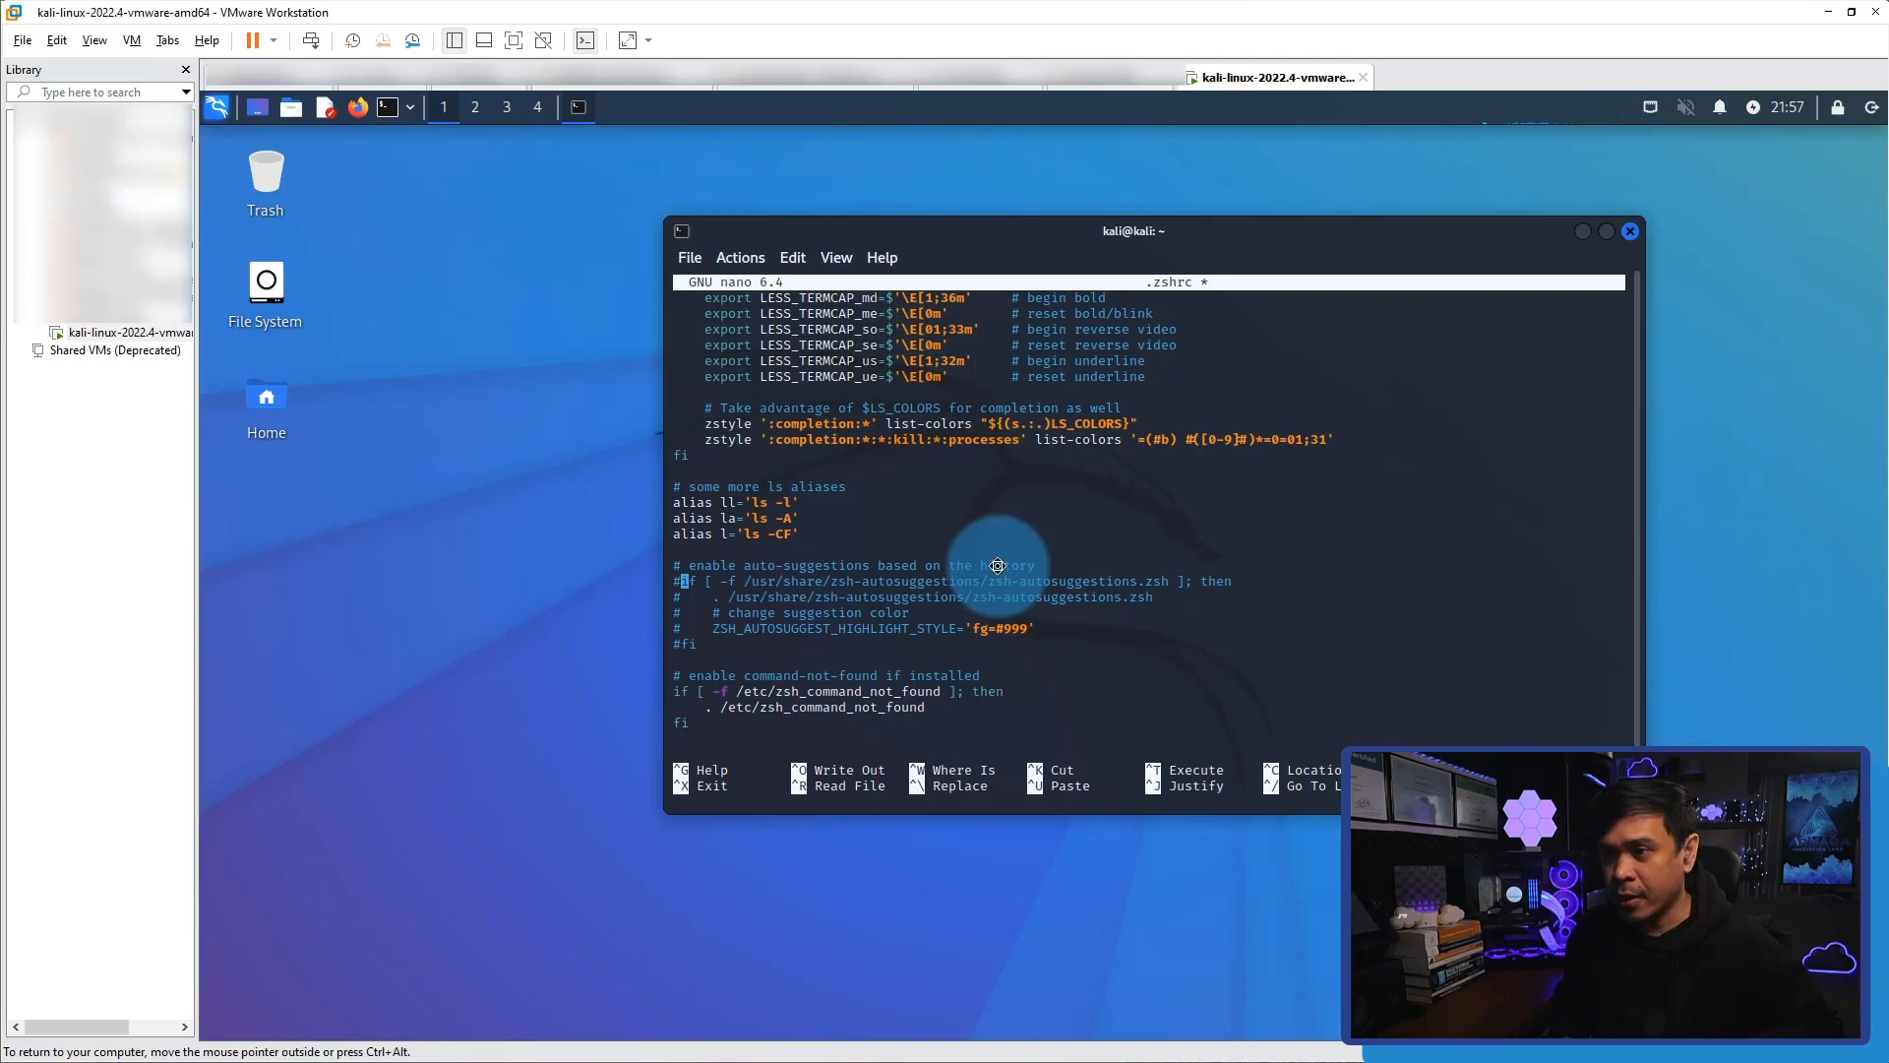
# Save the changes to .zshrc under the same file name and exit nano.
pyautogui.hotkey('ctrl', 'x')
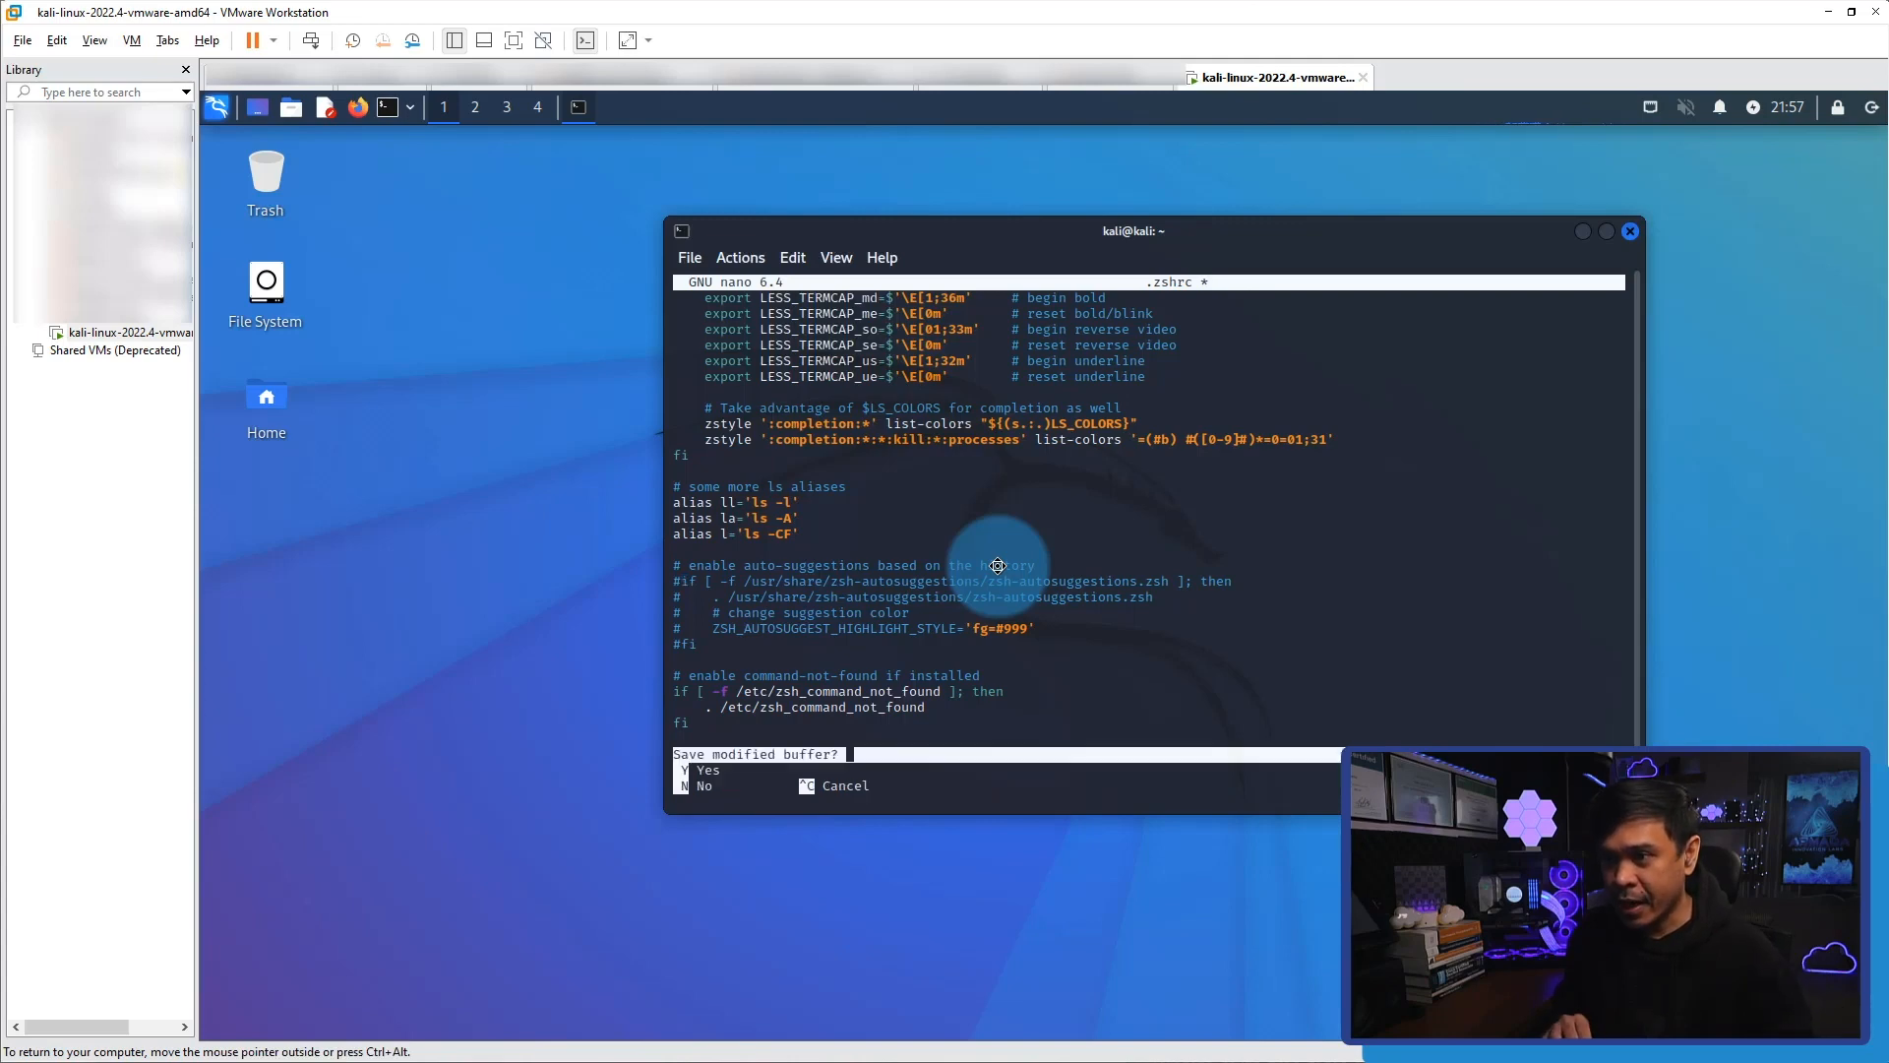
pyautogui.press('y')
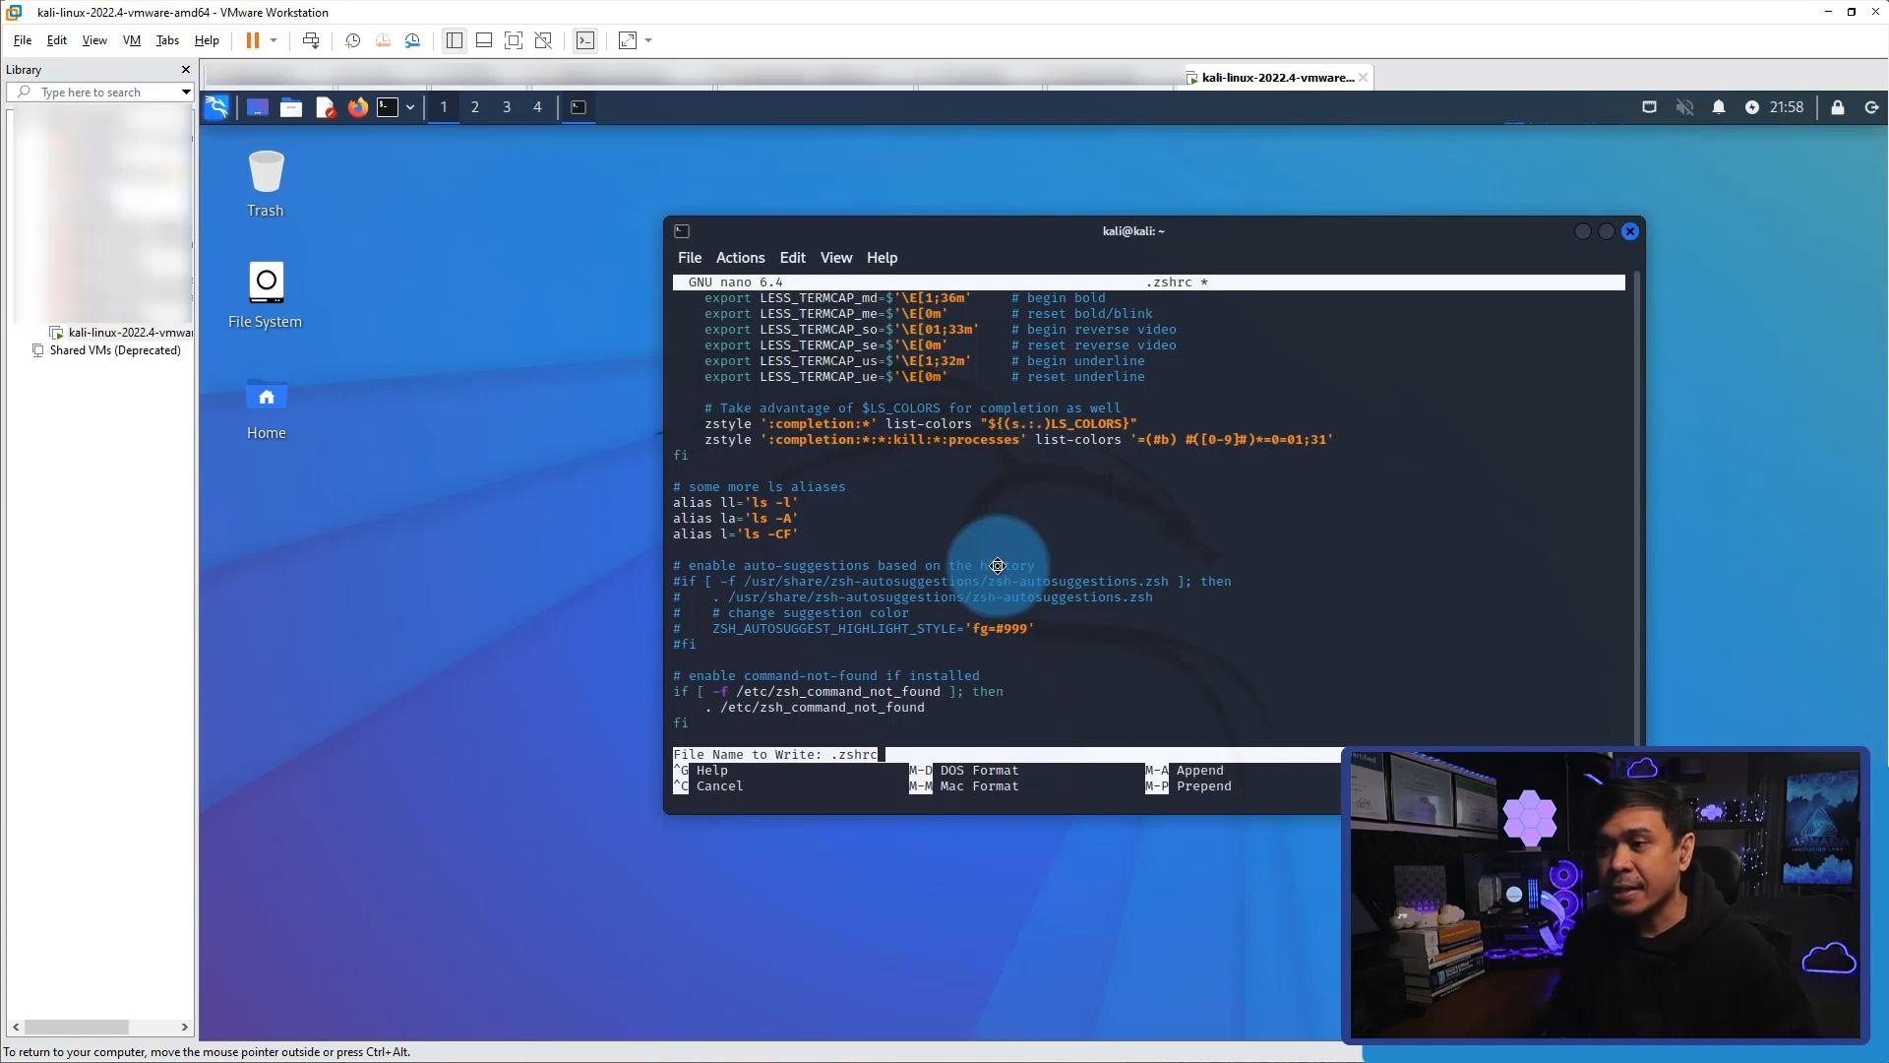
pyautogui.press('Return')
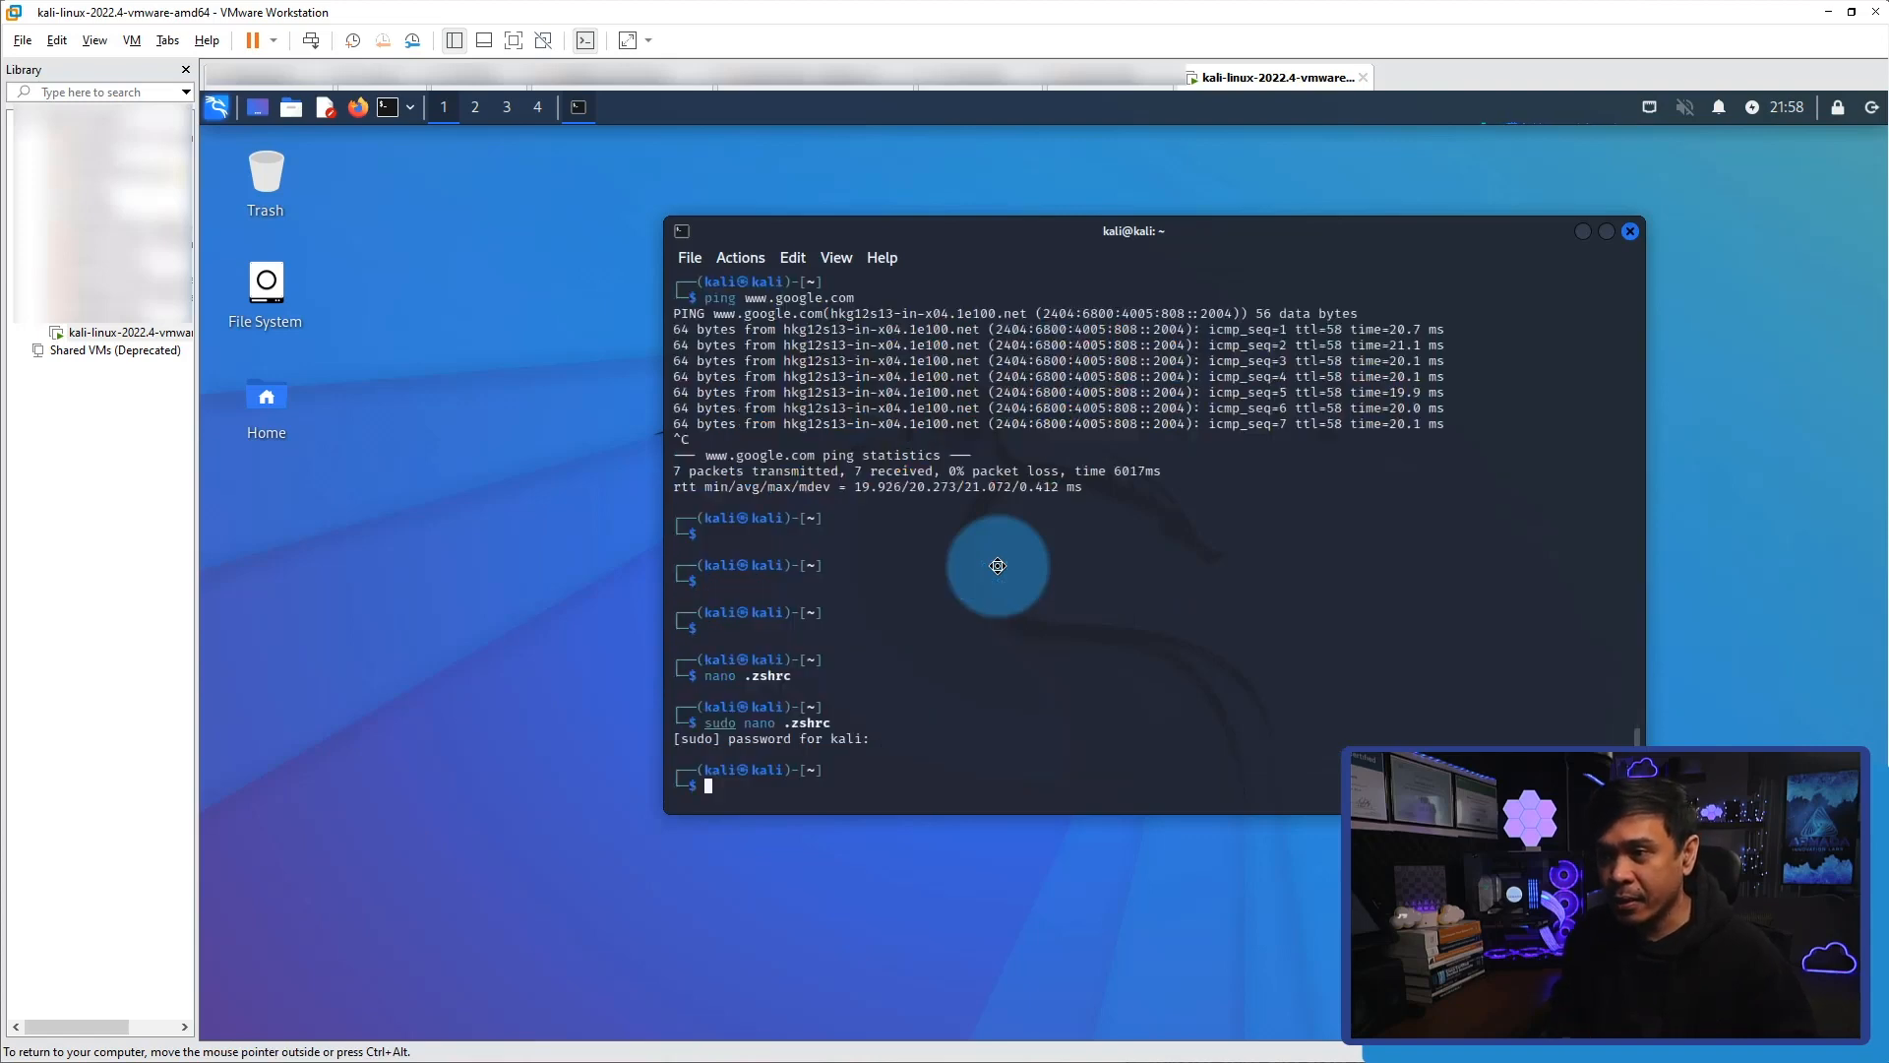
# Test history auto-suggestions in the current terminal with the partial commands "ping" and "if", clearing each without running it.
pyautogui.press('Return')
pyautogui.press('Return')
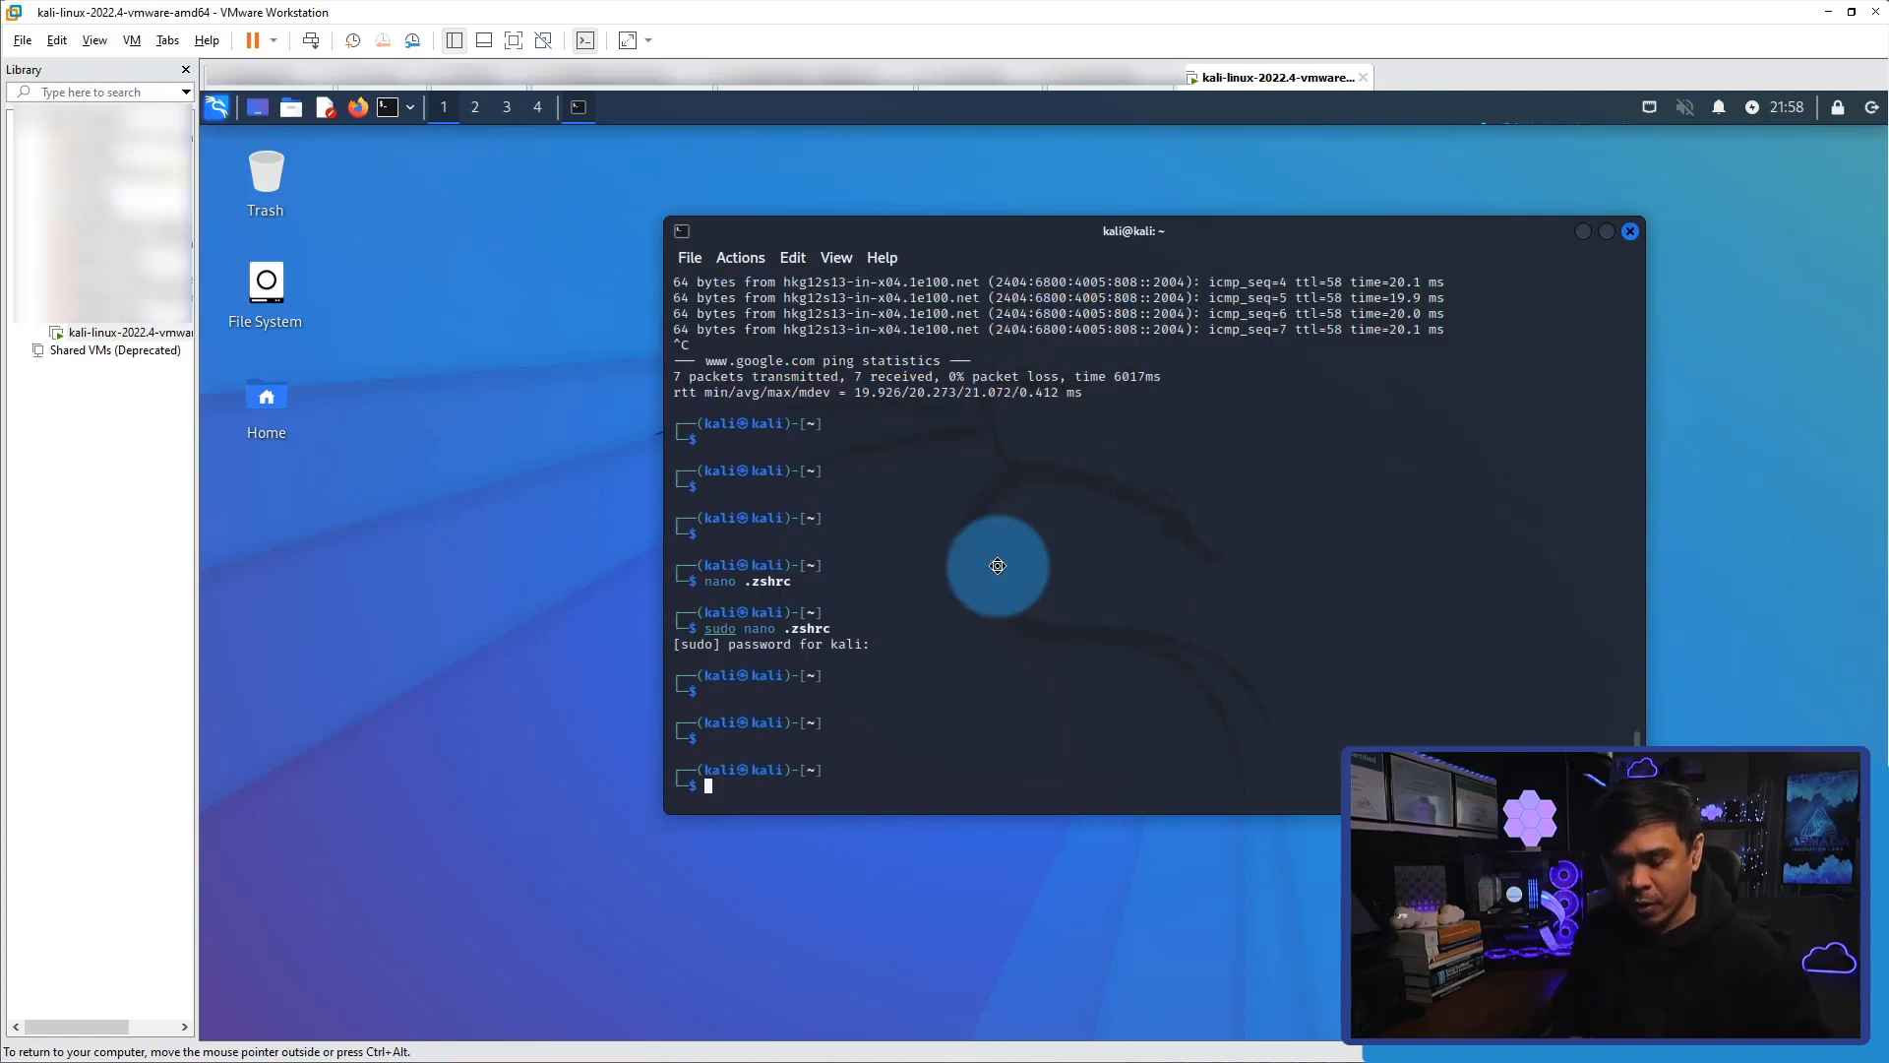
pyautogui.write('ping')
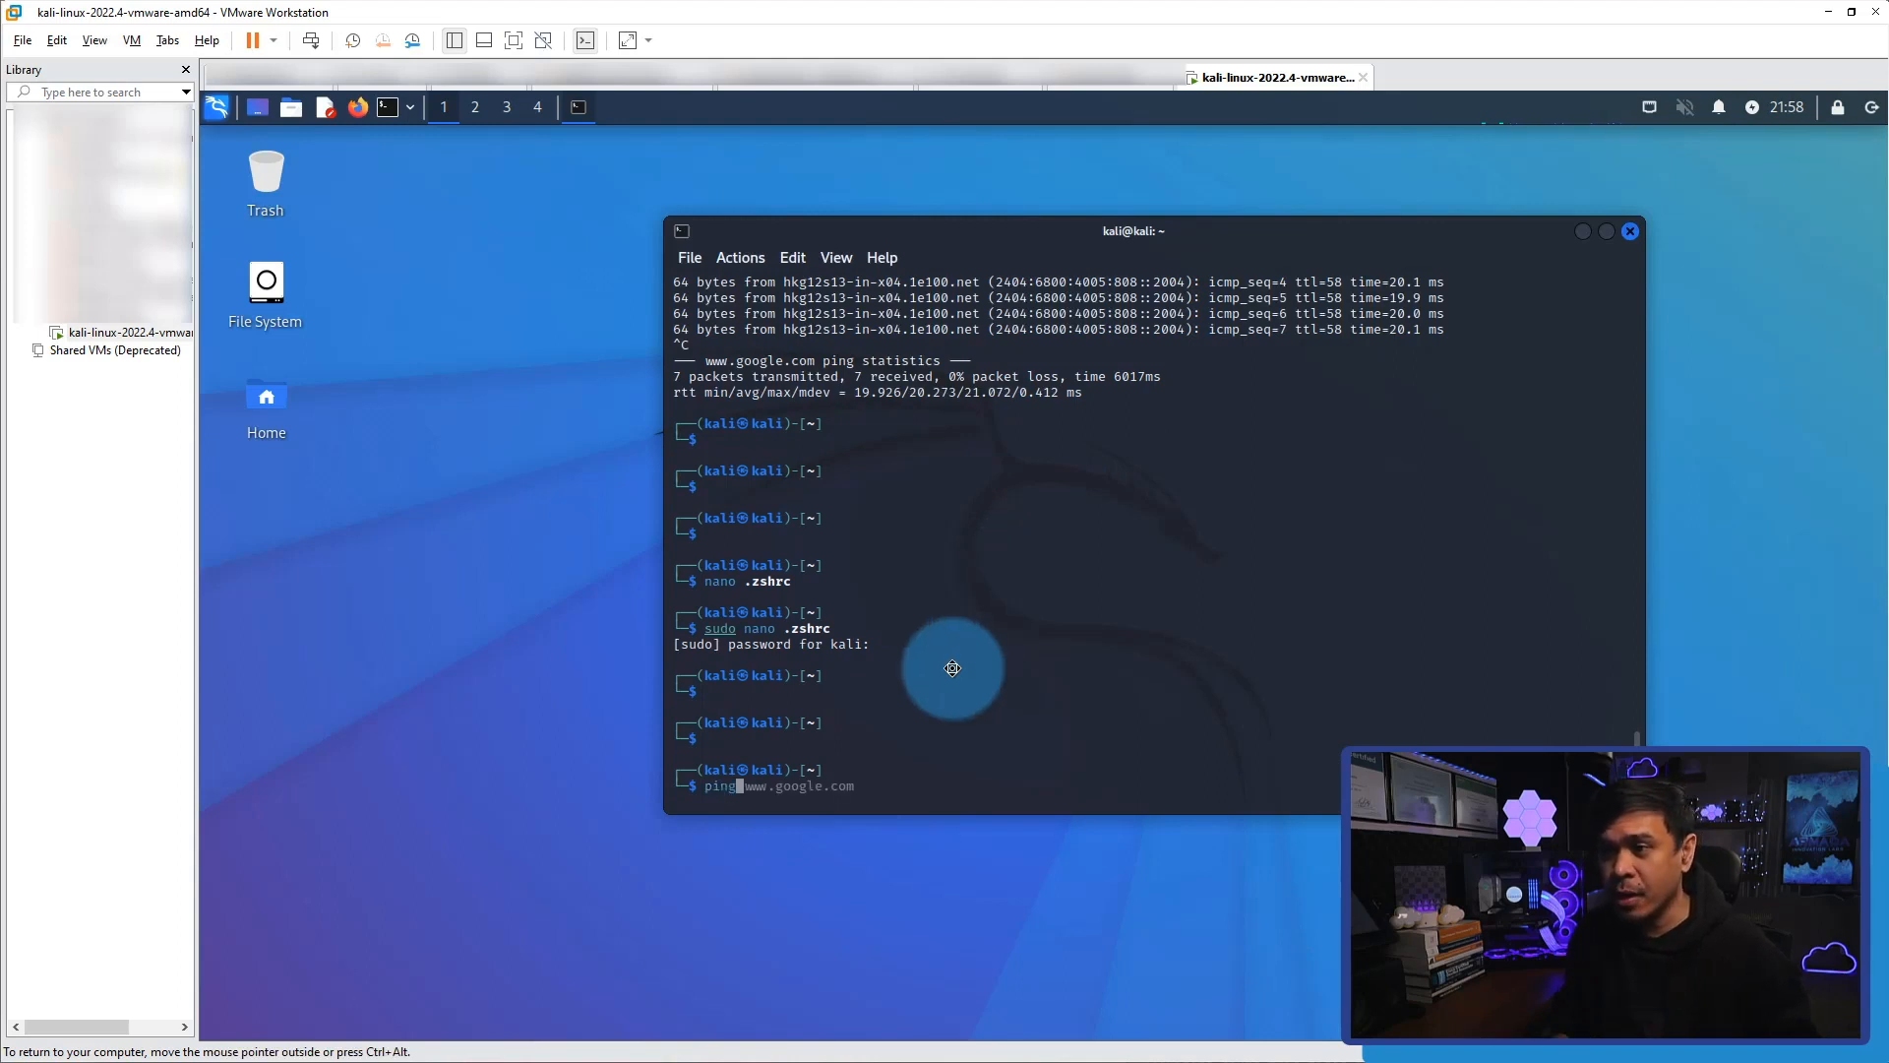
pyautogui.press('BackSpace')
pyautogui.press('BackSpace')
pyautogui.press('BackSpace')
pyautogui.press('BackSpace')
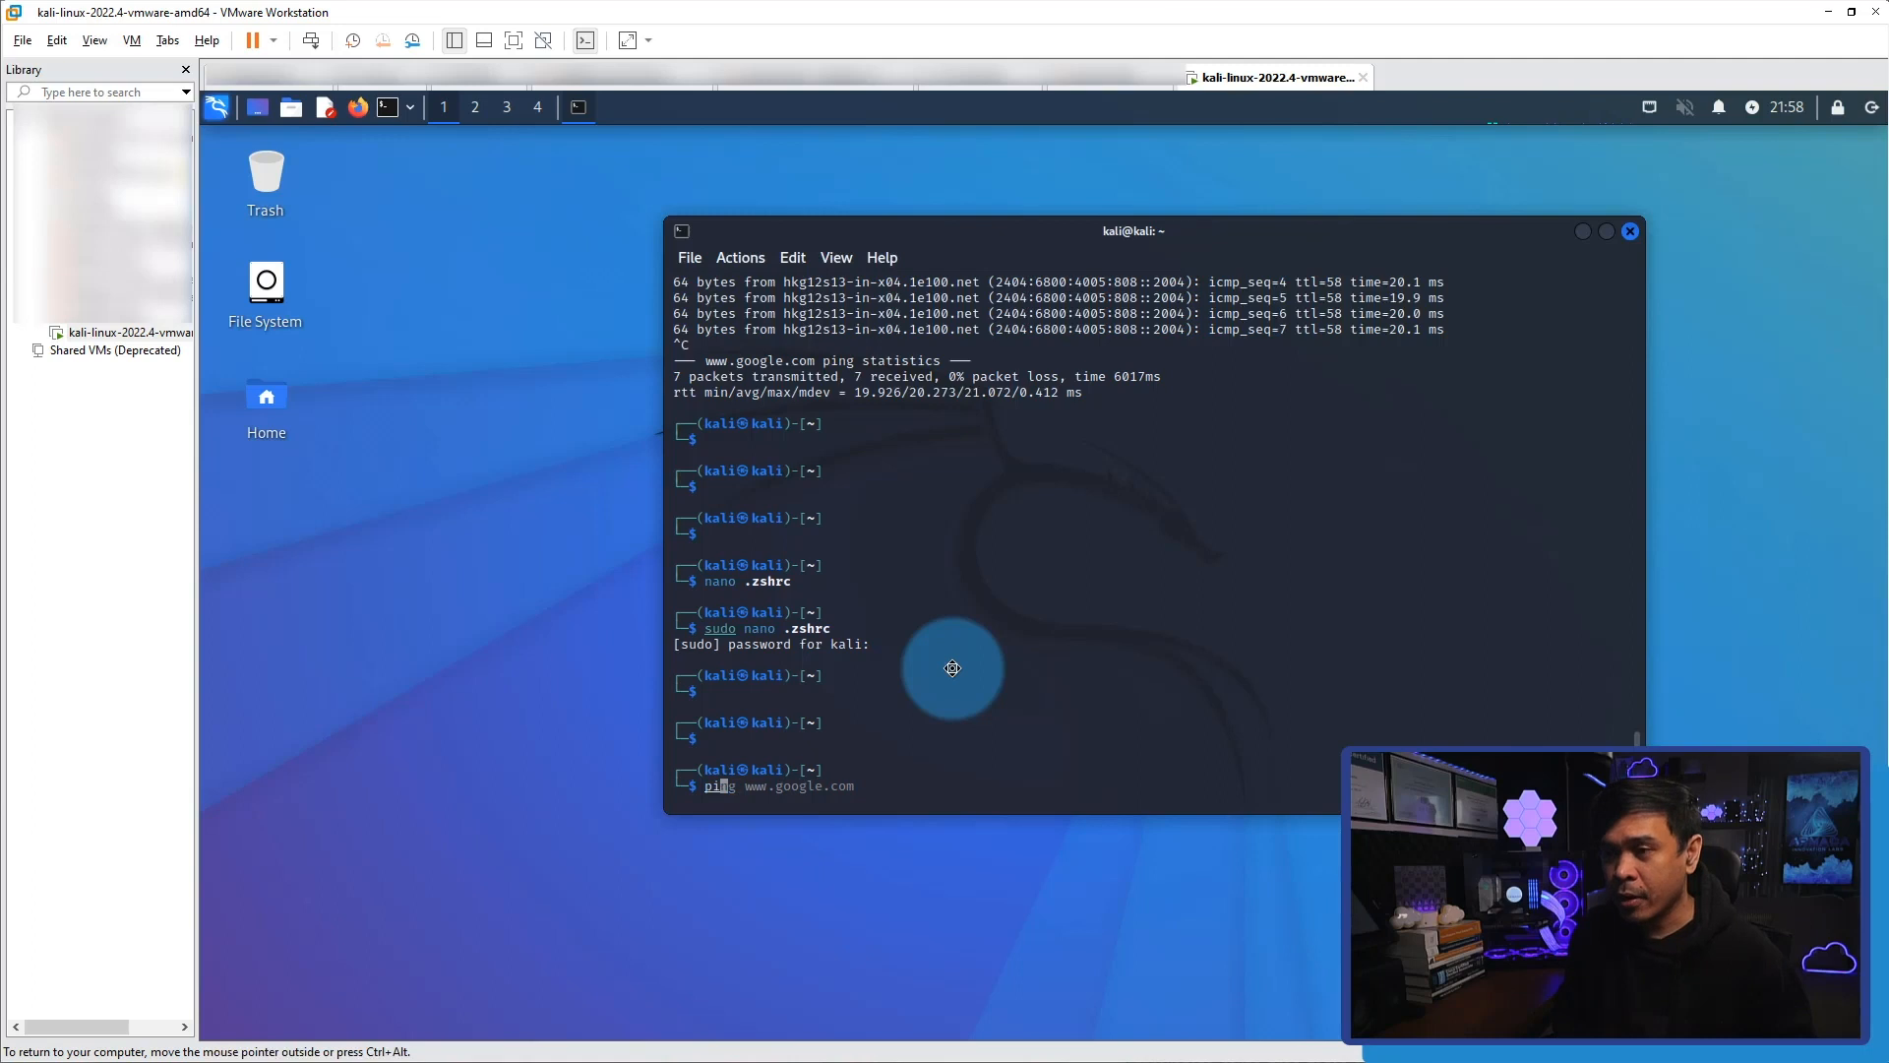
pyautogui.write('if')
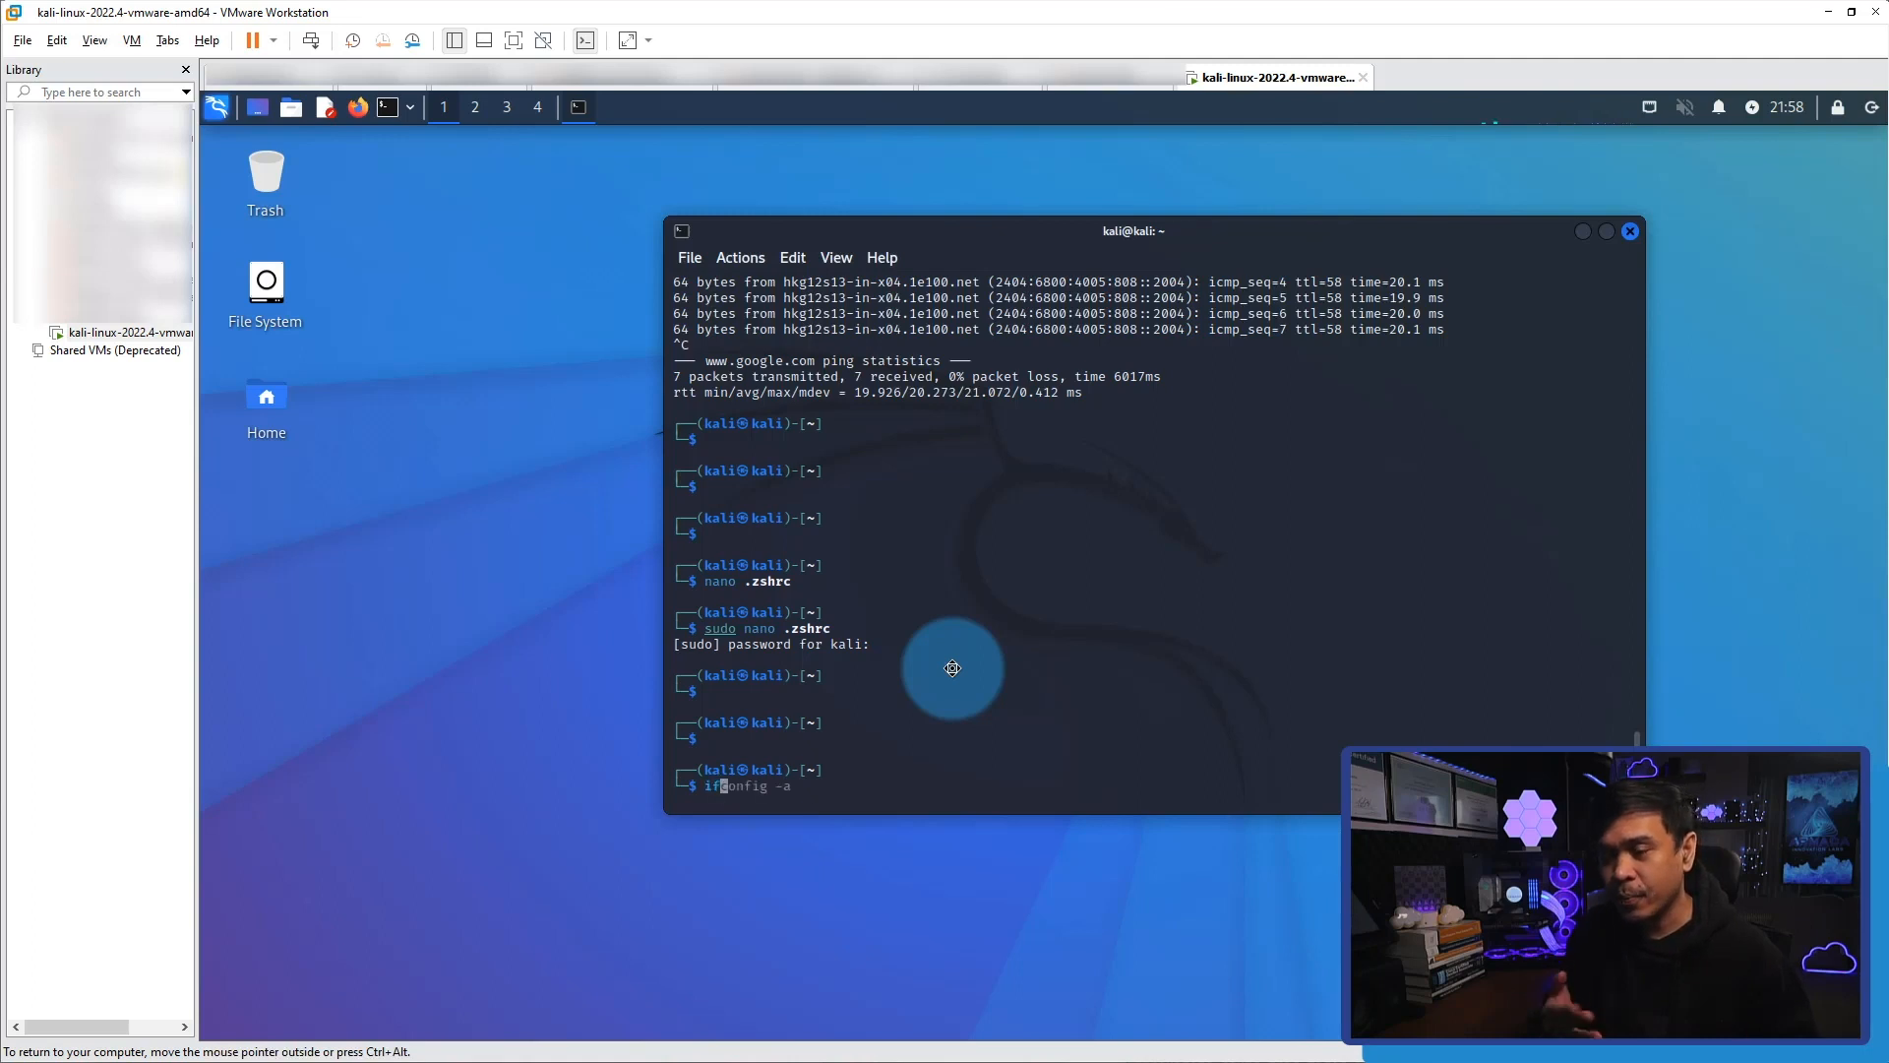
pyautogui.press('BackSpace')
pyautogui.press('BackSpace')
# Close the current terminal session and open a new terminal window, moving it toward the middle of the desktop.
pyautogui.write('exit')
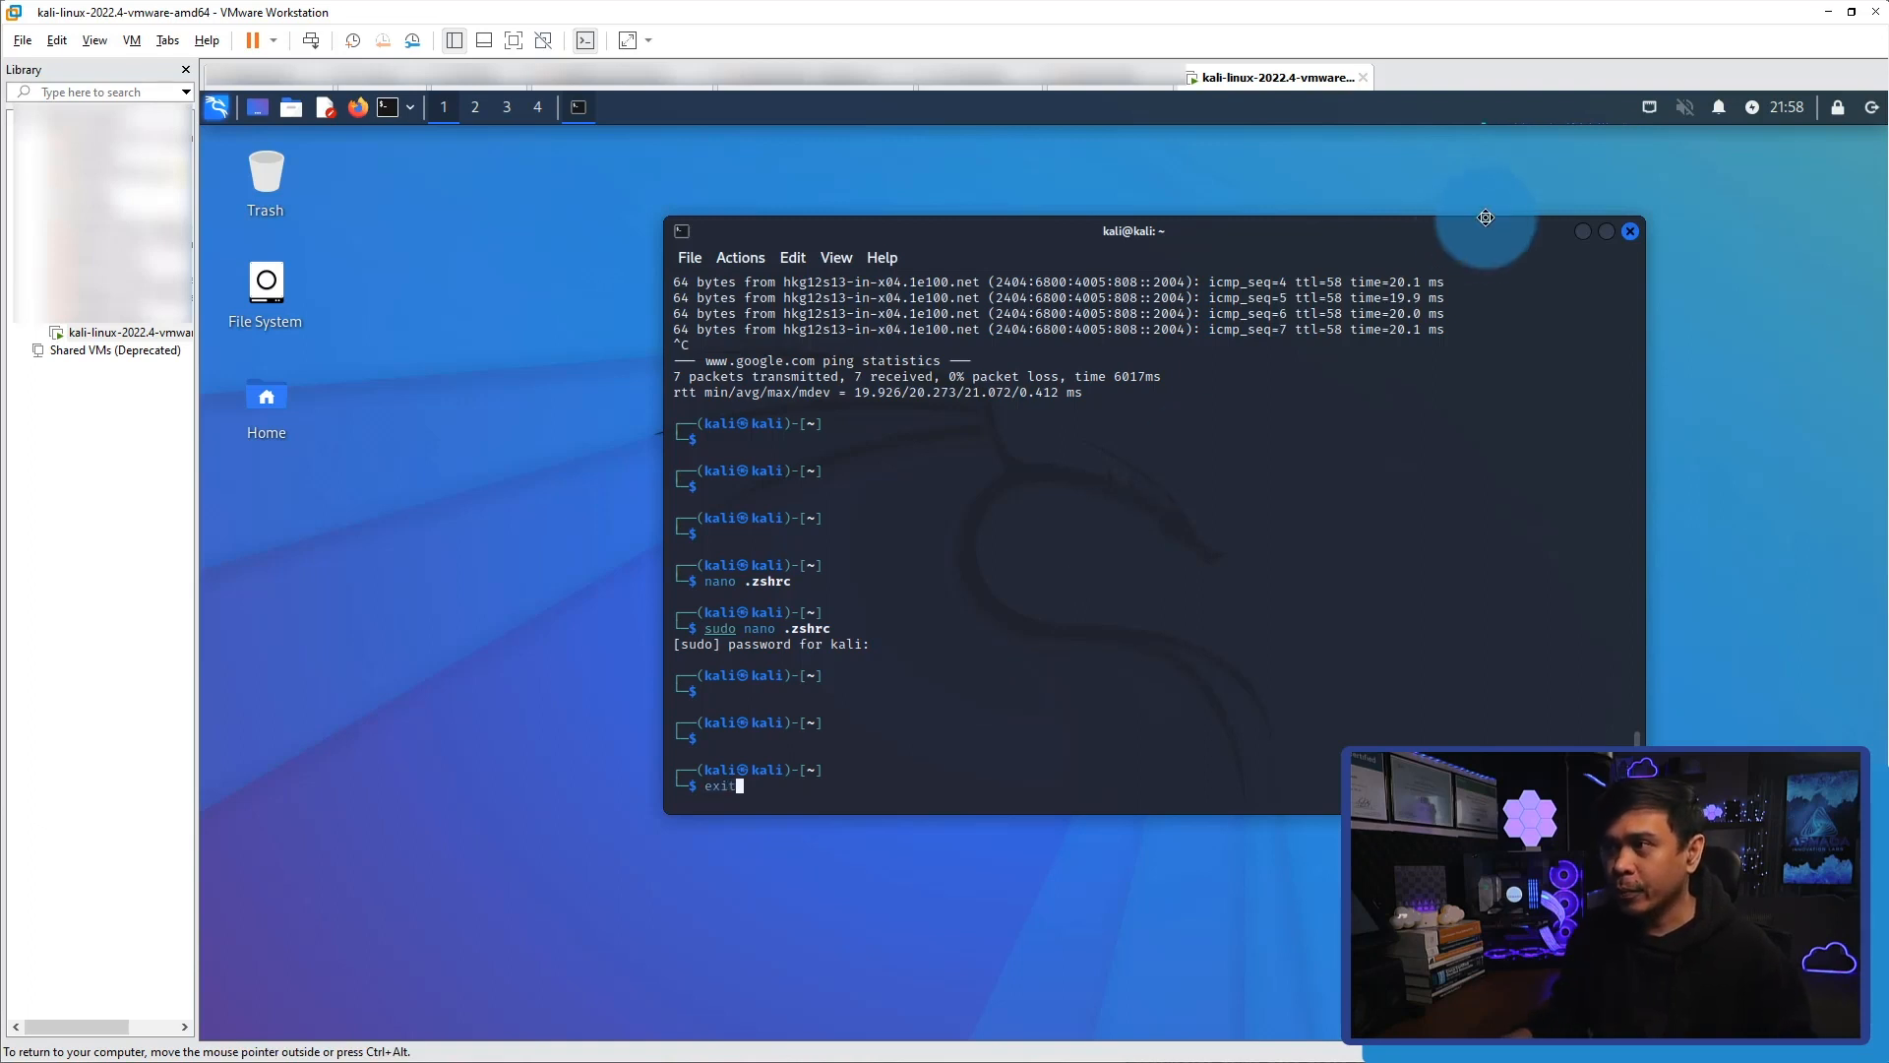
pyautogui.click(1631, 231)
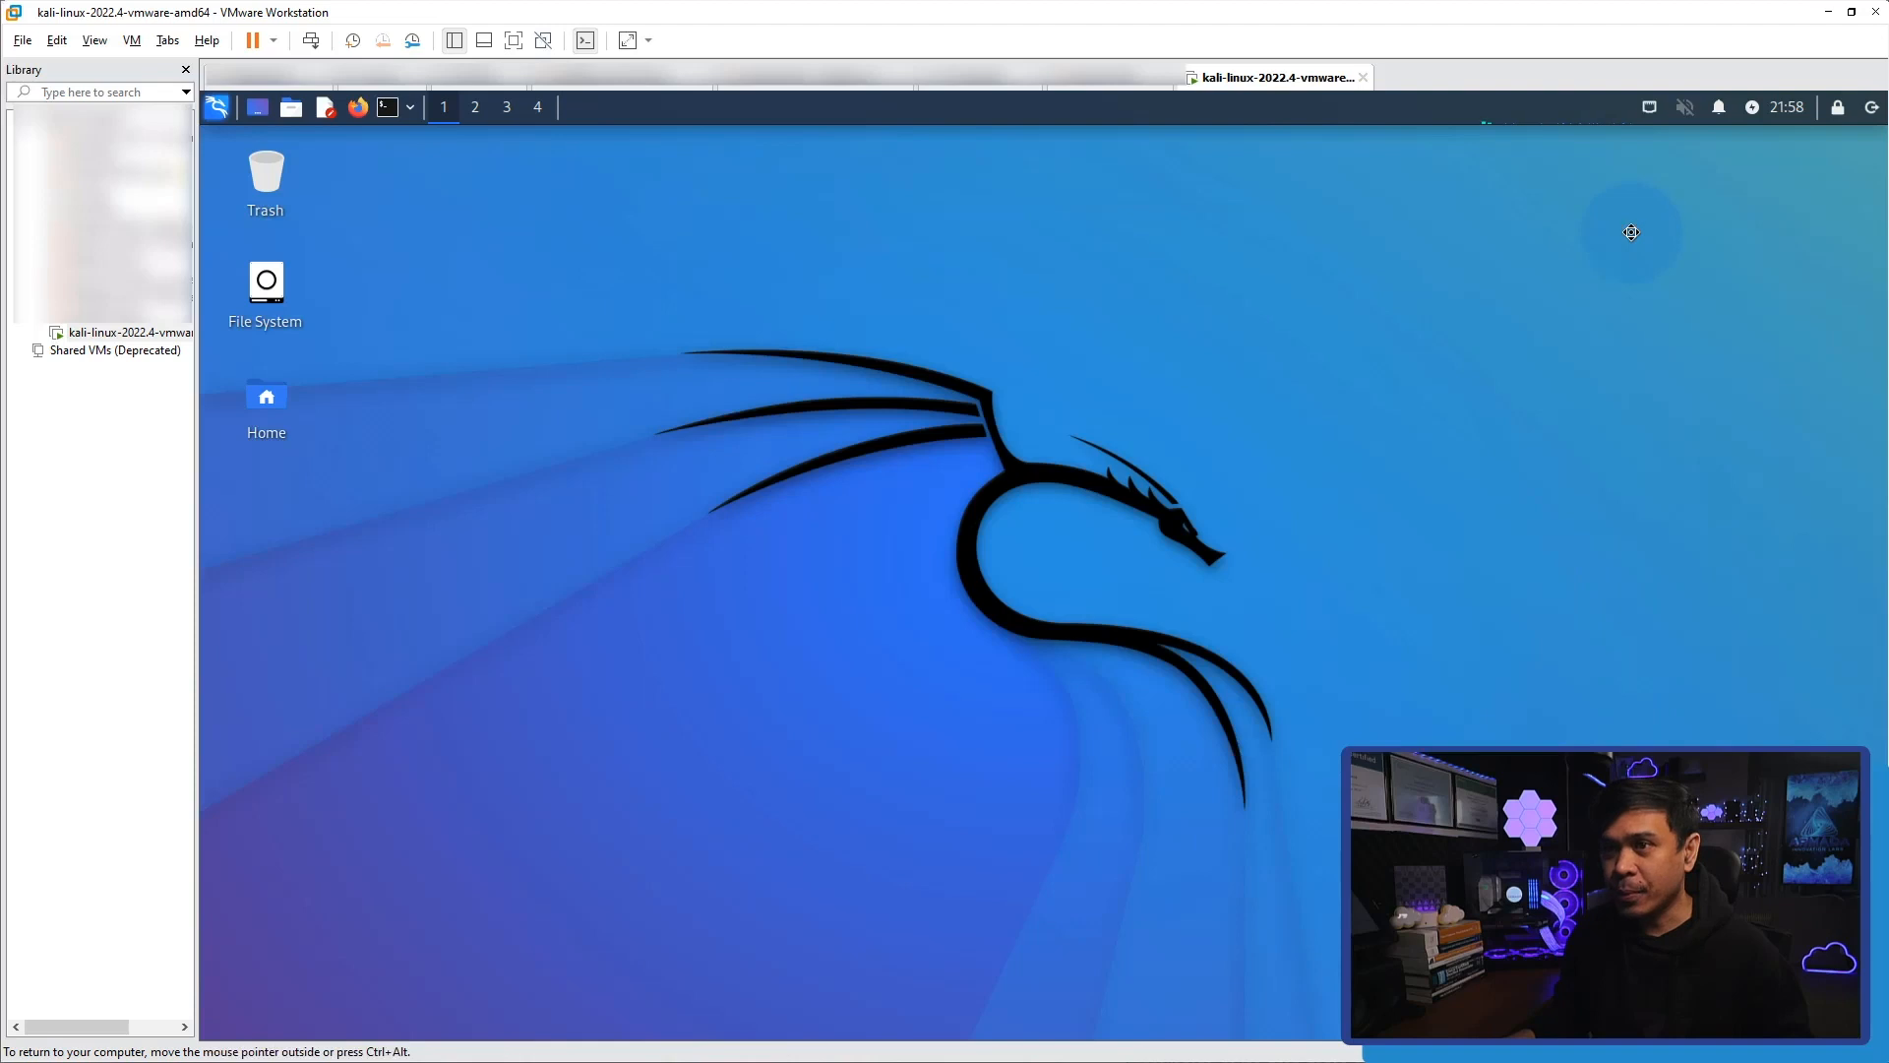
pyautogui.click(386, 109)
pyautogui.moveTo(928, 232); pyautogui.dragTo(740, 248)
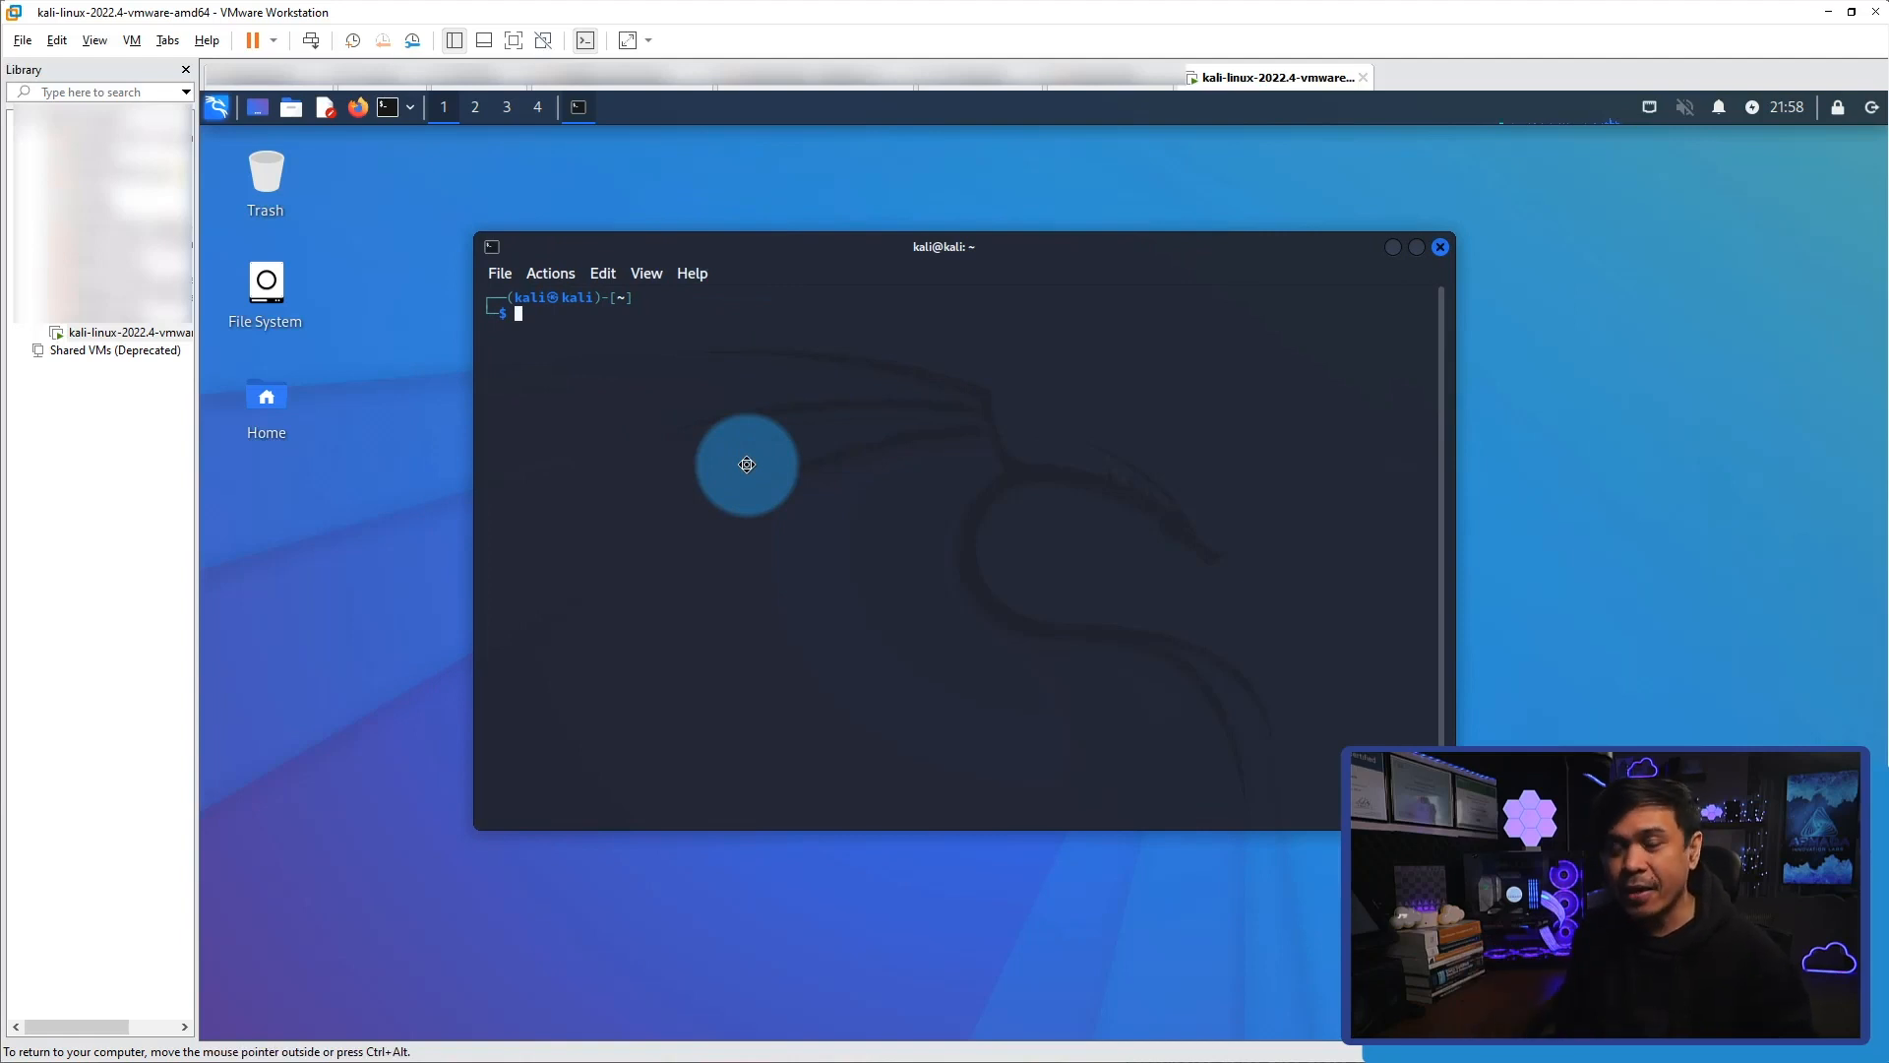
# Test auto-suggestions in the new terminal with the partial commands "ping", "ifcon" and "pin", clearing each without running it.
pyautogui.write('ping')
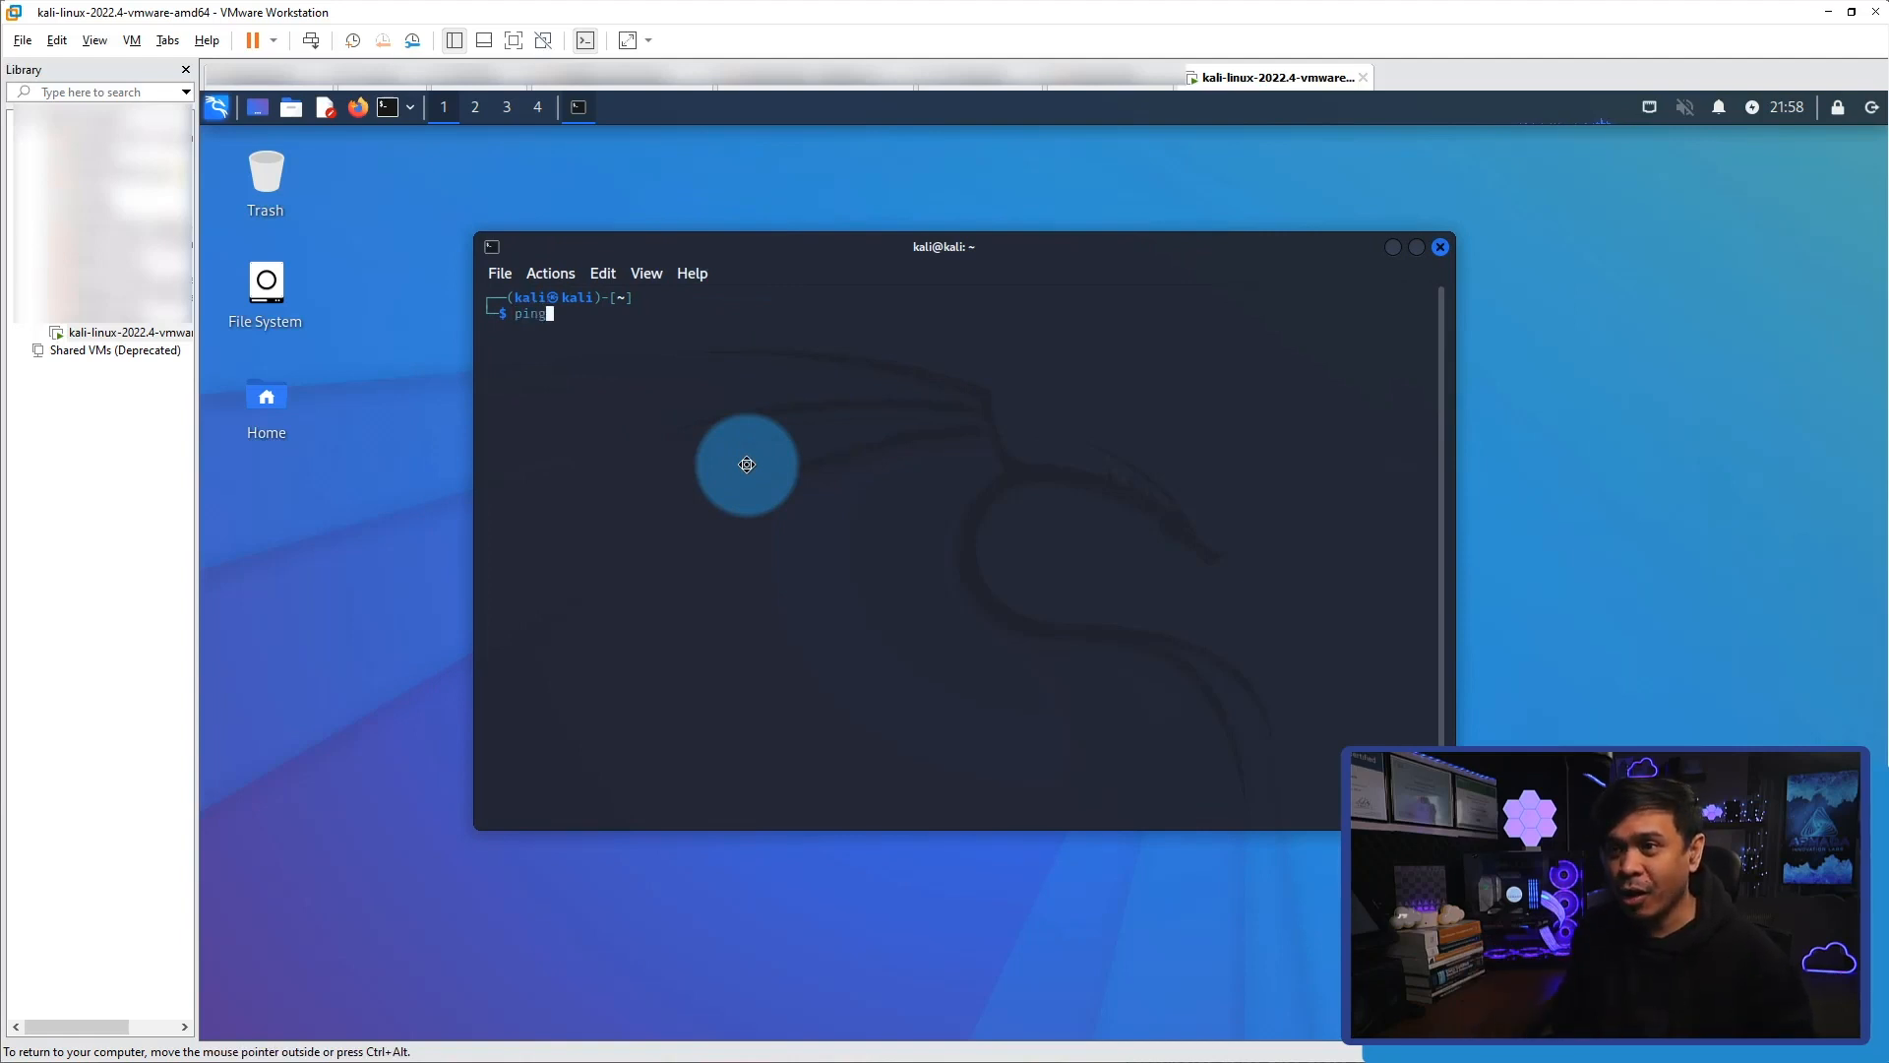
pyautogui.press('BackSpace')
pyautogui.press('BackSpace')
pyautogui.press('BackSpace')
pyautogui.press('BackSpace')
pyautogui.write('ifcon')
pyautogui.press('BackSpace')
pyautogui.press('BackSpace')
pyautogui.press('BackSpace')
pyautogui.press('BackSpace')
pyautogui.press('BackSpace')
pyautogui.write('pin')
pyautogui.press('BackSpace')
pyautogui.press('BackSpace')
pyautogui.press('BackSpace')
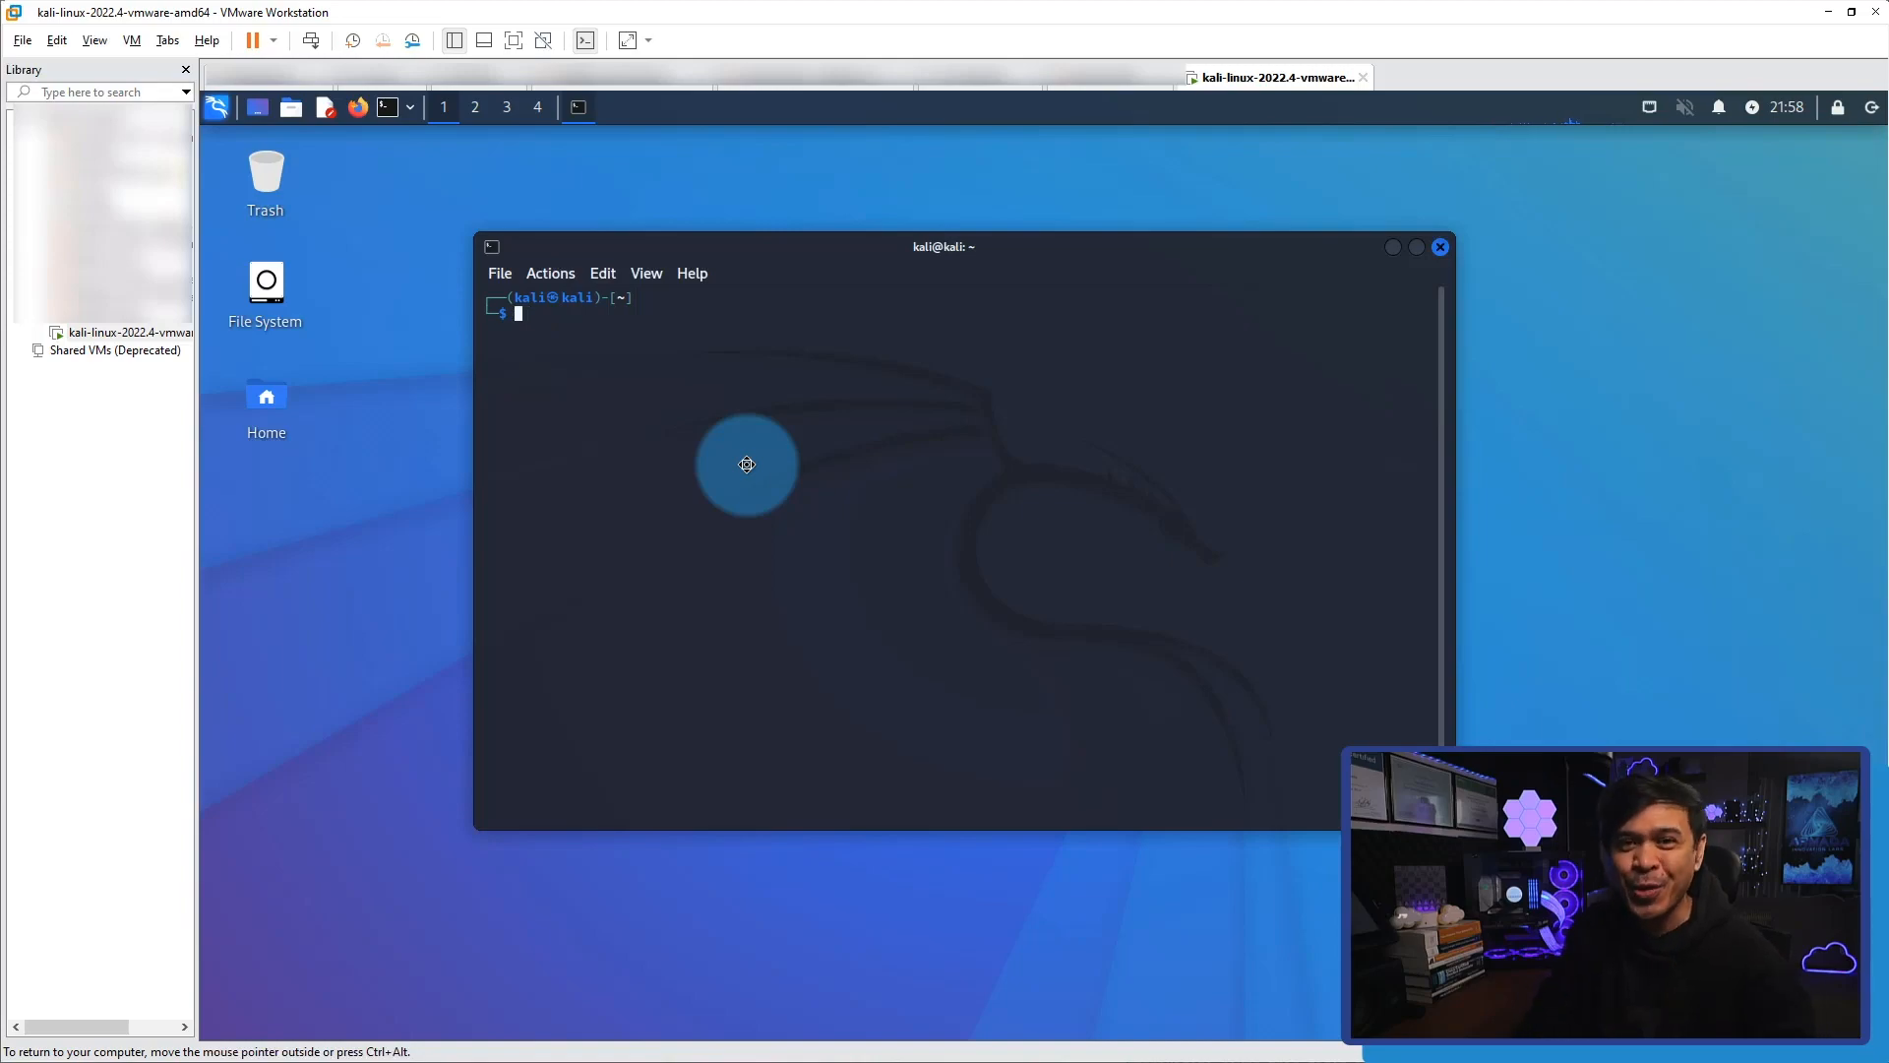